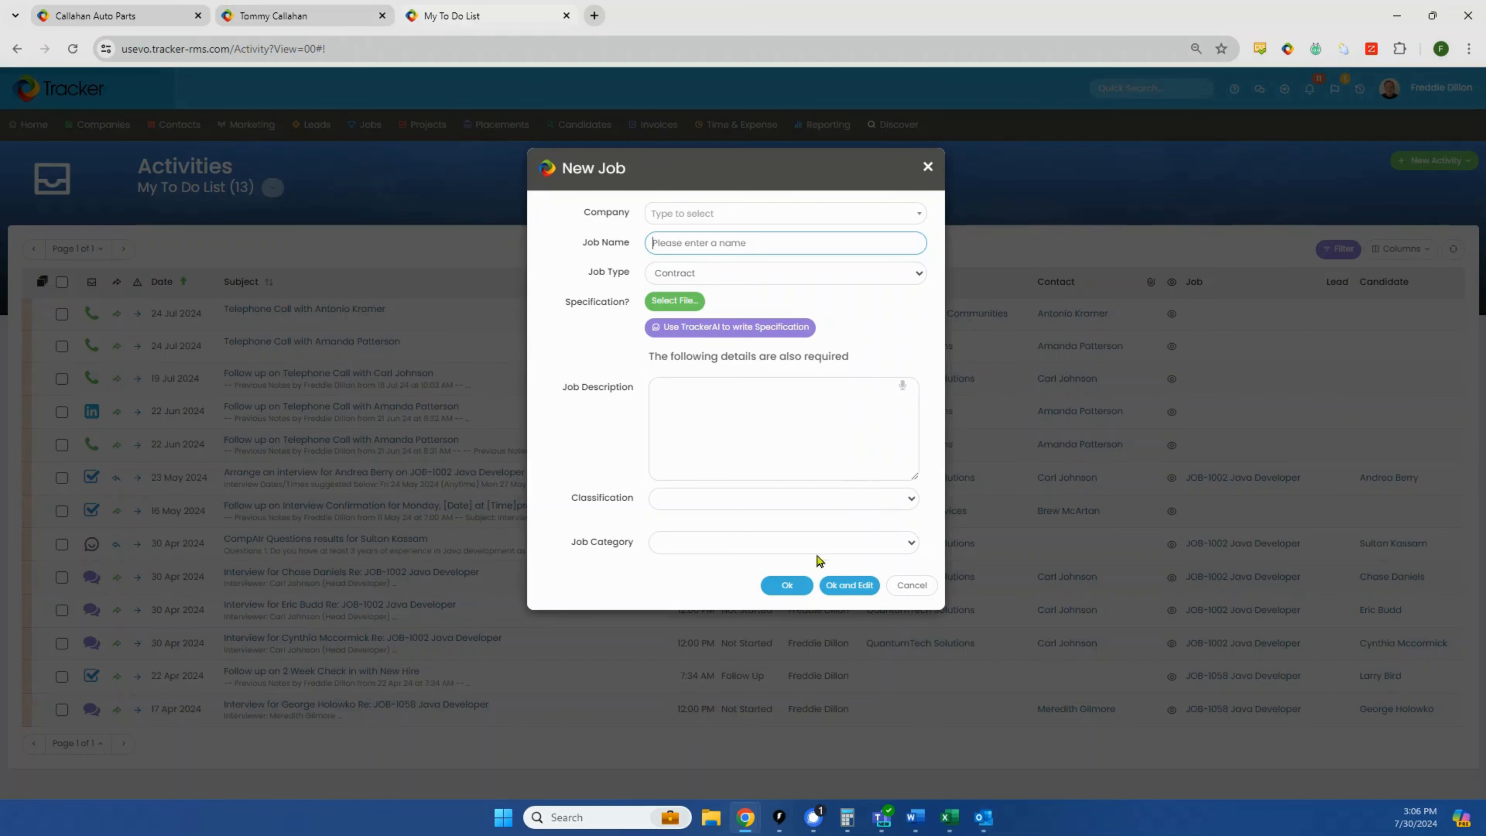
- Start a new job record from the contact's record at Callahan Auto Parts
left_click(794, 584)
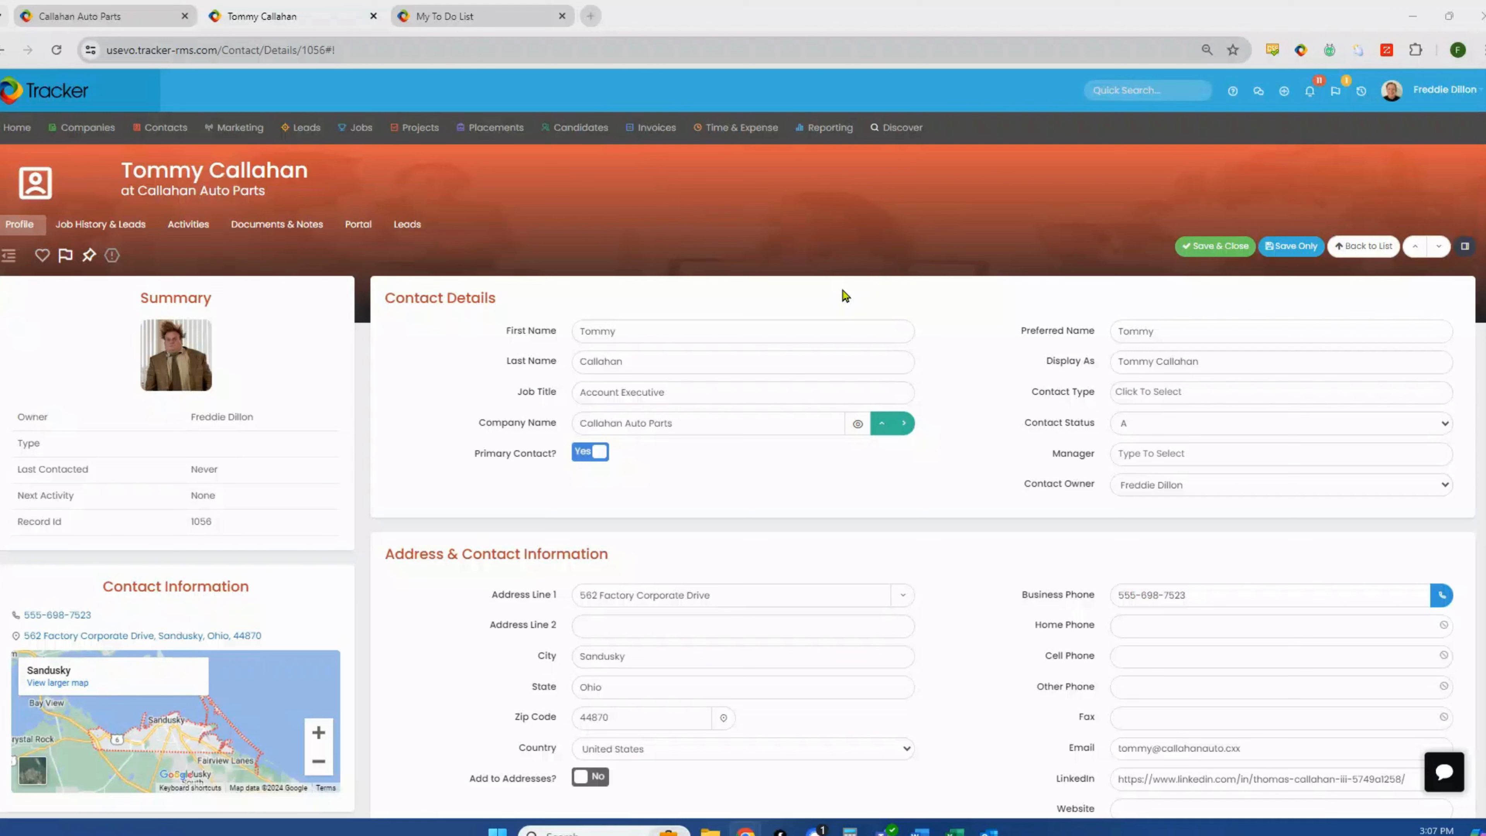
left_click(1285, 92)
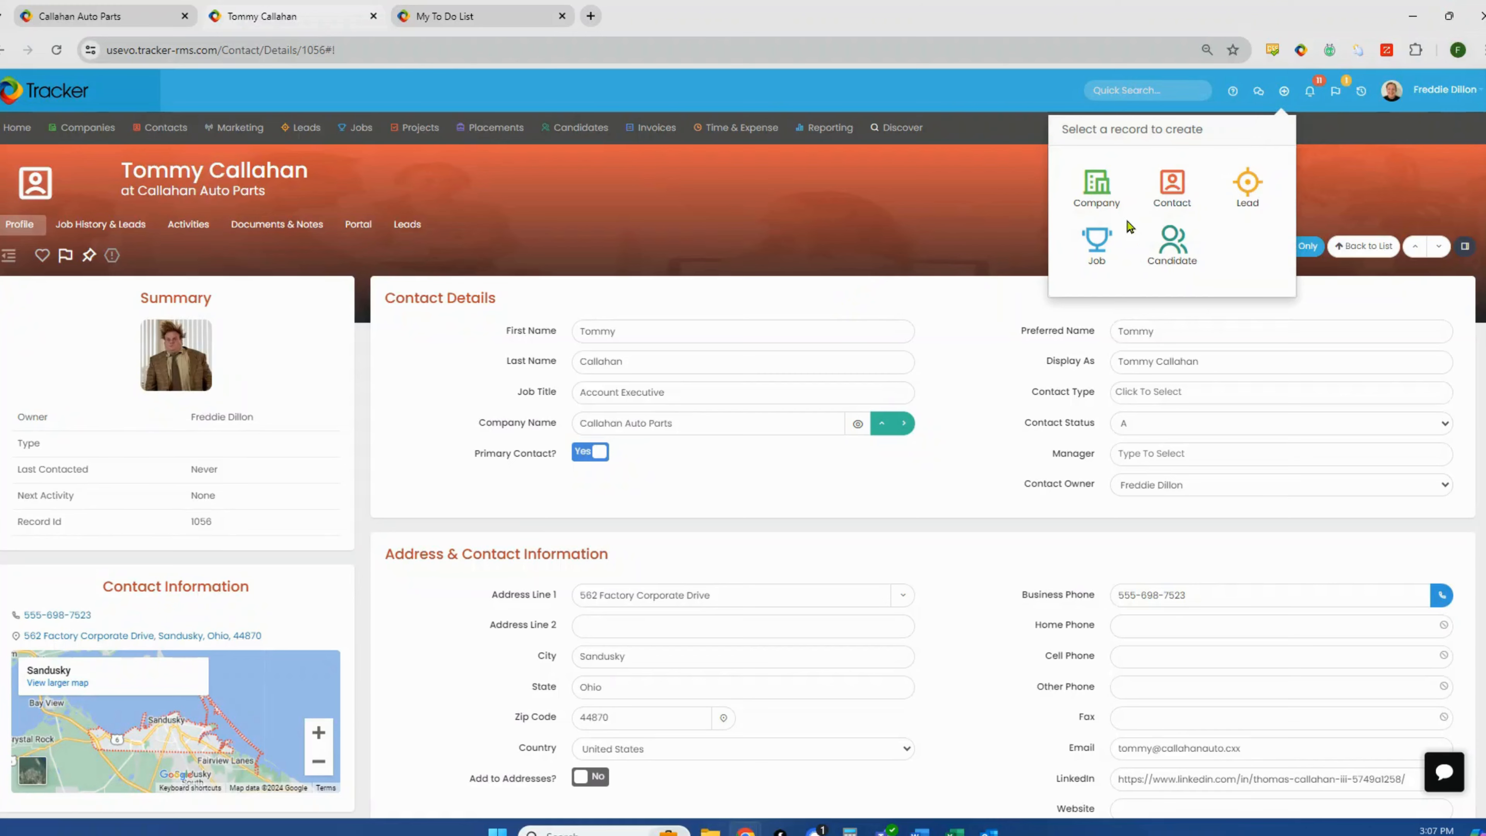
left_click(1095, 247)
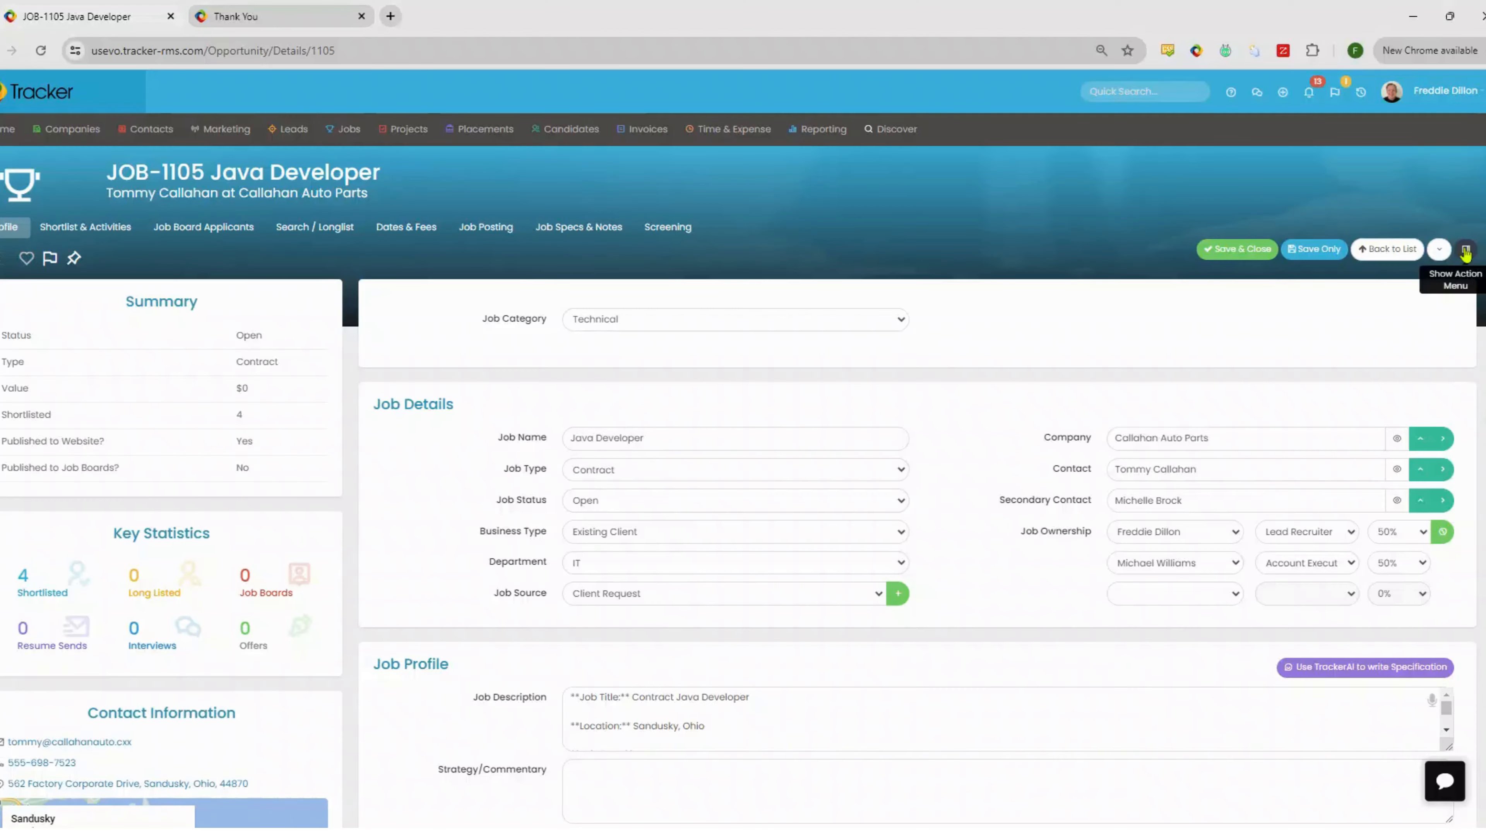
- Clone the existing job JOB-1105 Java Developer
left_click(1465, 252)
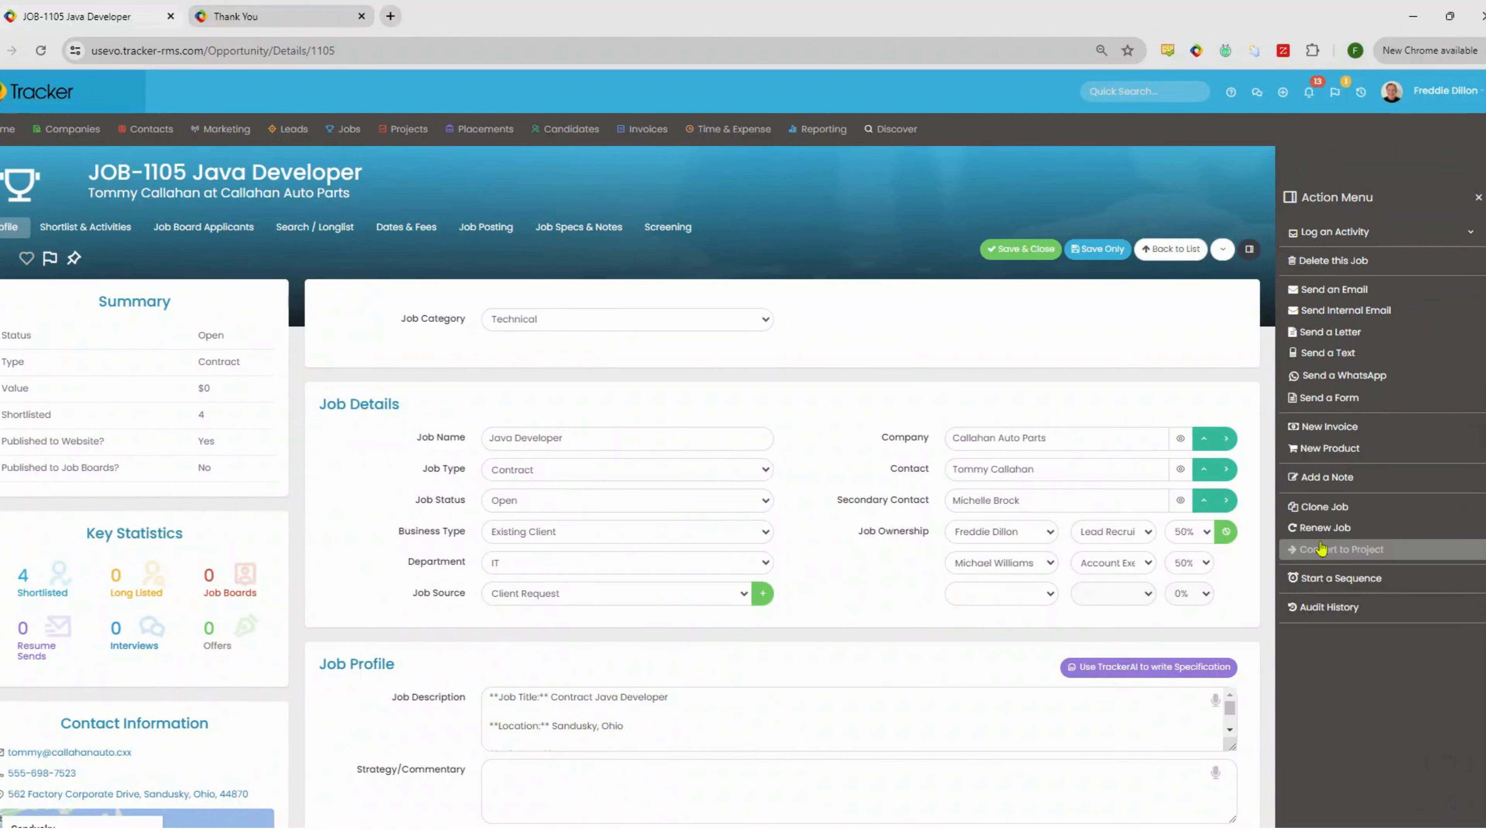
left_click(1330, 508)
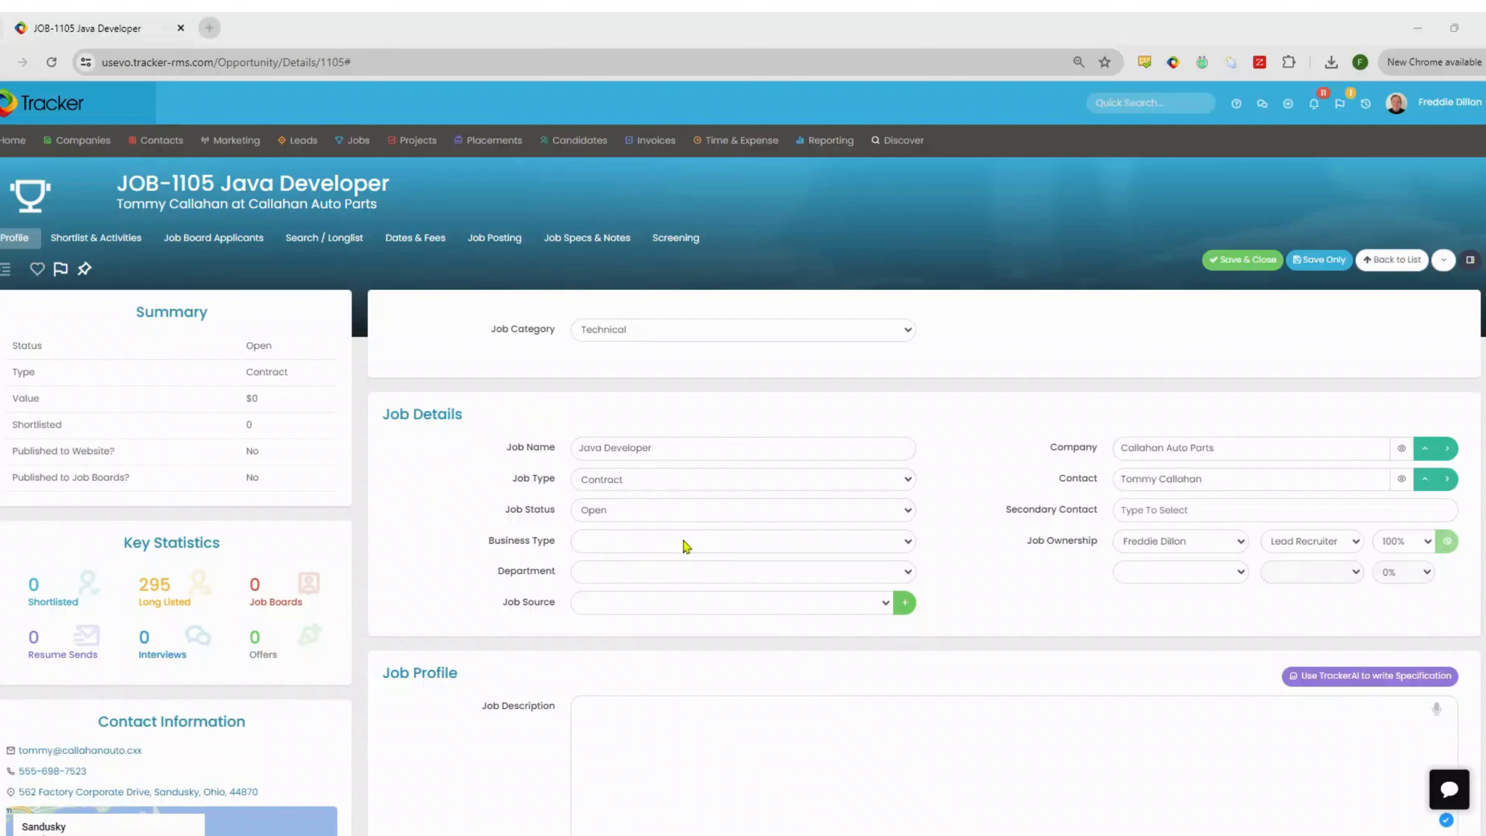
- Fill in the job details: Business Type Existing Client, Department IT, Job Source Client Request, and a secondary contact
left_click(686, 546)
left_click(685, 565)
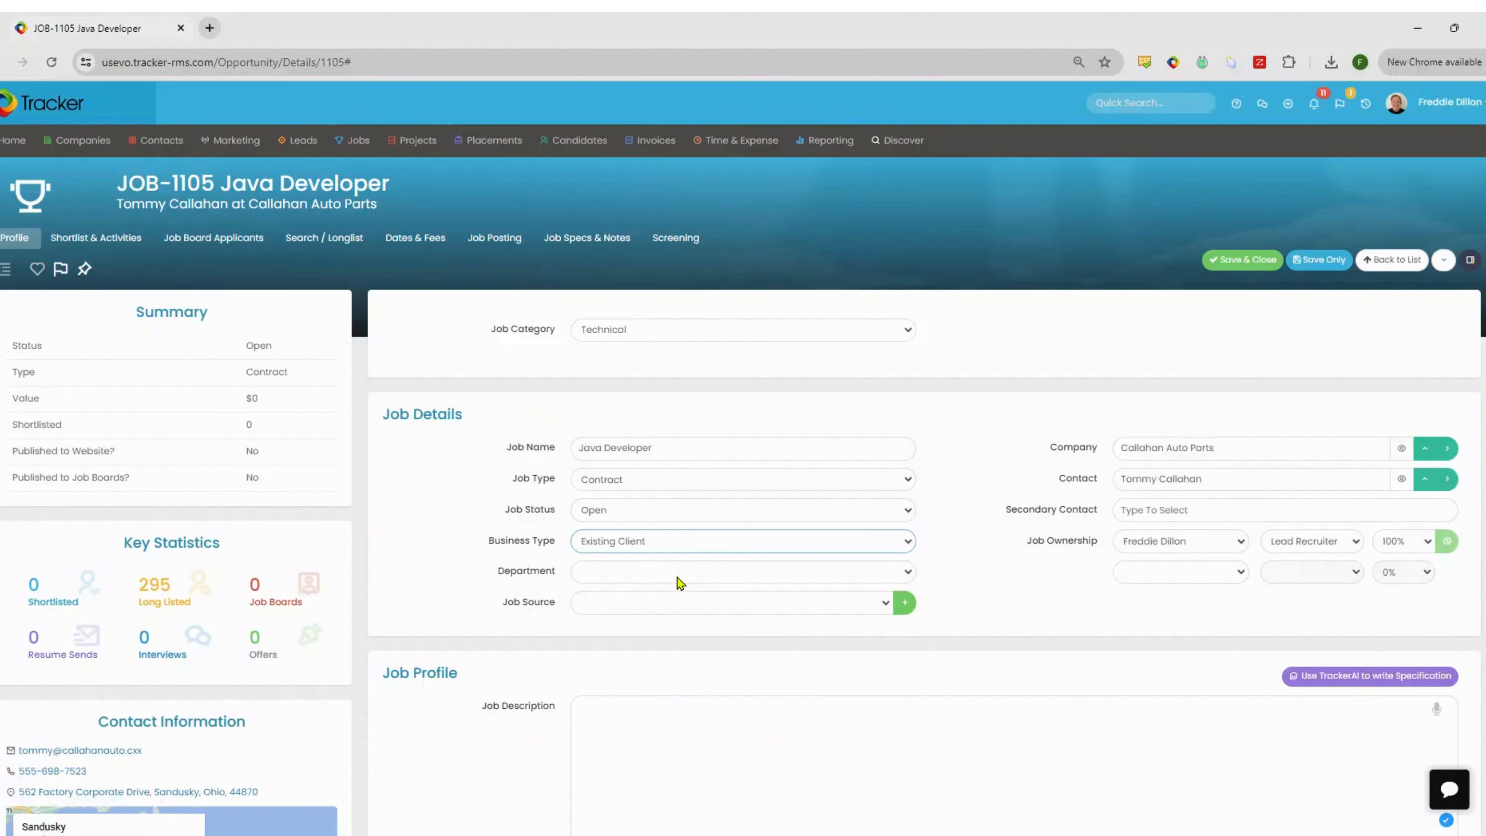
left_click(691, 579)
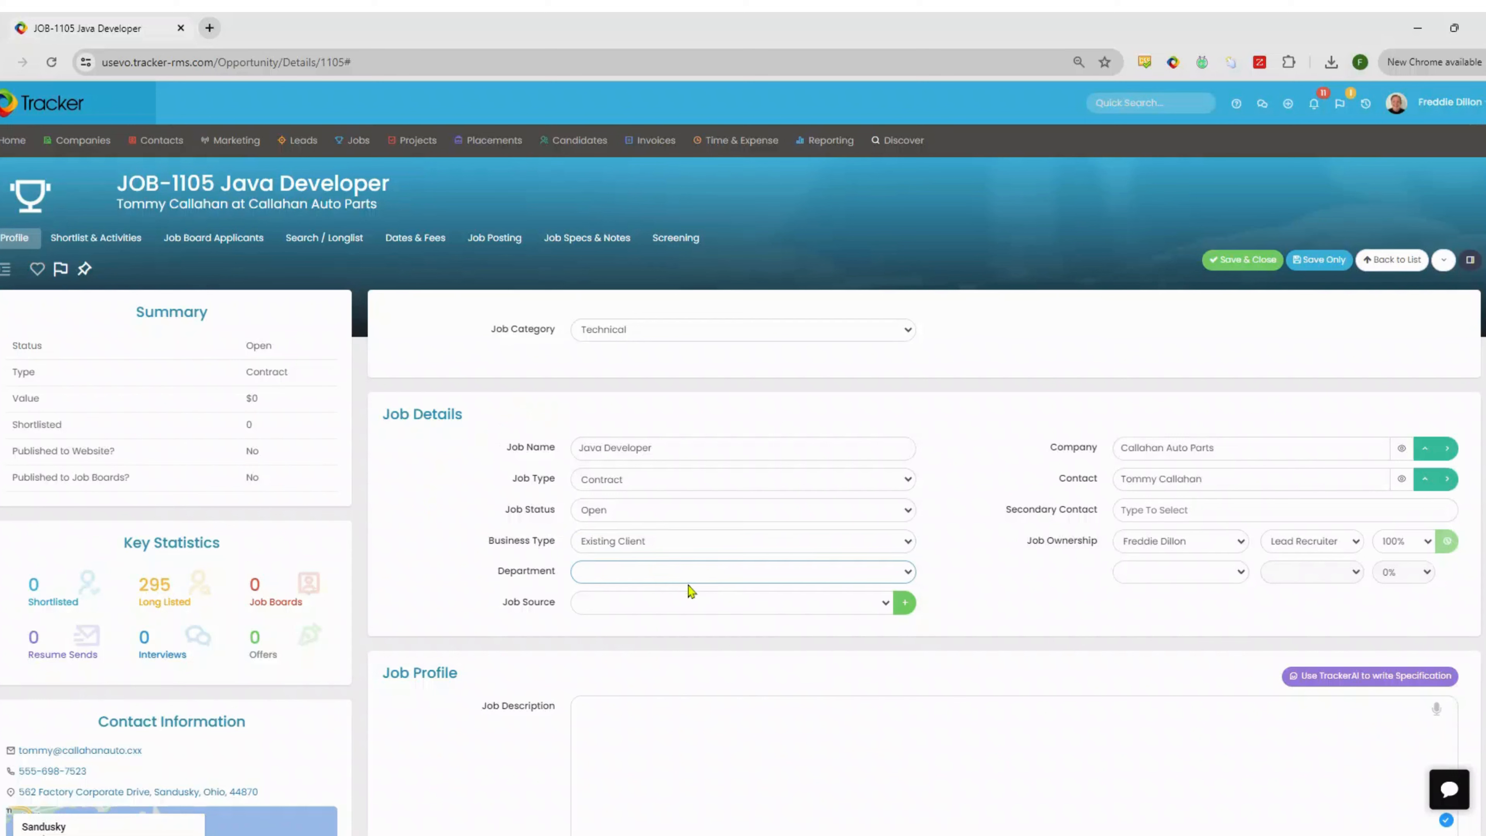
left_click(644, 709)
left_click(694, 604)
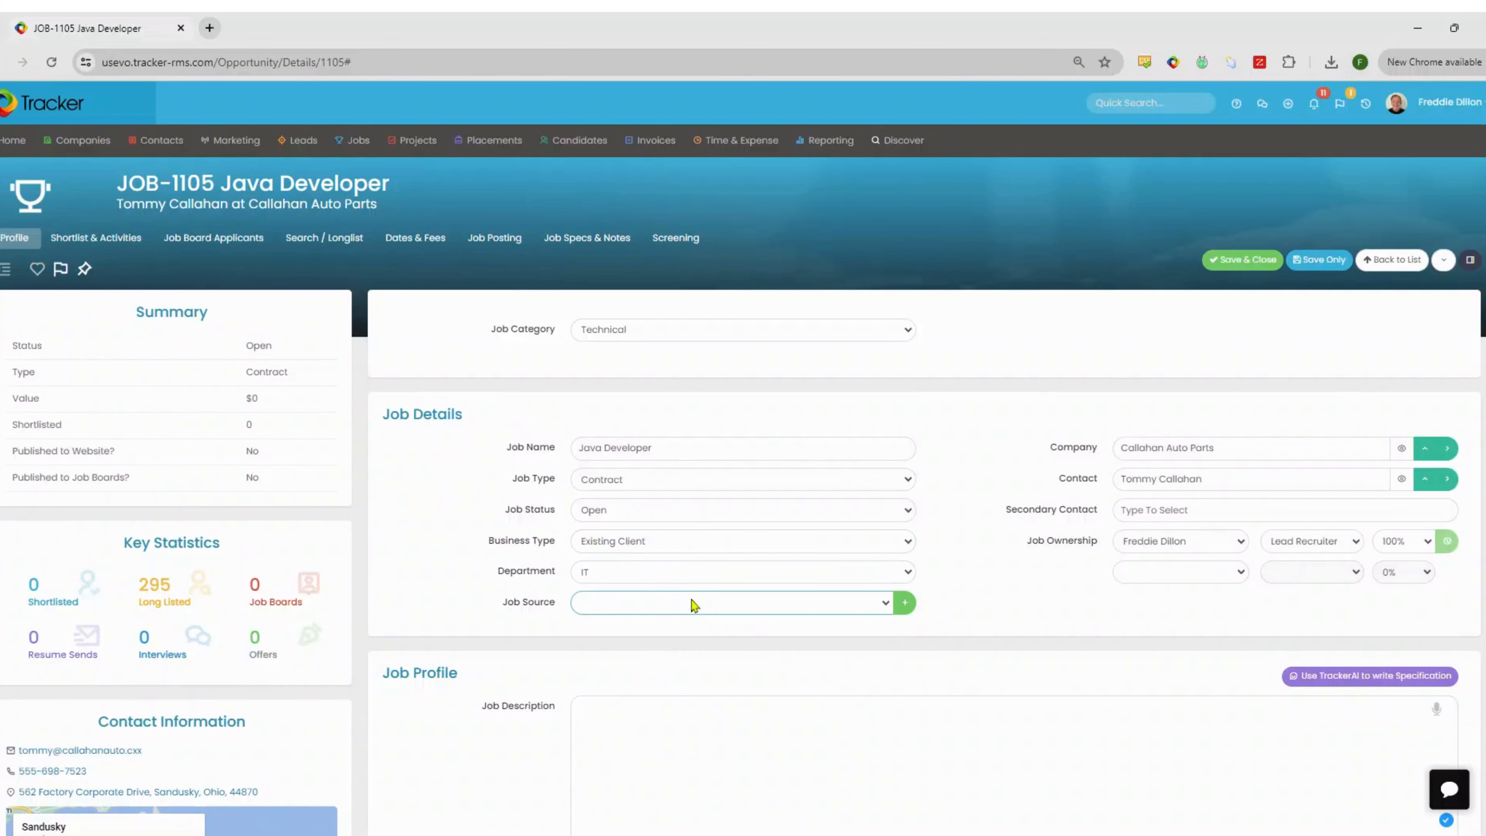
left_click(690, 591)
left_click(1165, 507)
left_click(1177, 578)
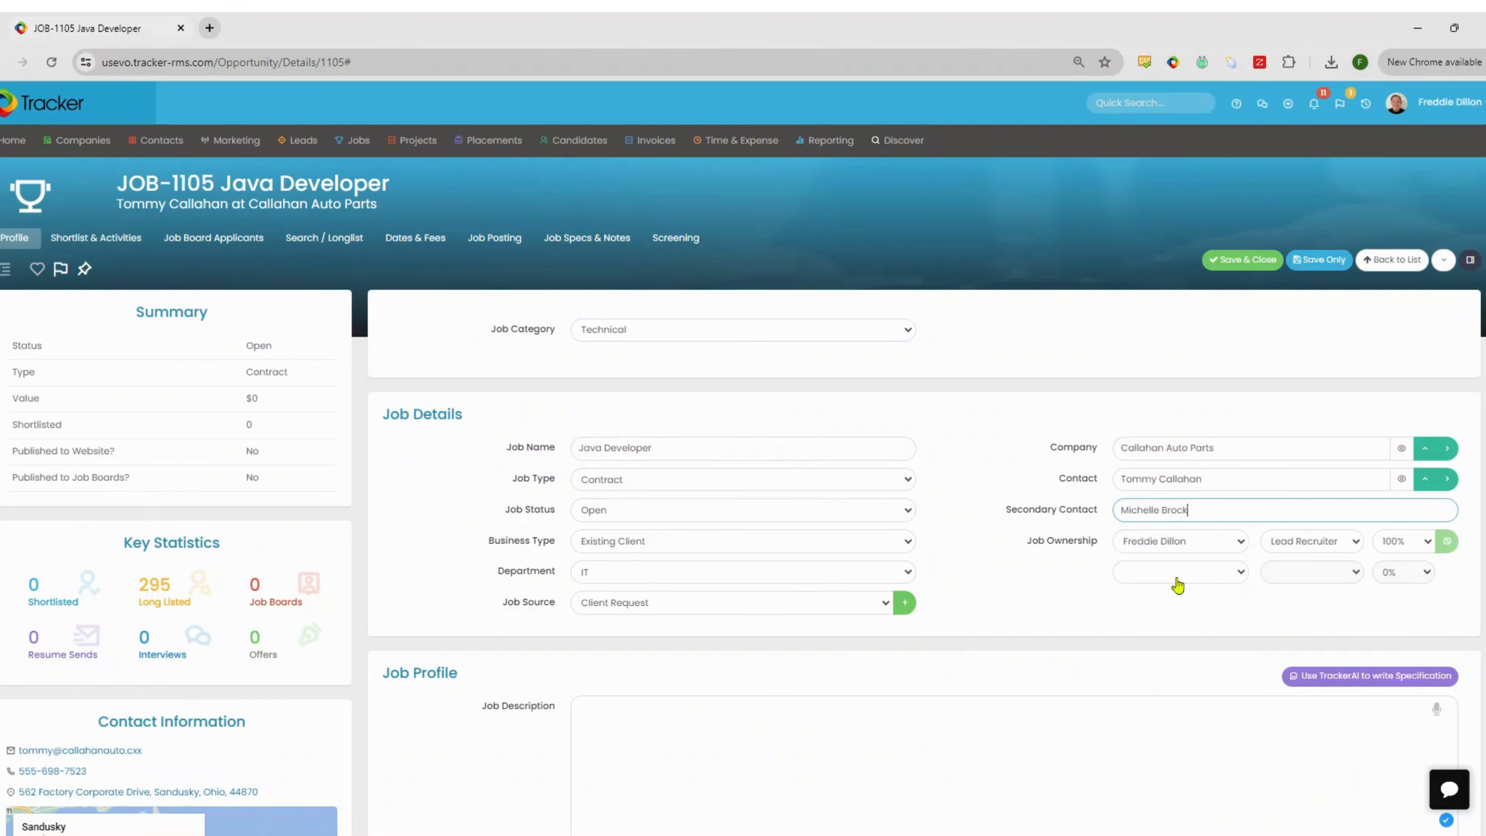
- Add a second job owner as Account Executive with a 50% ownership share, and save the job
left_click(1195, 573)
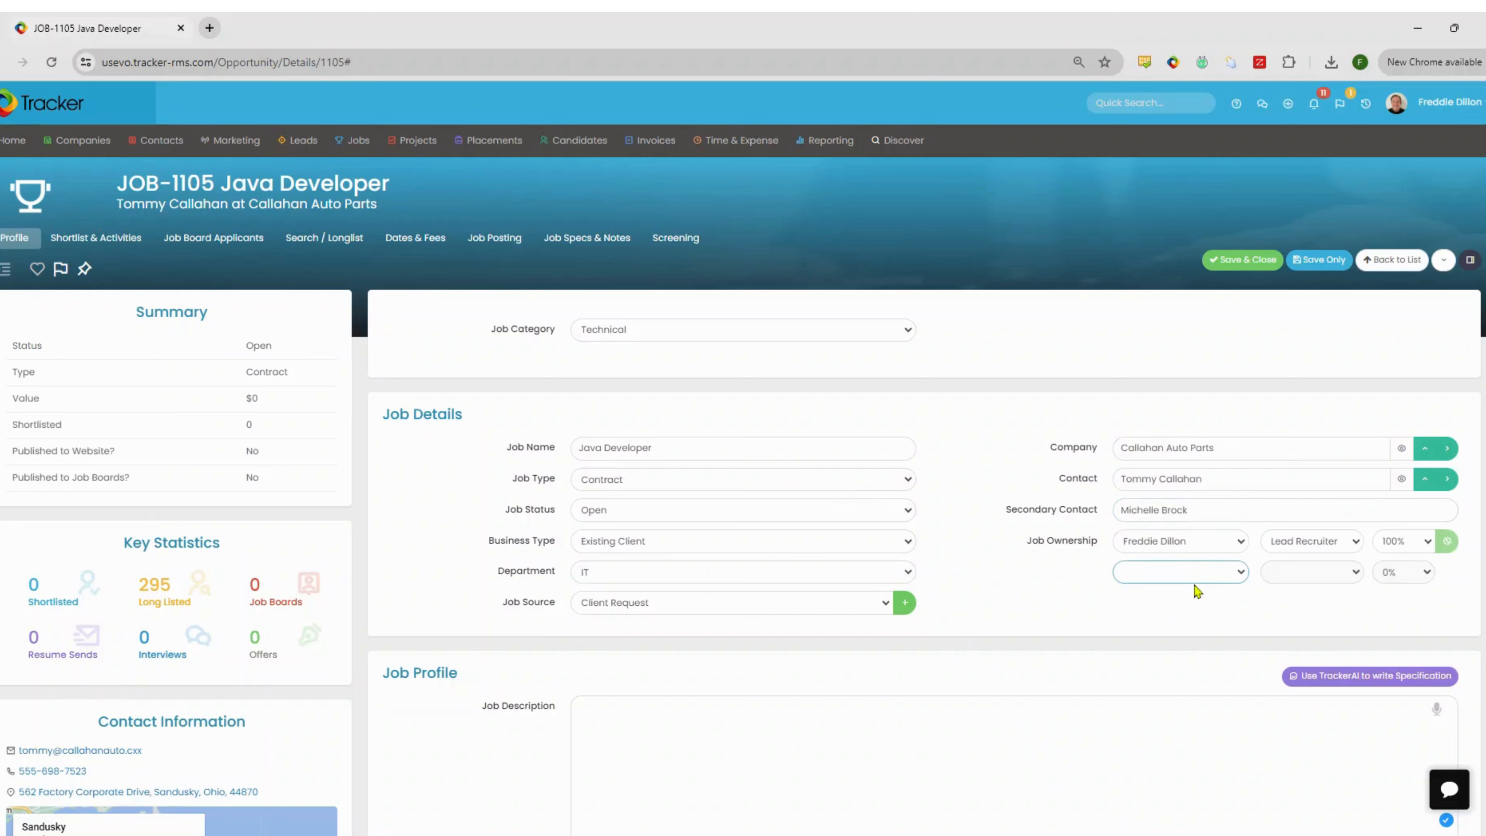
left_click(1235, 615)
left_click(1323, 571)
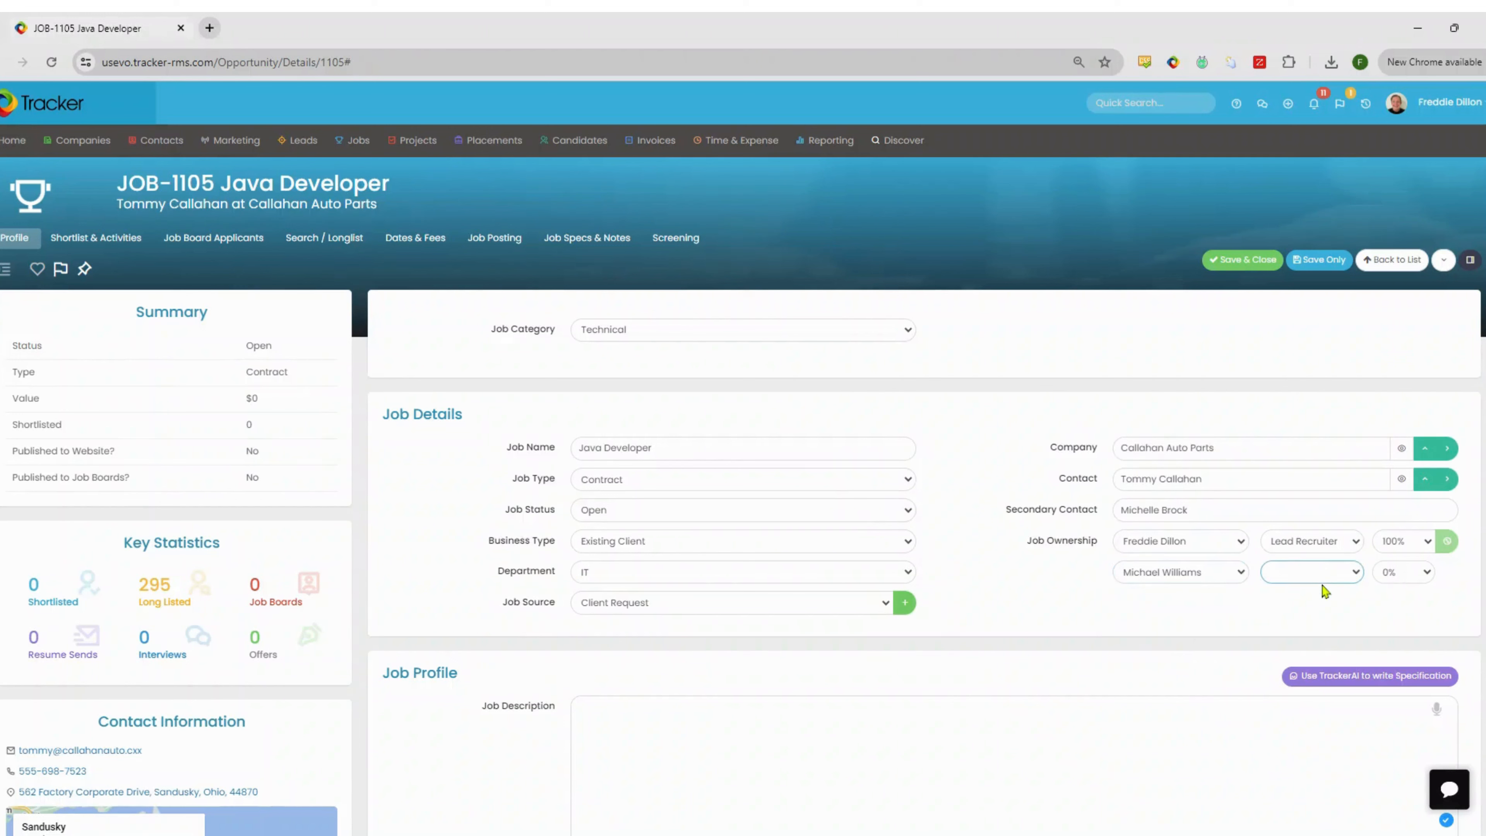
left_click(1320, 614)
left_click(1399, 580)
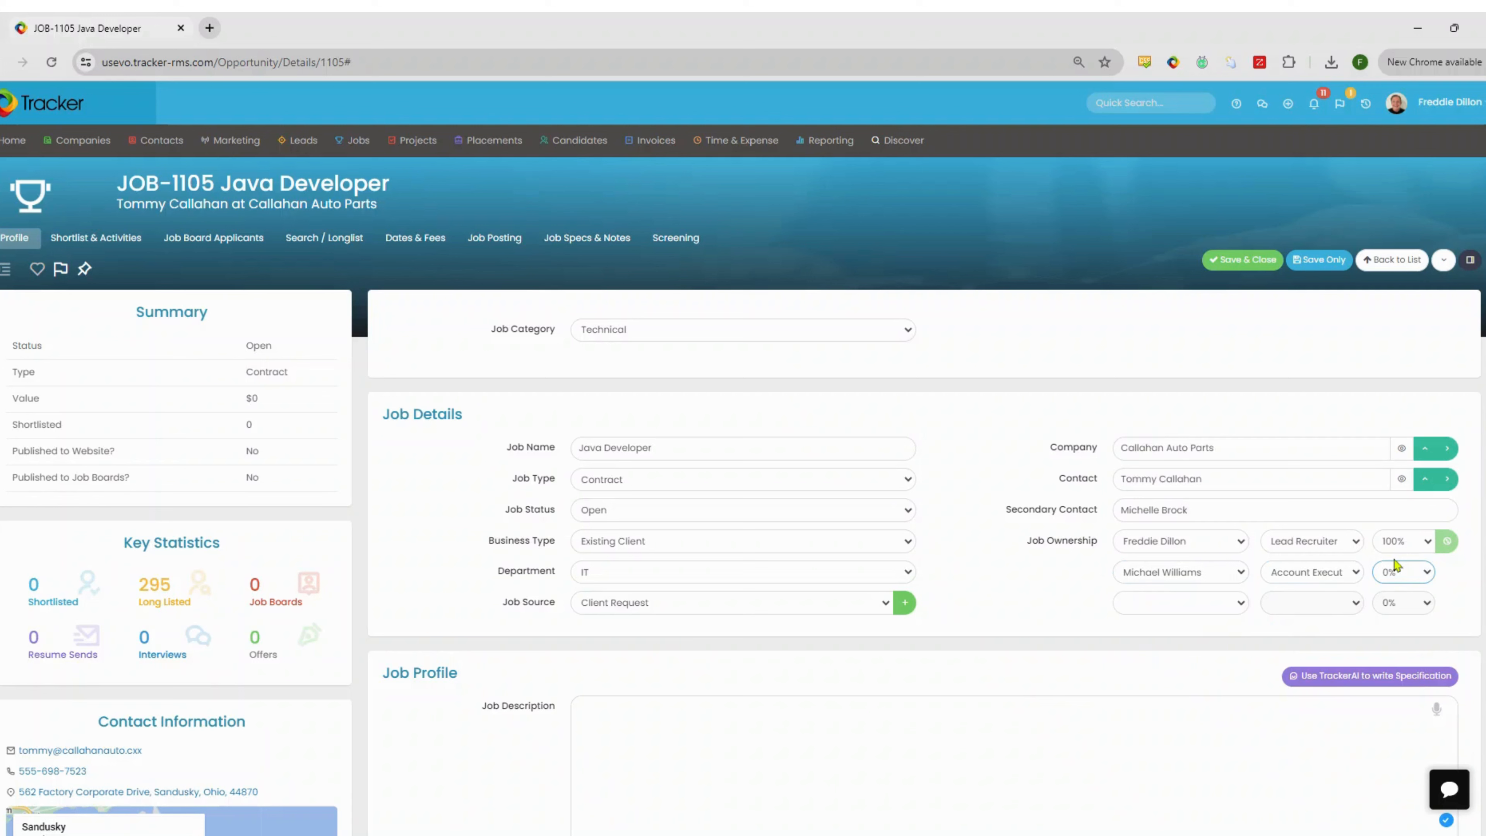
key("5")
left_click(990, 598)
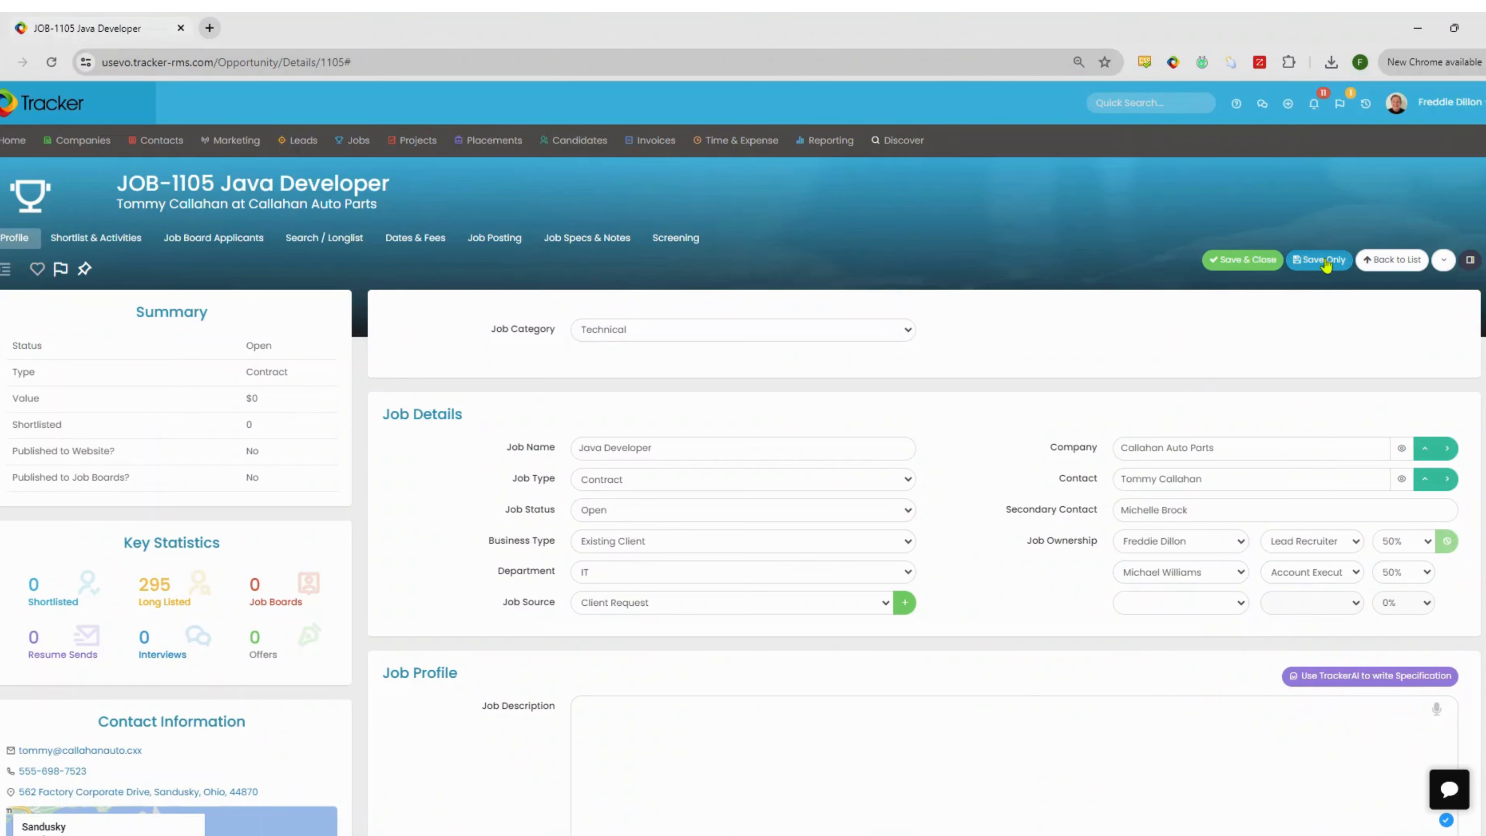
left_click(1326, 265)
left_click(687, 547)
left_click(681, 583)
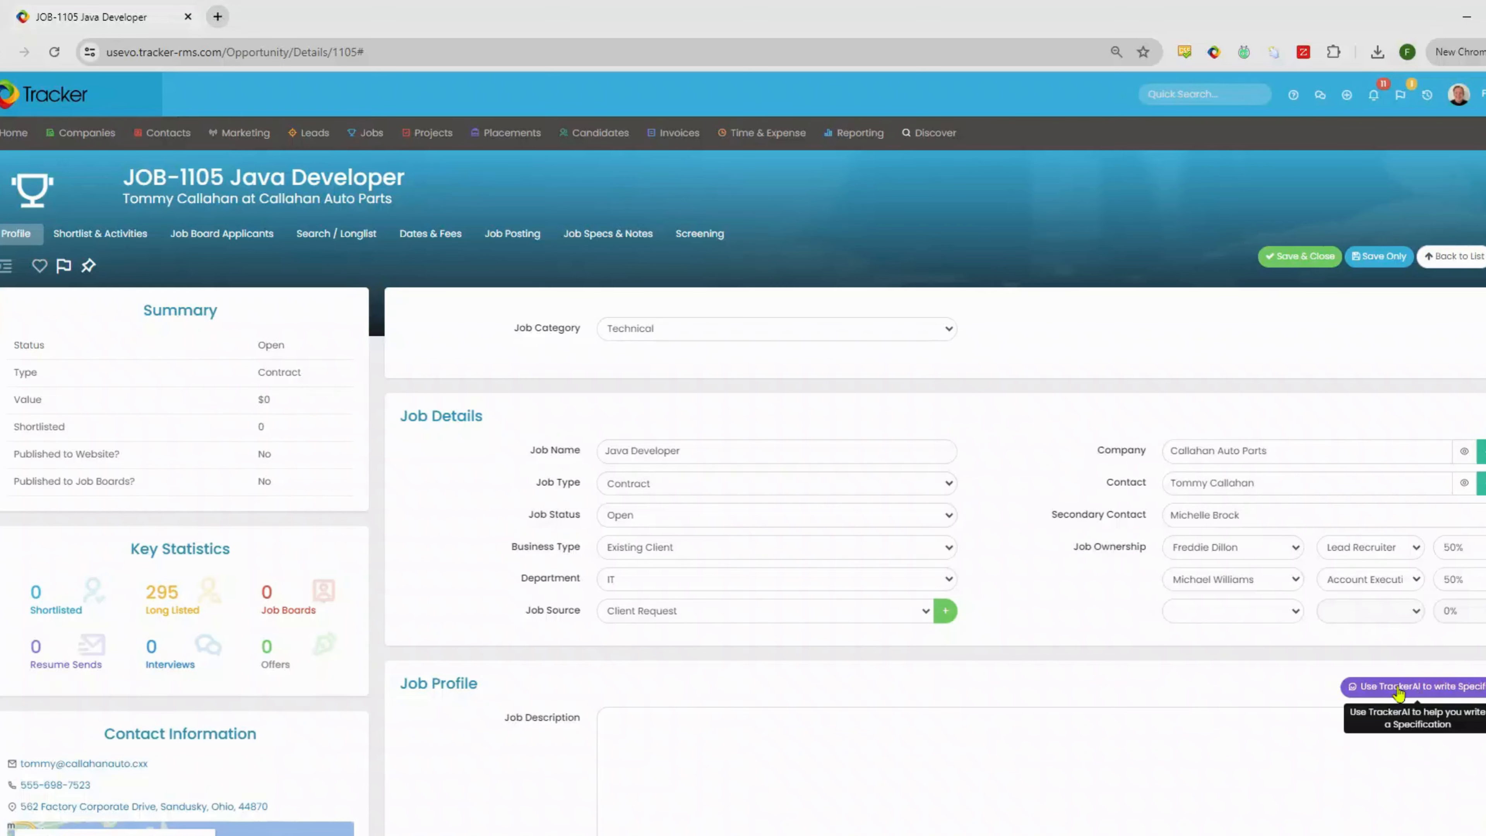
- Set up a TrackerAI specification request for a full job description with the location Sandusky OHio
left_click(1397, 690)
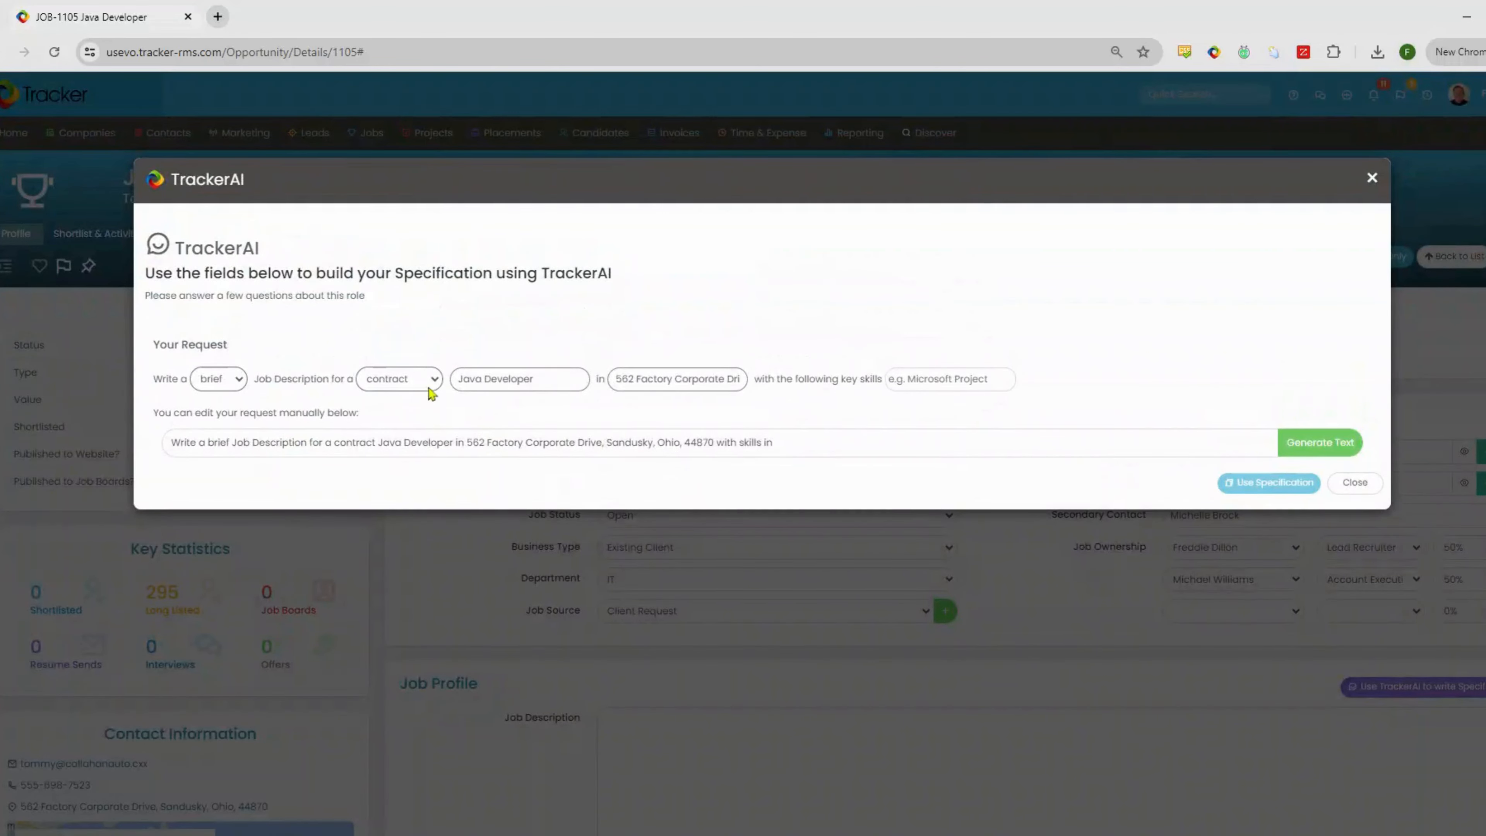
left_click(240, 391)
left_click(220, 433)
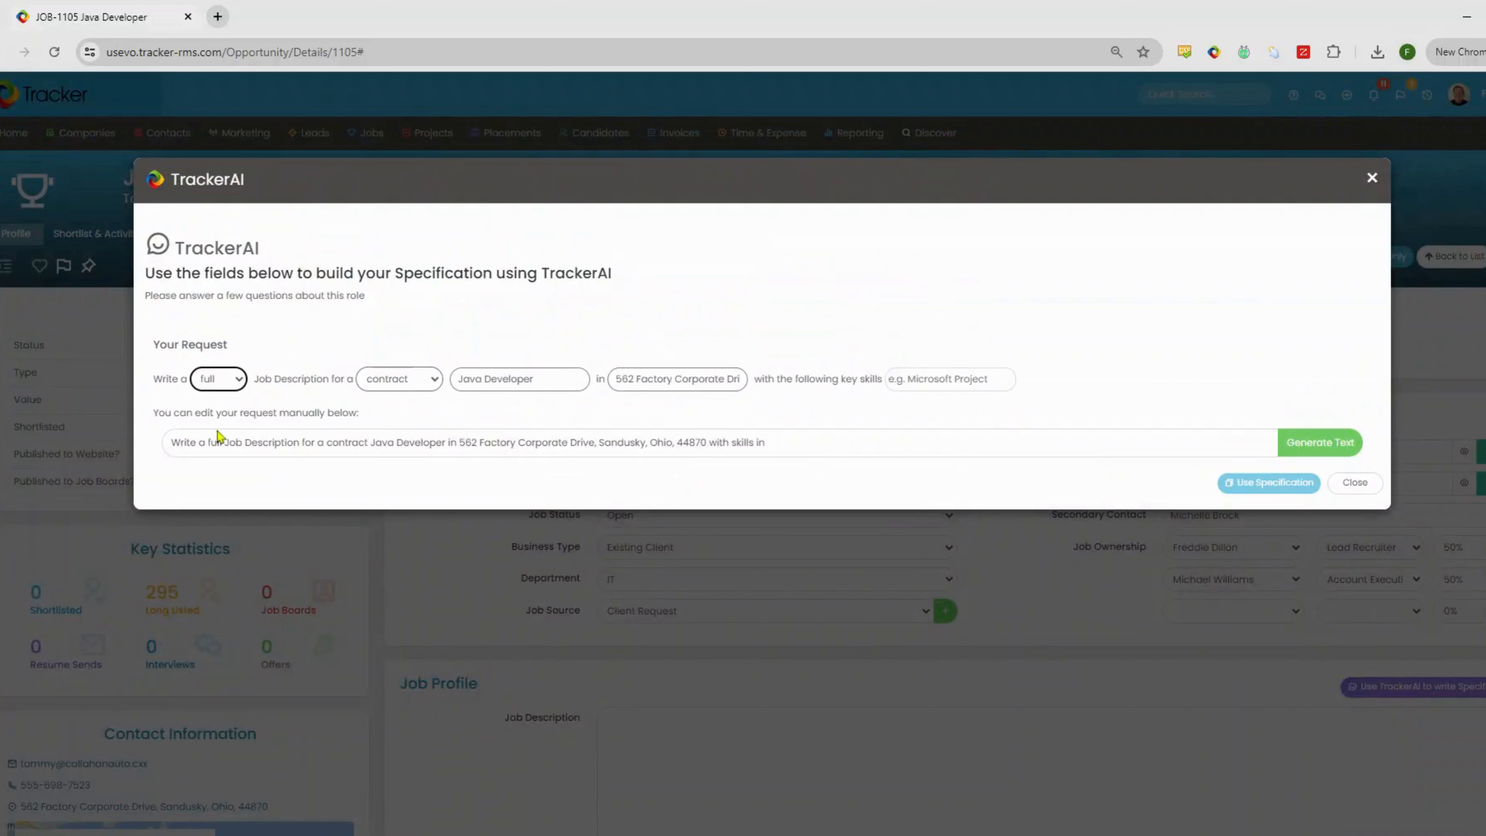
triple_click(670, 378)
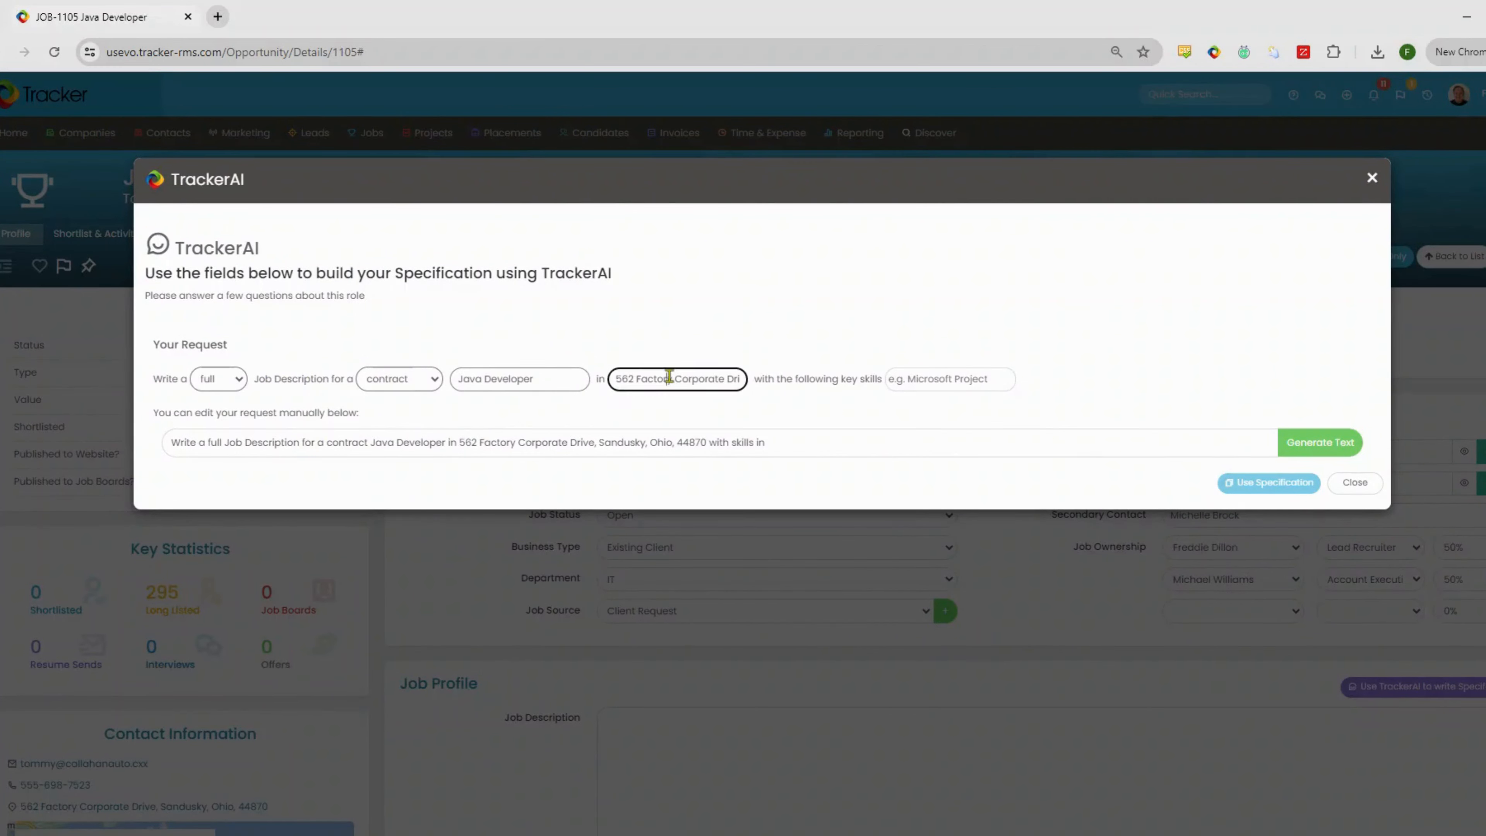
type("Sandusky OHio")
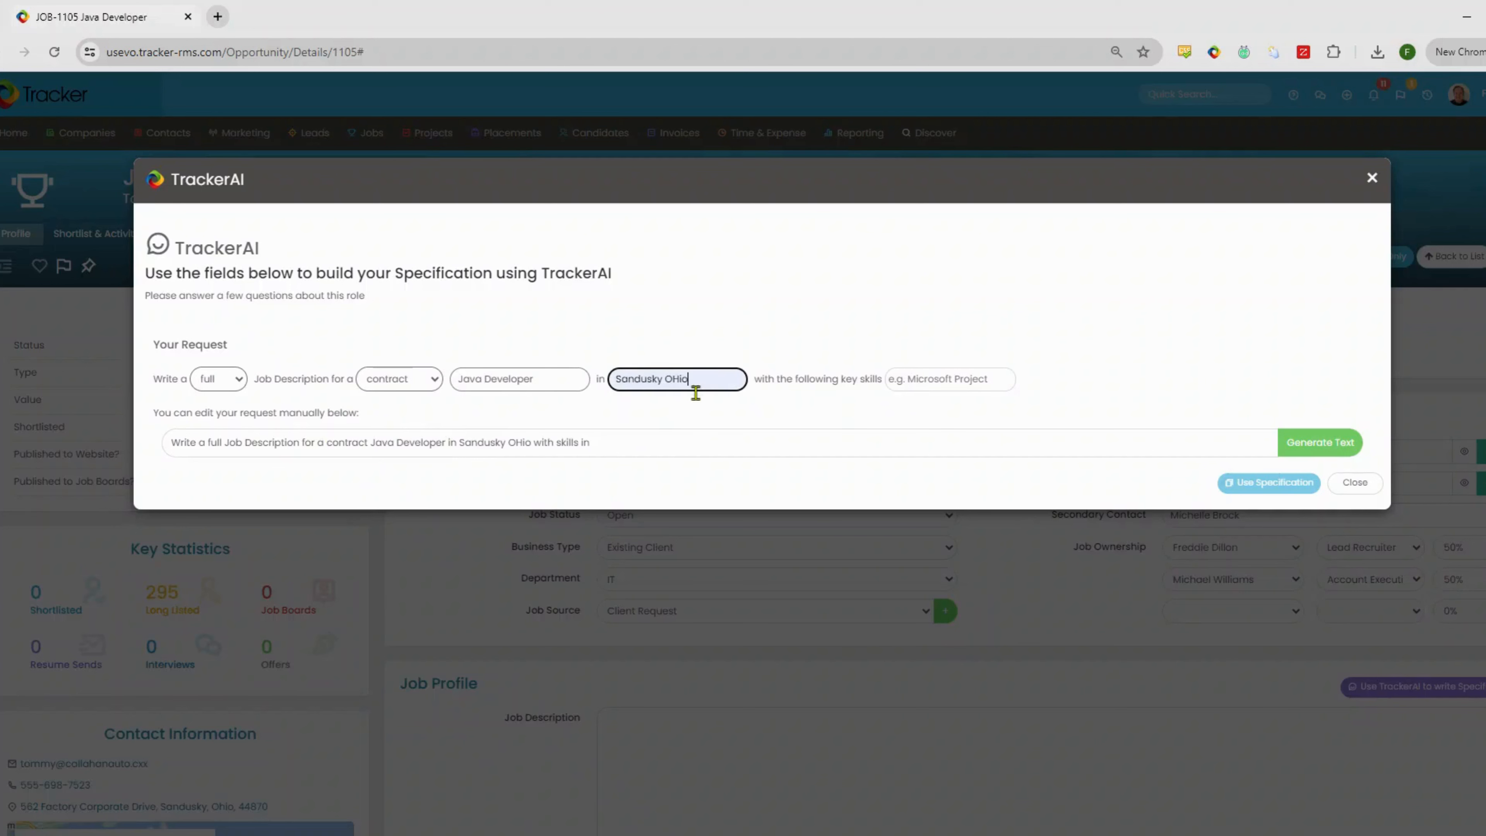
- Add java, sql and project management as key skills and generate the specification text
left_click(950, 377)
type("java")
key("Return")
type("sql")
key("Return")
type("project")
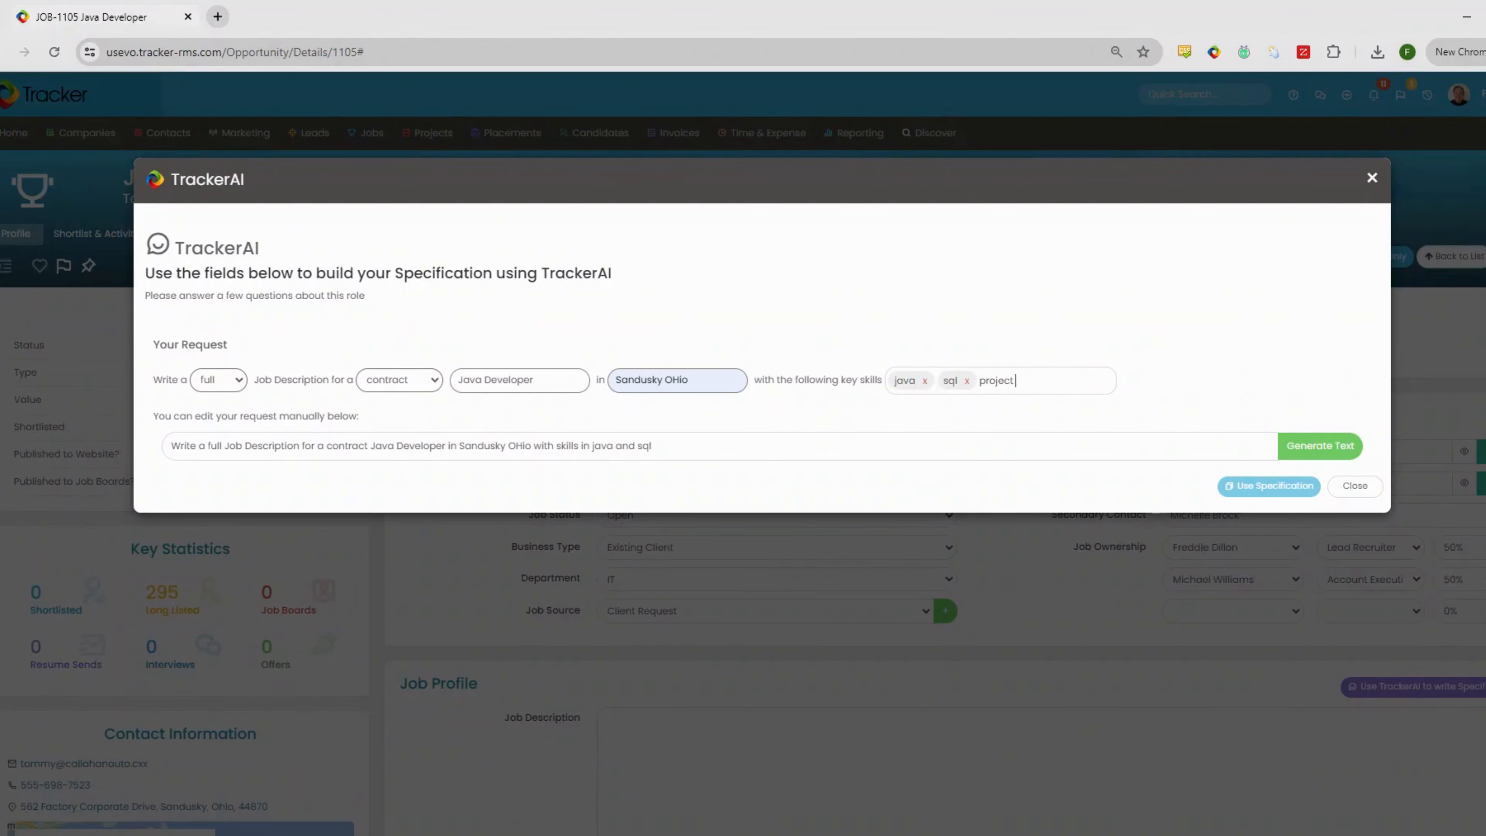
type(" management")
key("Return")
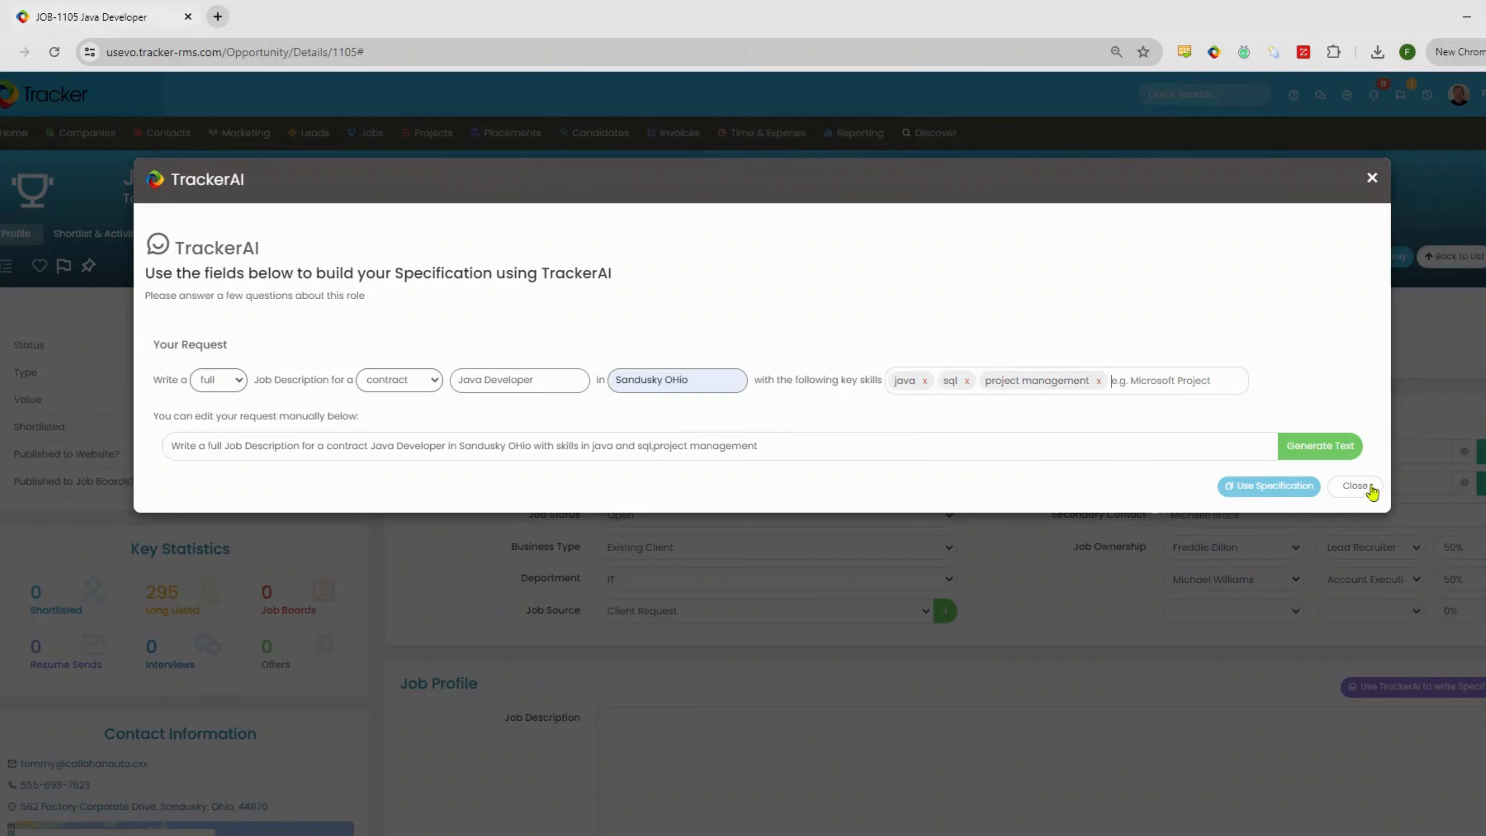
left_click(1340, 446)
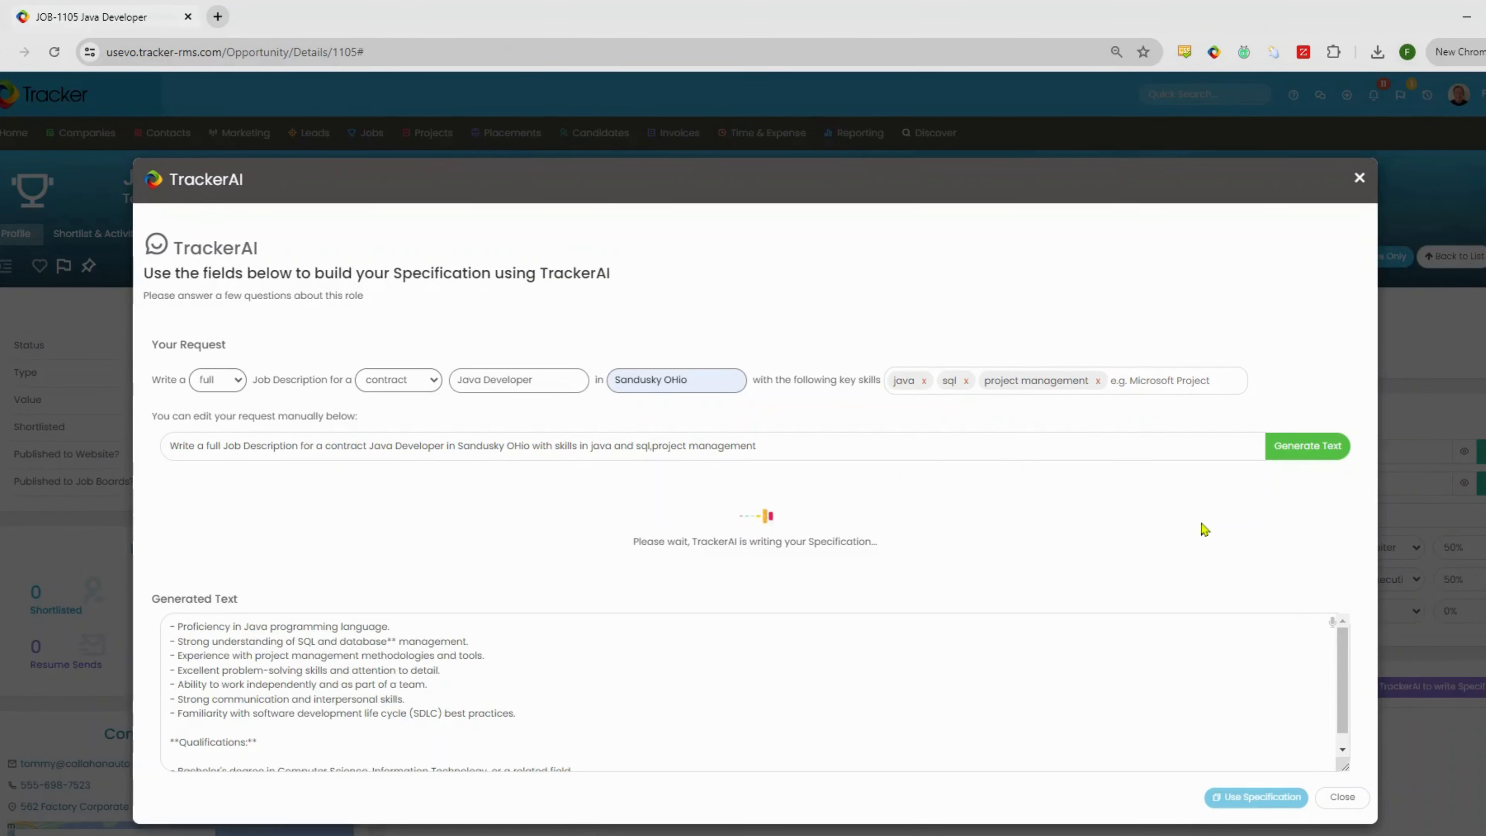
scroll(1174, 511, "down", 10)
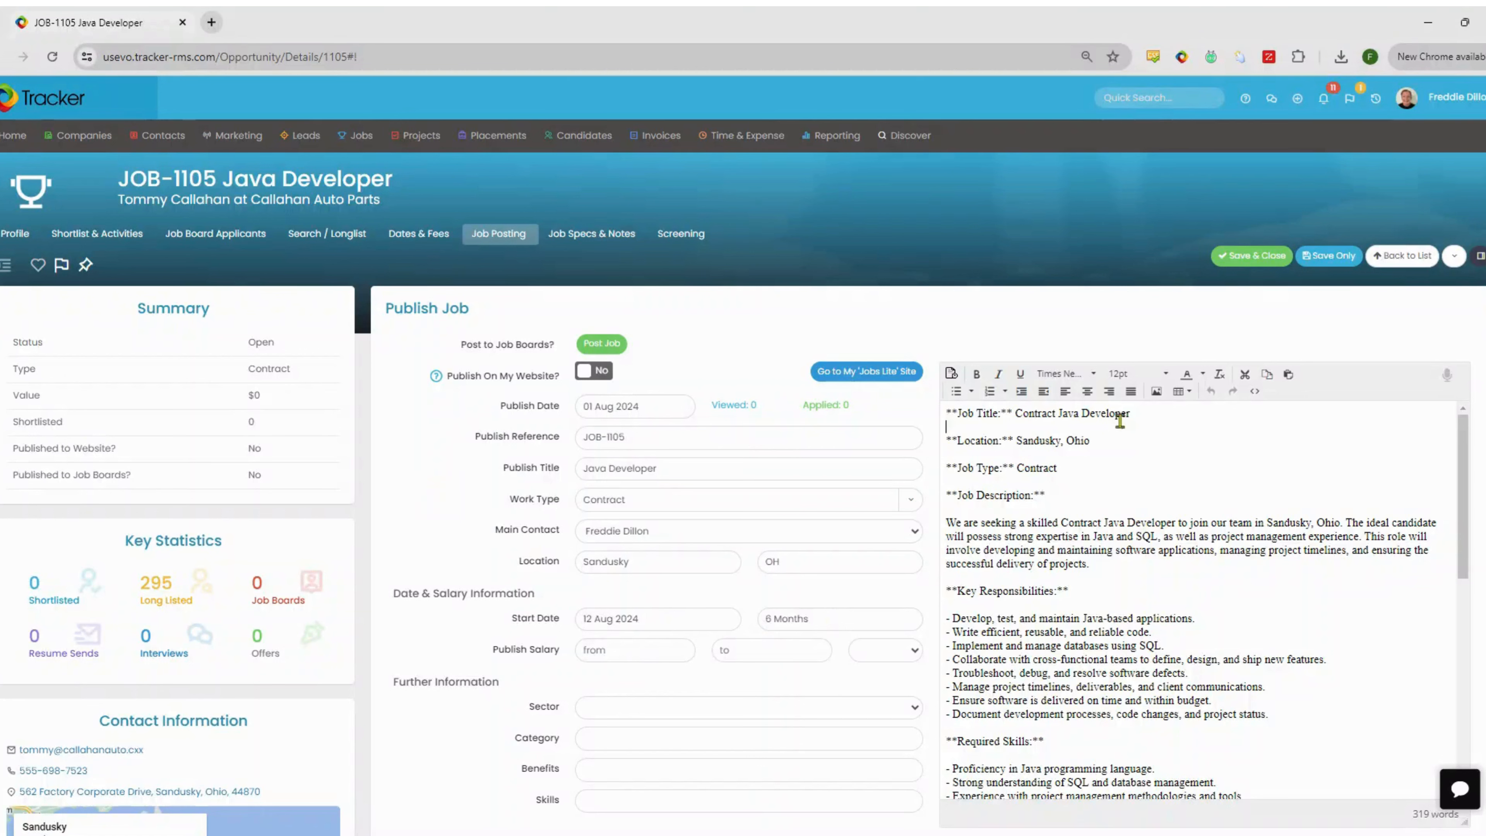
- Make the job title text "Contract Java Developer" bold in the job posting description
left_click_drag(1131, 415, 1016, 413)
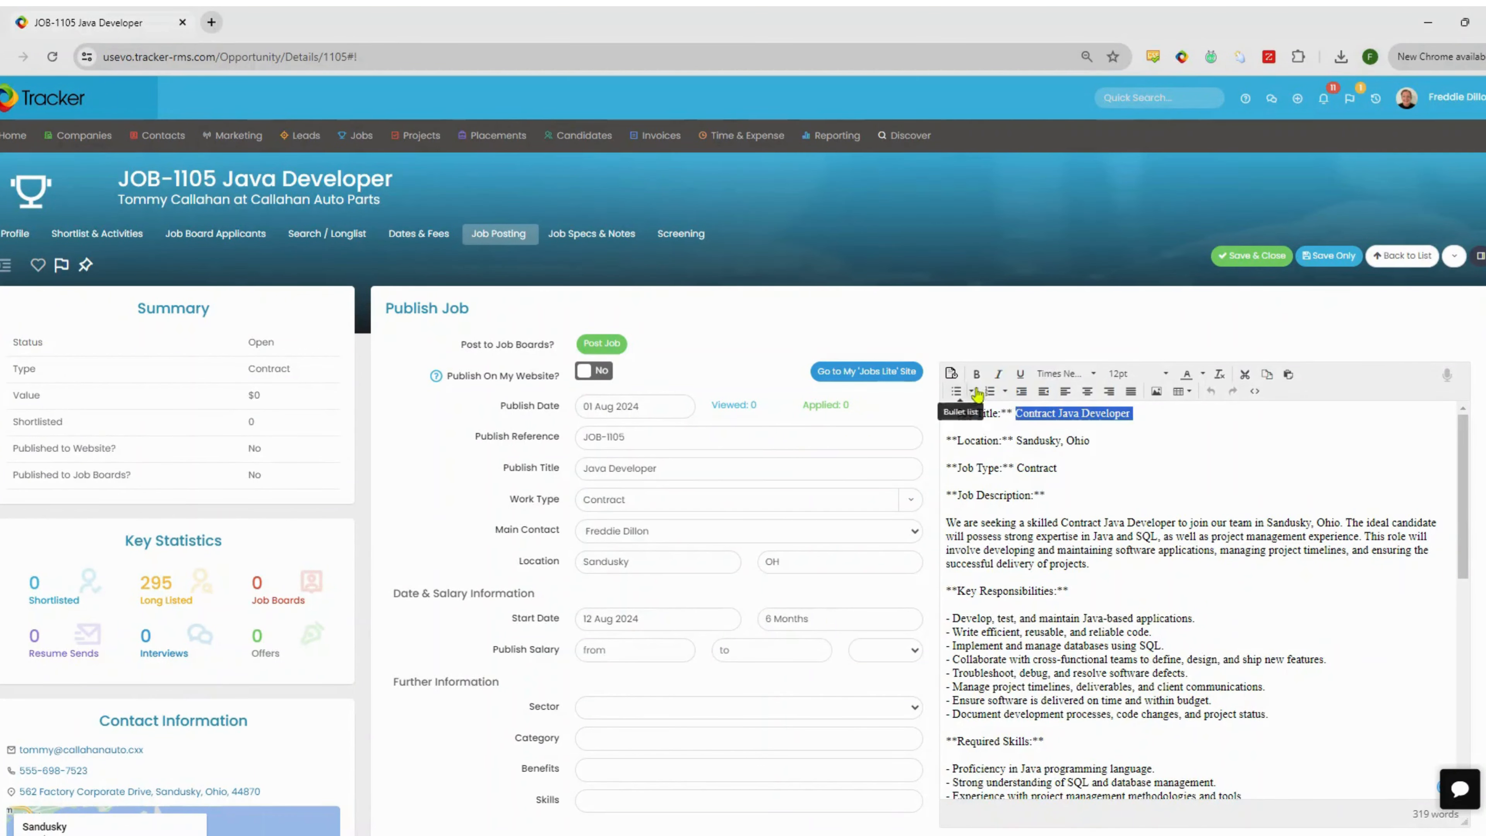
left_click(976, 374)
left_click(1167, 480)
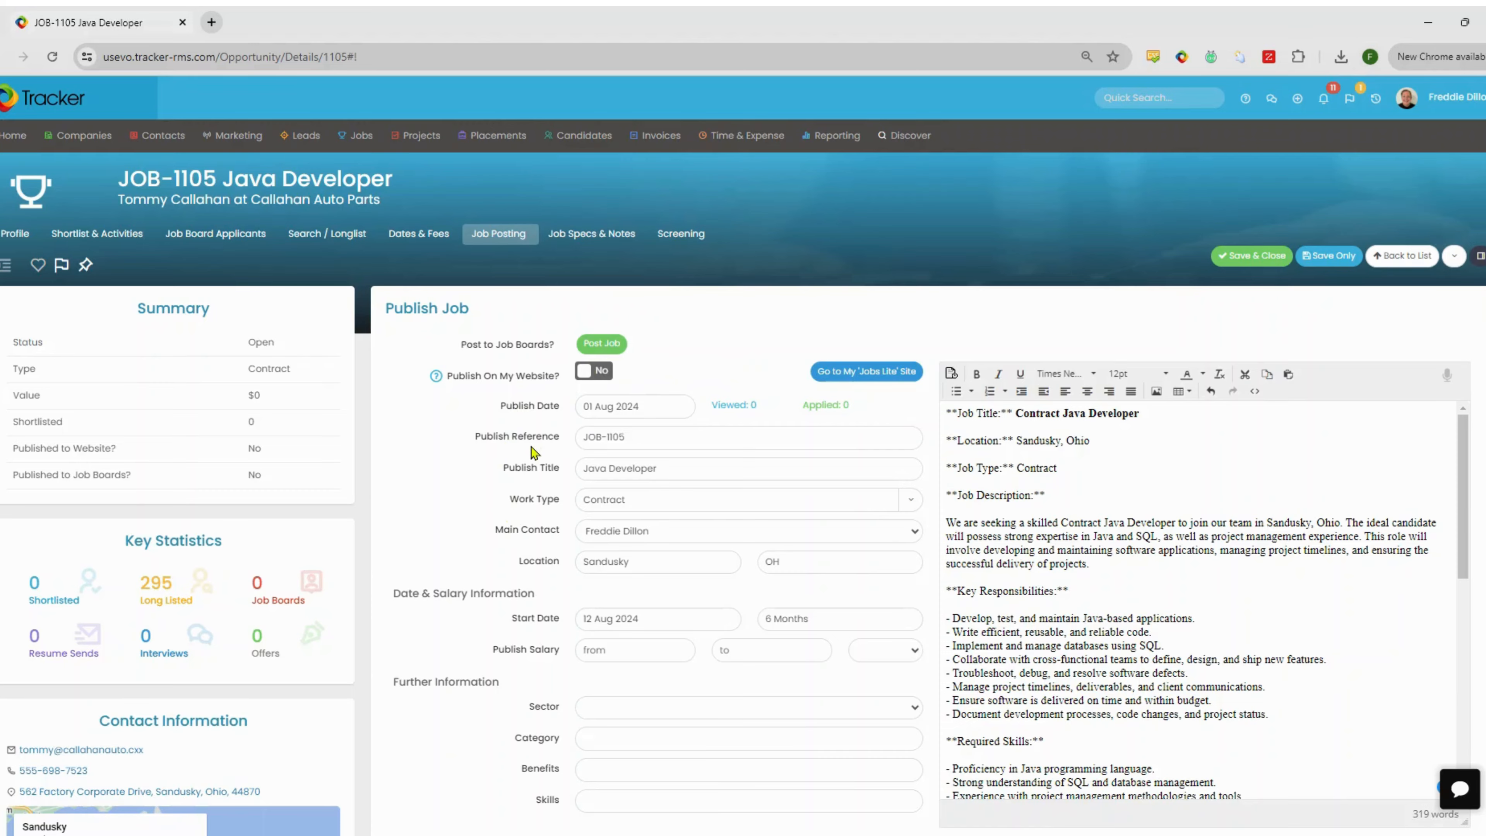
- Review the publishing details of the Java Developer job and enable publishing on the website
scroll(534, 452, "down", 1)
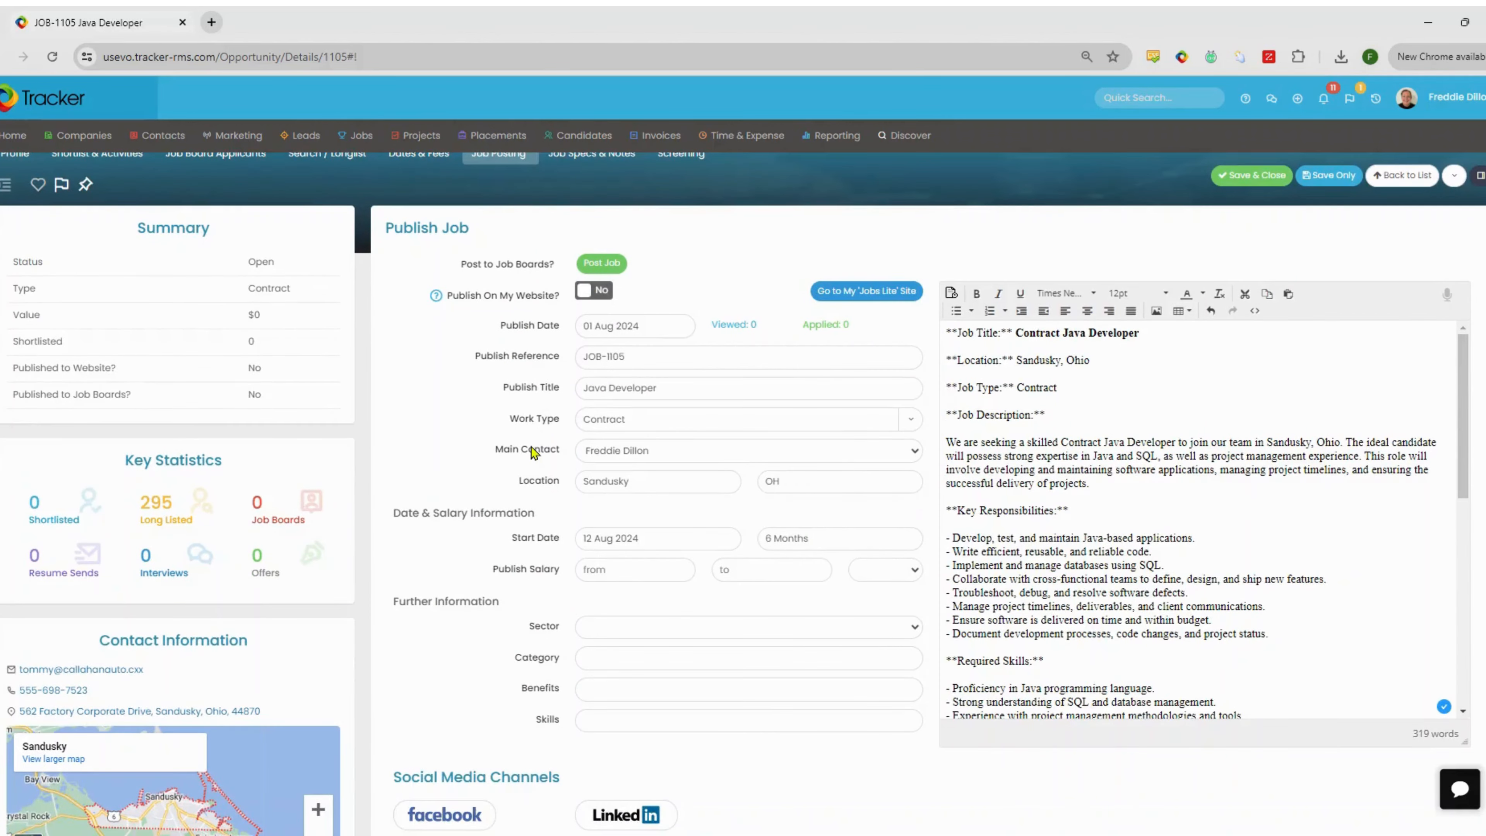
scroll(416, 547, "down", 3)
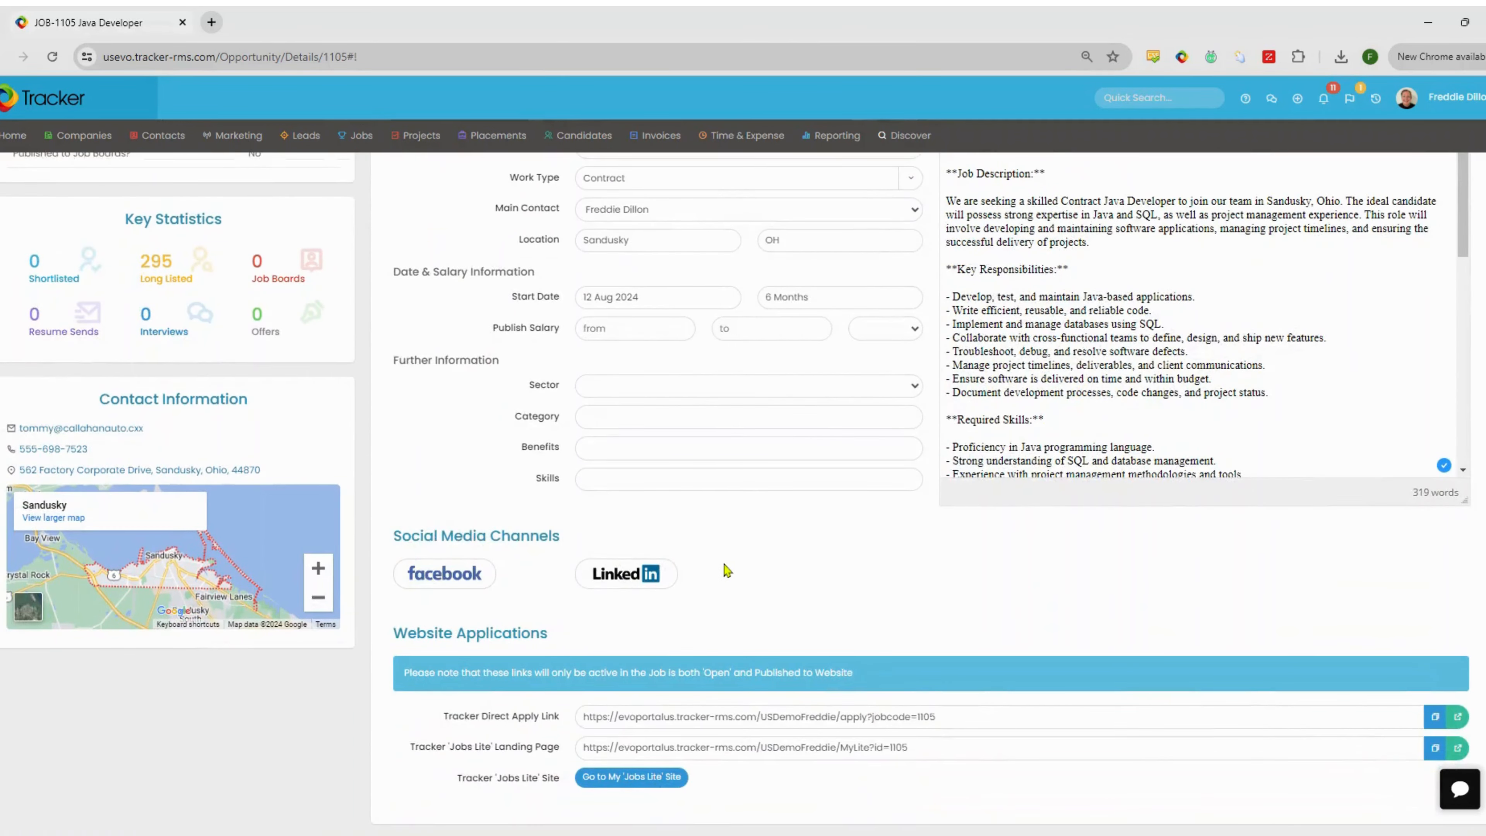
scroll(725, 571, "down", 1)
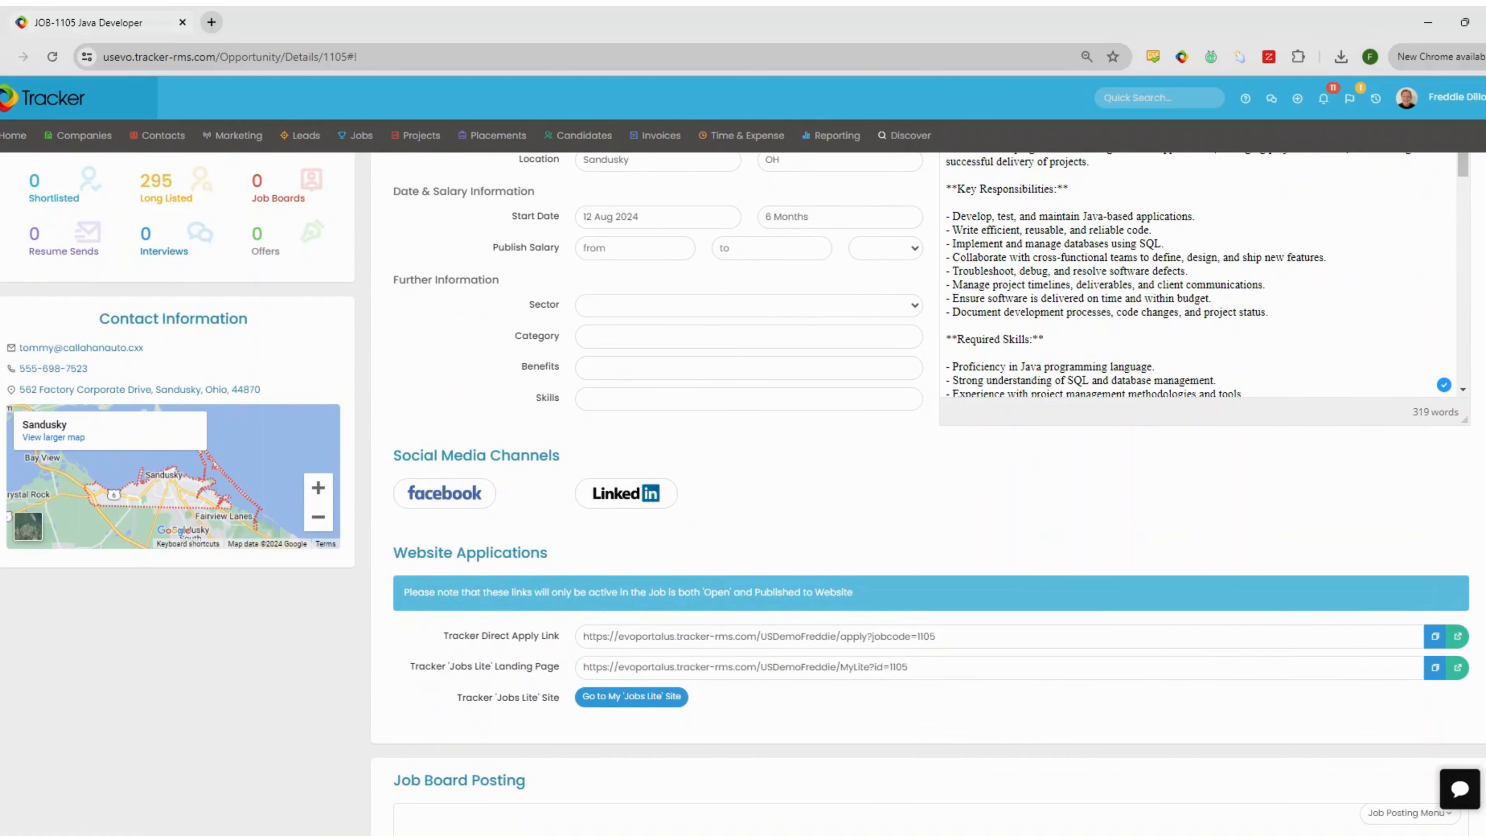
scroll(809, 636, "up", 5)
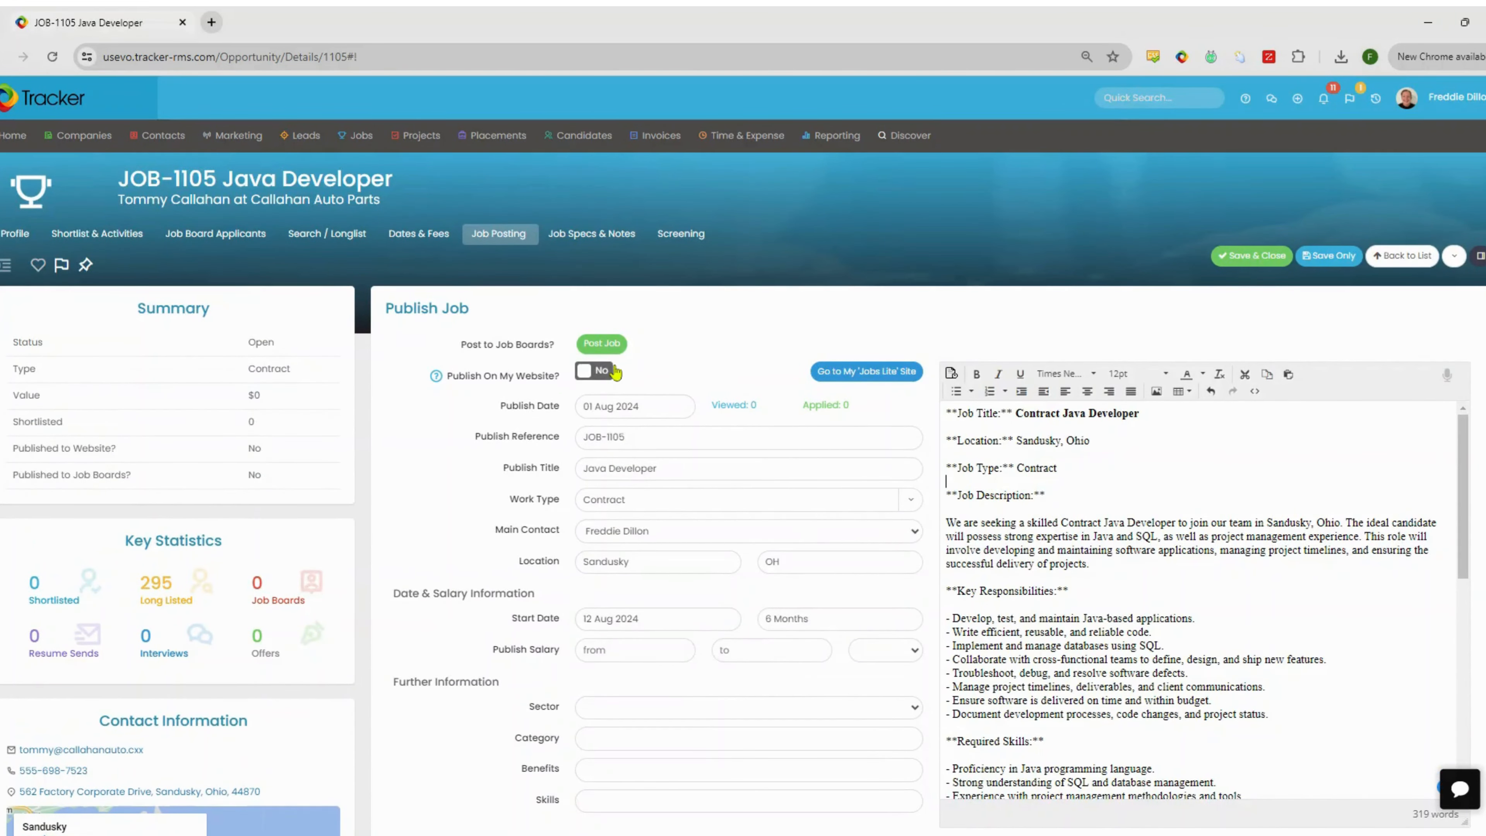
left_click(596, 370)
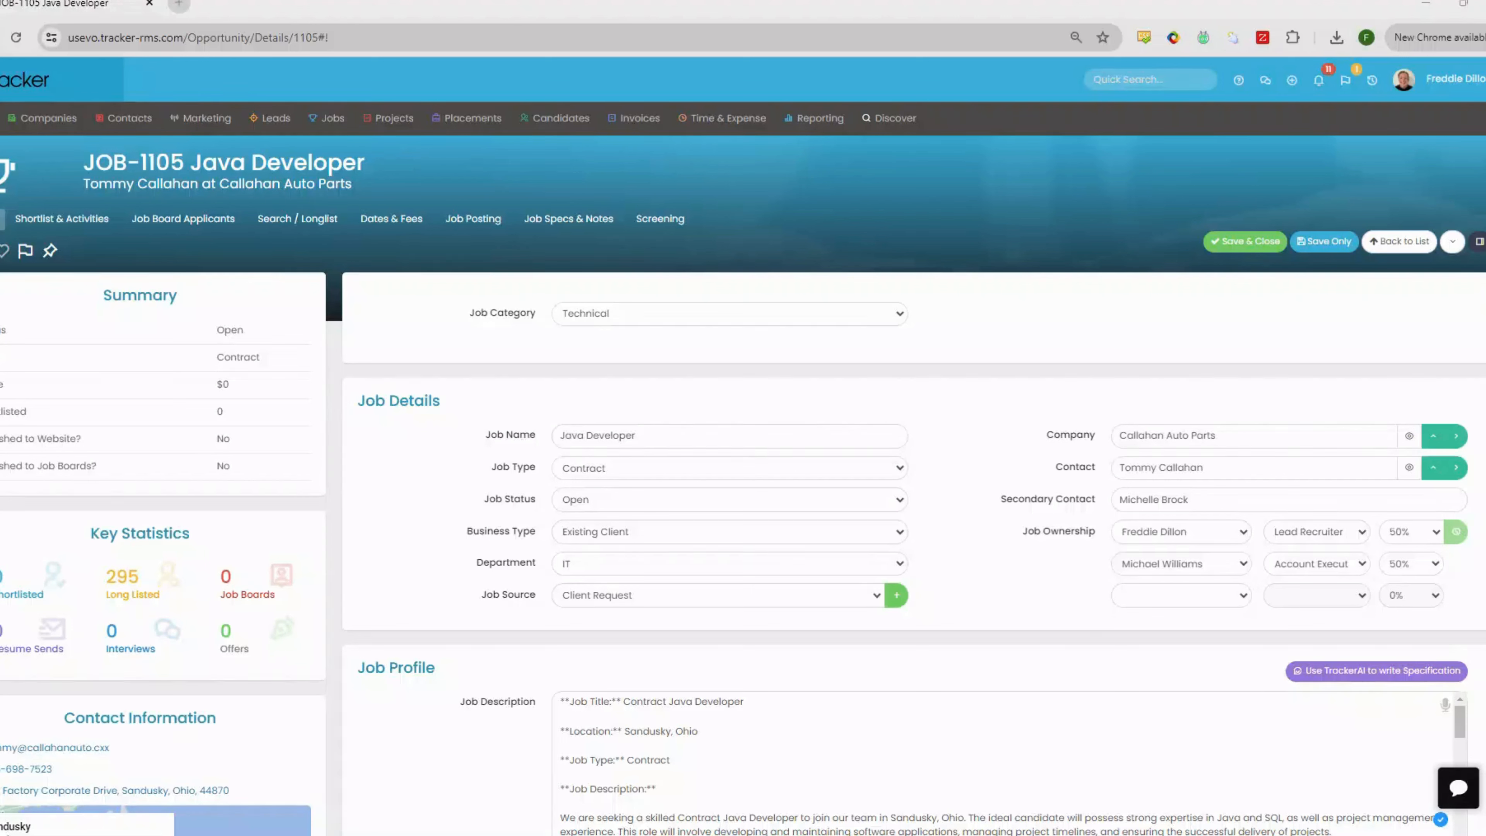
- Add a new candidate with status Active to the JOB-1105 Java Developer shortlist by uploading a resume
left_click(1292, 82)
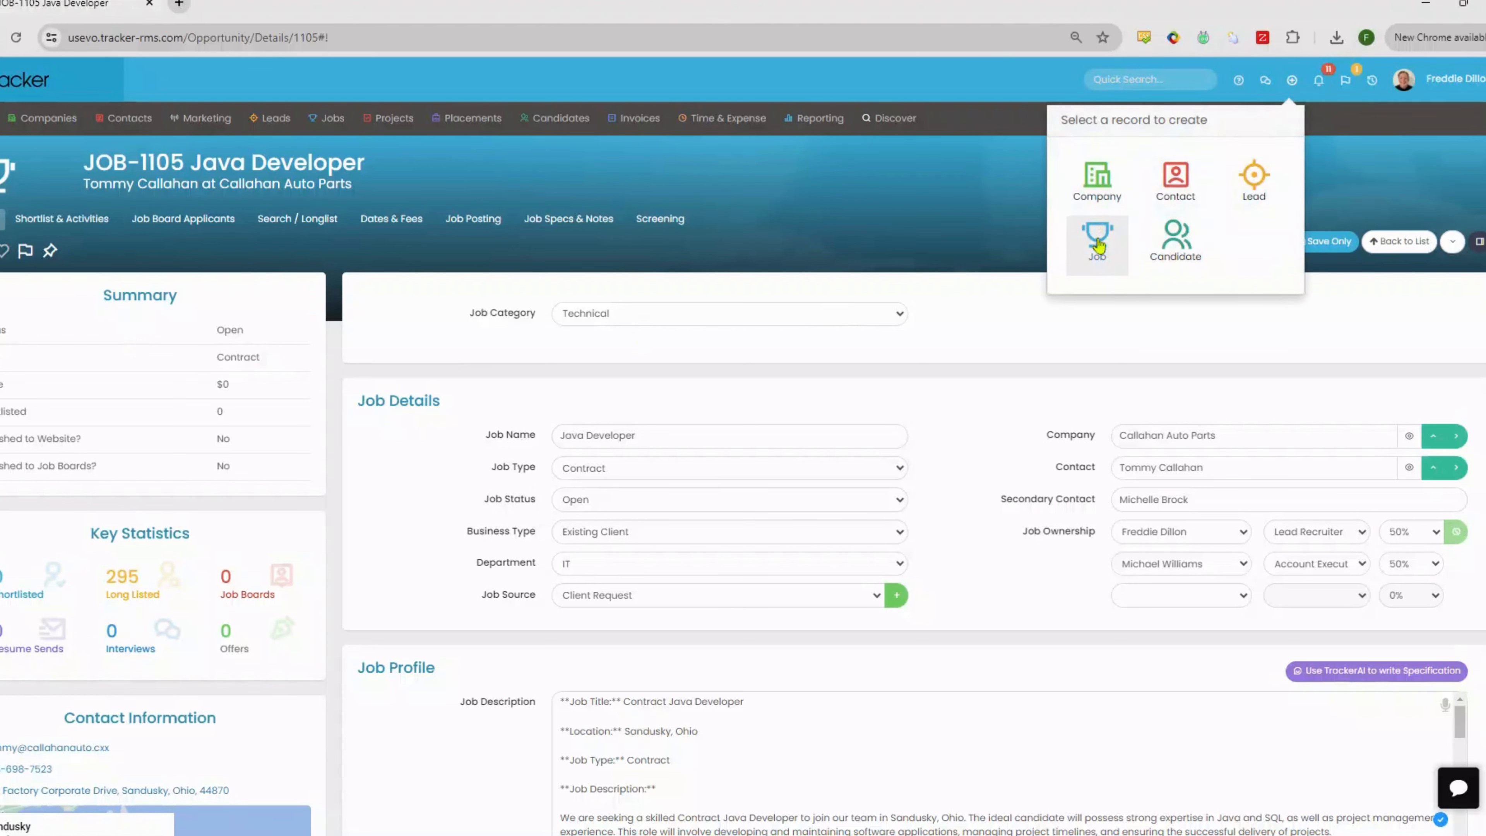
left_click(1176, 241)
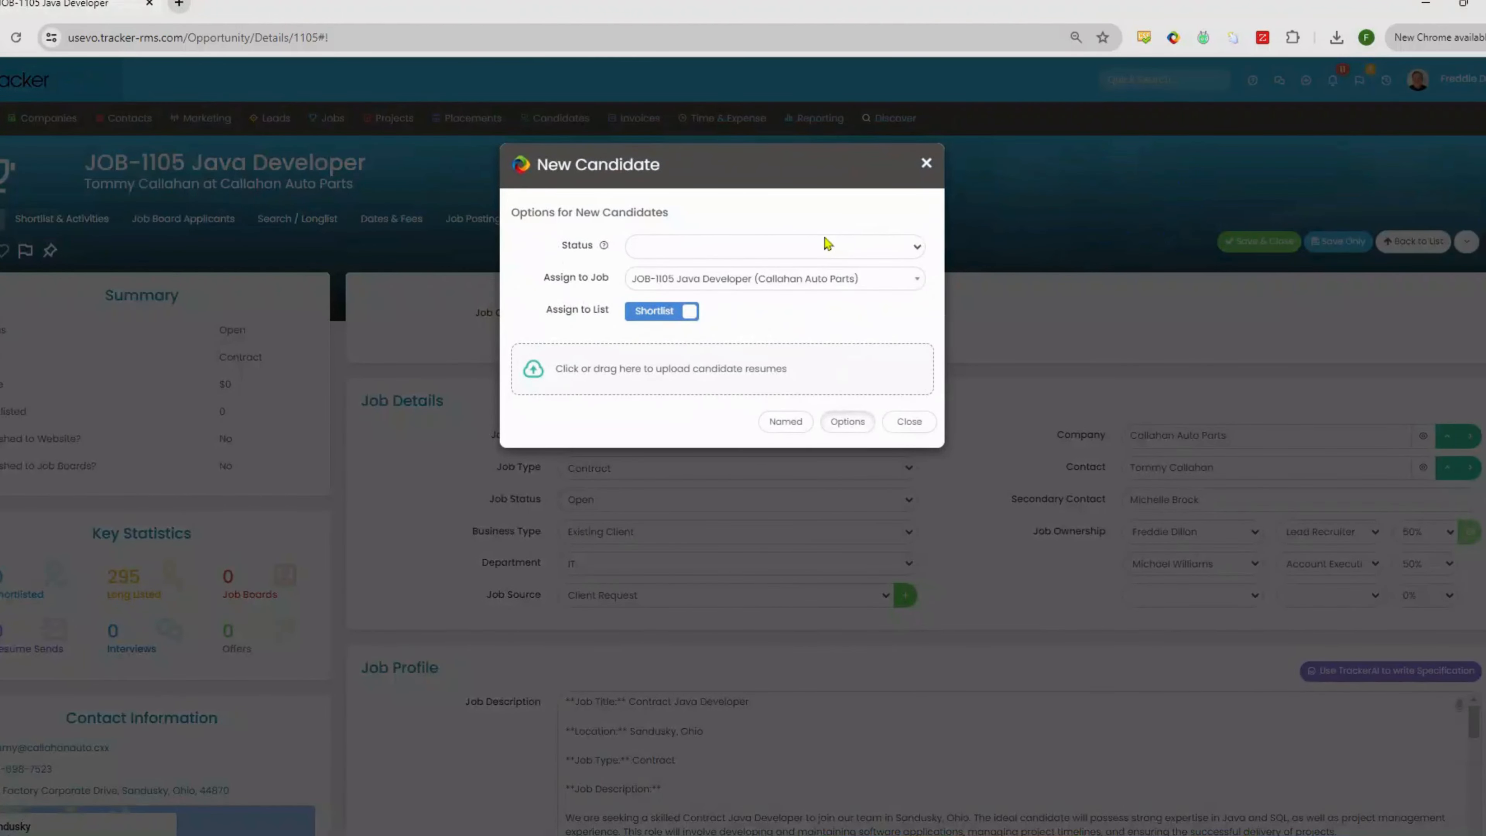
left_click(827, 253)
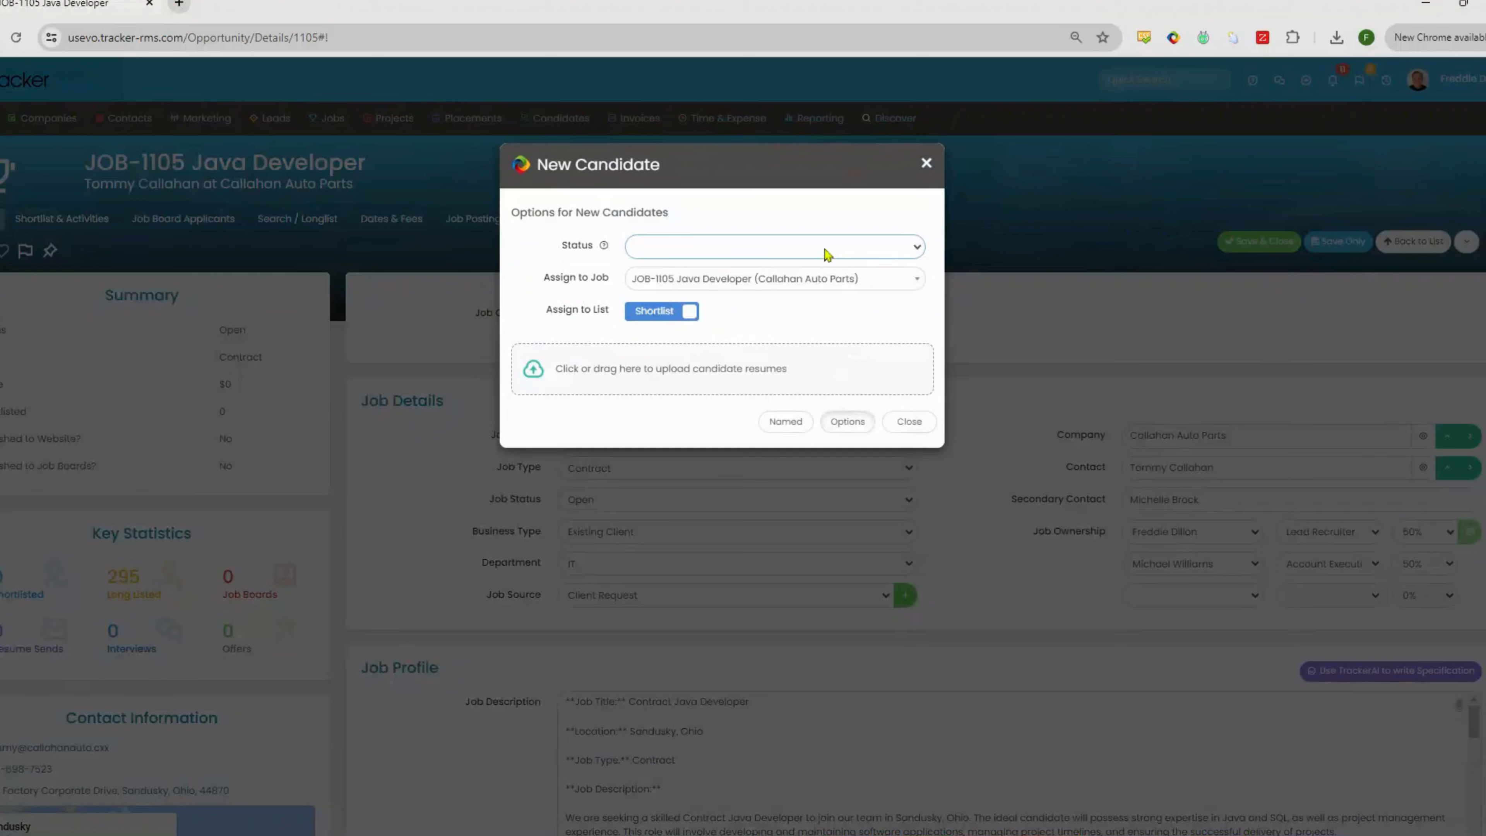
left_click(830, 268)
left_click(667, 313)
left_click(688, 316)
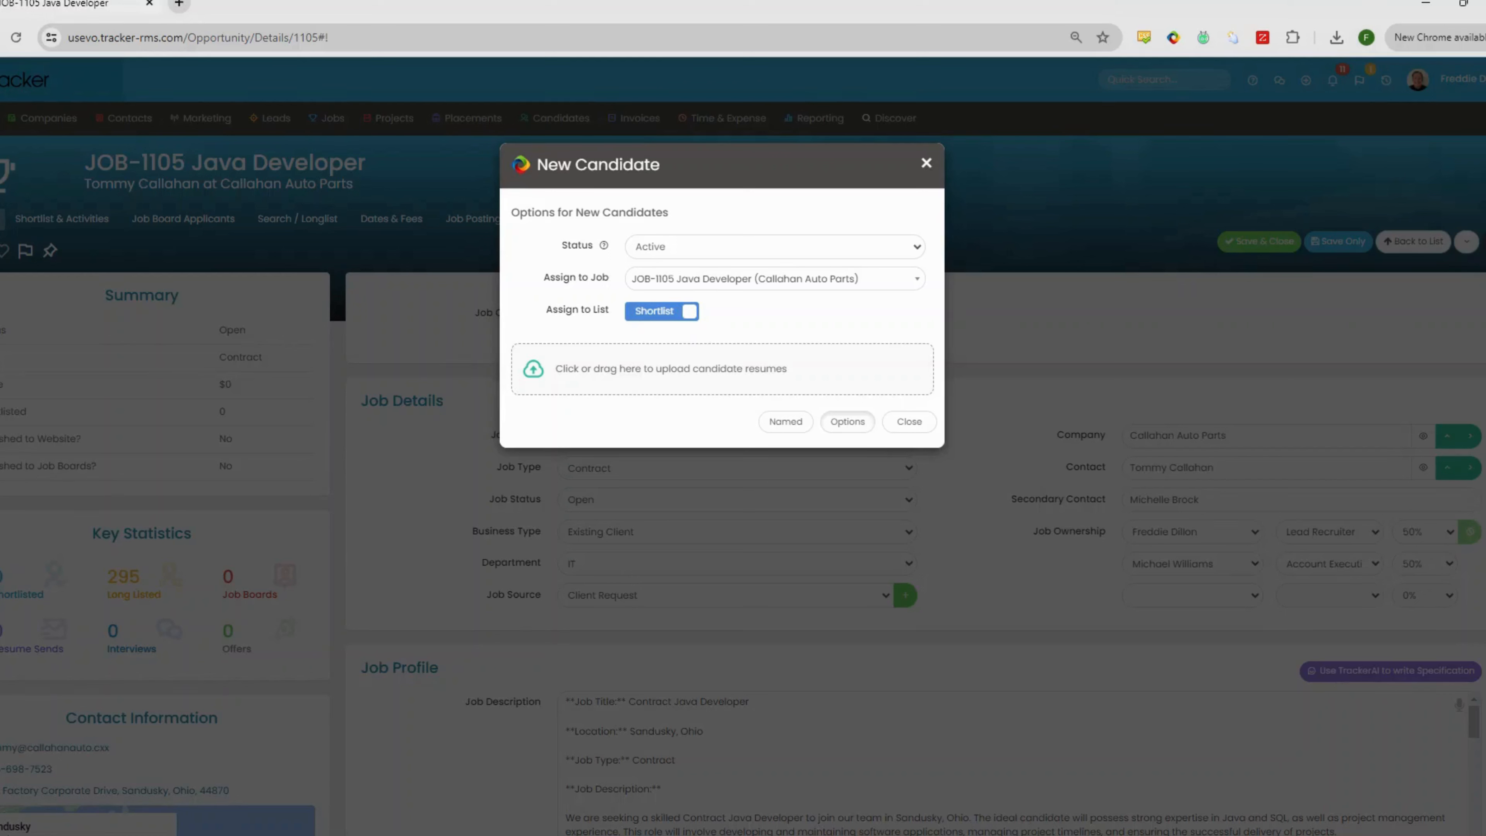
left_click_drag(1485, 369, 722, 369)
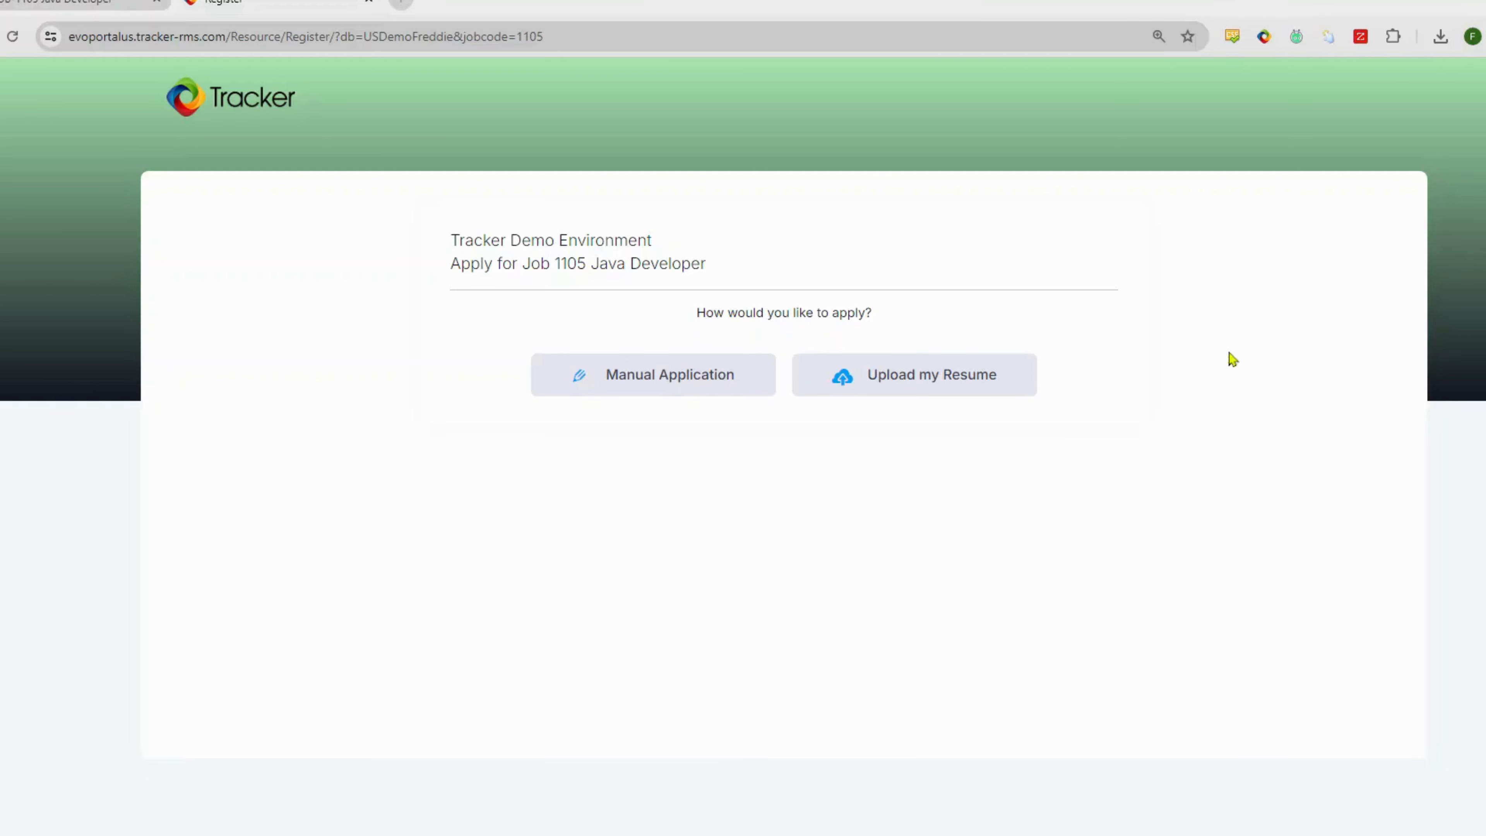
- Choose resume upload as the way to apply for job 1105 Java Developer
left_click(908, 378)
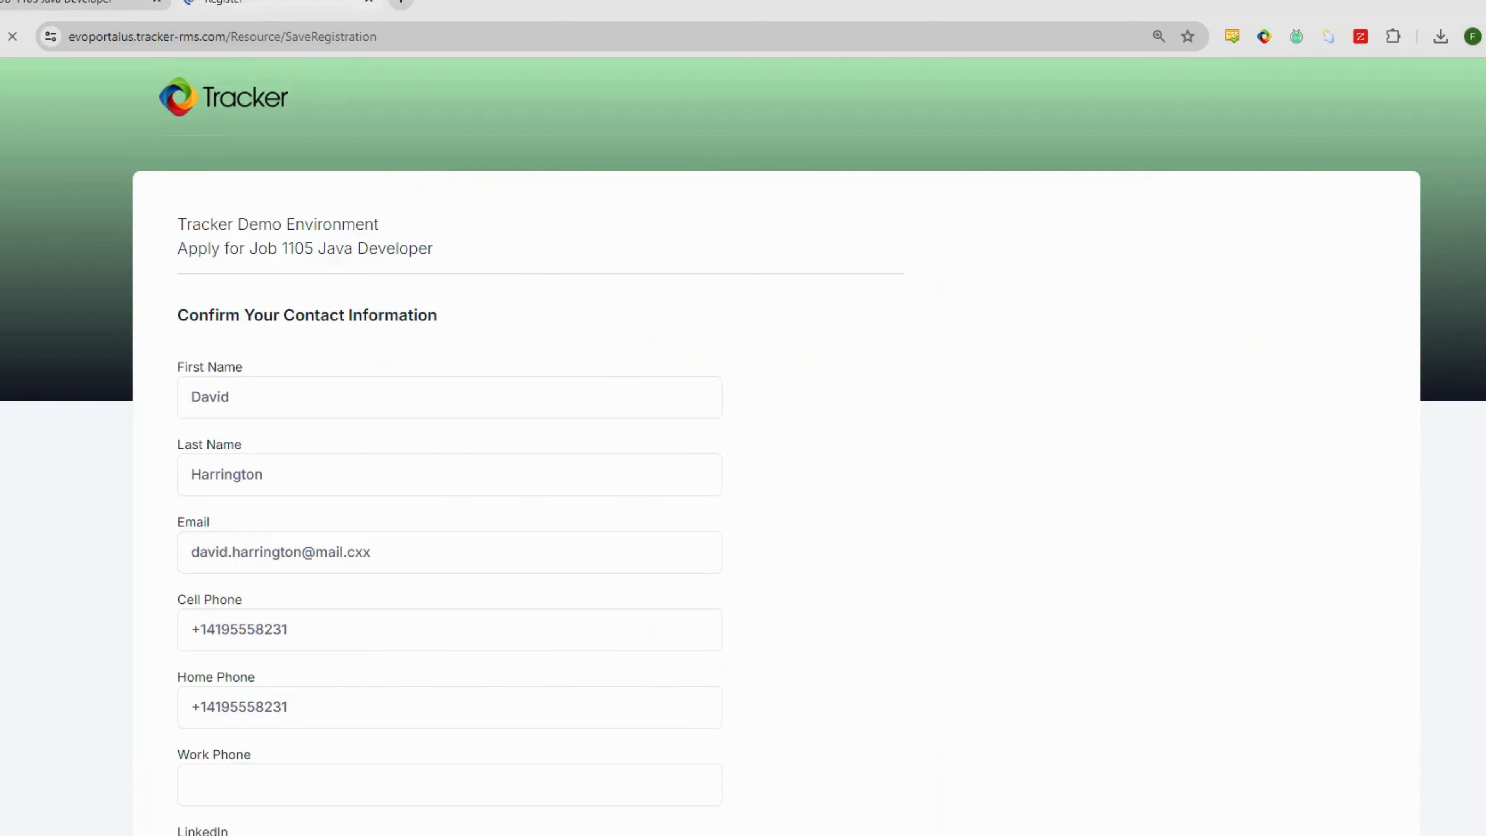
- Review the applicant's contact information filled in from the resume for the Java Developer application
scroll(839, 588, "down", 5)
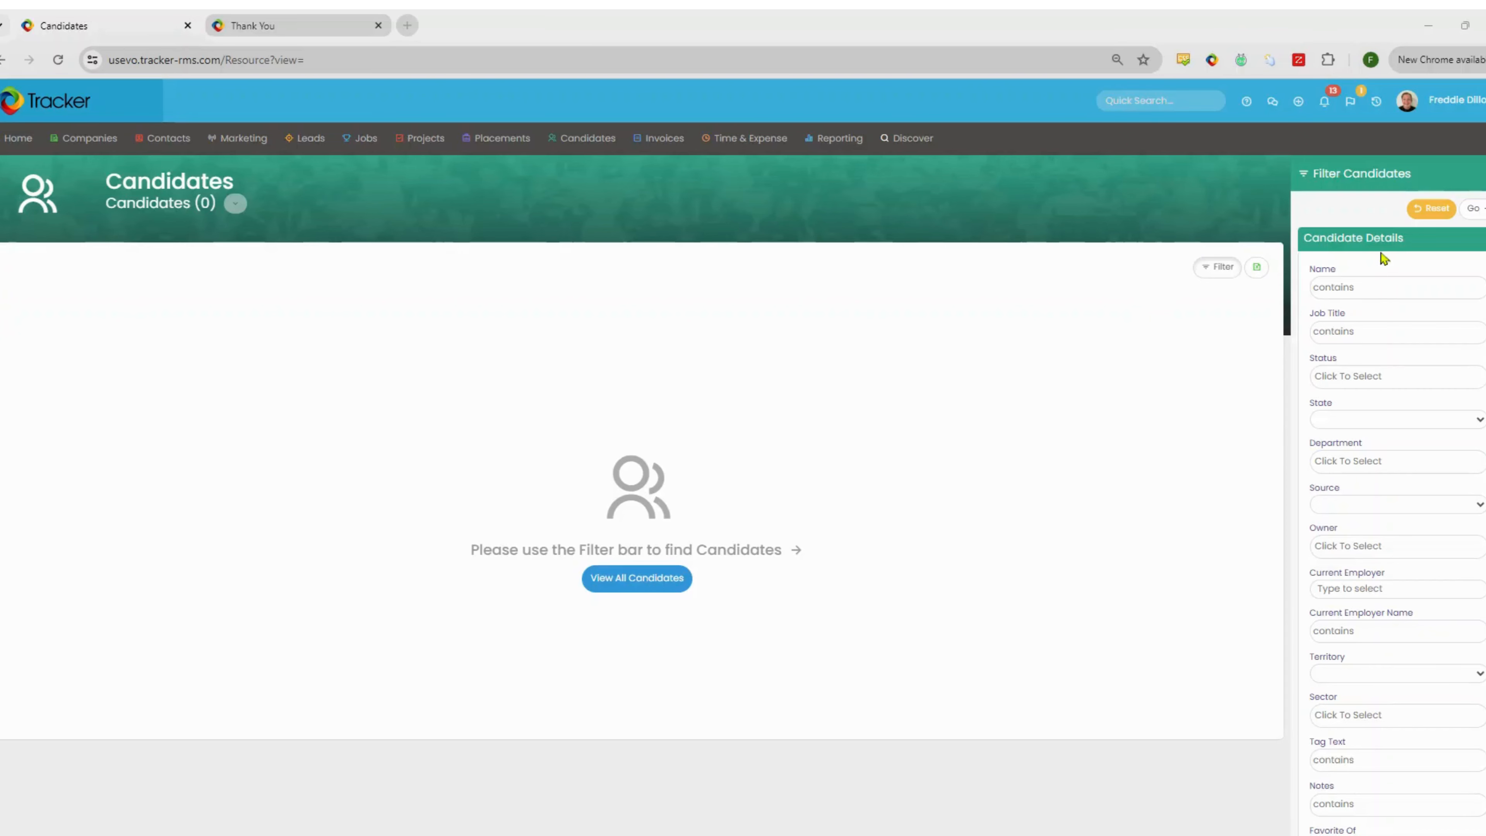
- Filter the candidate database for resumes containing any one of the words java or sql
left_click(1387, 237)
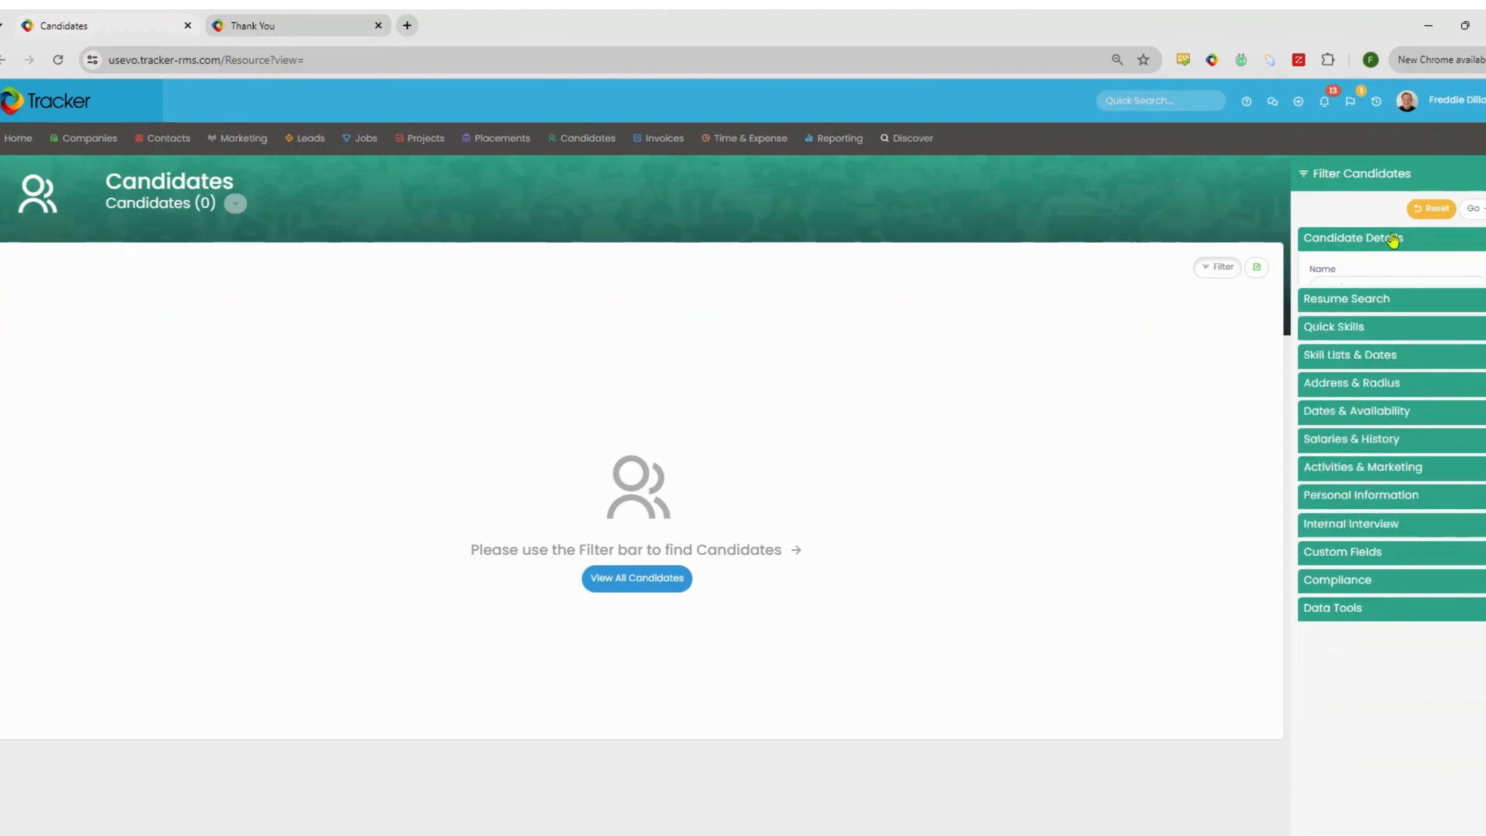
left_click(1391, 267)
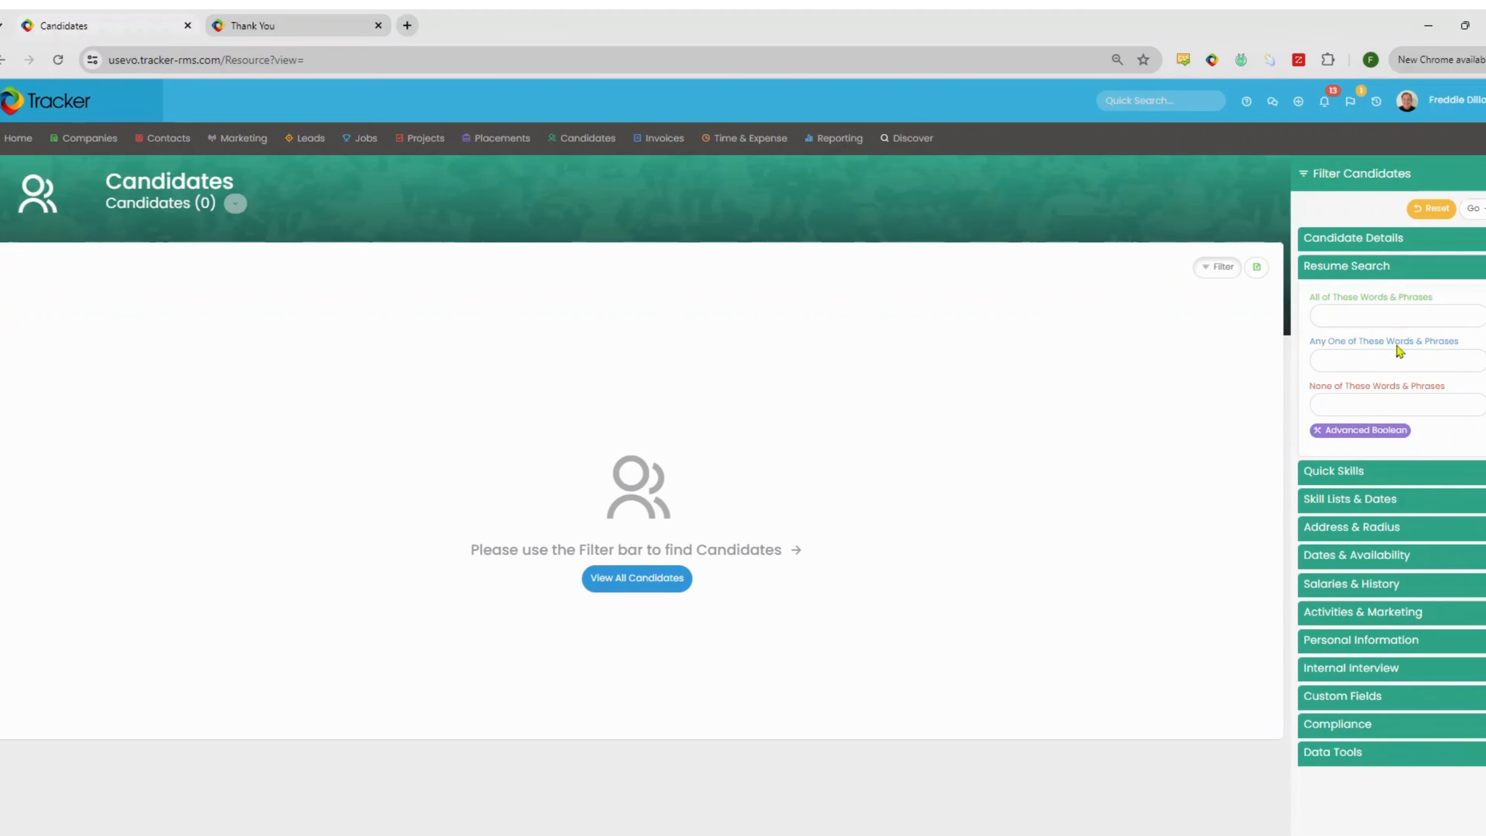
left_click(1376, 436)
left_click(1376, 338)
left_click(1381, 362)
type("java")
key("Return")
type("sql")
key("Return")
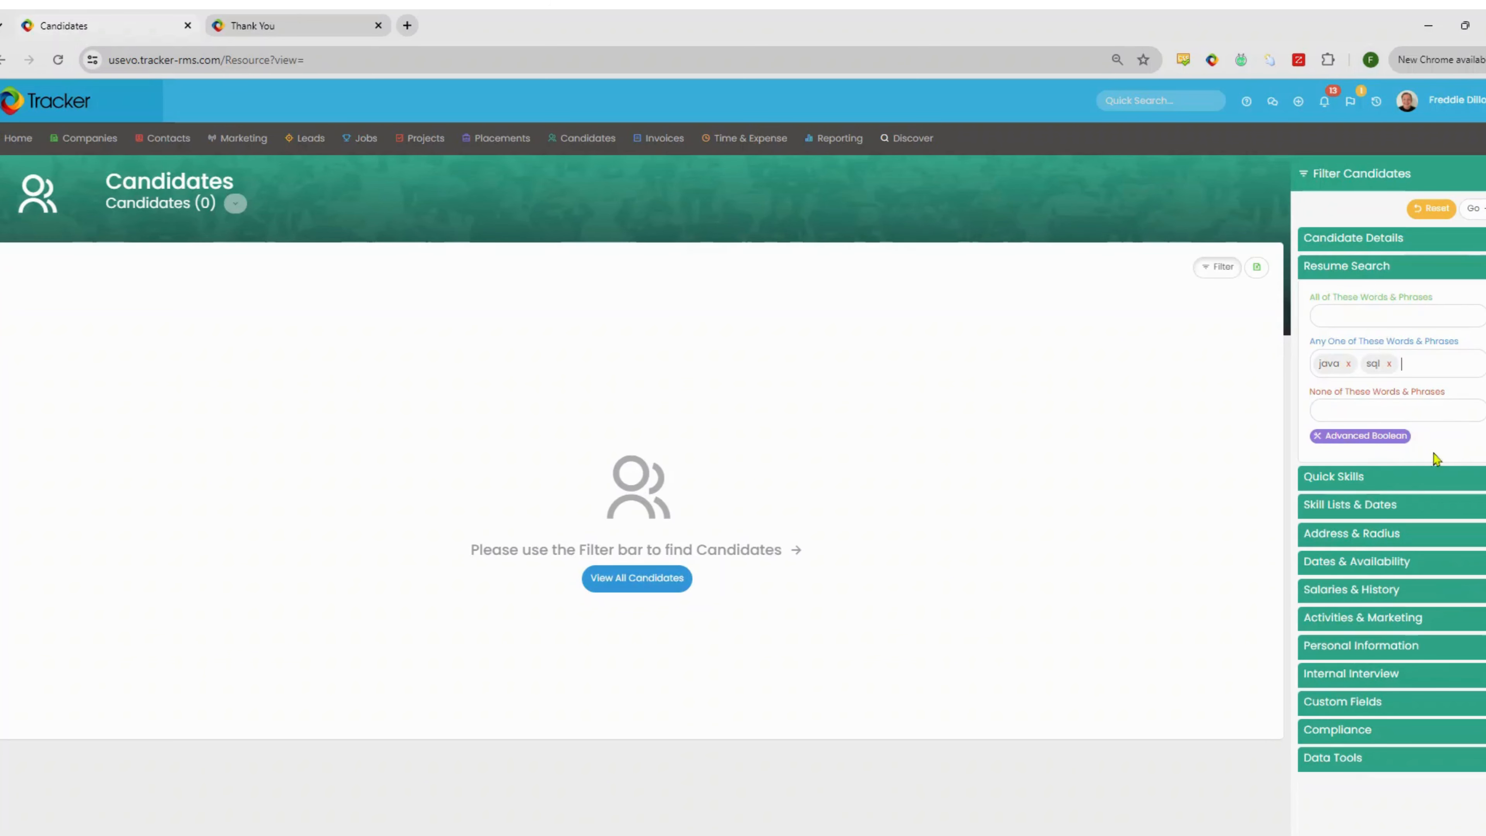
left_click(1379, 538)
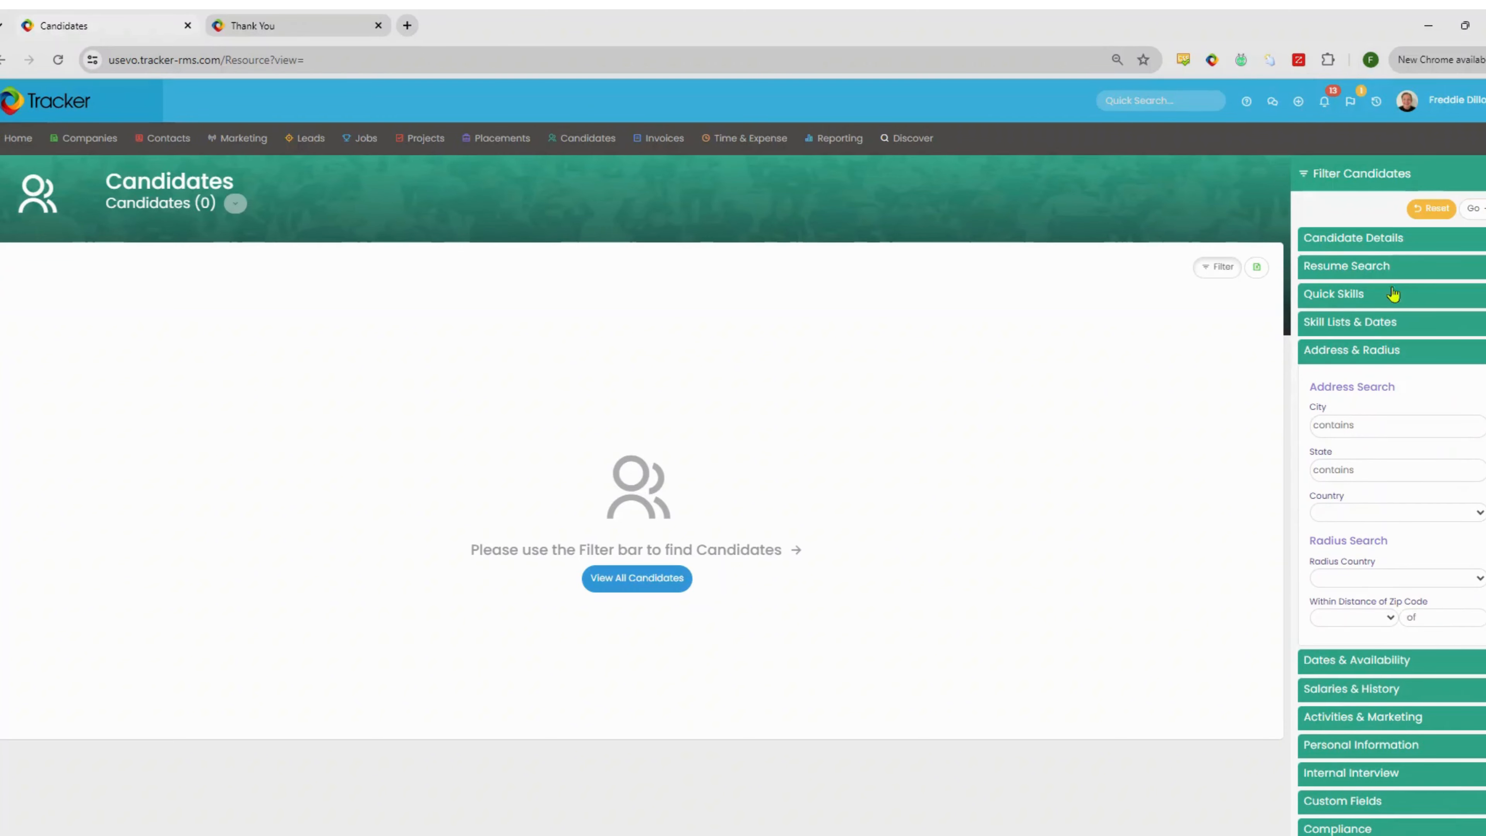
left_click(1475, 211)
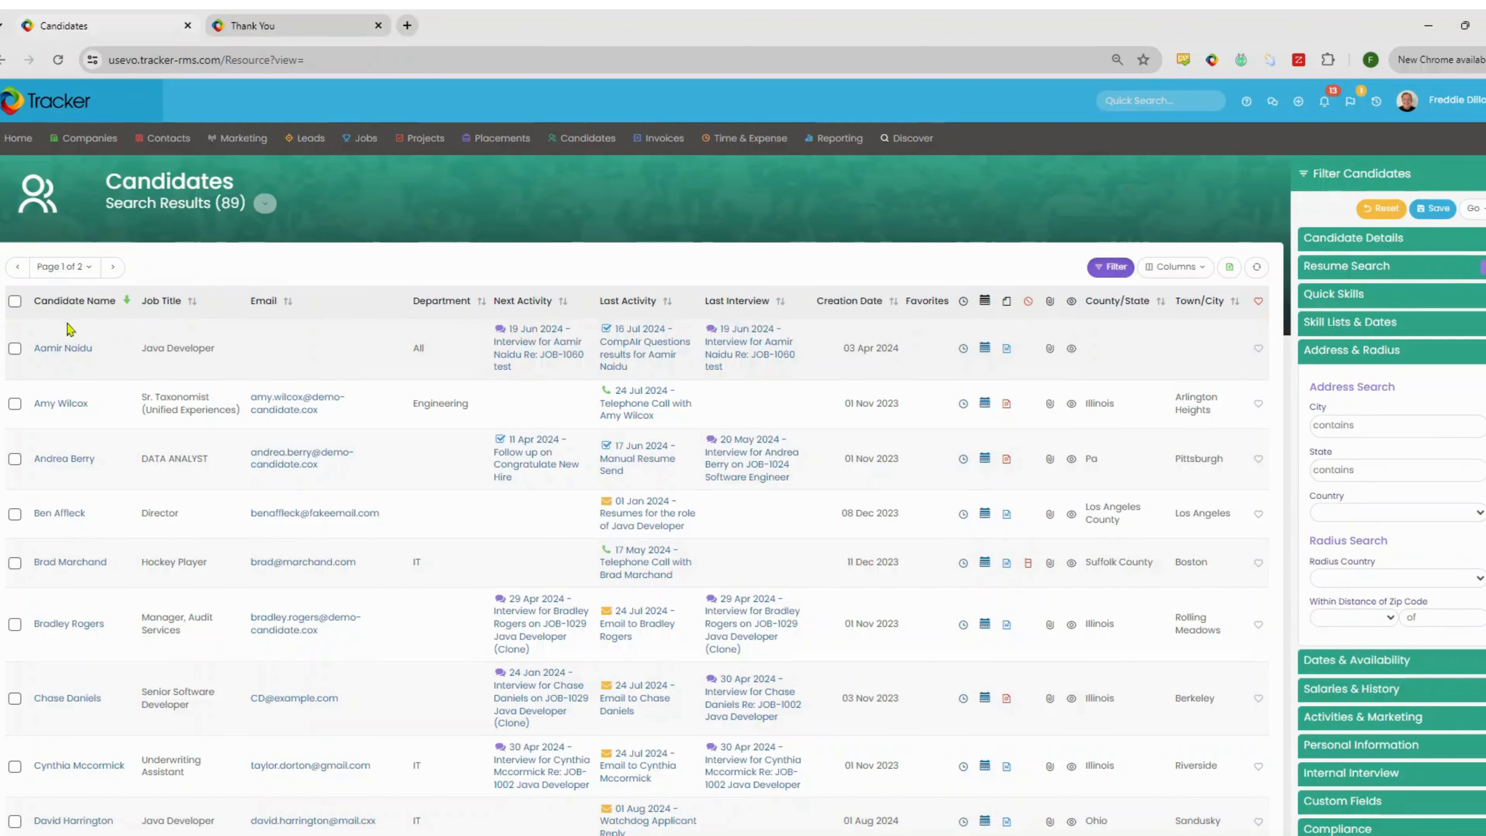
- Select all candidates listed on the page and add them to a new send list named Software Developers
left_click(15, 300)
left_click(187, 266)
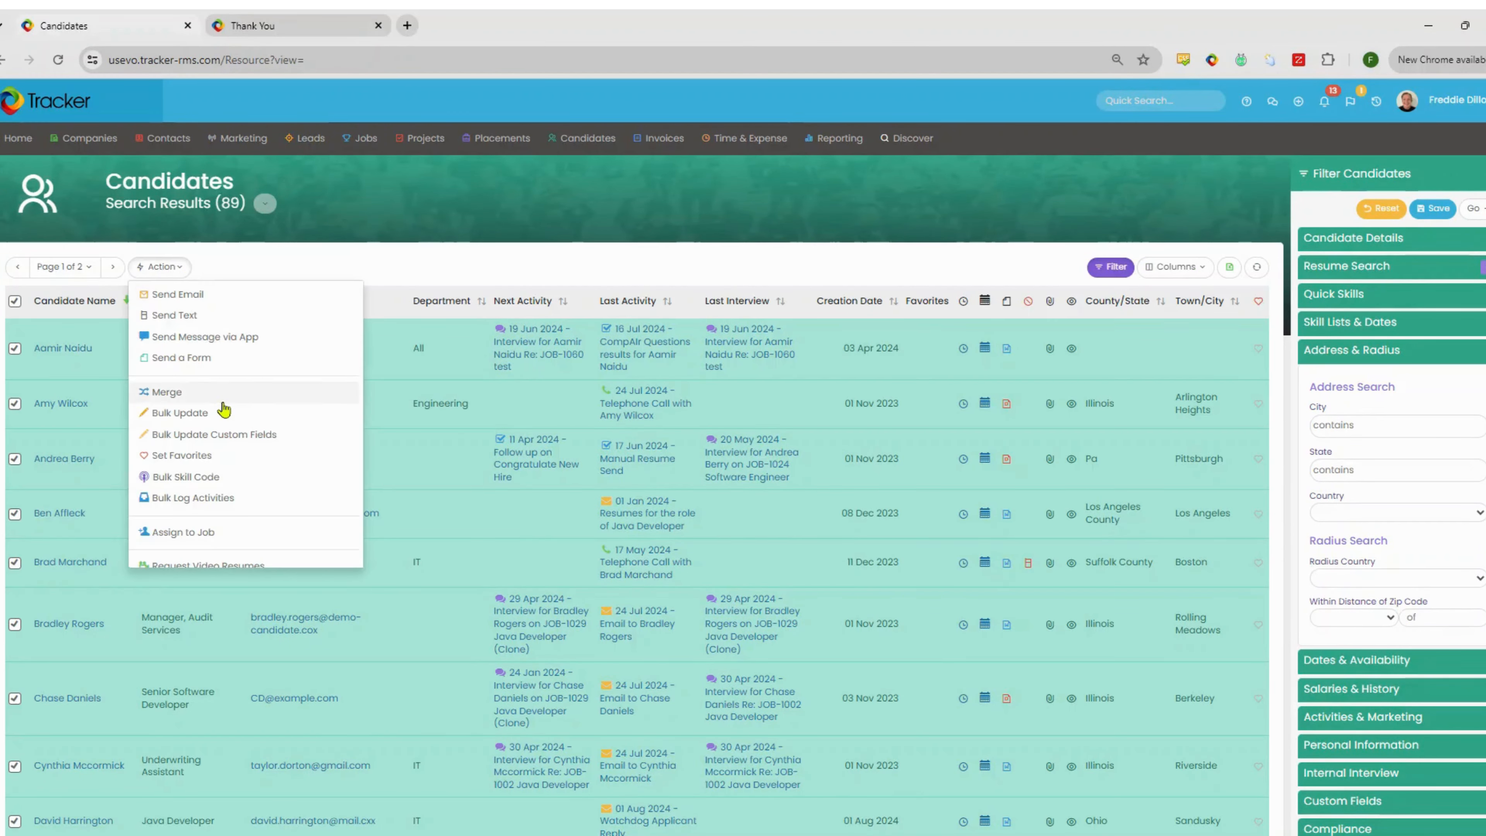
scroll(240, 422, "down", 3)
left_click(248, 461)
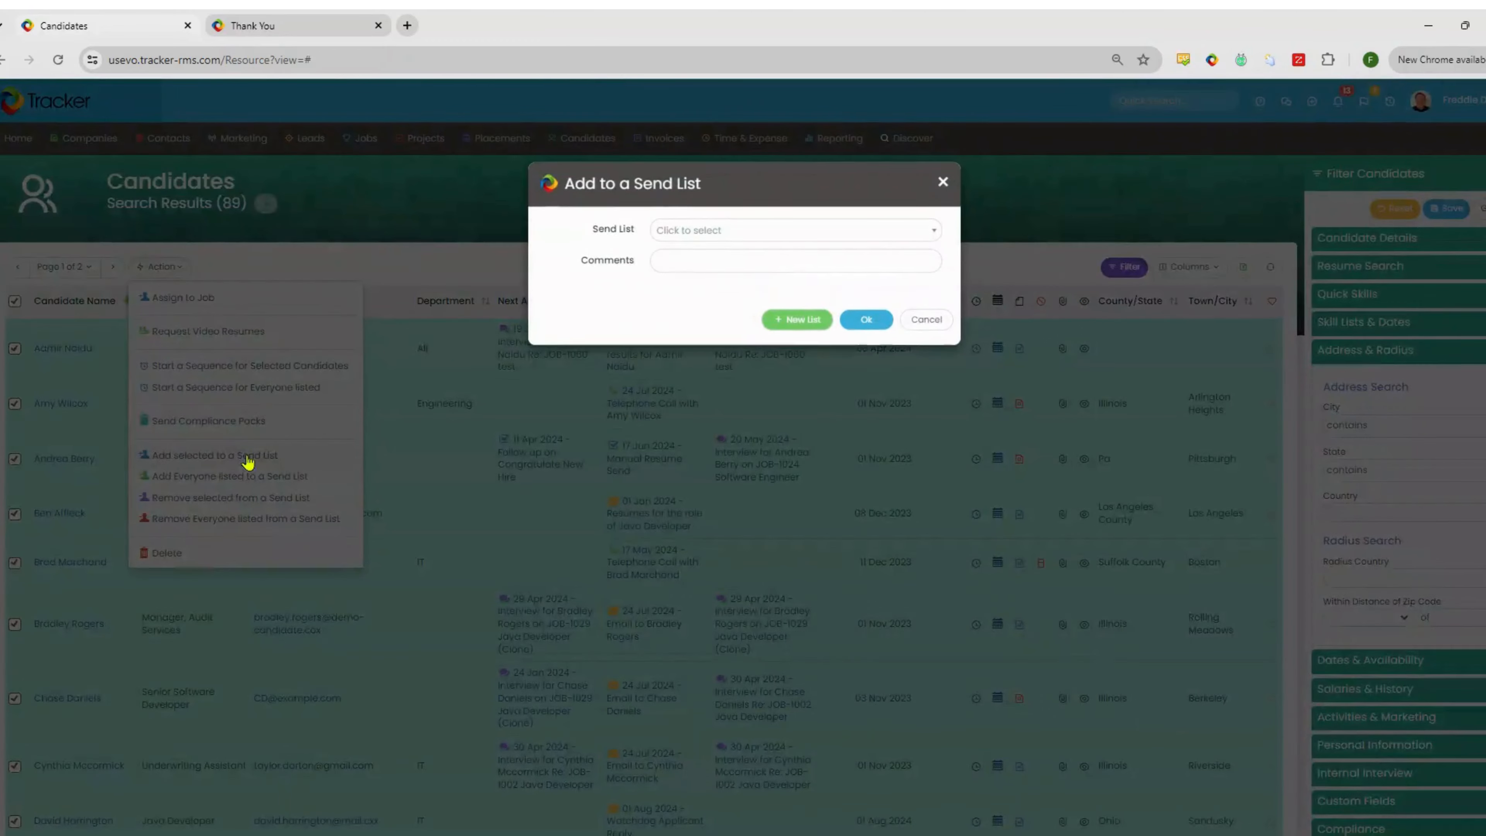
left_click(707, 229)
left_click(616, 308)
left_click(778, 320)
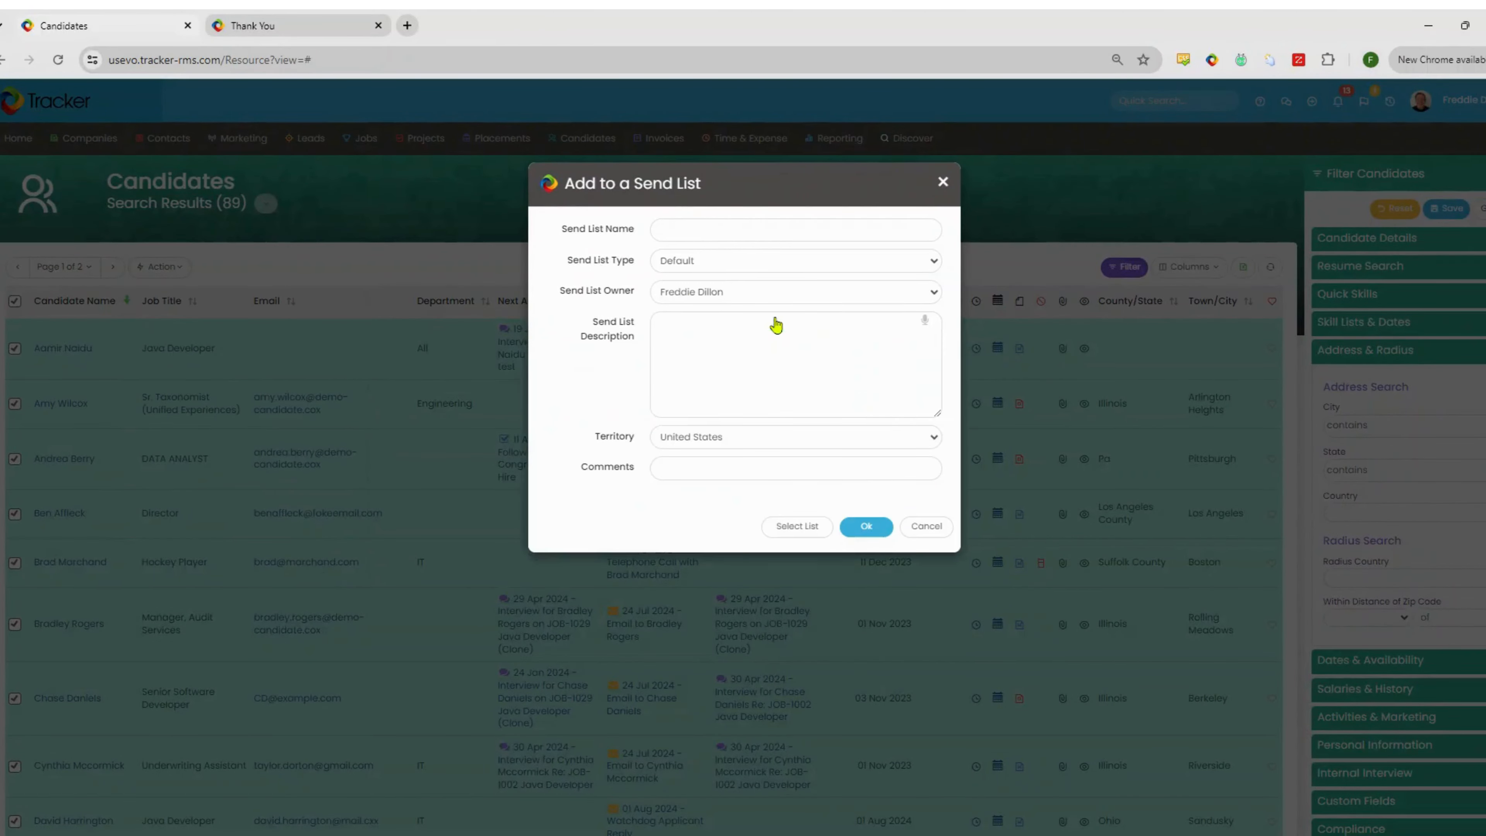
left_click(747, 224)
type("Software Developer")
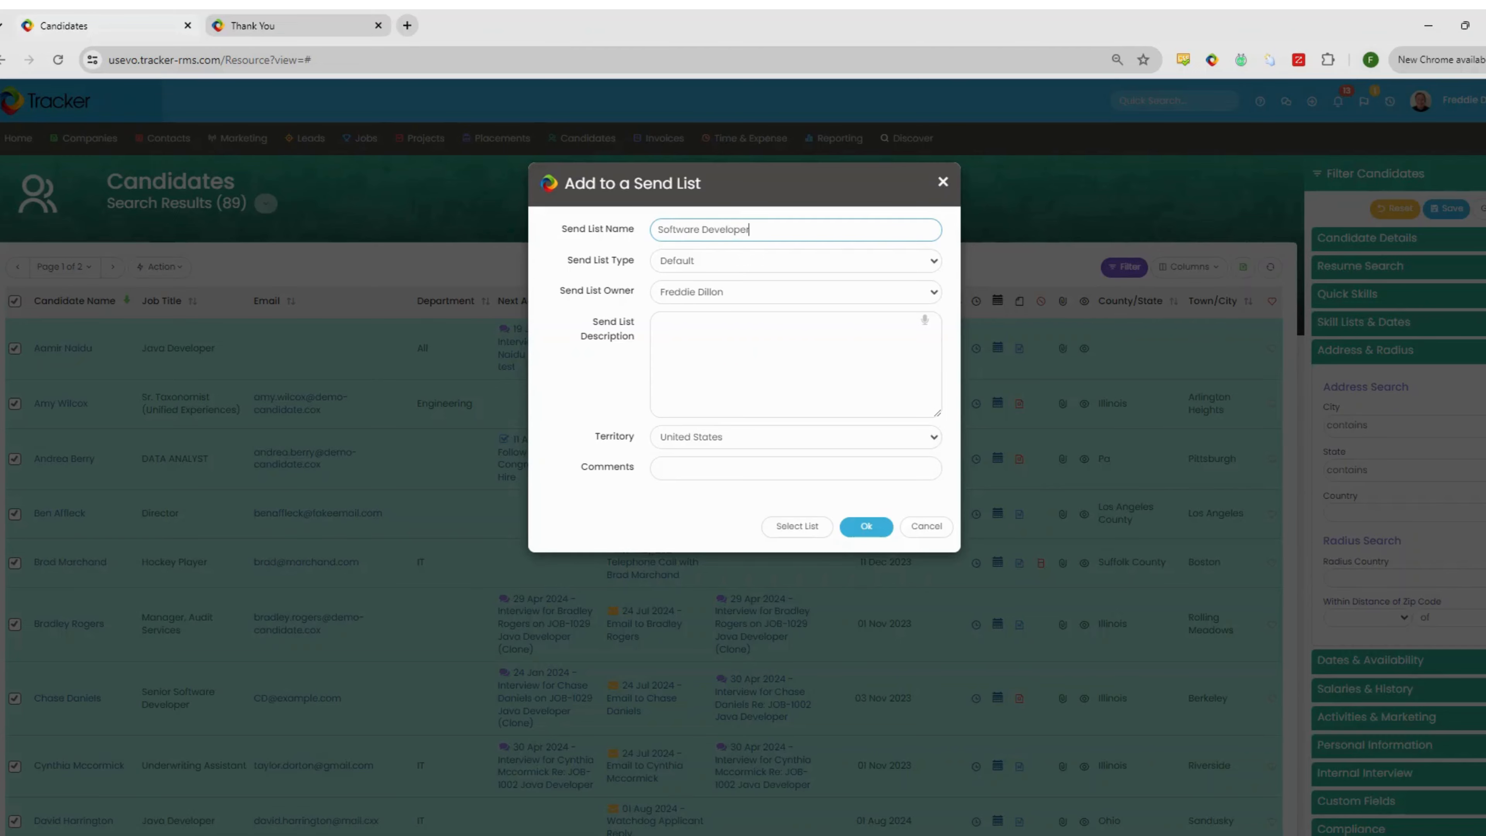
type("s")
left_click(867, 526)
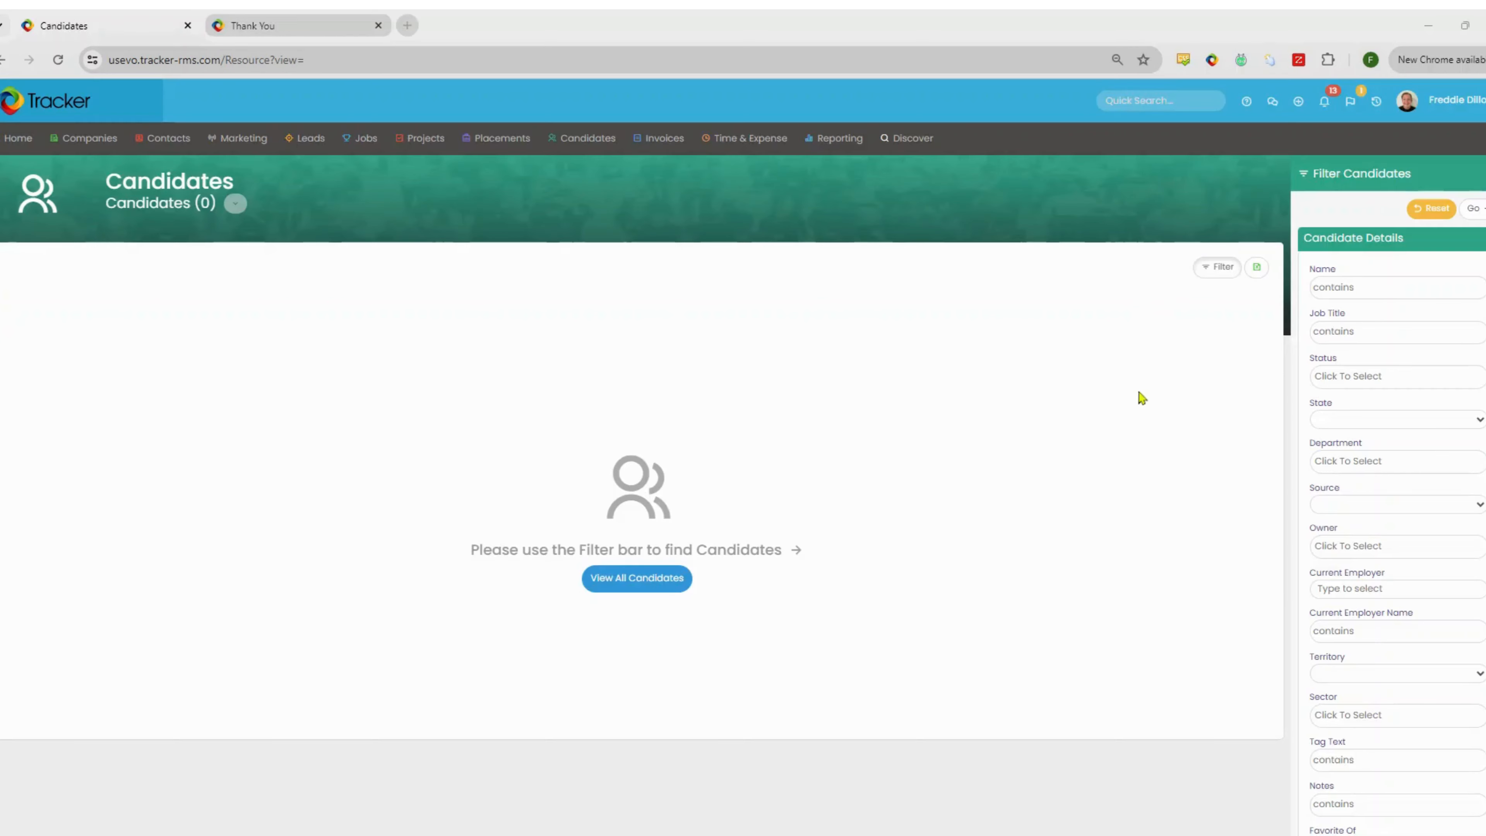
- Save the candidate filters as a view named Java Developers Active and share it with two colleagues
left_click(1387, 240)
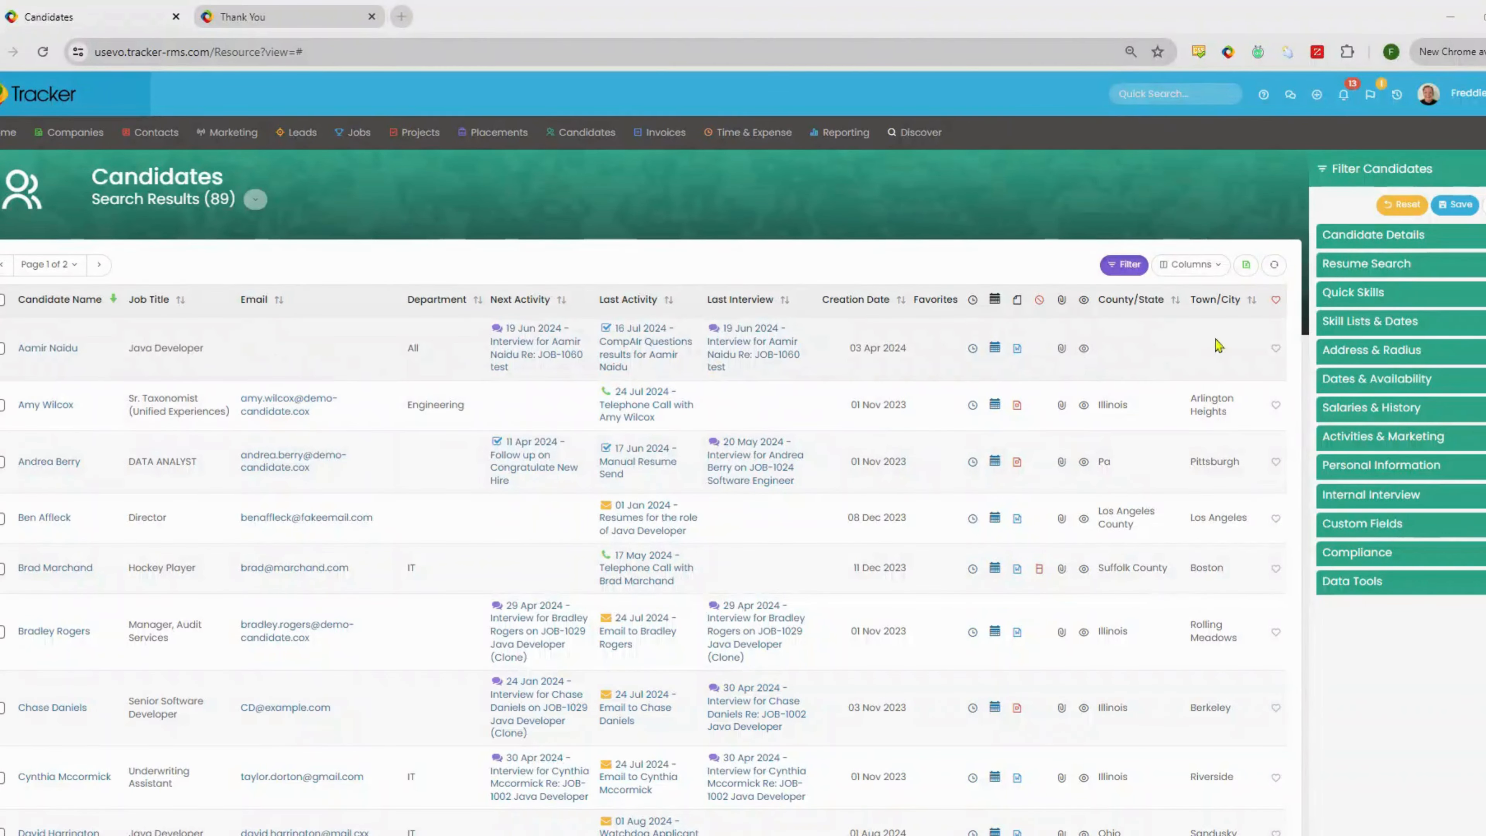
left_click(1455, 205)
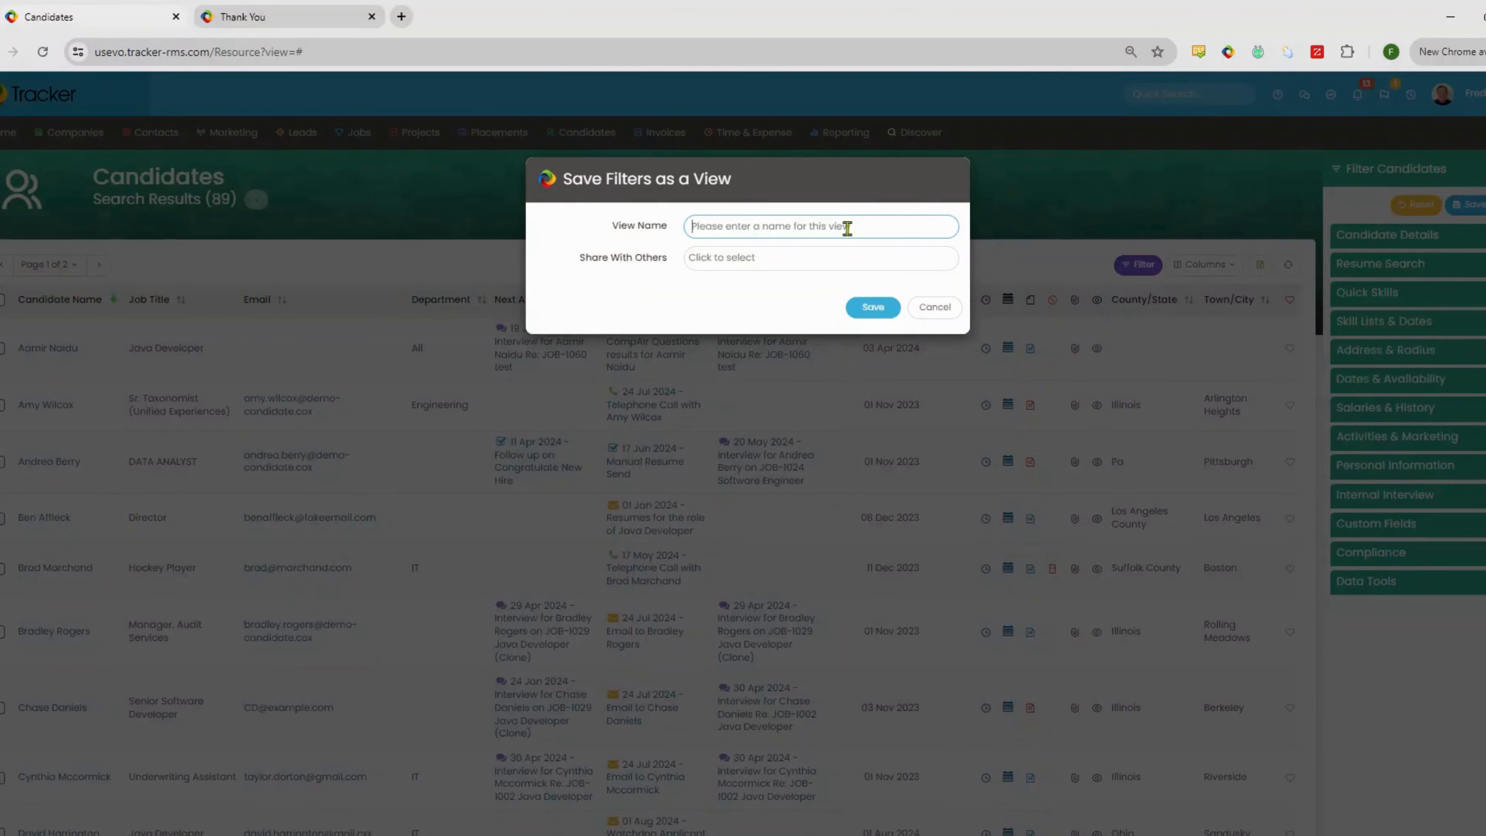
type("Java Developers Active")
left_click(800, 256)
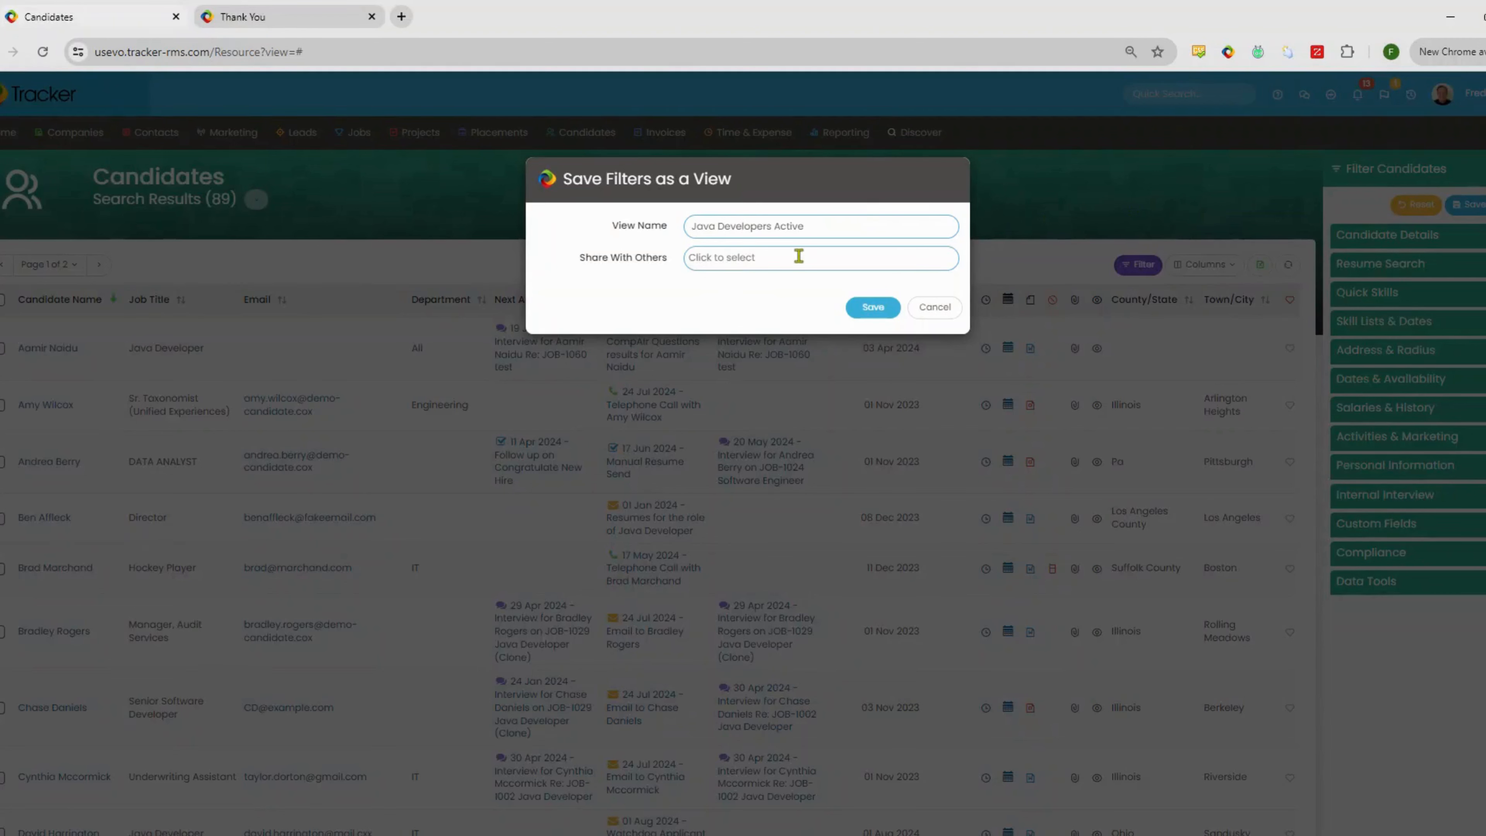
left_click(761, 403)
left_click(827, 264)
left_click(833, 301)
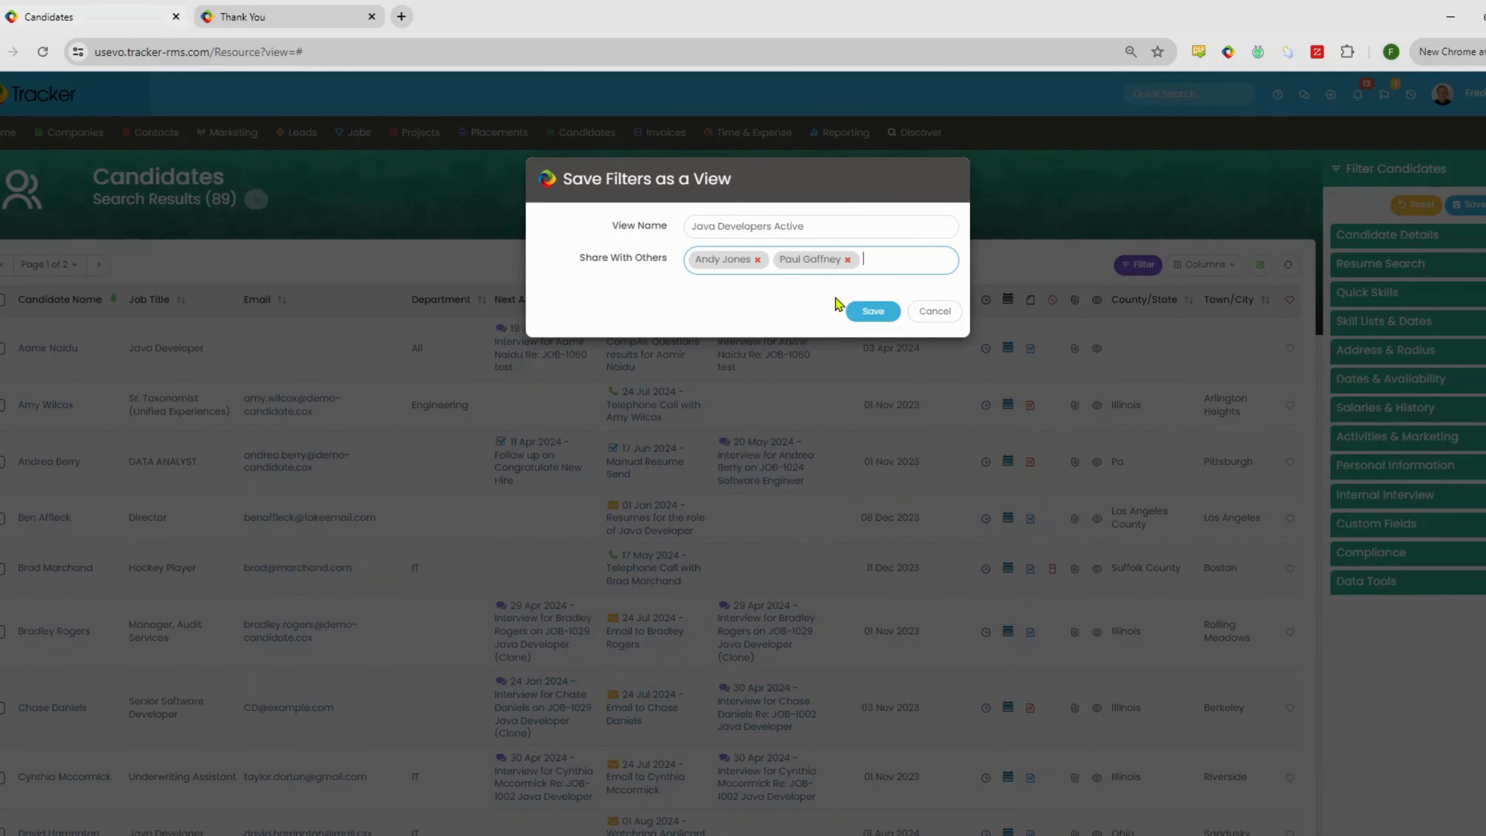
left_click(881, 315)
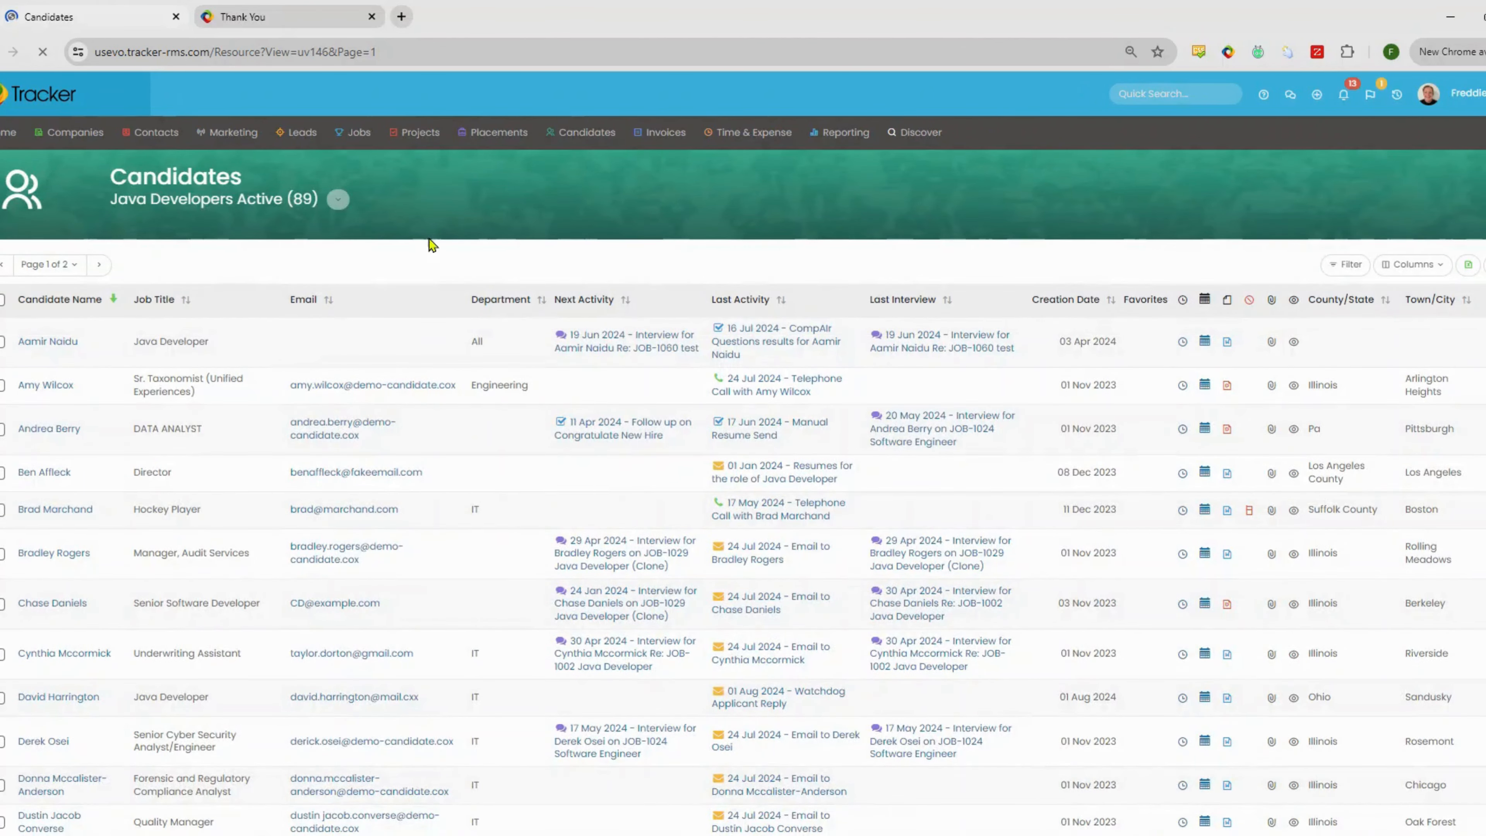
- Open the saved view Java Developers in Location and select all candidates listed on the page
left_click(338, 199)
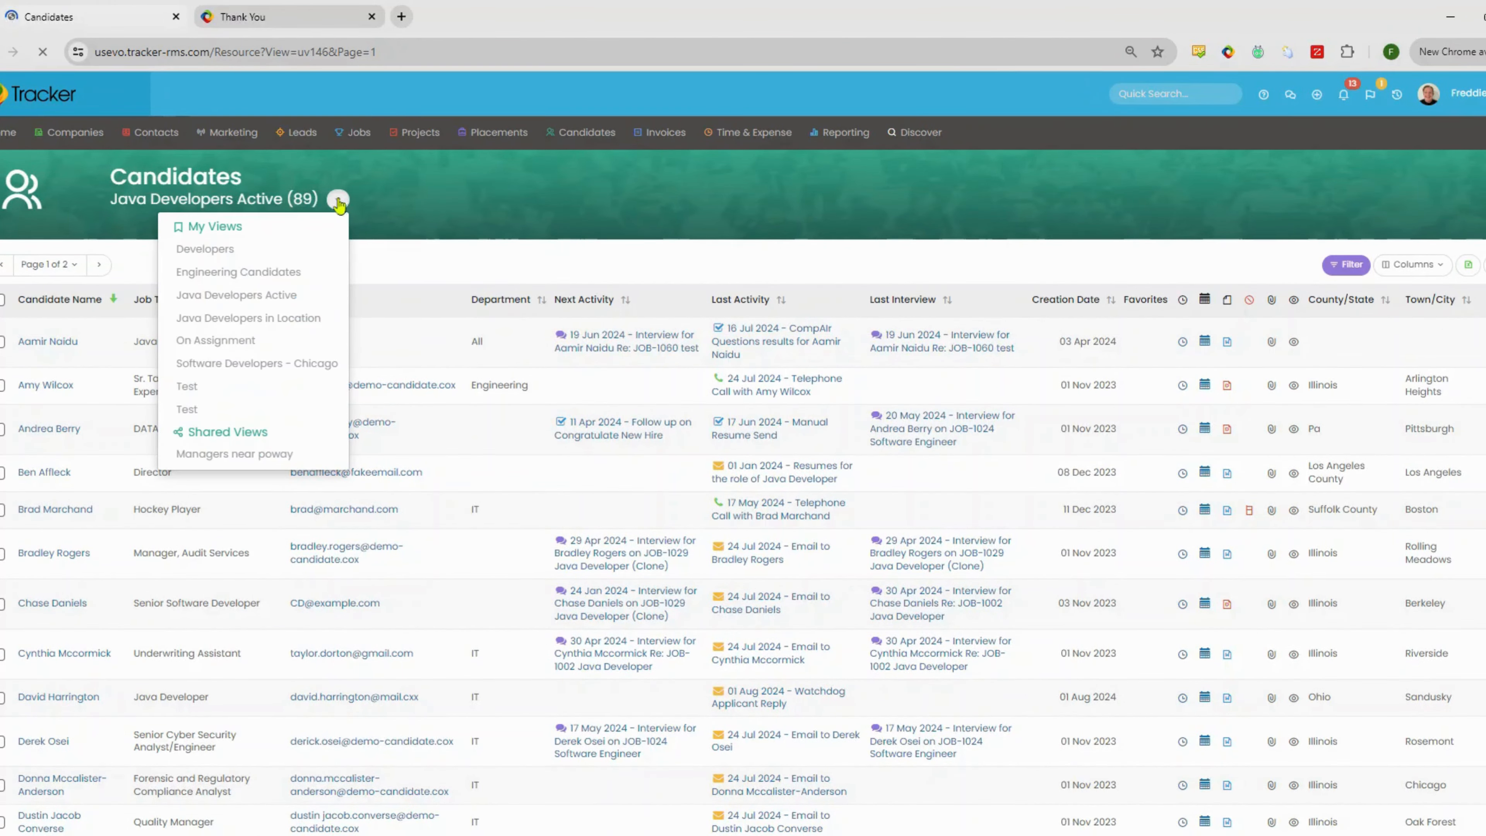
left_click(193, 251)
left_click(2, 298)
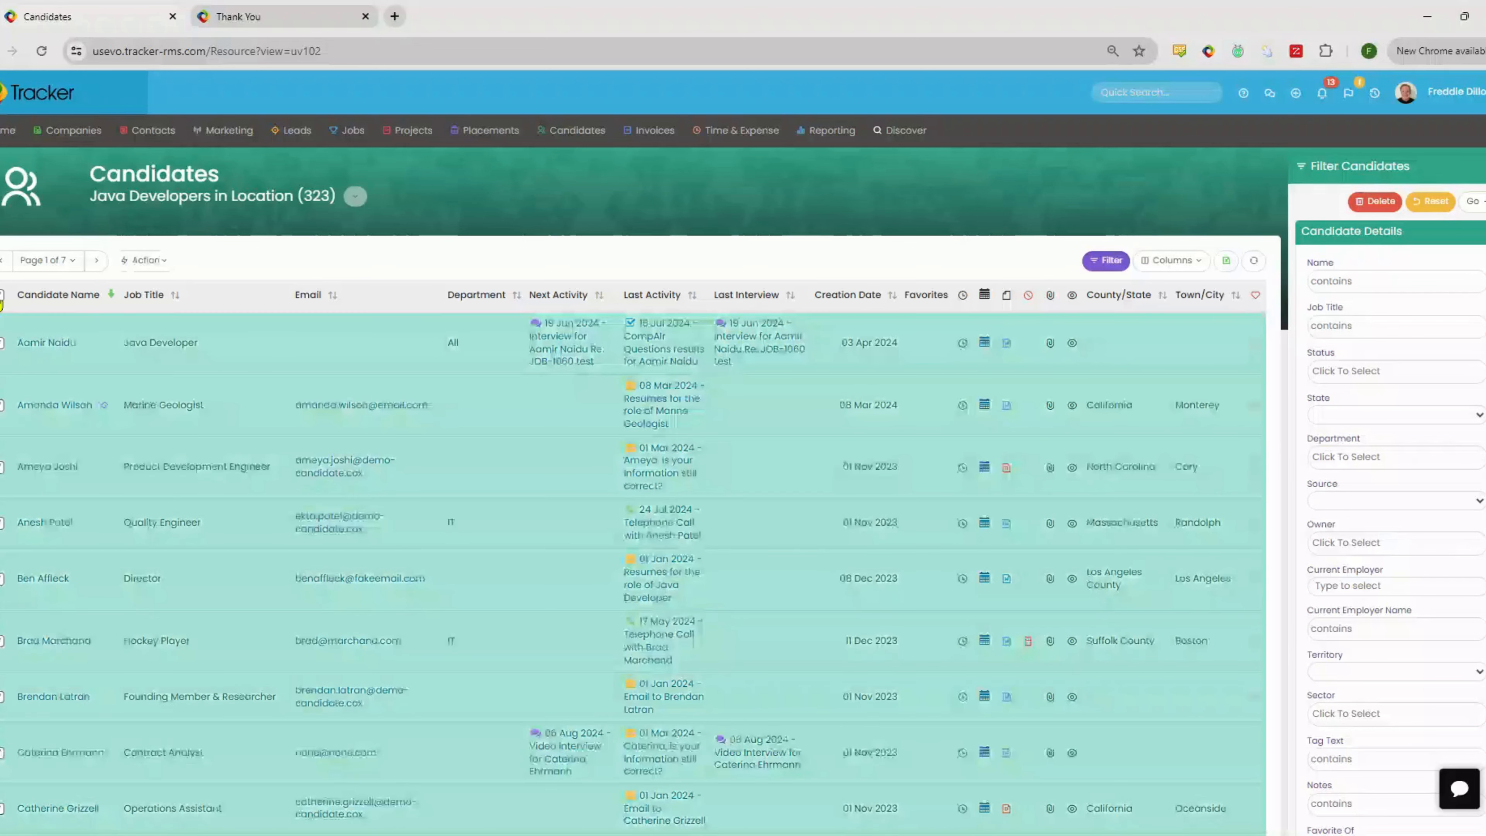
- Prepare assigning the selected candidates to the shortlist of JOB-1105 Java Developer (Callahan Auto Parts), and cancel the assignment
left_click(149, 261)
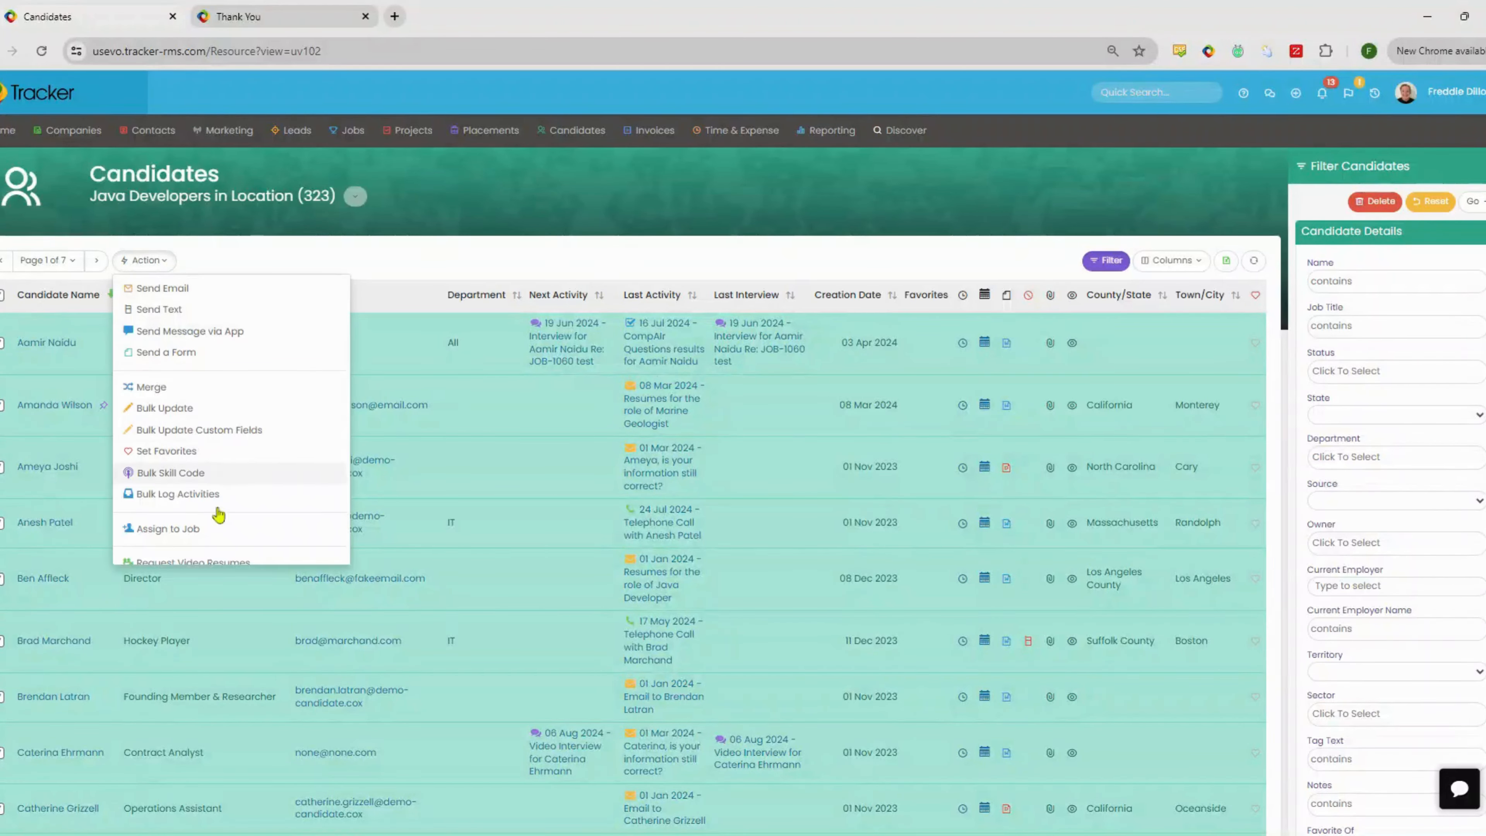
left_click(208, 530)
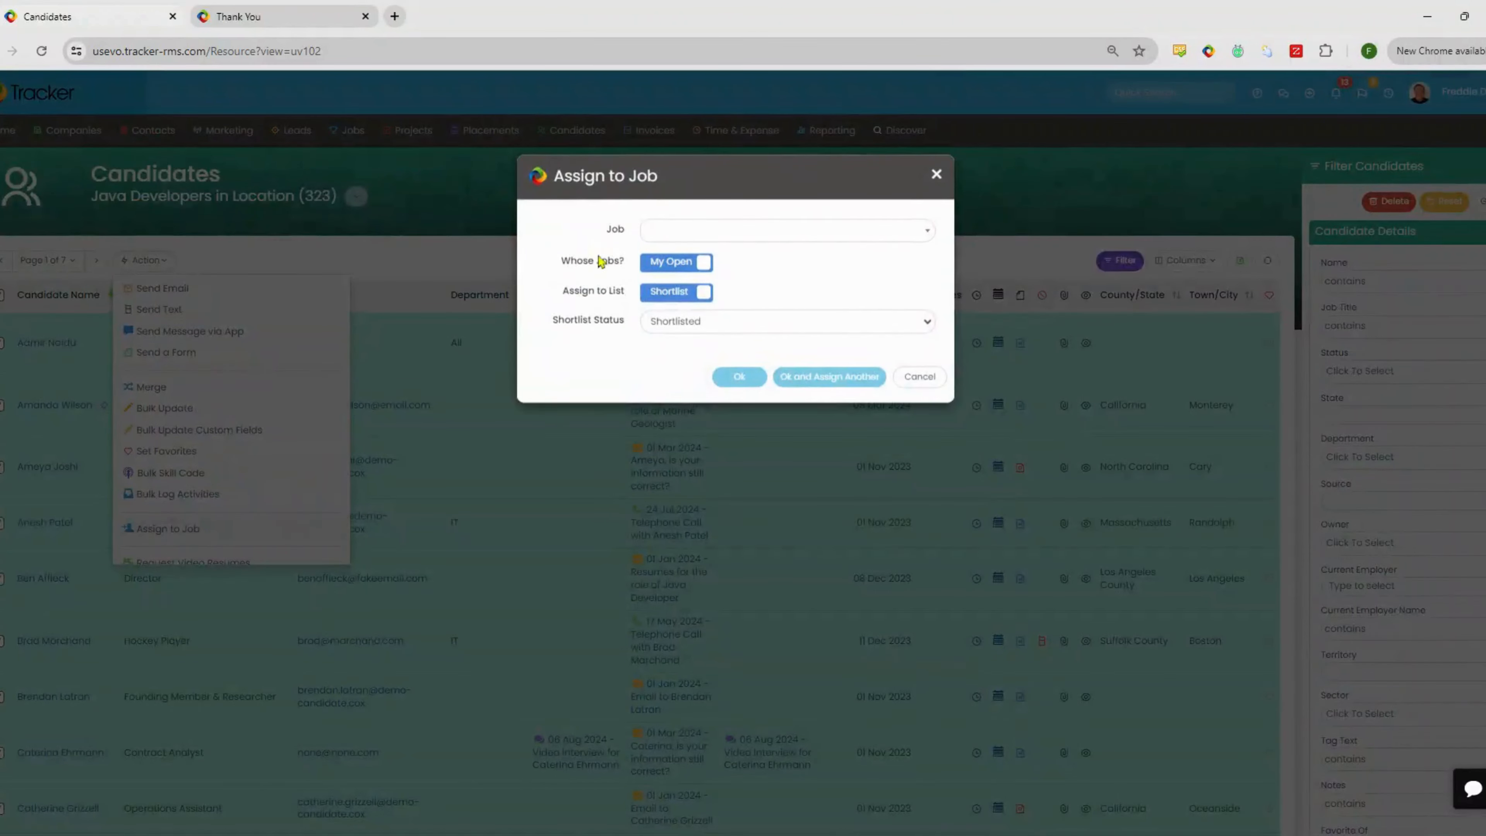
left_click(676, 230)
type("jav")
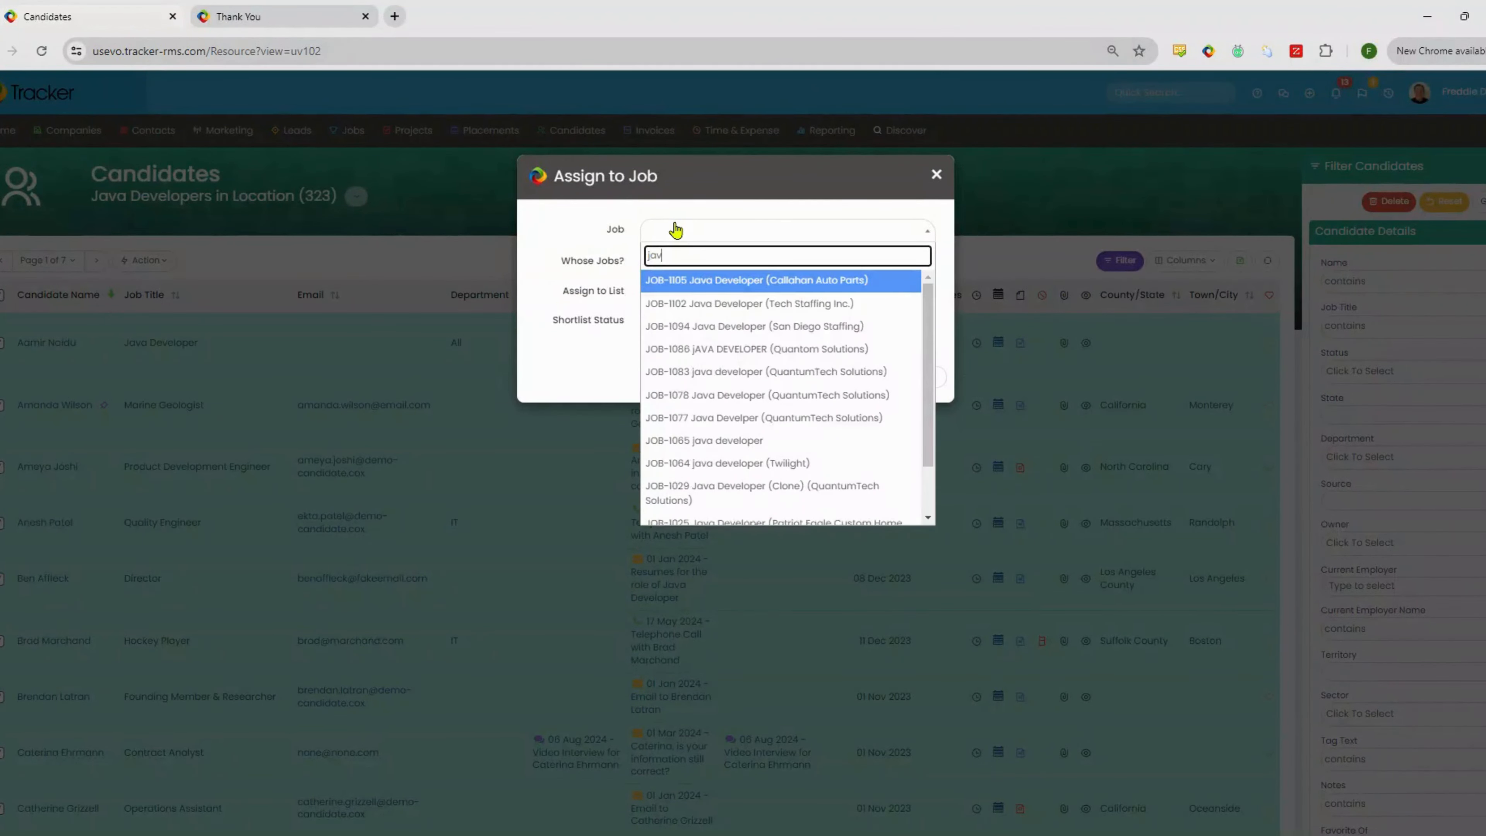
left_click(738, 279)
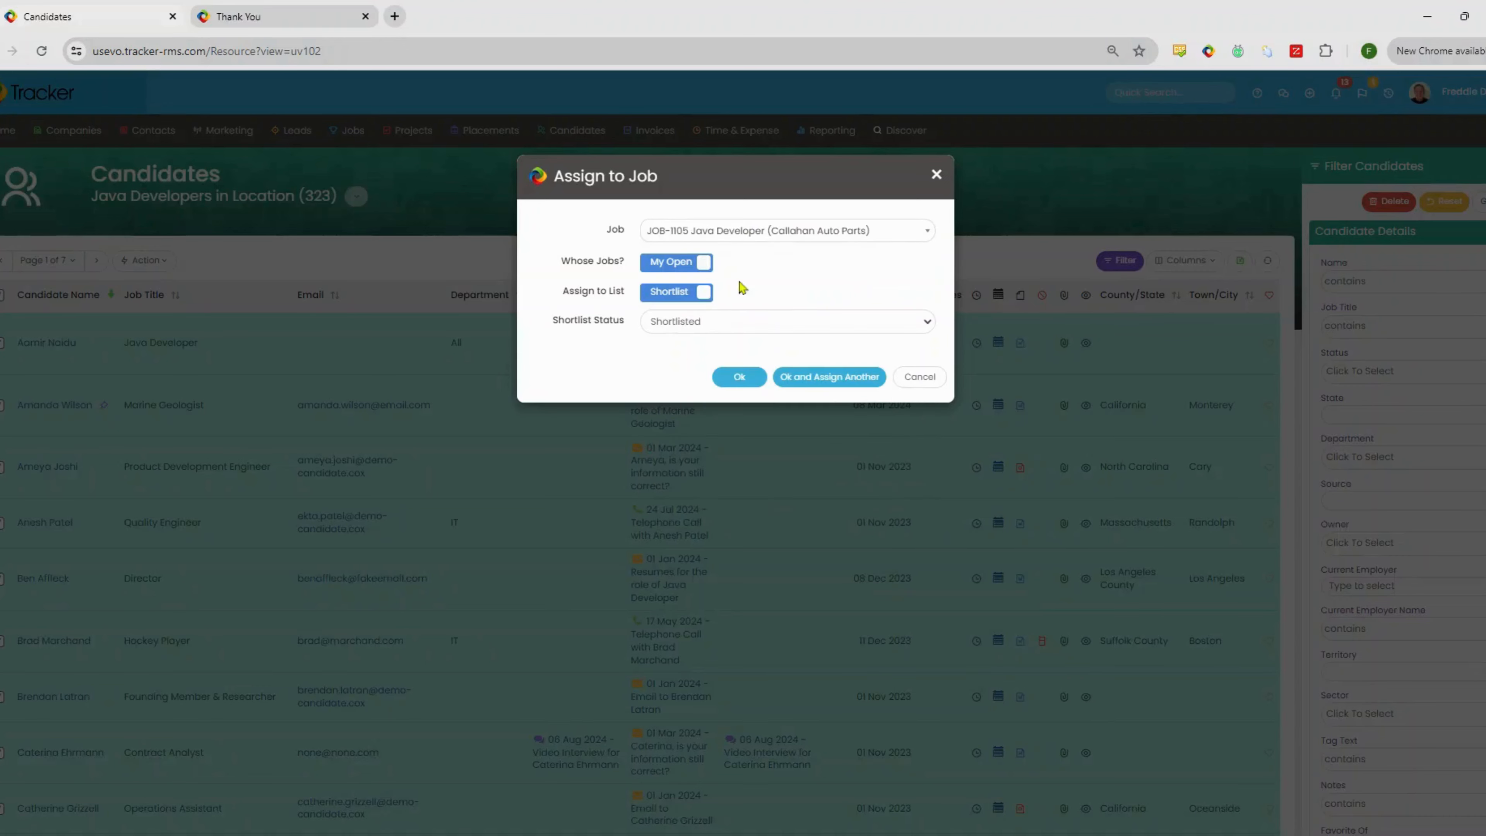
left_click(920, 377)
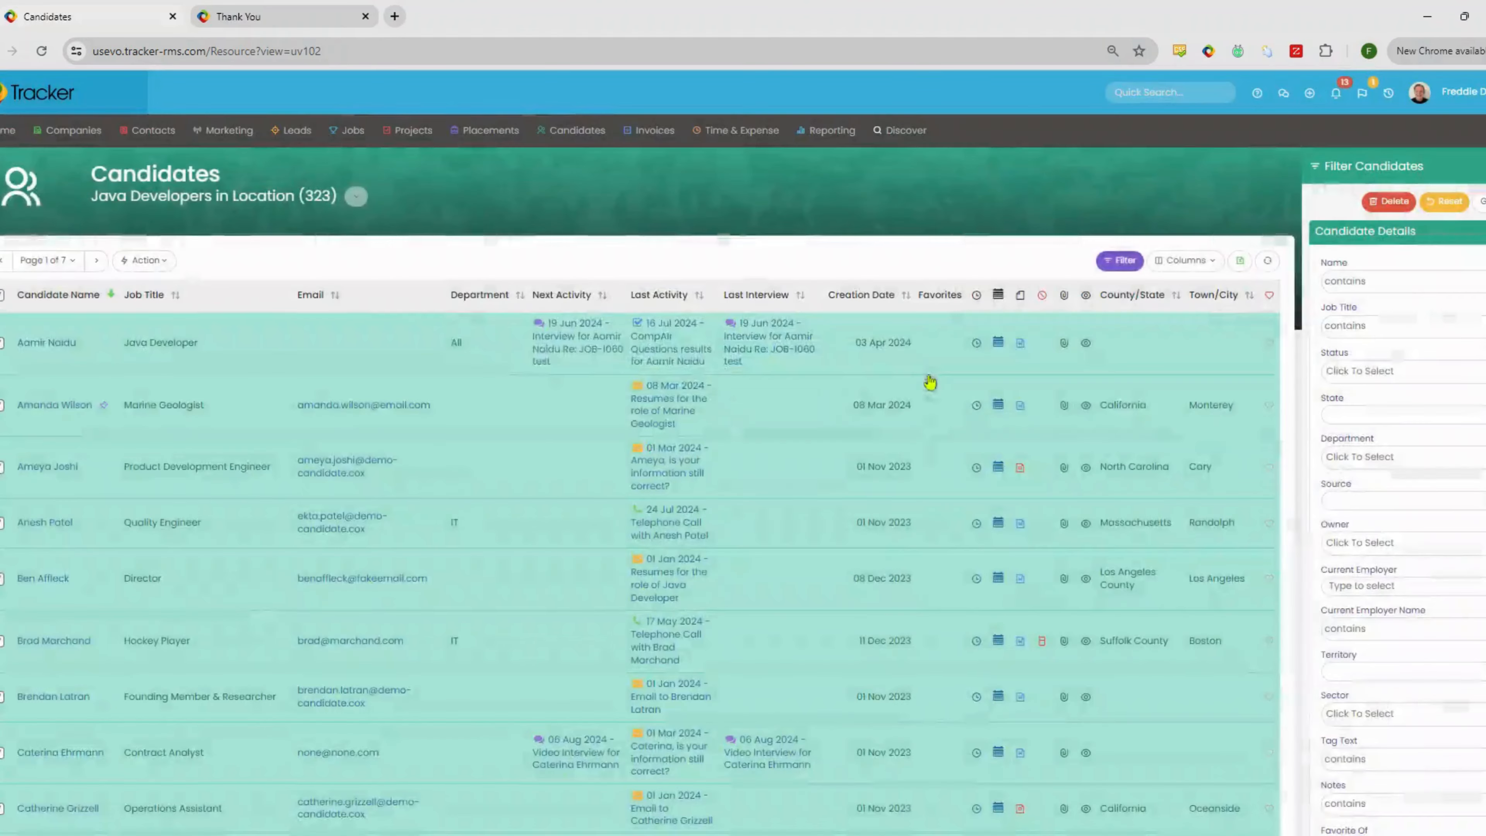
- Open the email form for the selected candidates and look through it
left_click(165, 262)
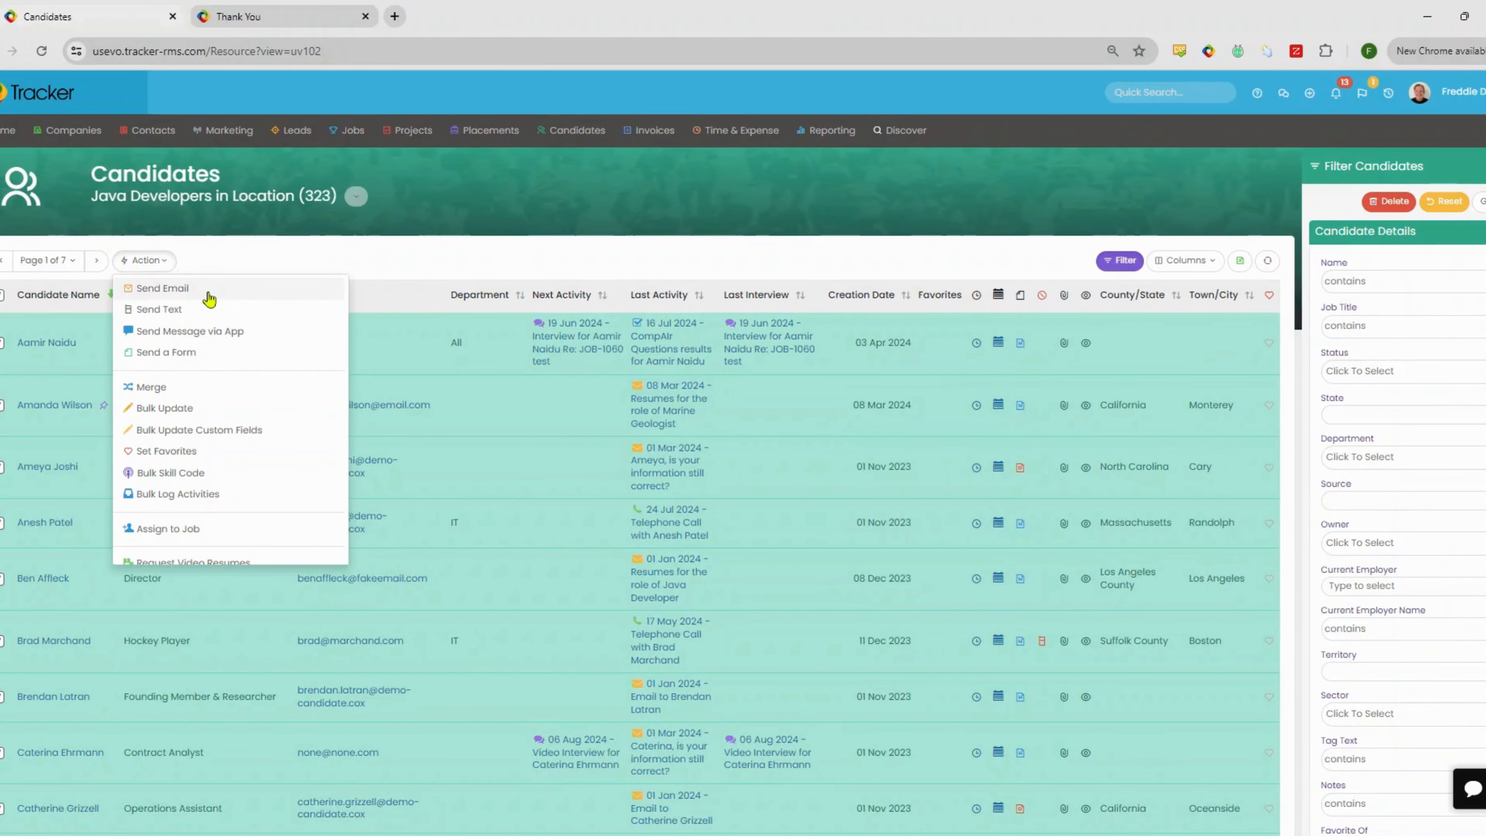
left_click(208, 295)
scroll(501, 354, "down", 10)
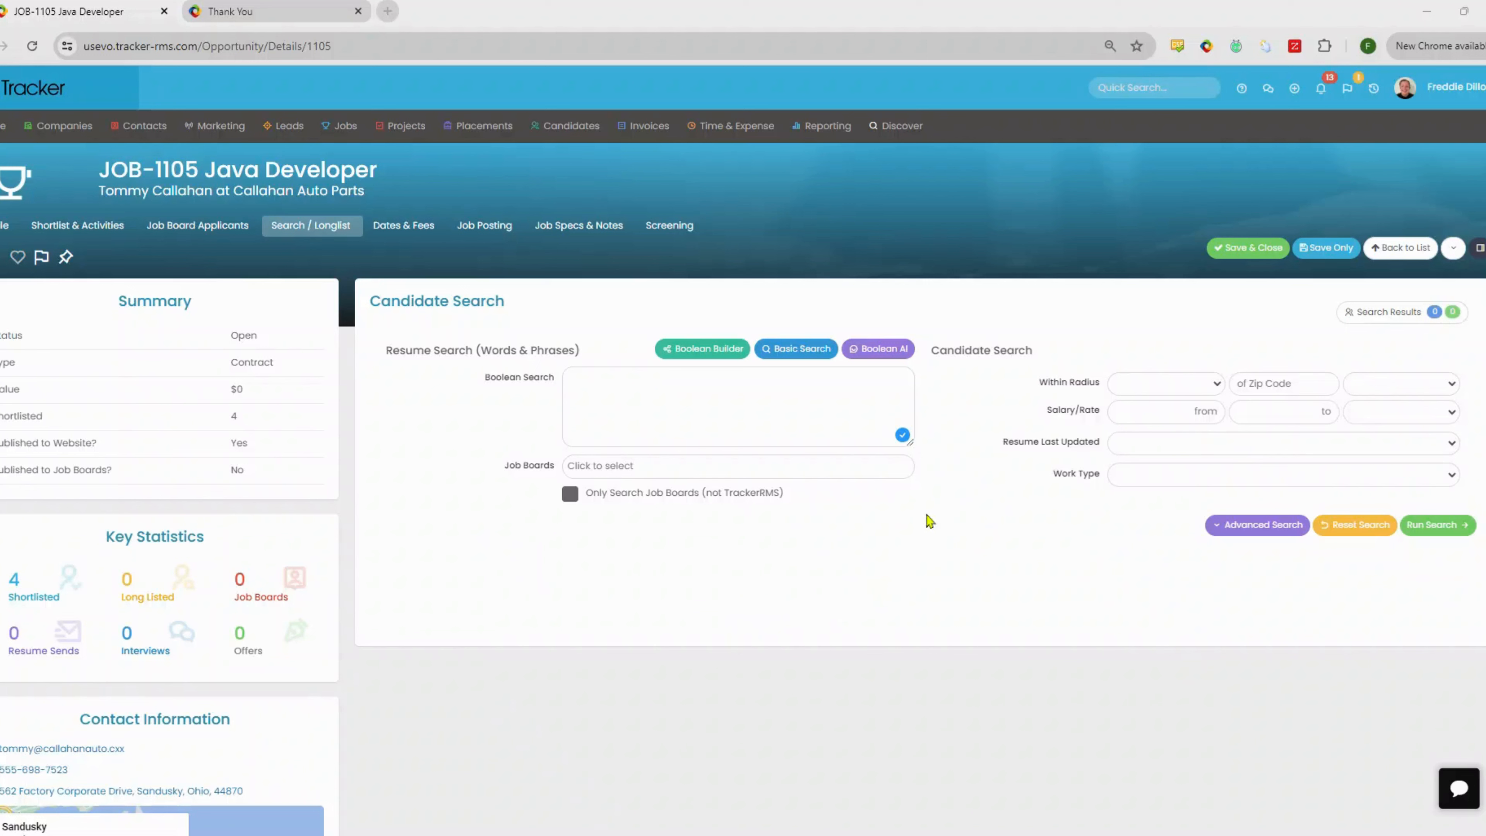
- Include the Resume Library job board in the candidate search of JOB-1105 Java Developer
left_click(723, 469)
left_click(679, 528)
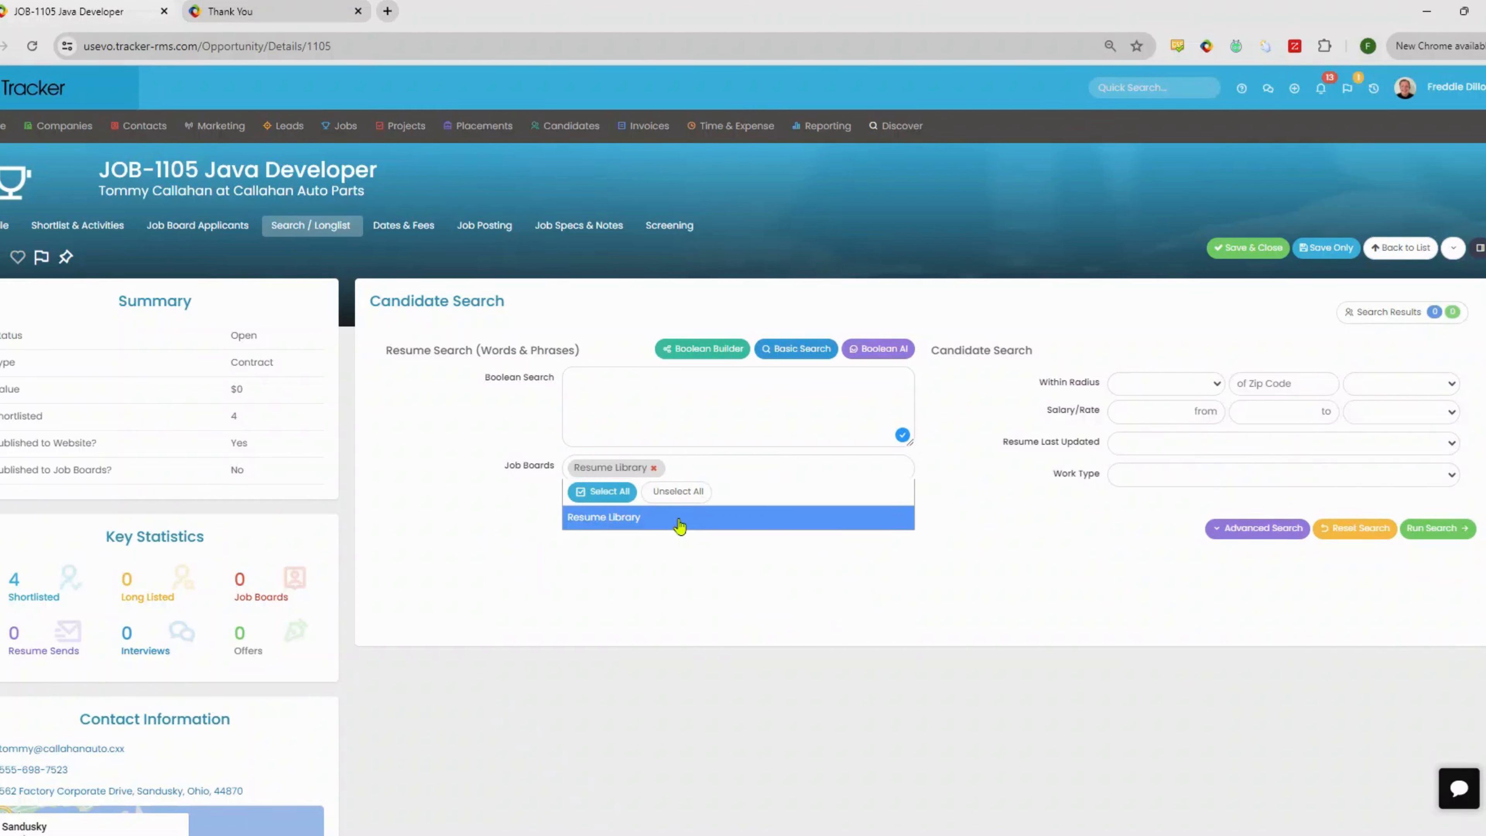
left_click(984, 499)
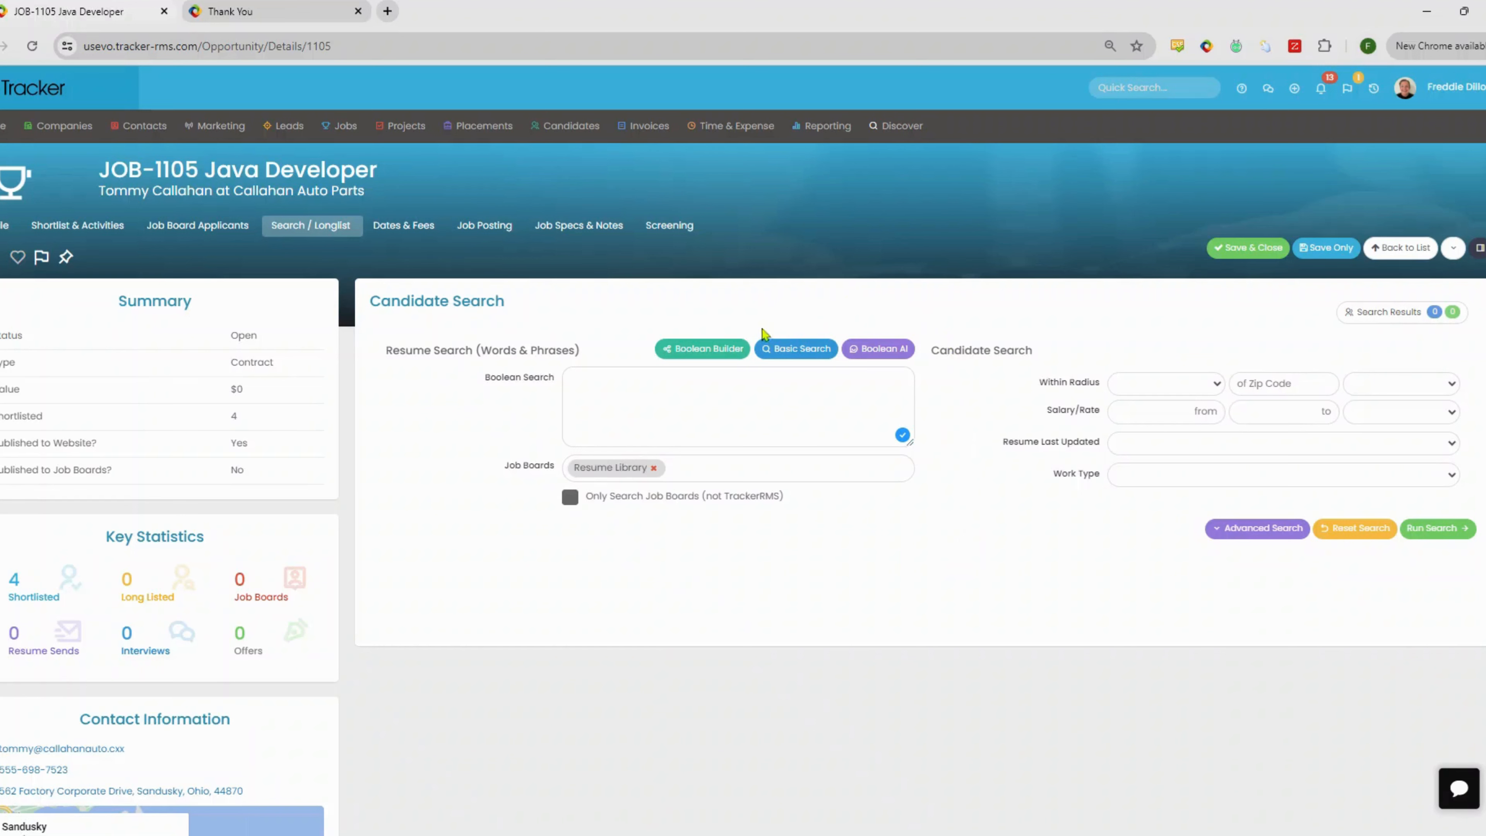
- Try the Boolean Builder with the job title java, and close it without using a generated search
left_click(711, 356)
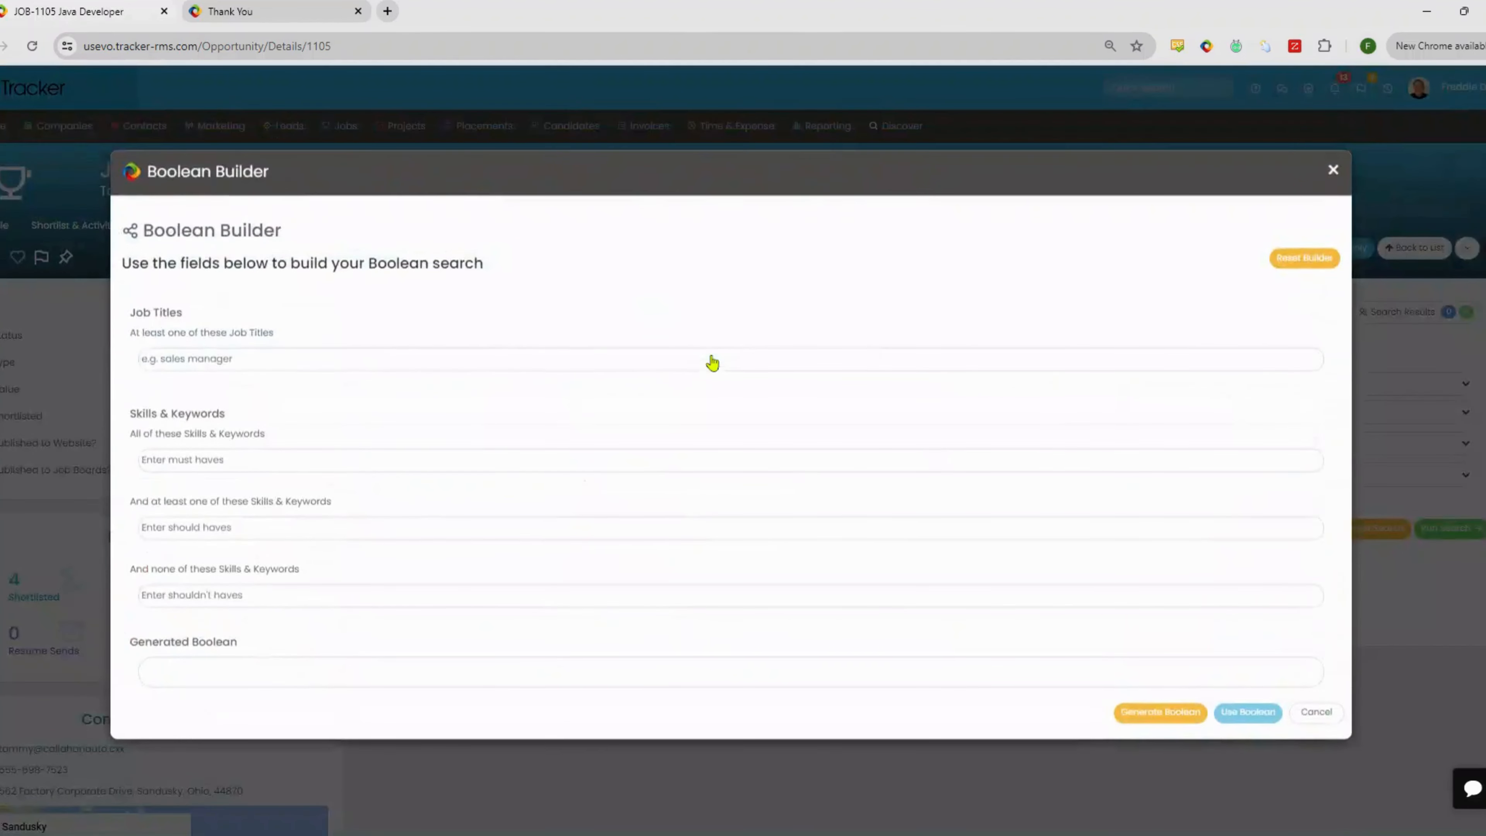
left_click(228, 358)
type("jo")
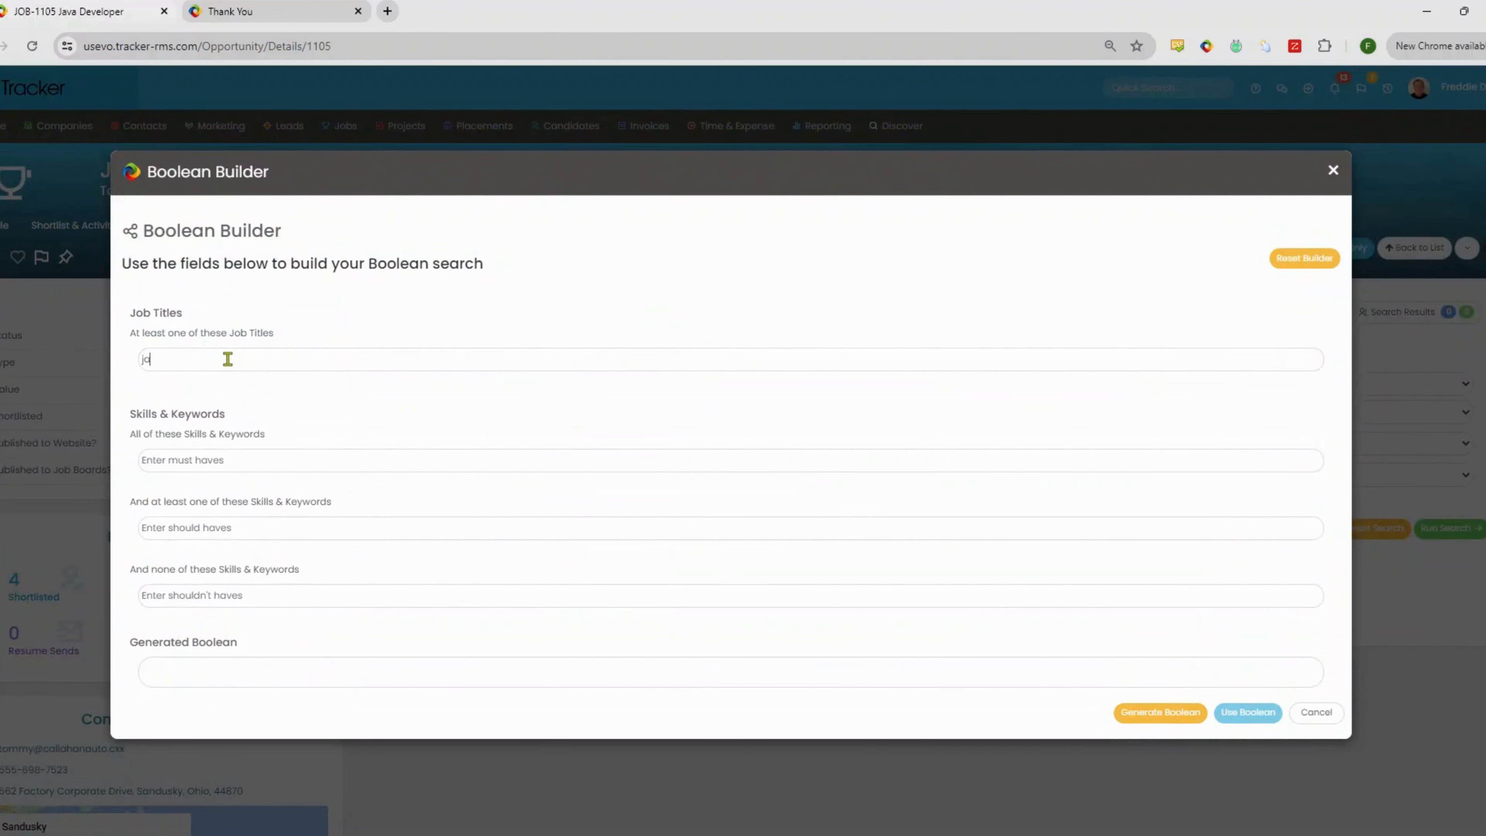
type("va")
key("Return")
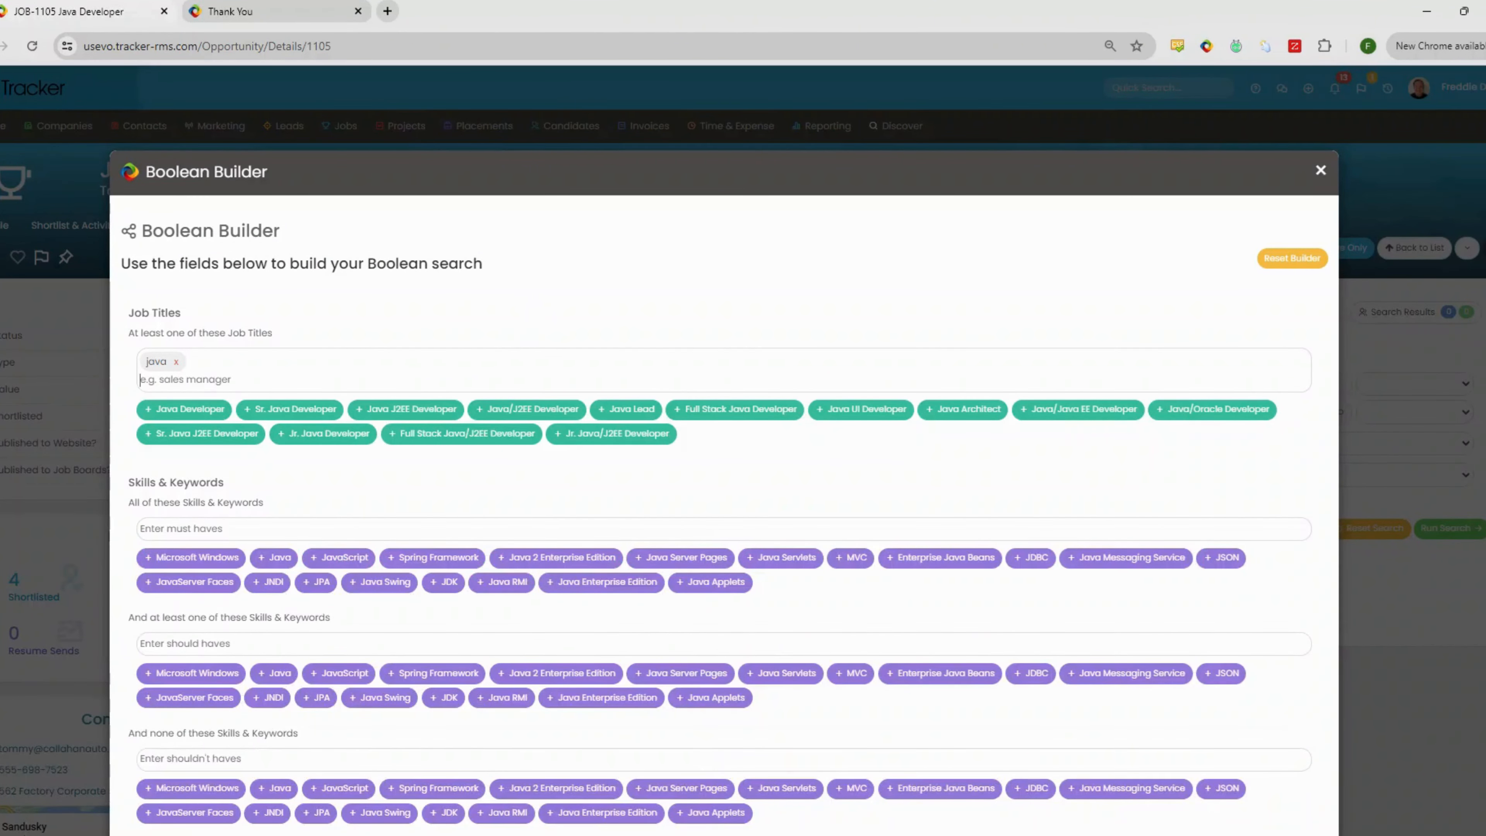
left_click(1321, 175)
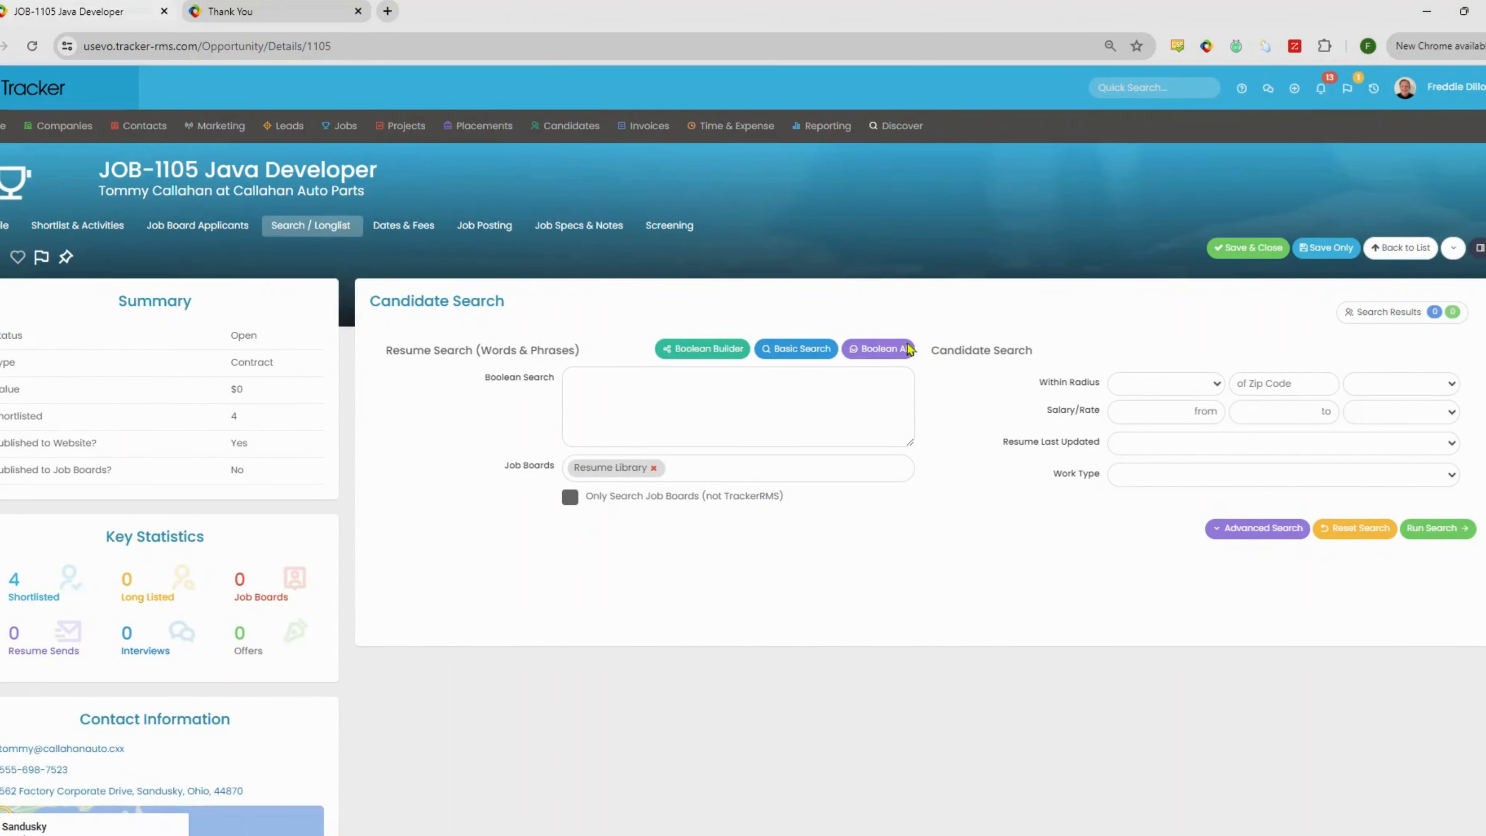
- Open Boolean AI, and examine the advanced candidate search filters down to the custom fields
left_click(906, 349)
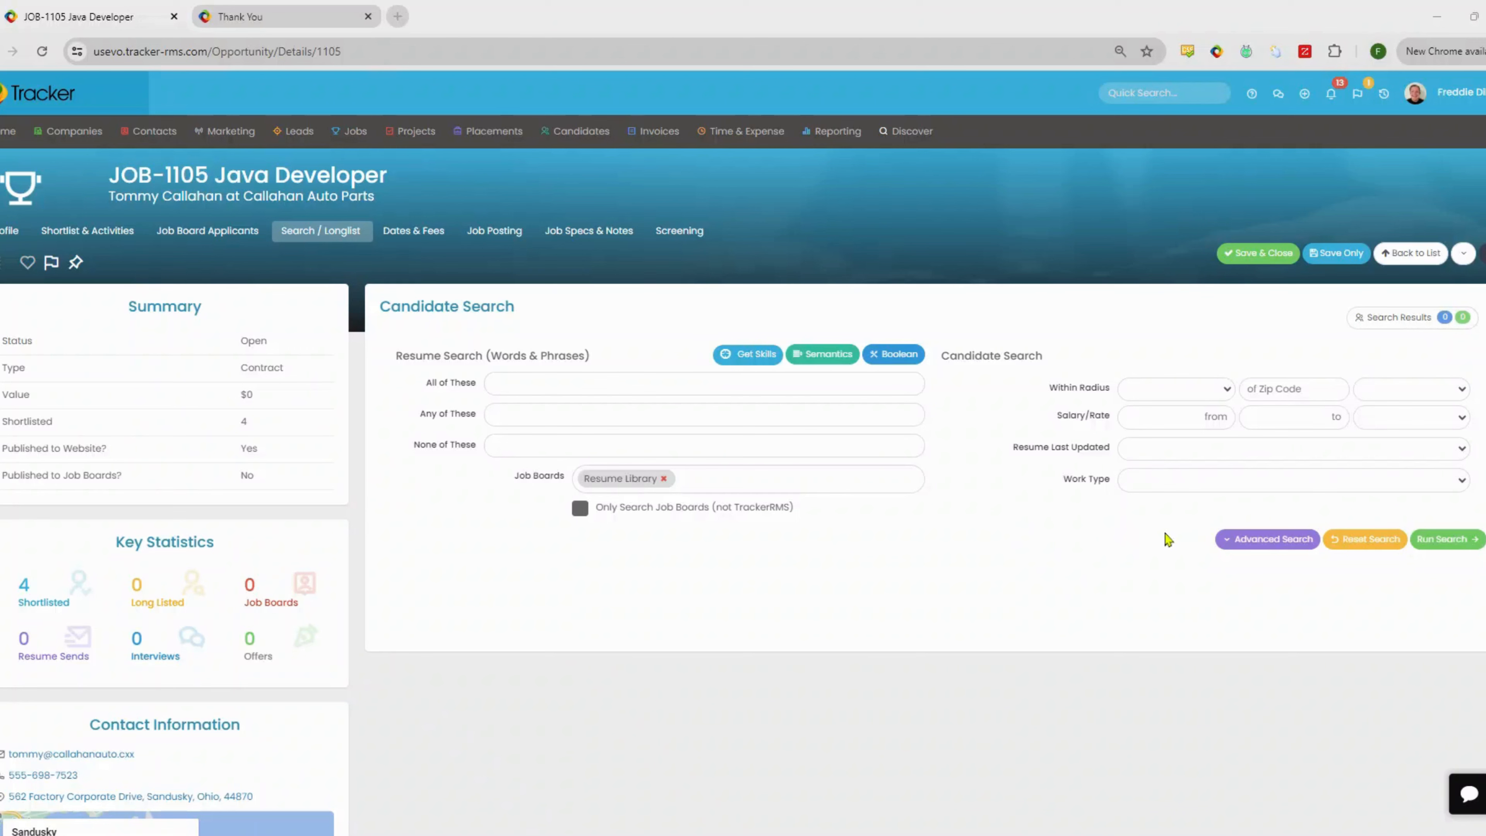
left_click(1254, 539)
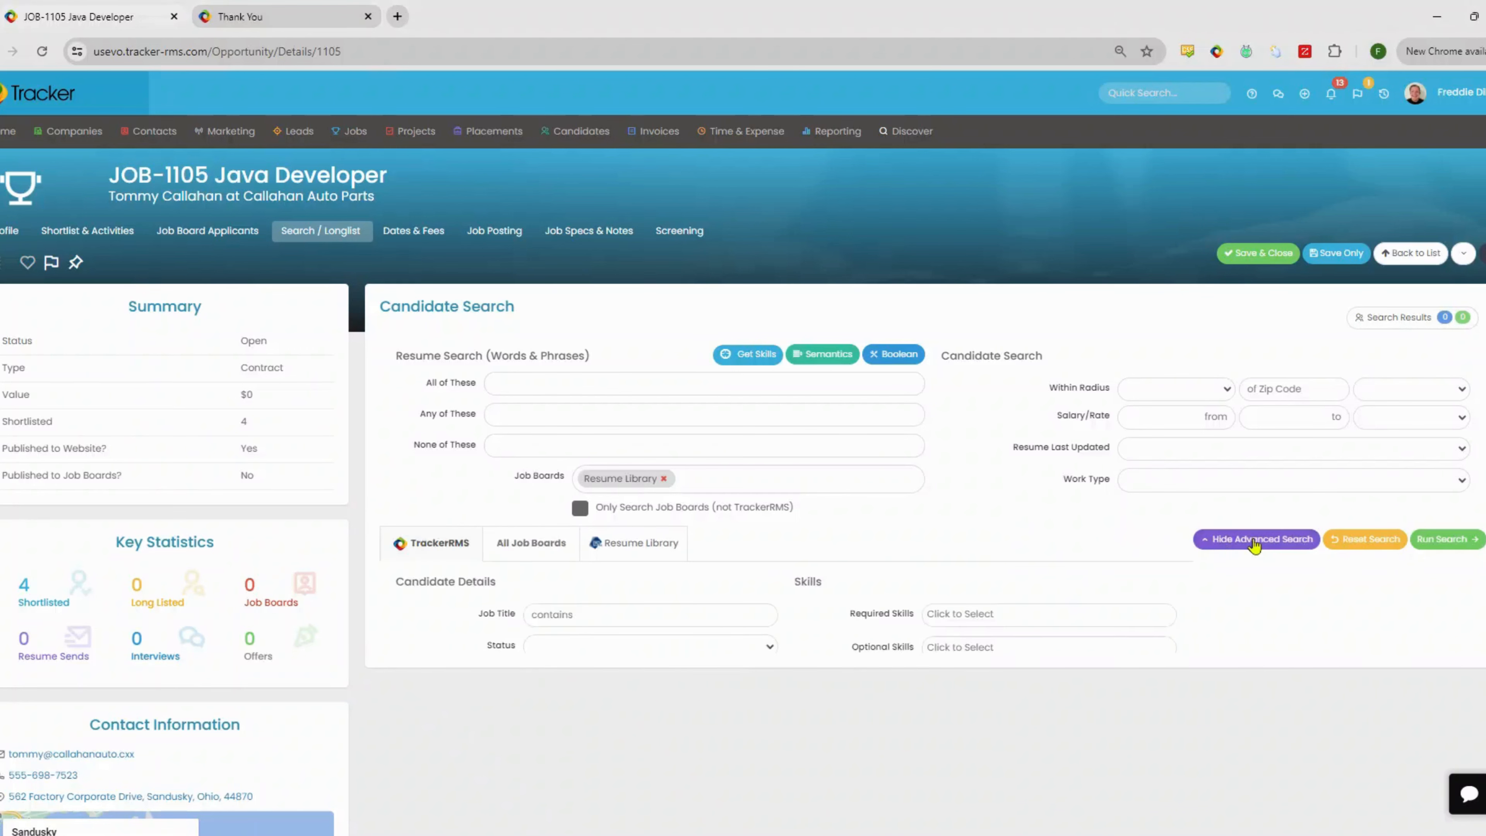
scroll(845, 466, "down", 6)
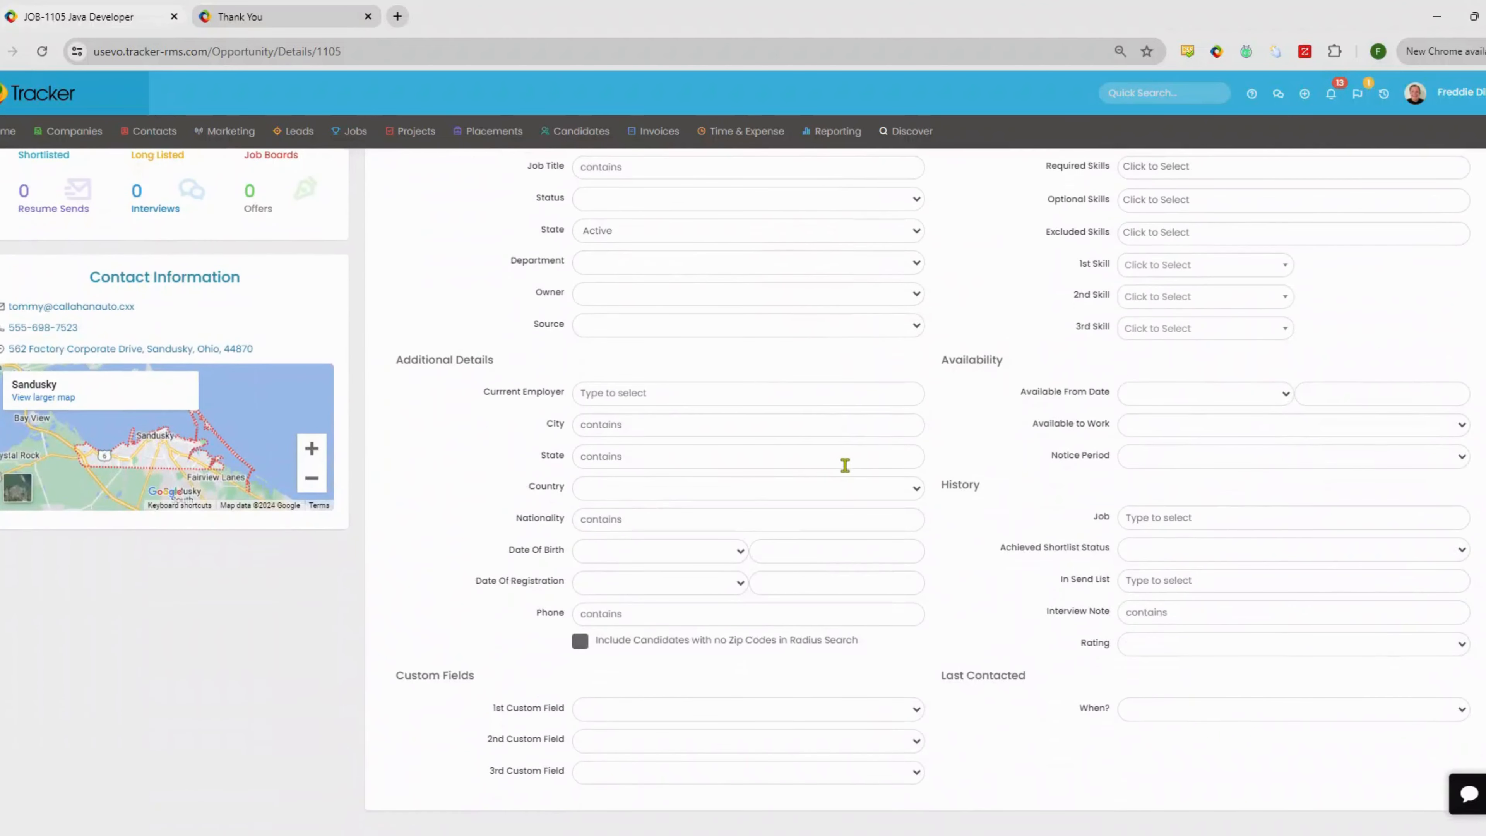
left_click(804, 713)
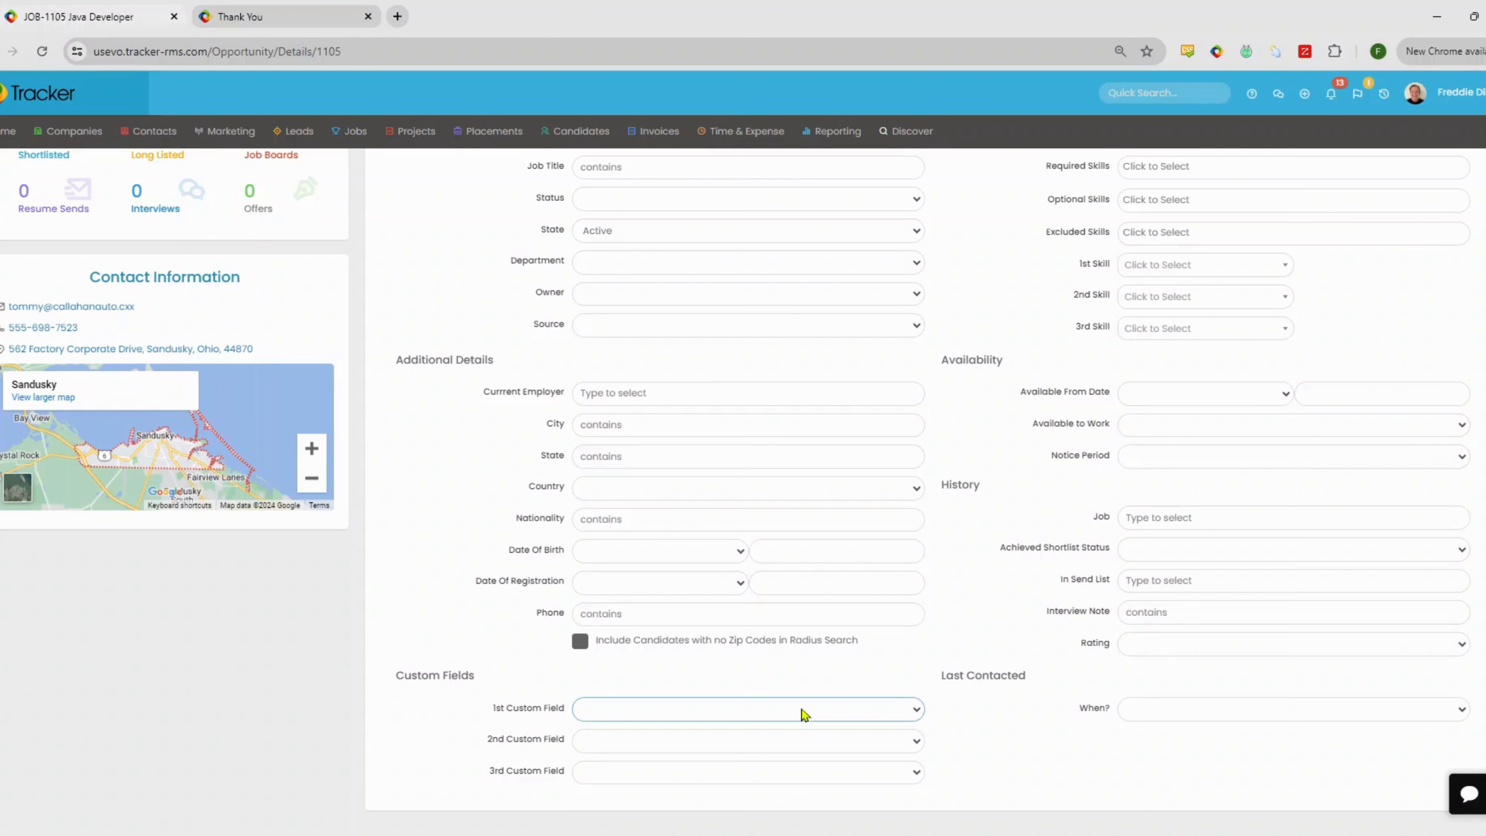
- Examine the Resume Library filters in the advanced candidate search, such as zipcode, radius, job type and salary
scroll(802, 708, "up", 6)
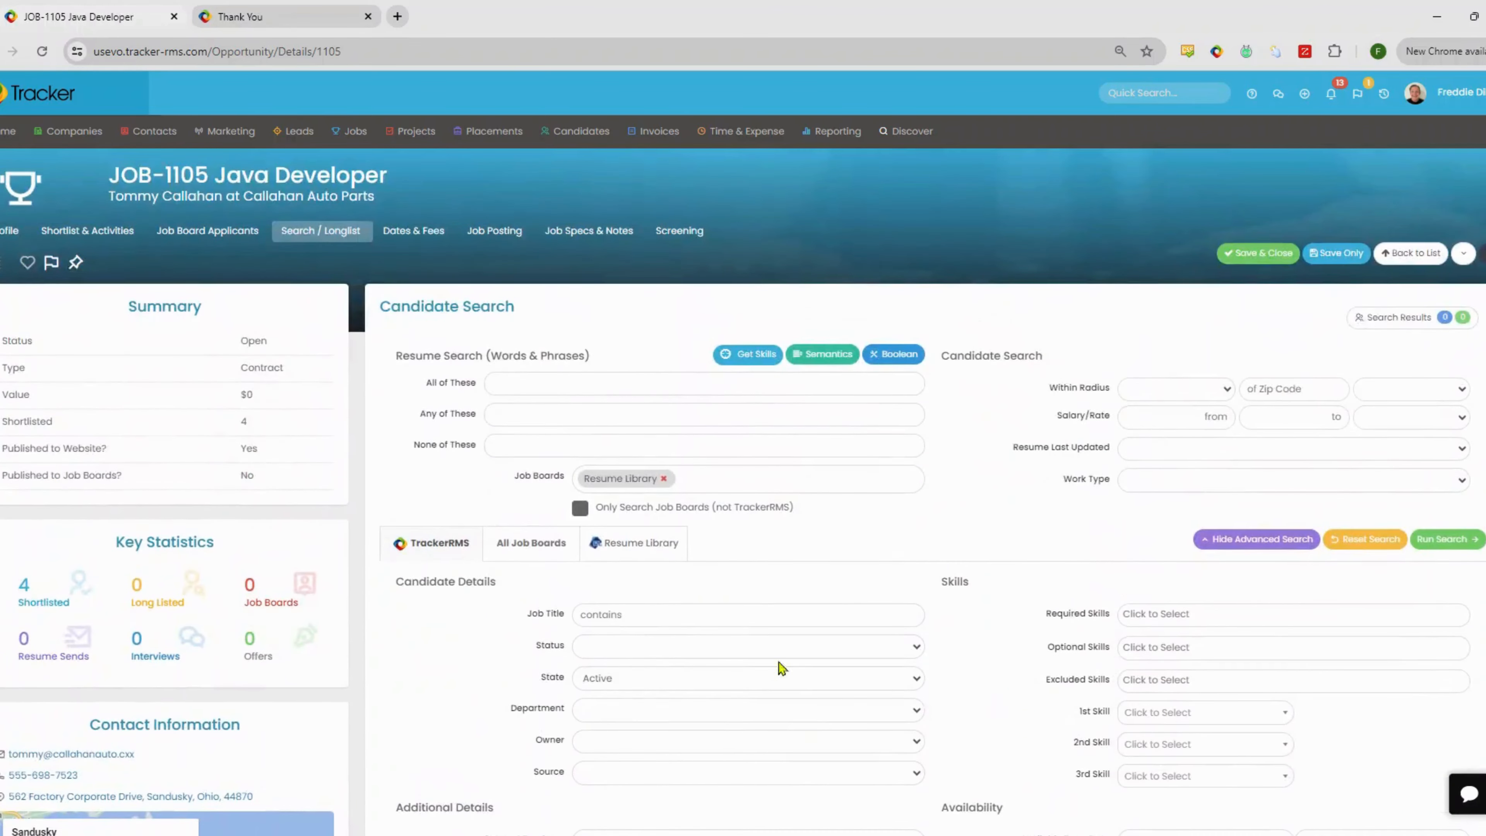
left_click(640, 546)
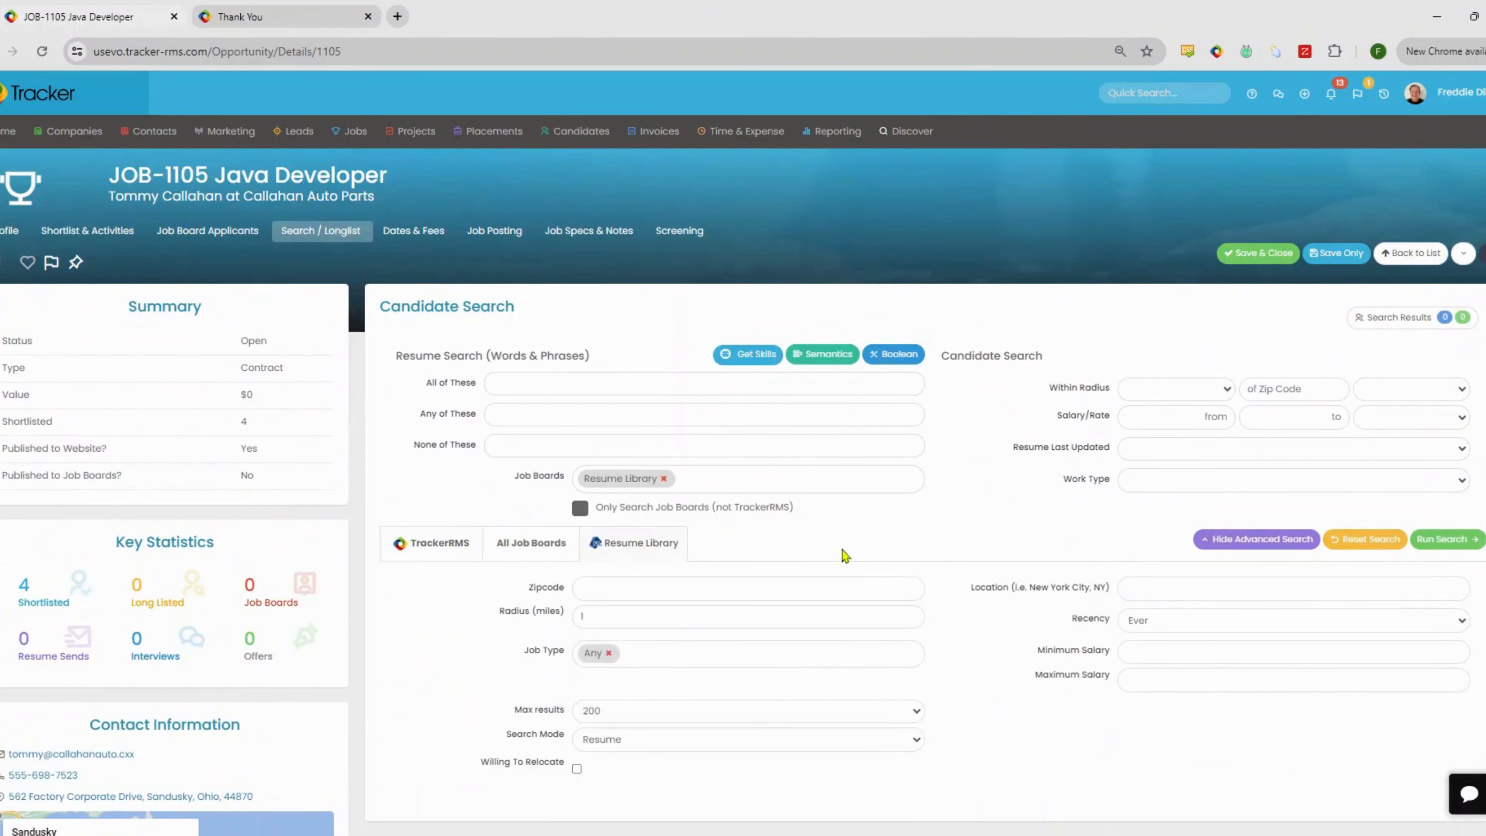
scroll(965, 541, "down", 2)
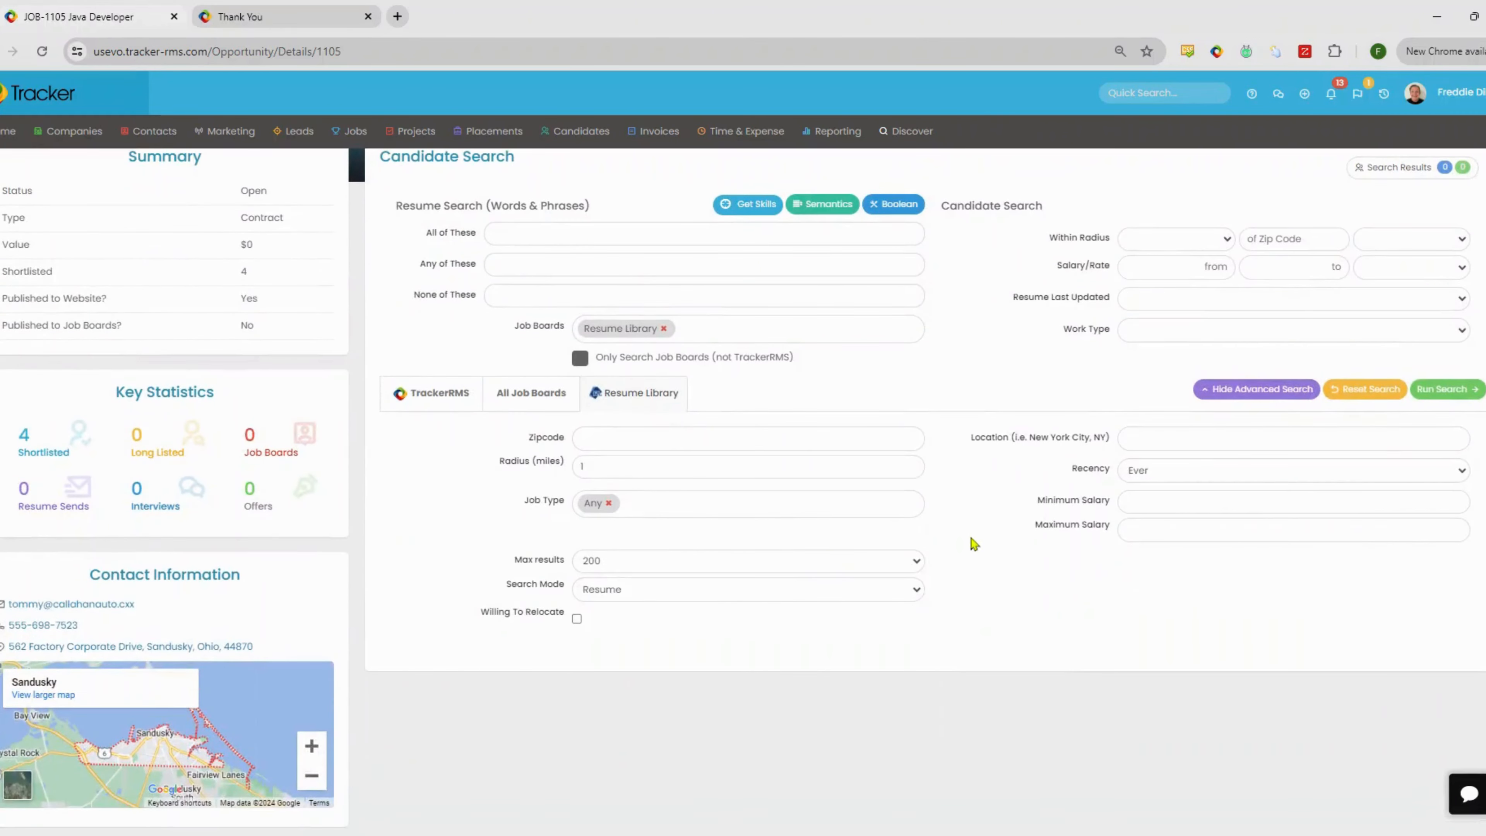
scroll(969, 558, "up", 1)
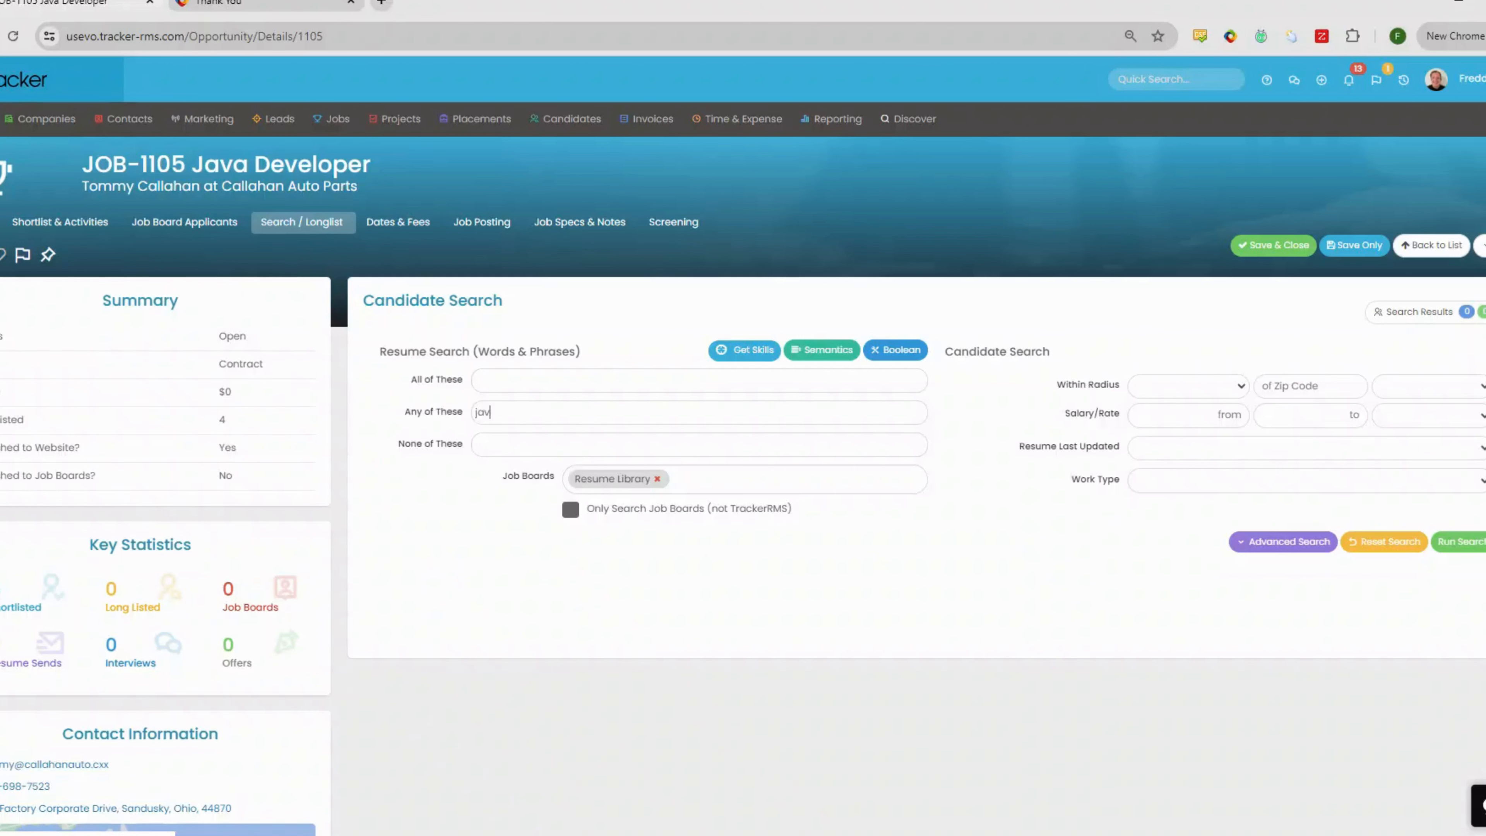
- Run a candidate search for resumes containing any of the terms java, sql and software engineer
key("Return")
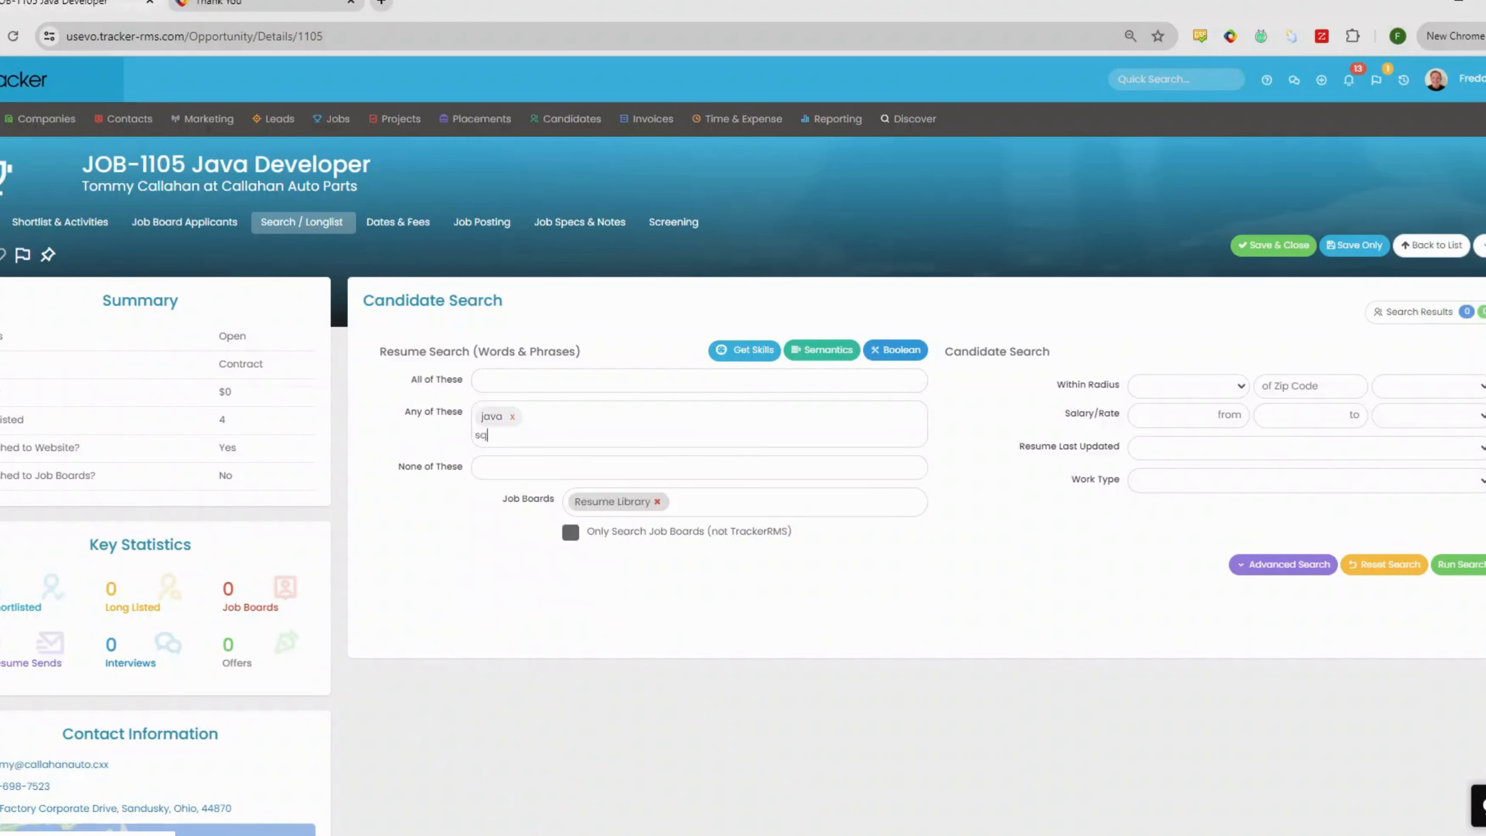
type("sql")
key("Return")
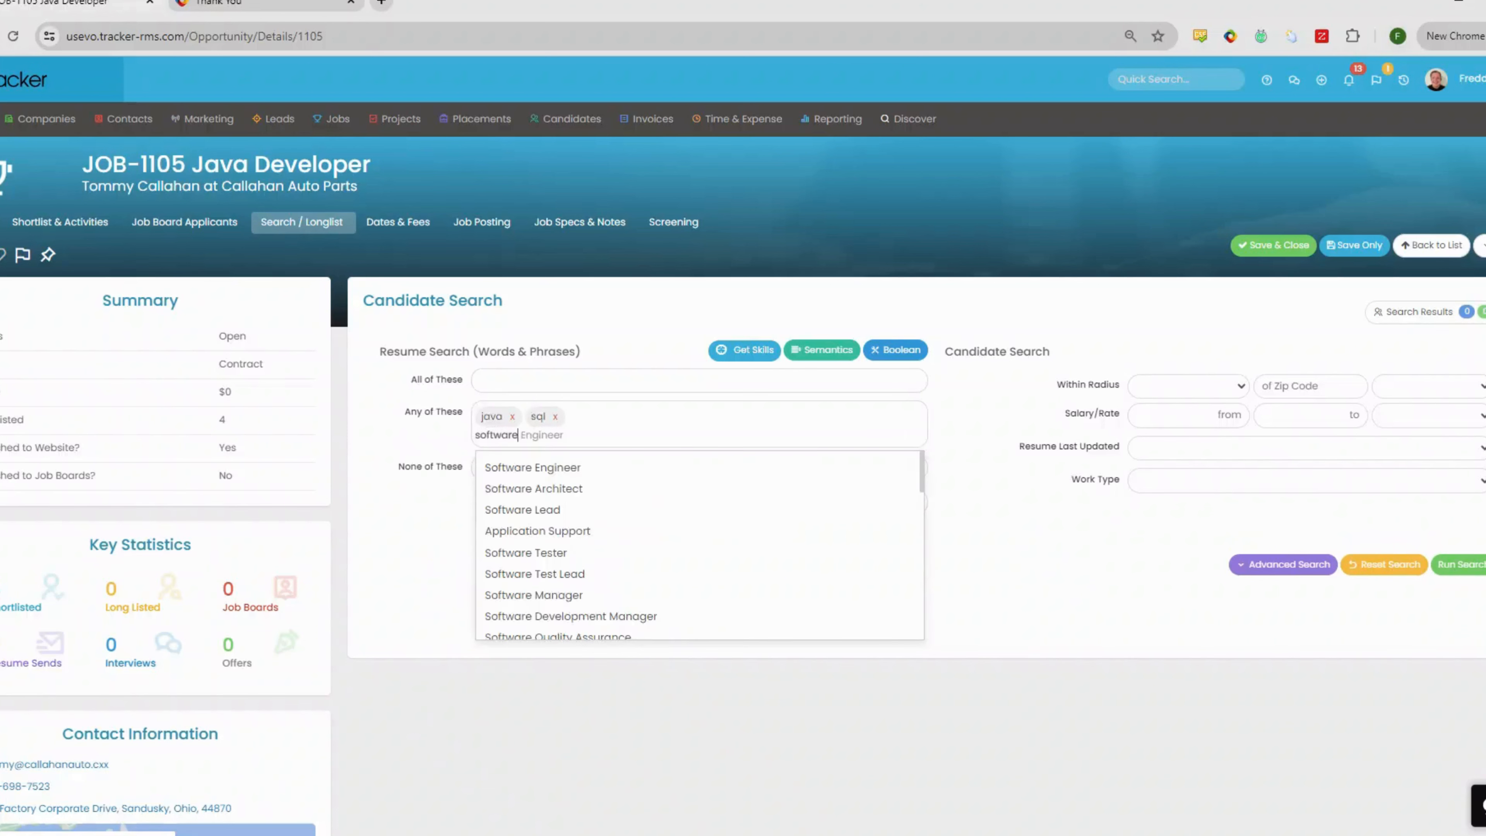
type("software engineer")
key("Return")
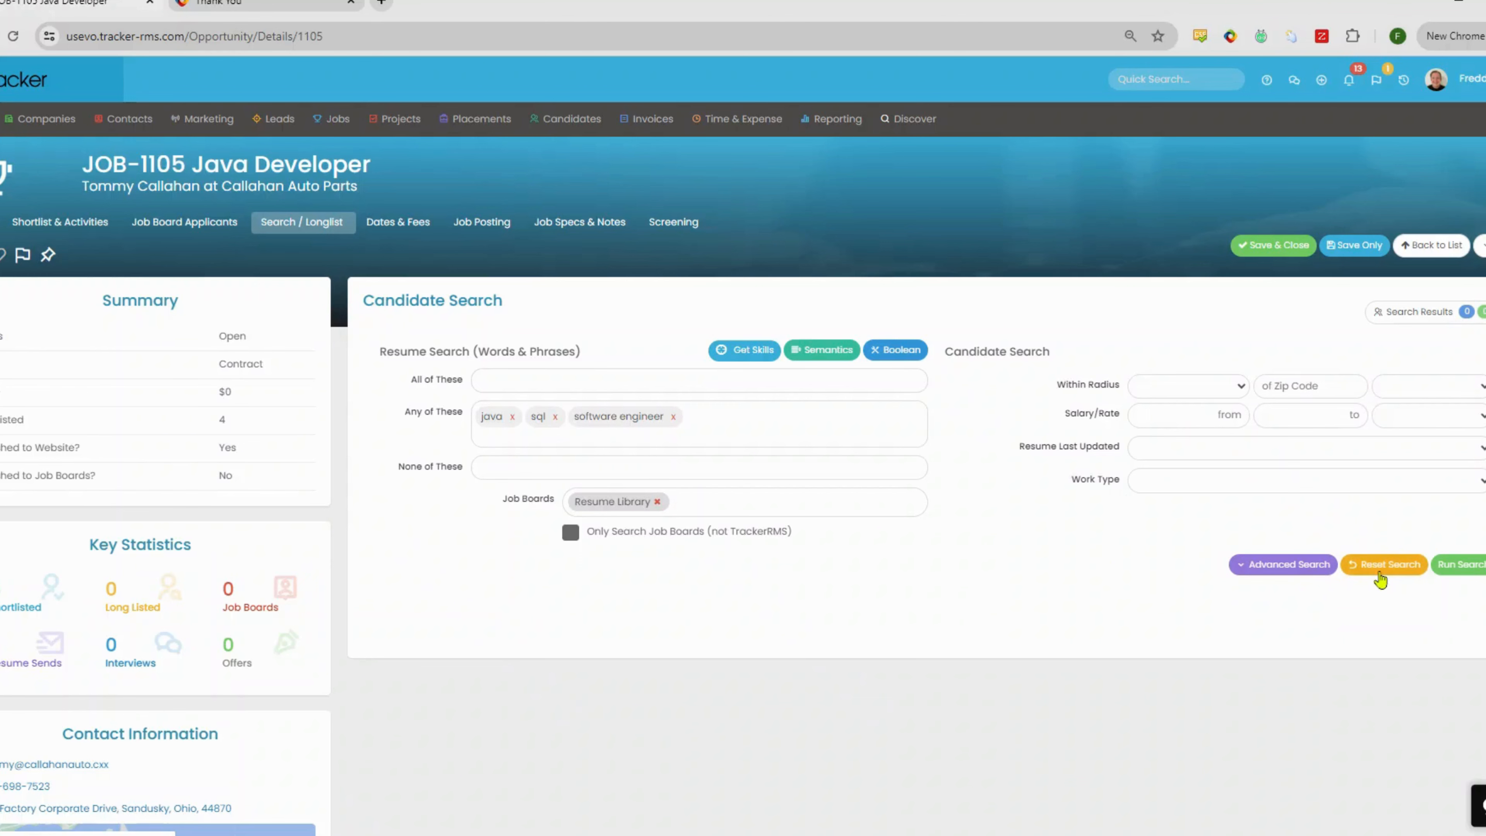
left_click(1451, 566)
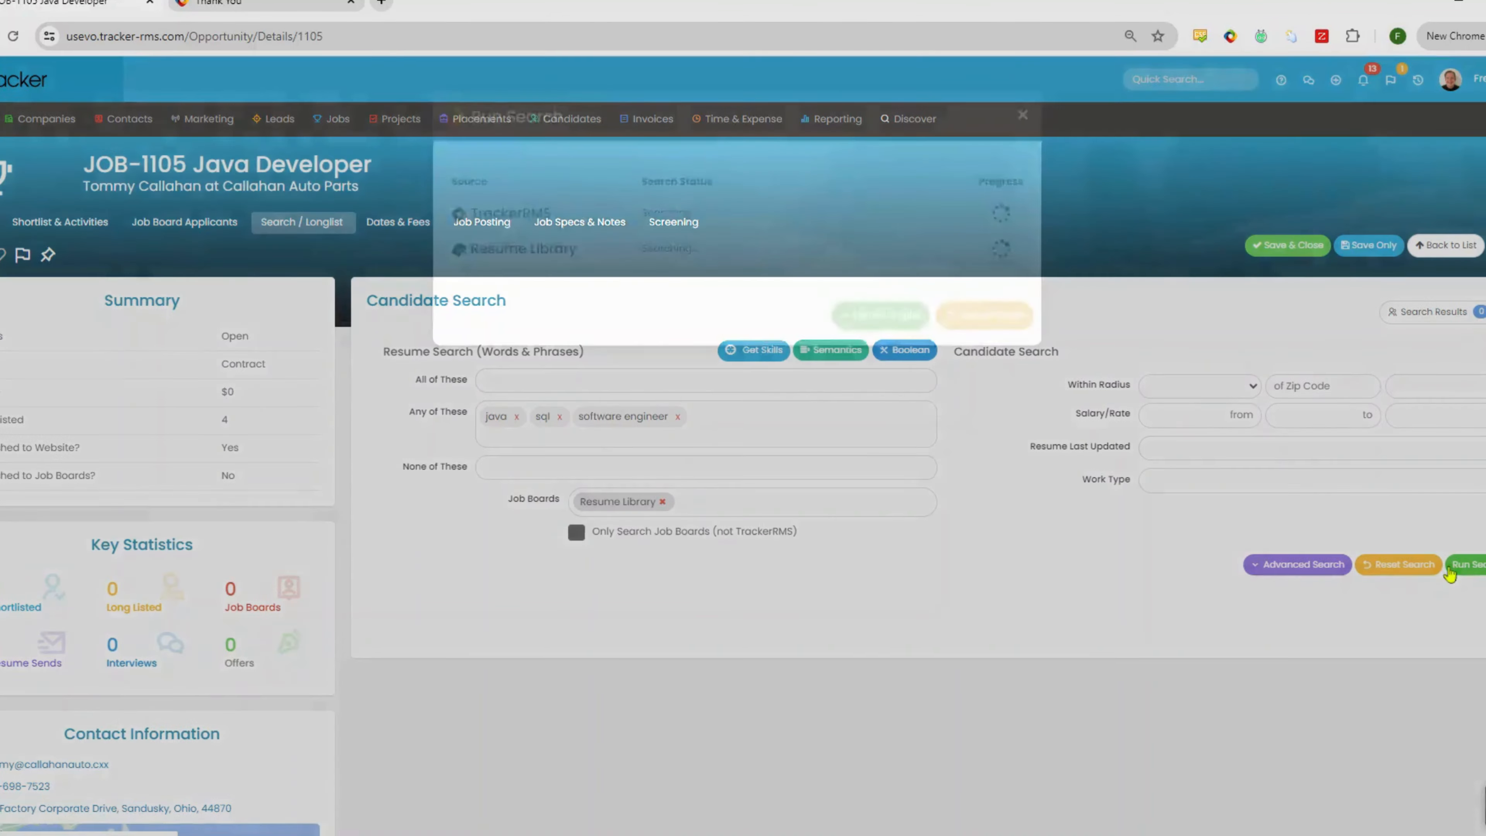
- Enter java, sql and software engineer again as the any-of resume search terms, and open the search results
type("java")
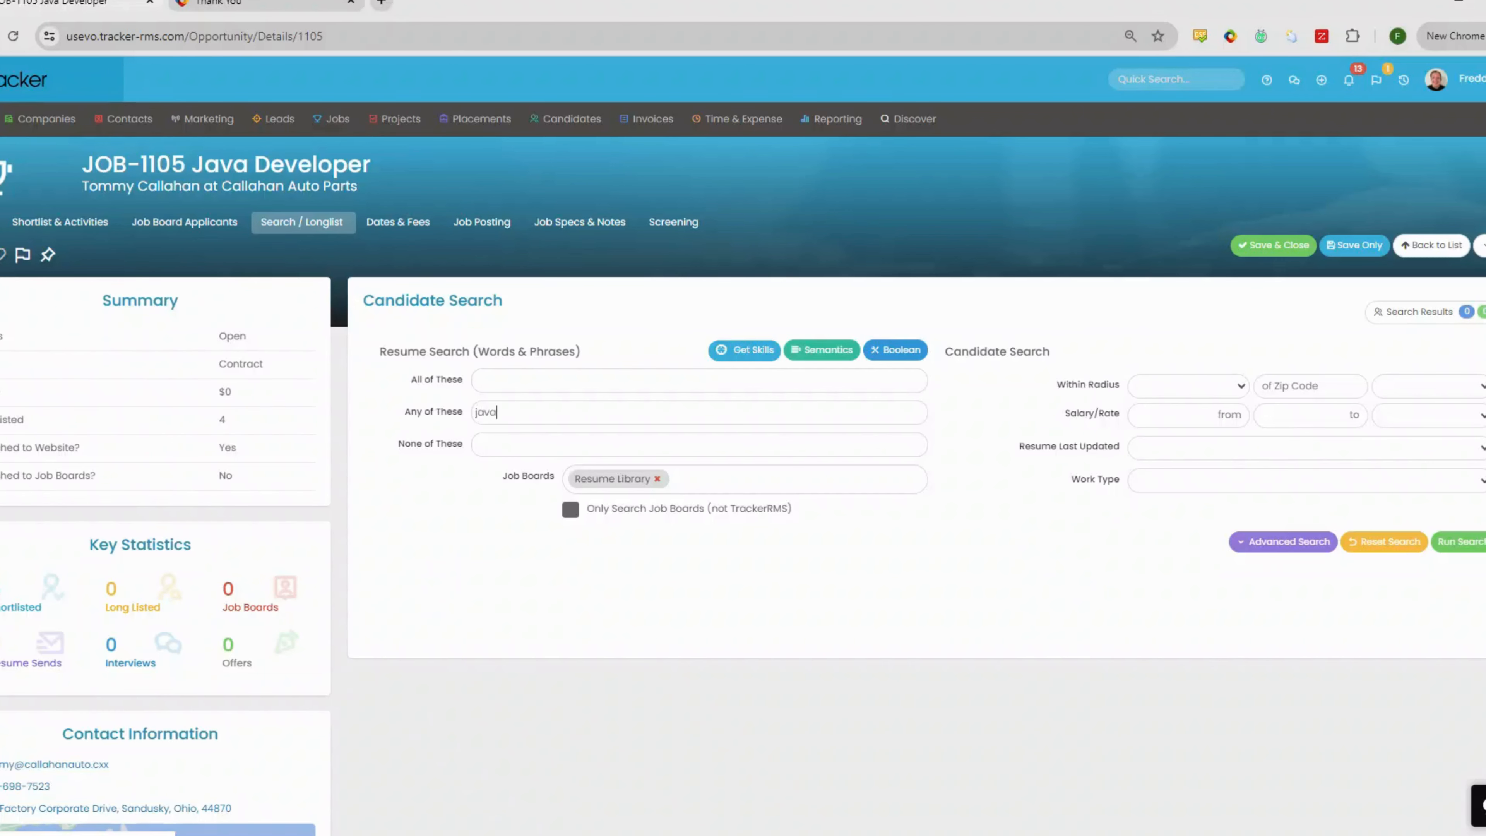
key("Return")
type("sq")
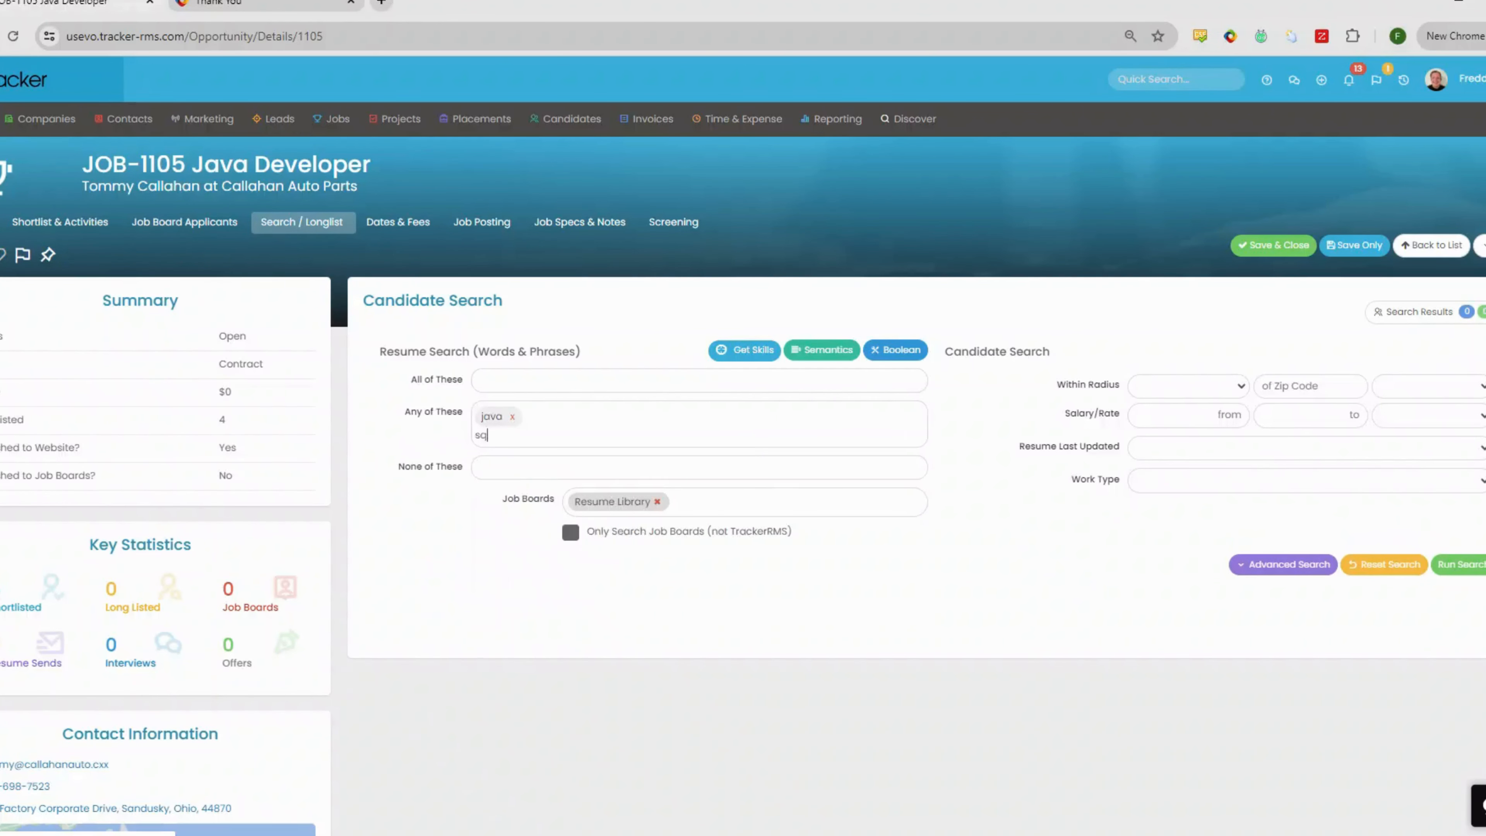
type("l")
key("Return")
type("software engineer")
key("Return")
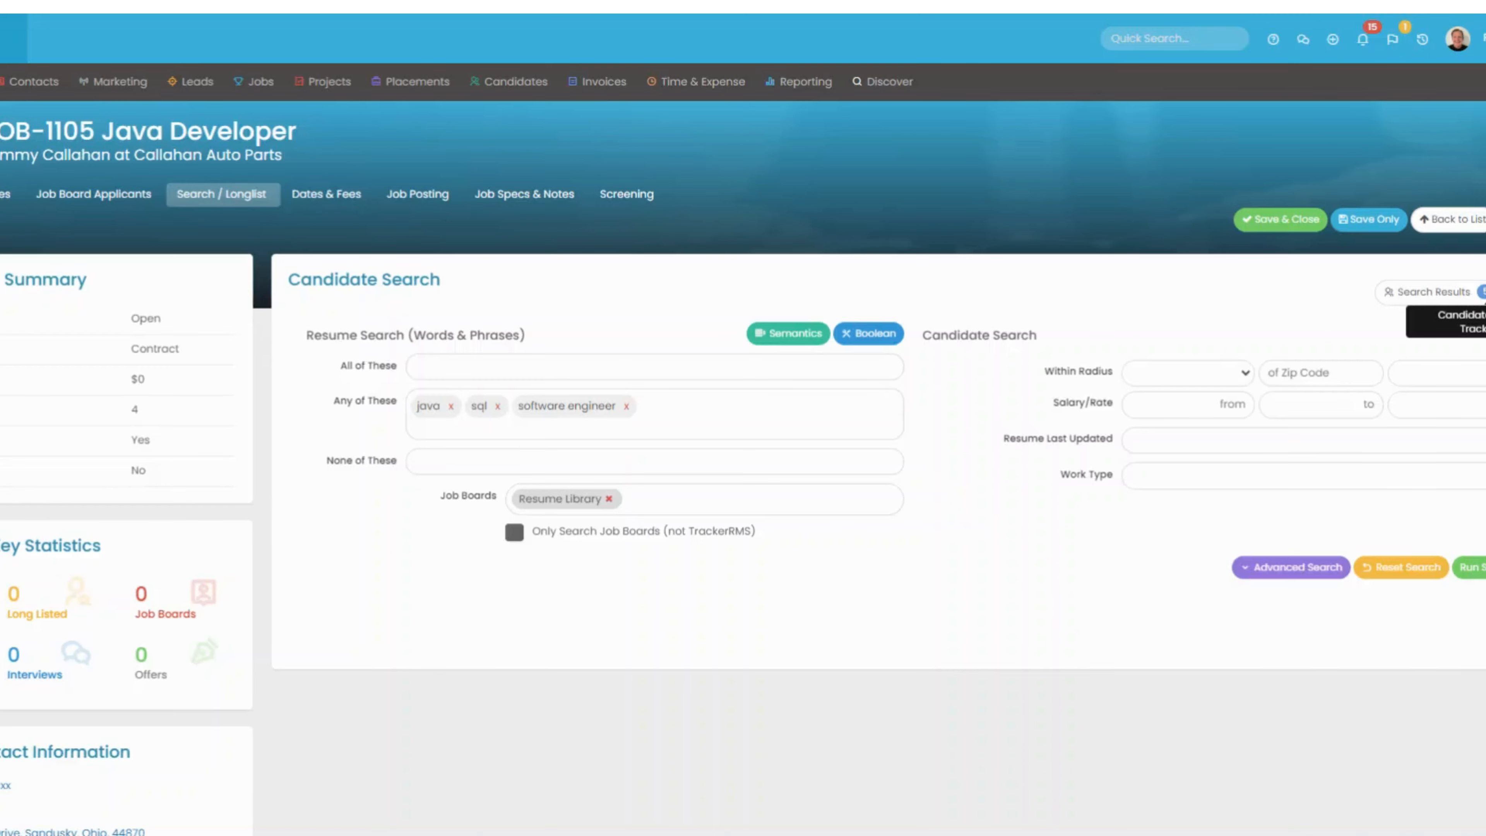
left_click(1483, 293)
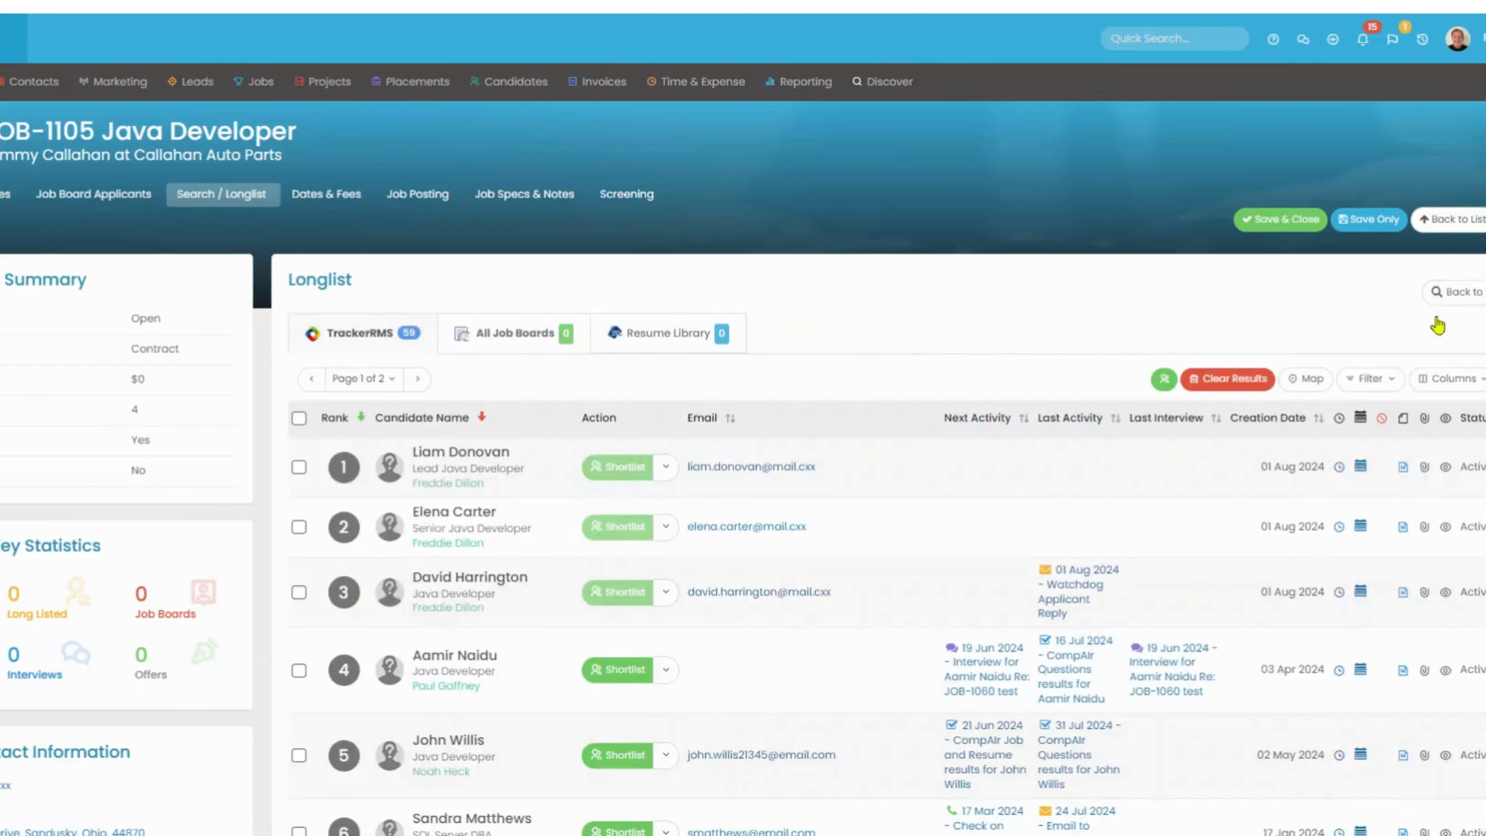
- Show the longlist results in the map view, and look through the listed candidates
left_click(1456, 291)
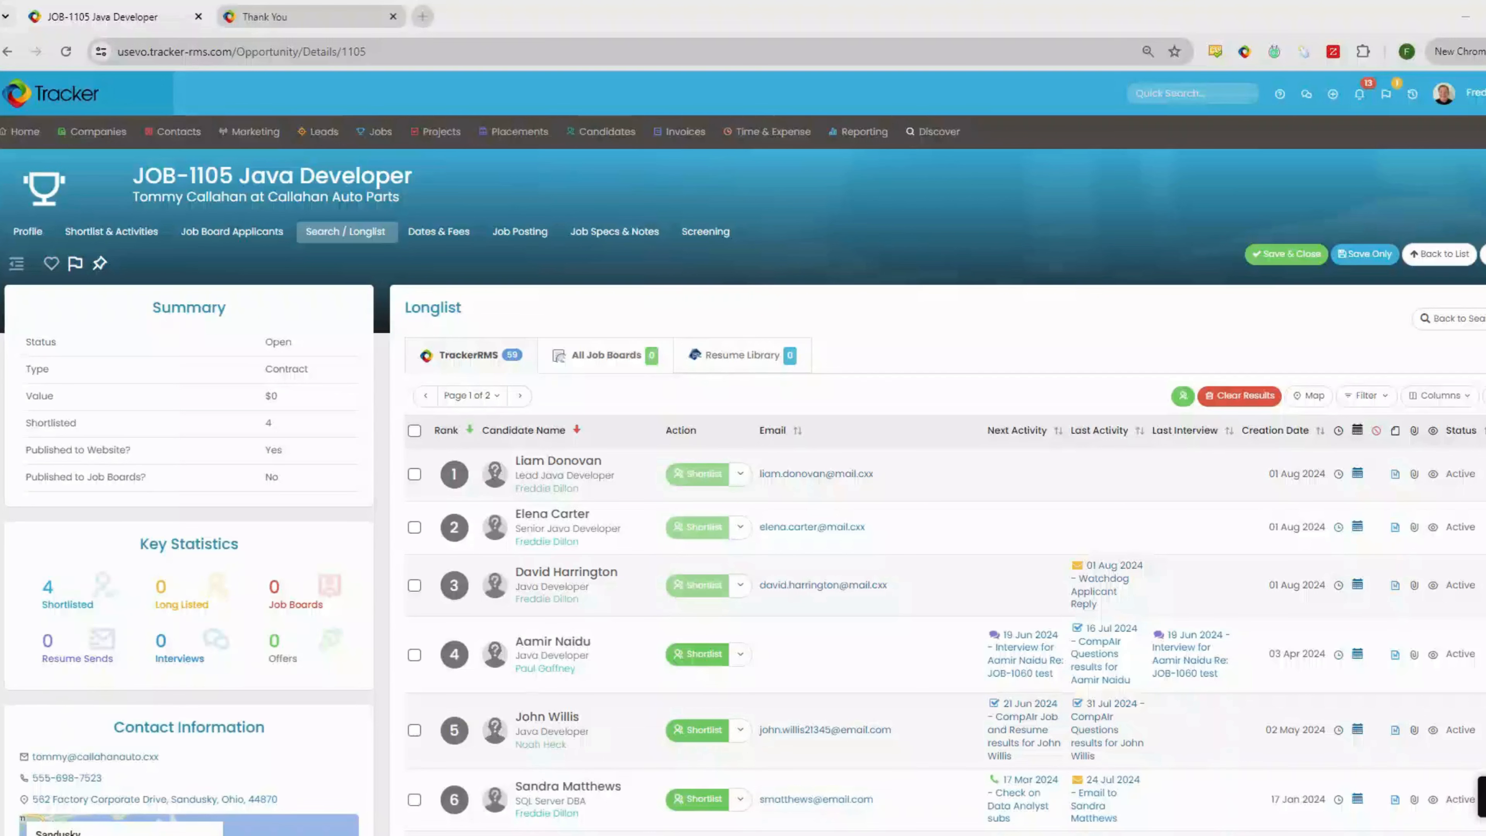
left_click(1305, 396)
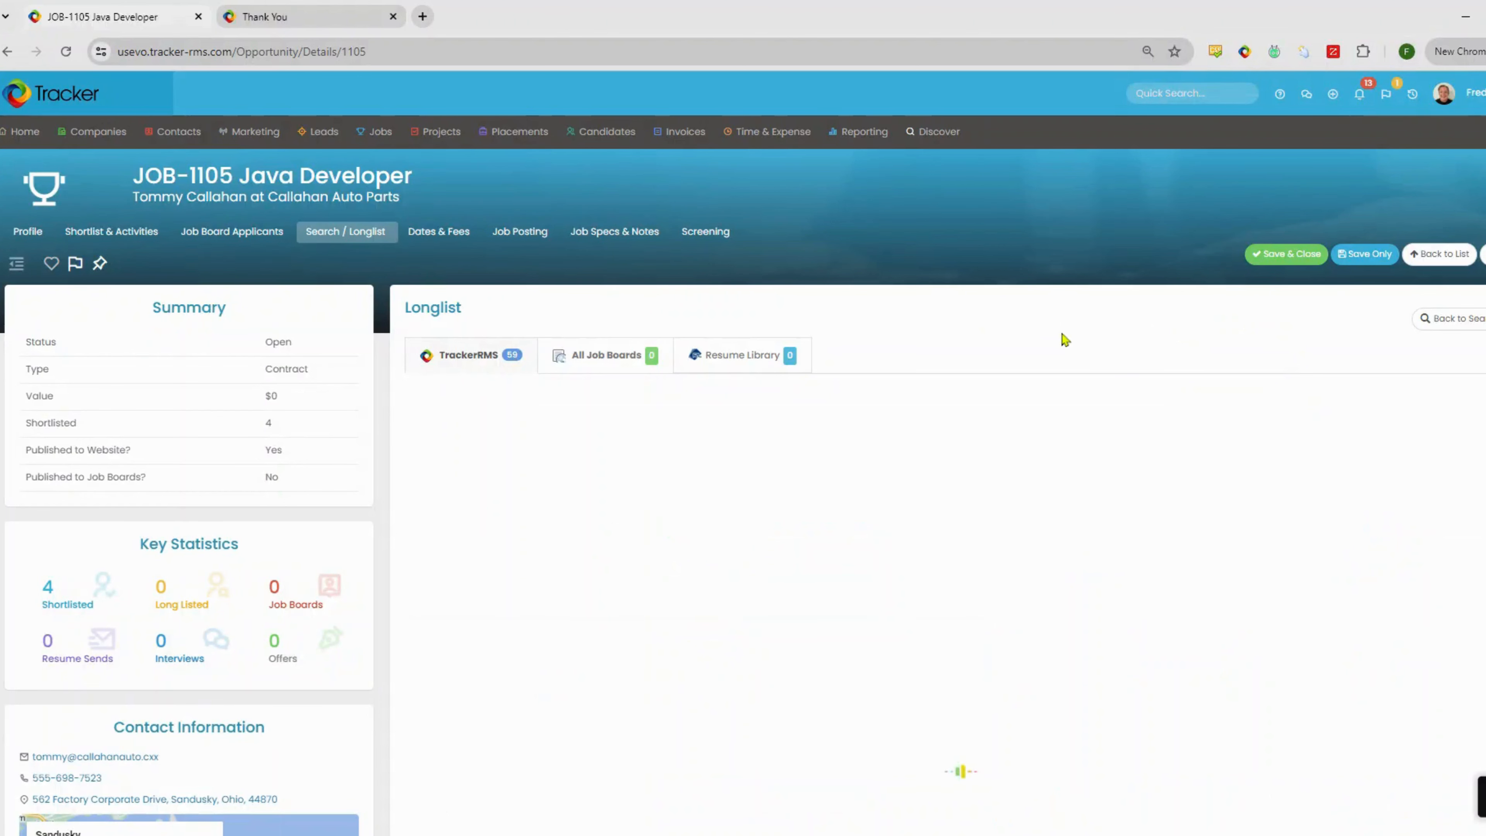
scroll(1063, 338, "down", 1)
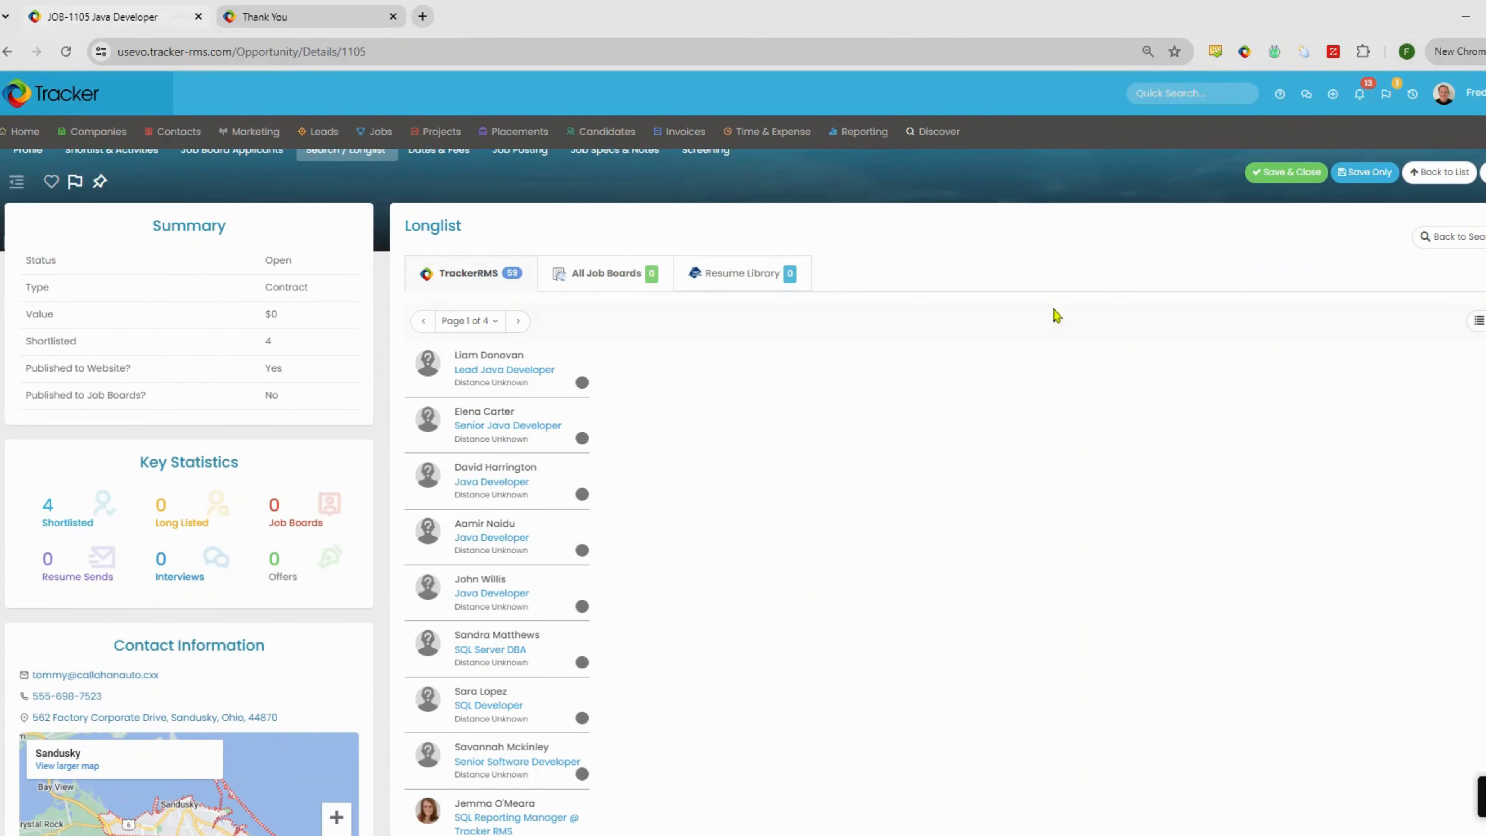
scroll(1060, 268, "down", 2)
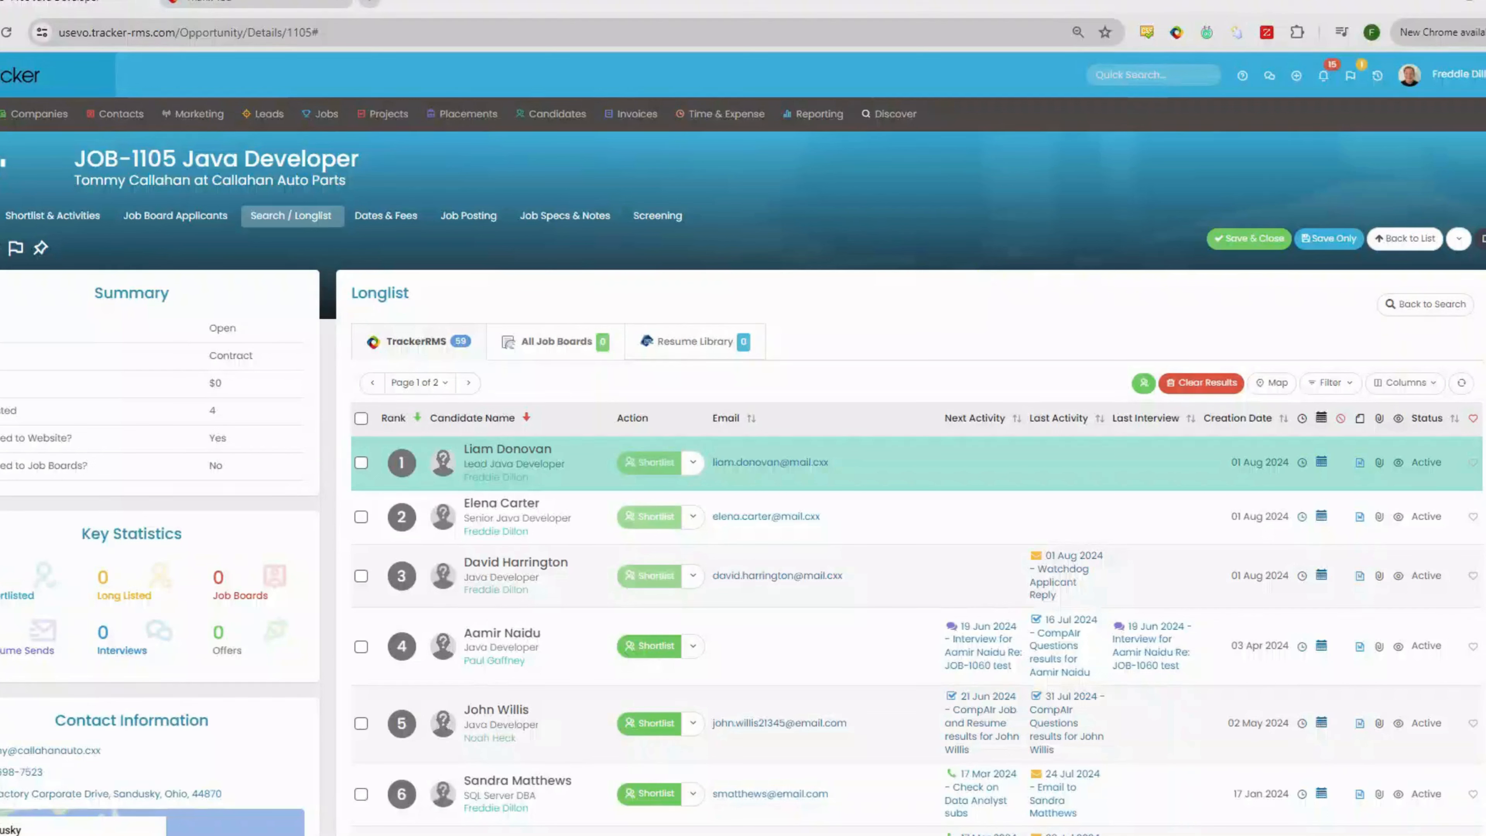
- Select all longlist candidates on the page, look through the bulk actions, and clear the selection
left_click(362, 418)
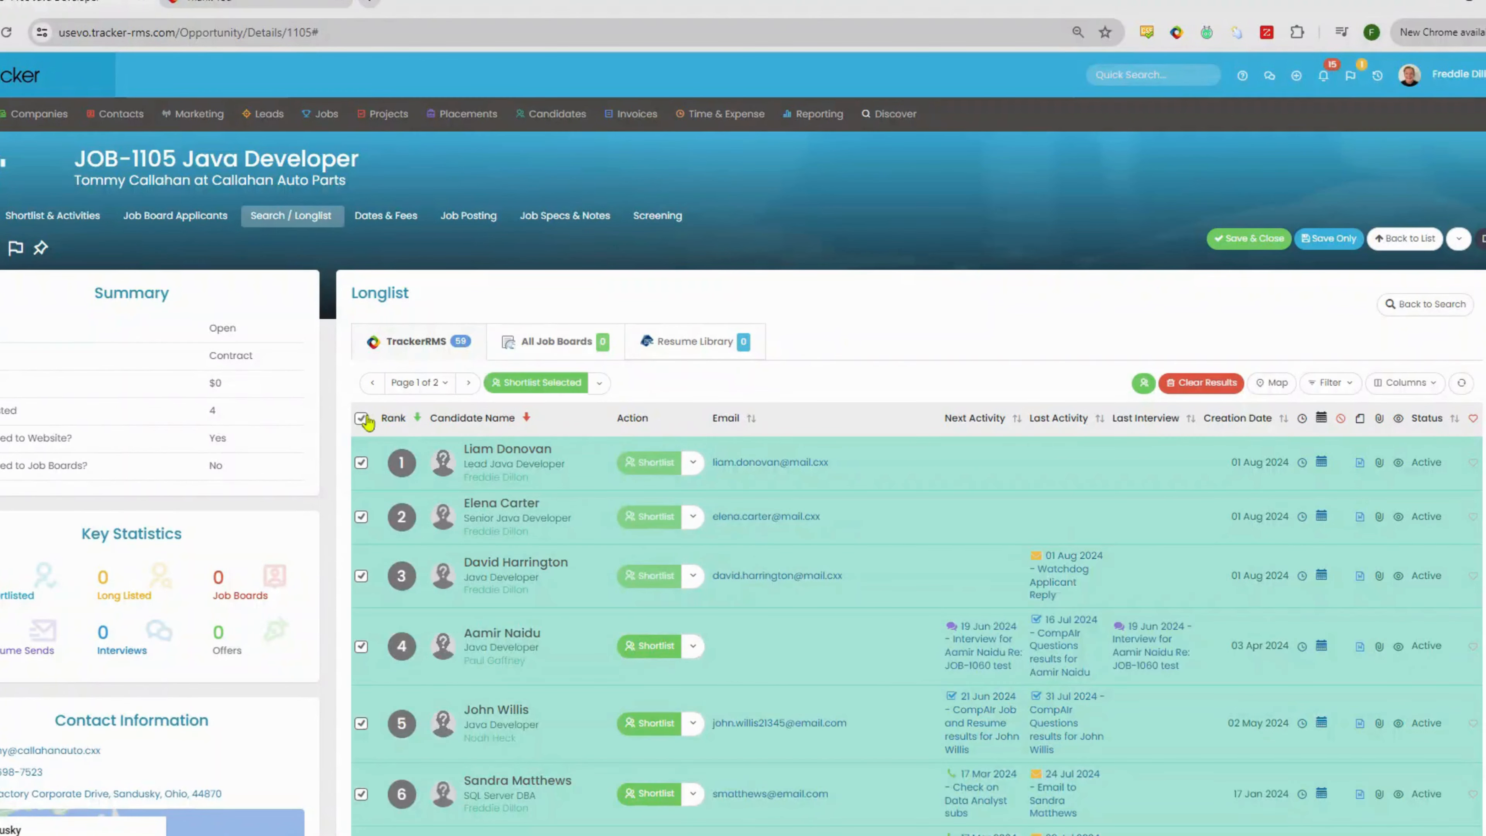
left_click(601, 385)
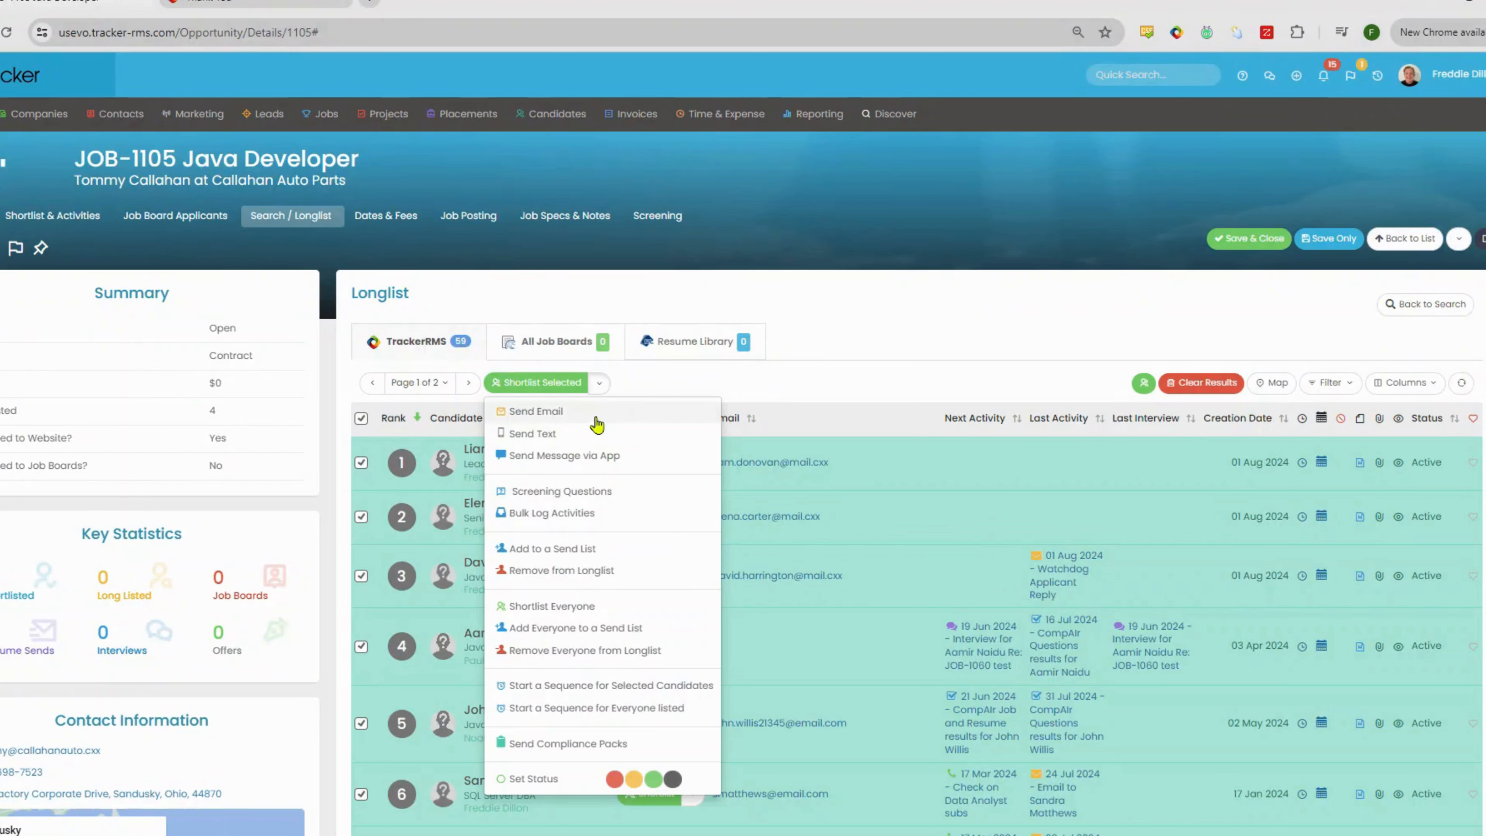
left_click(916, 320)
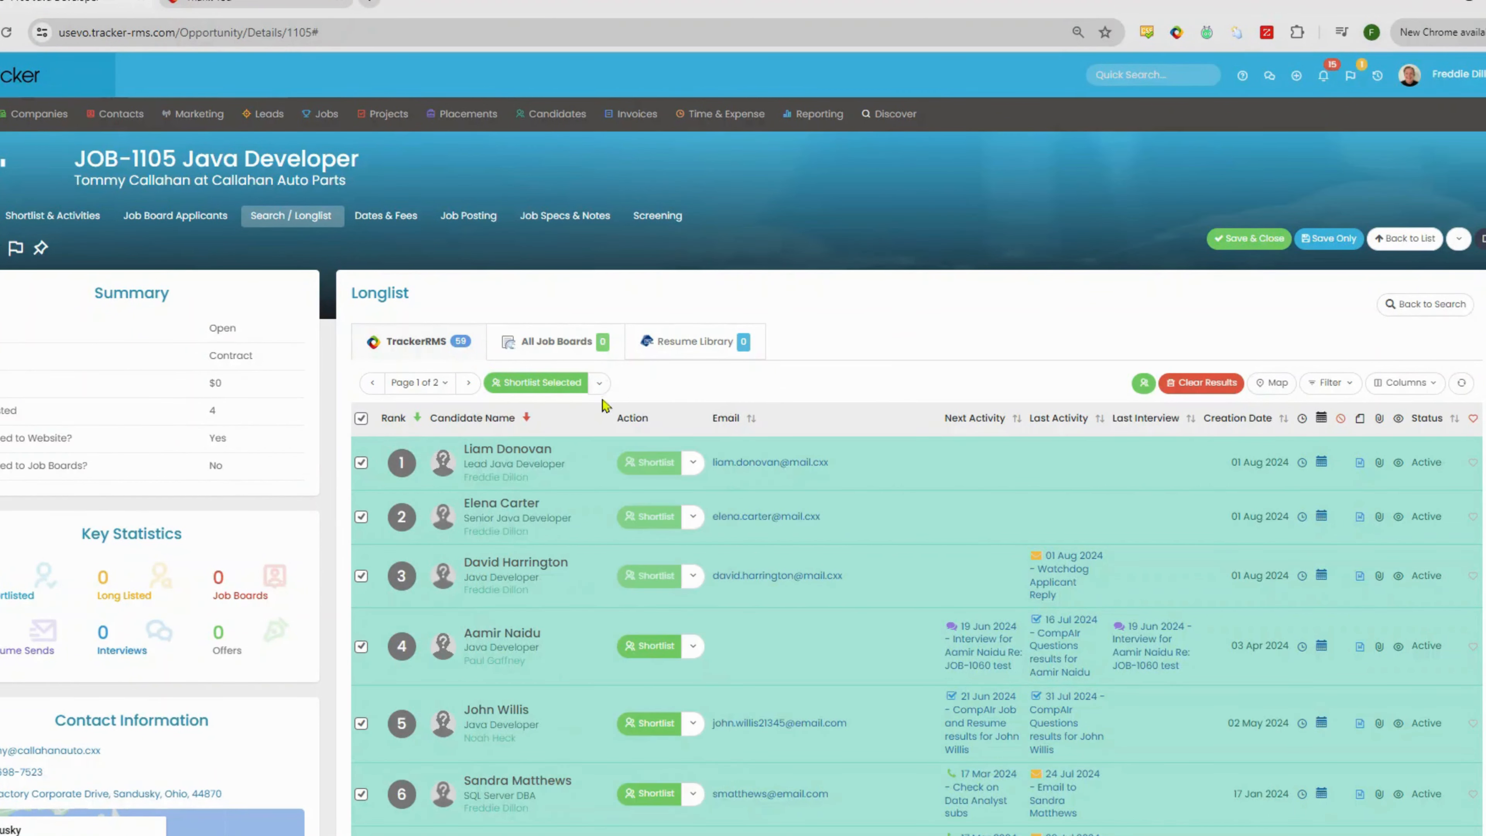
left_click(360, 418)
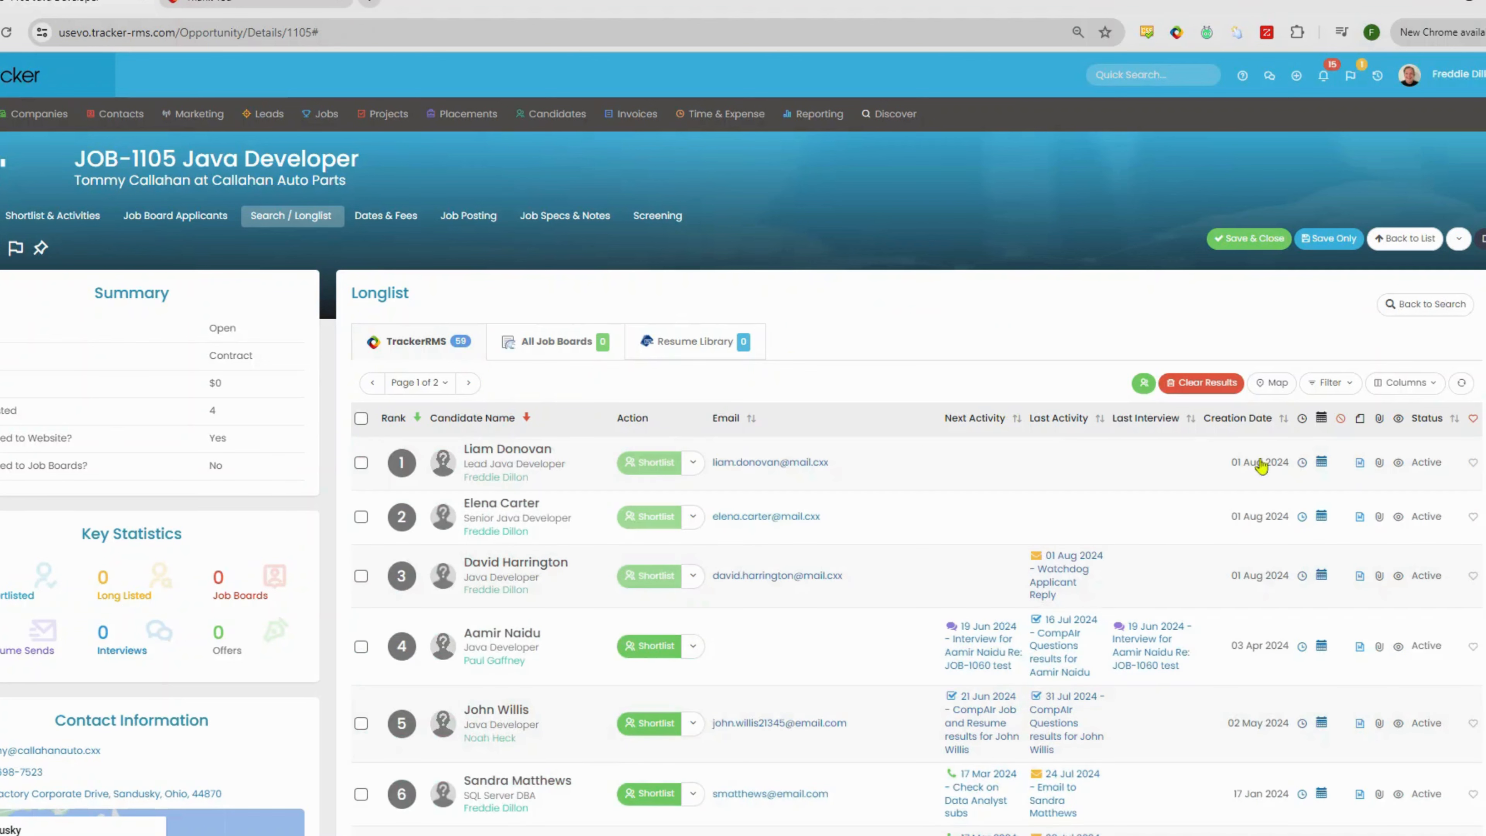
- Preview the first-ranked candidate's resume, and move on through the resumes of the next two candidates
left_click(1400, 464)
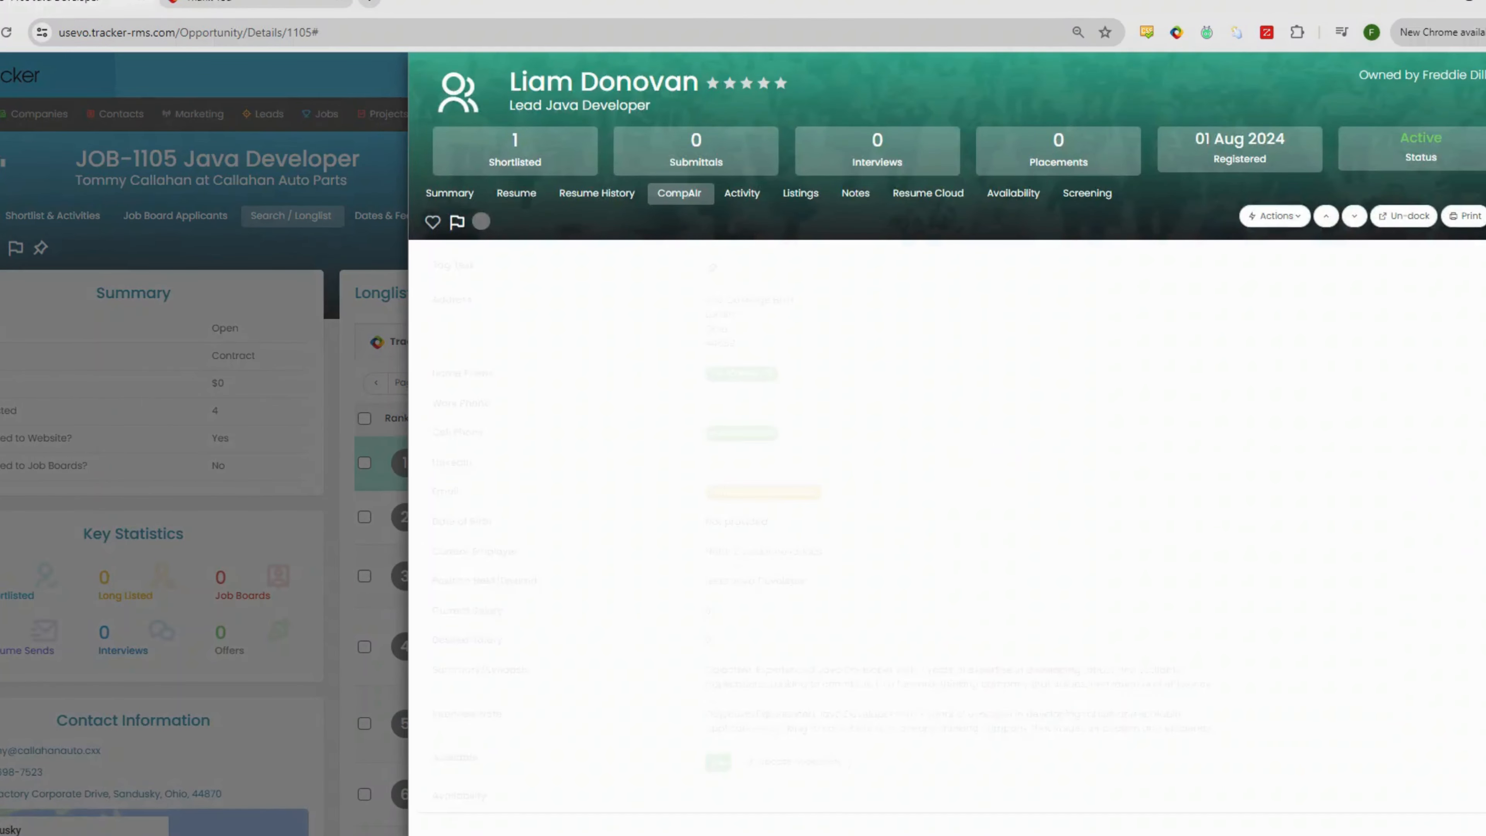
left_click(516, 195)
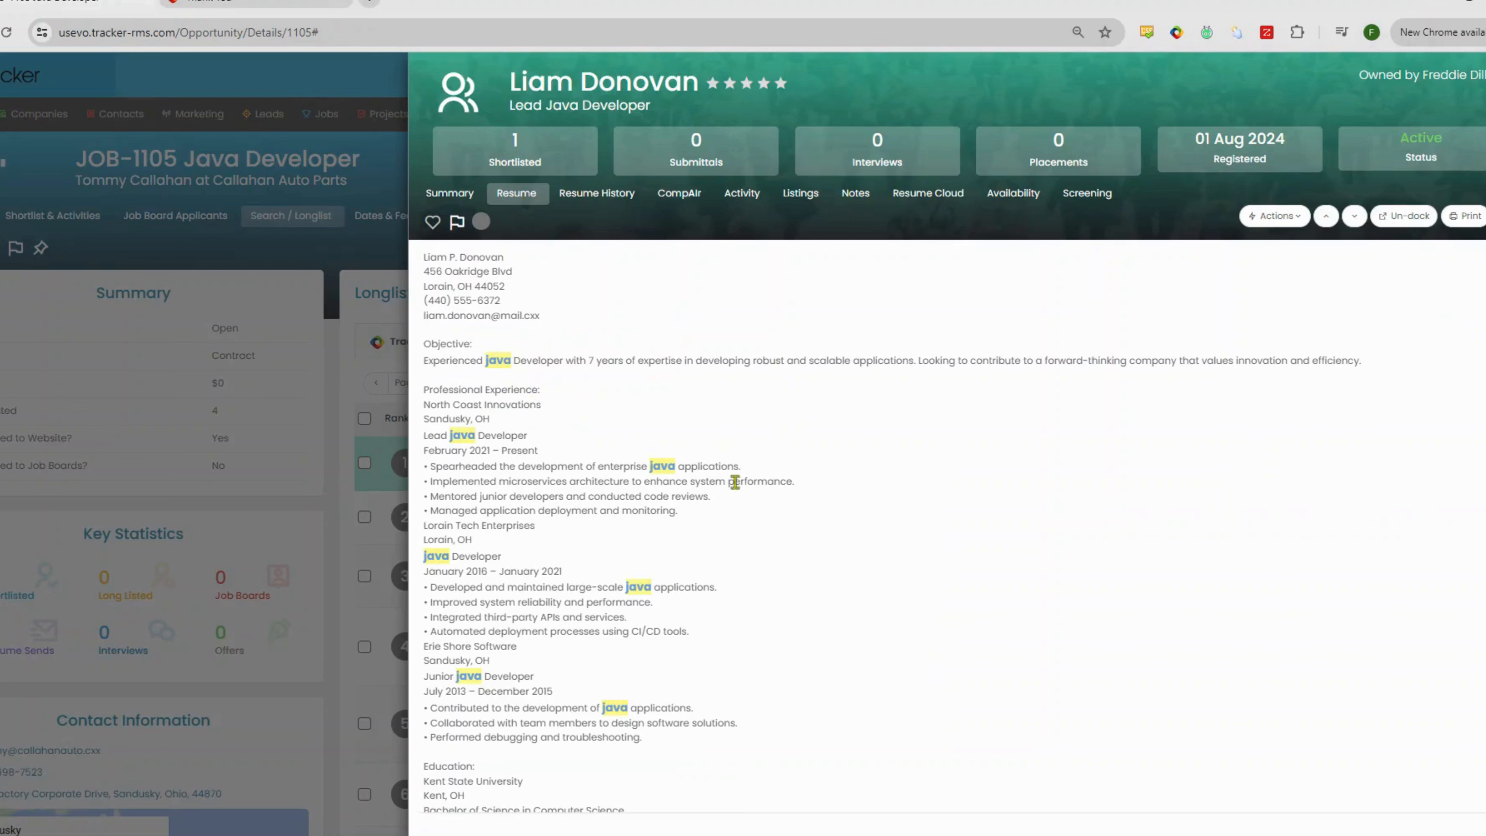
scroll(877, 458, "down", 3)
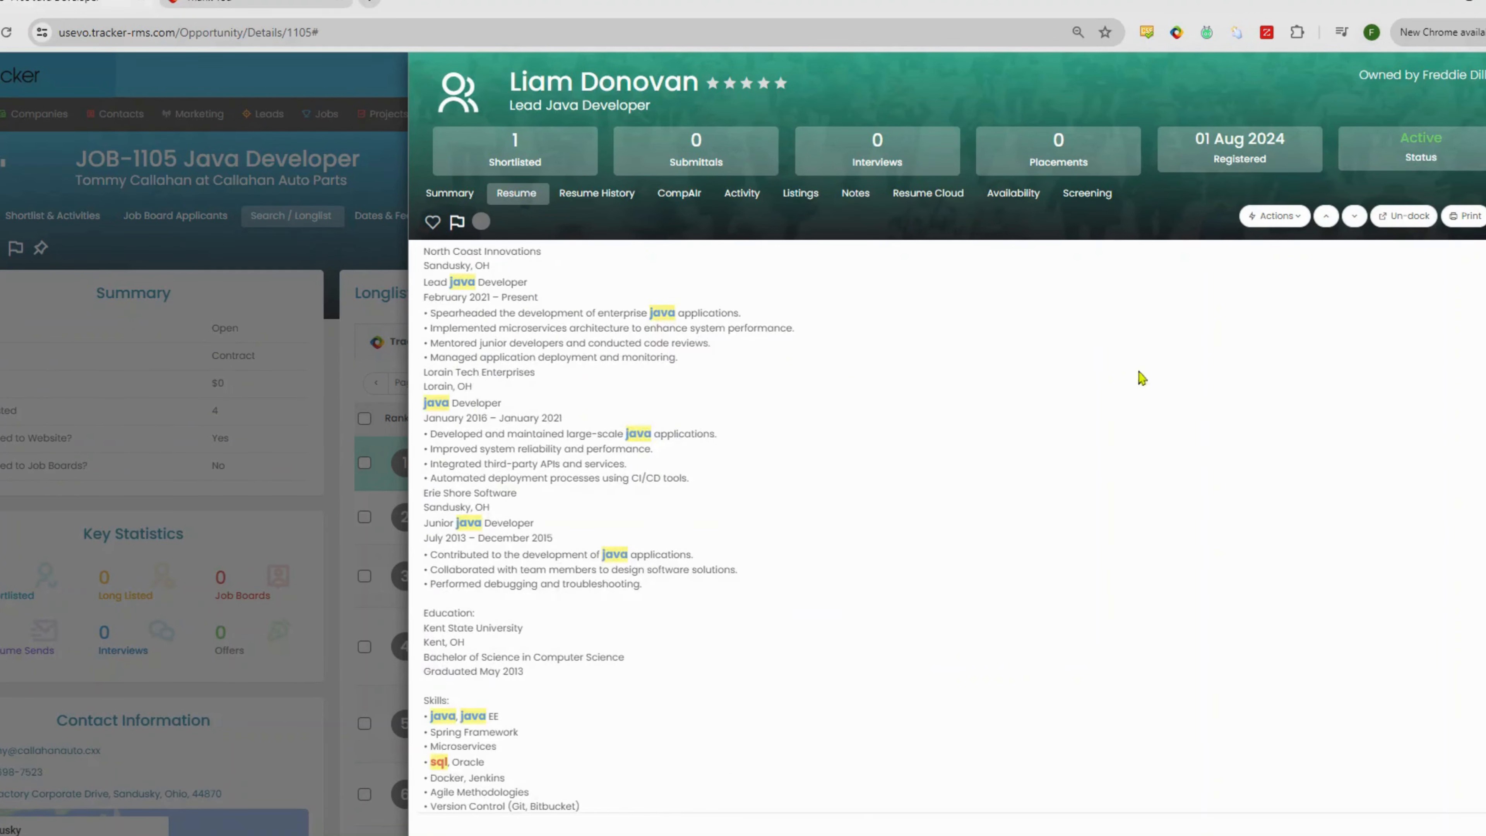
left_click(1353, 217)
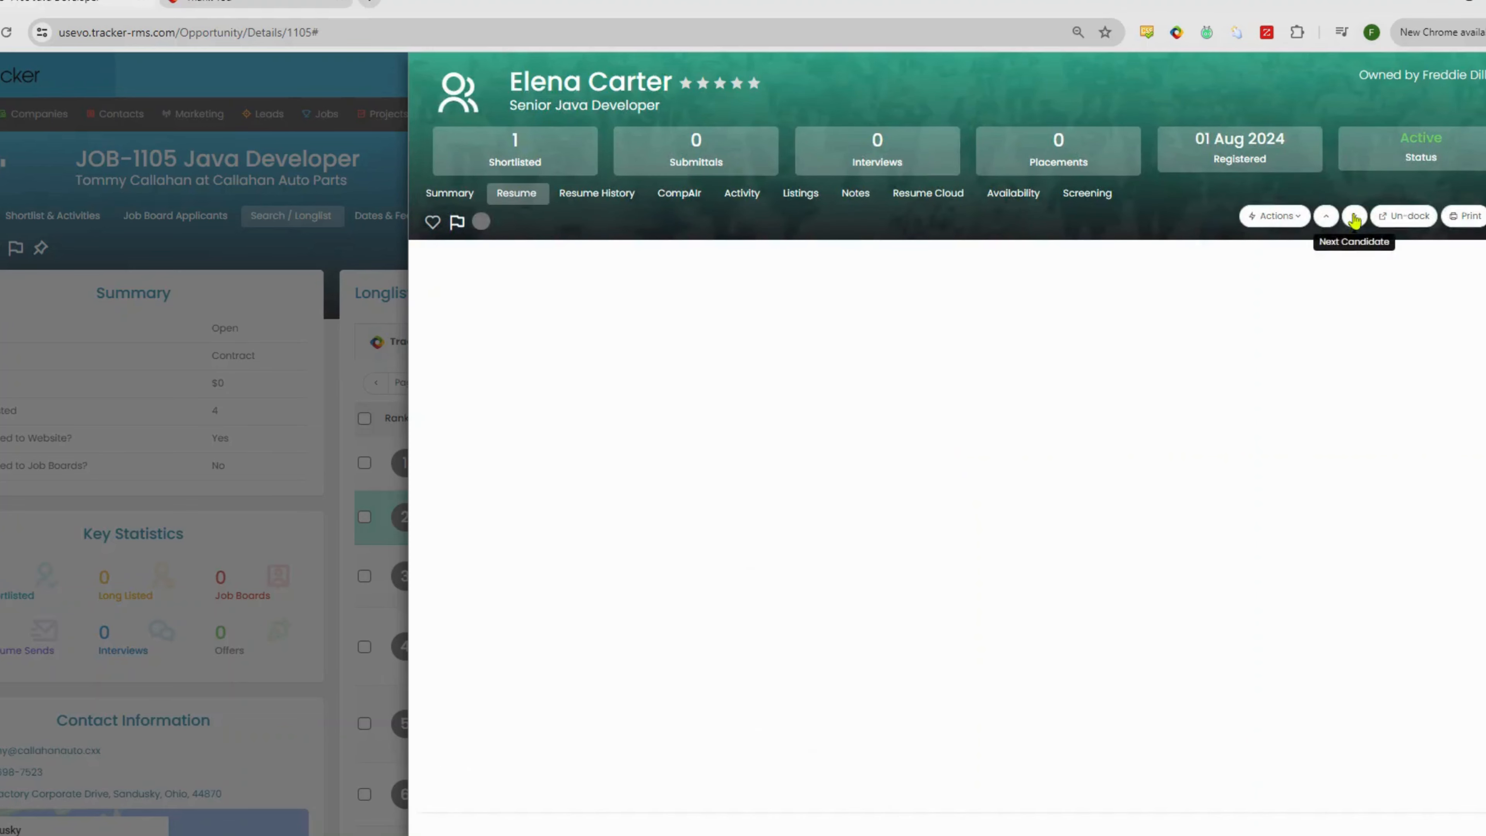
left_click(1353, 218)
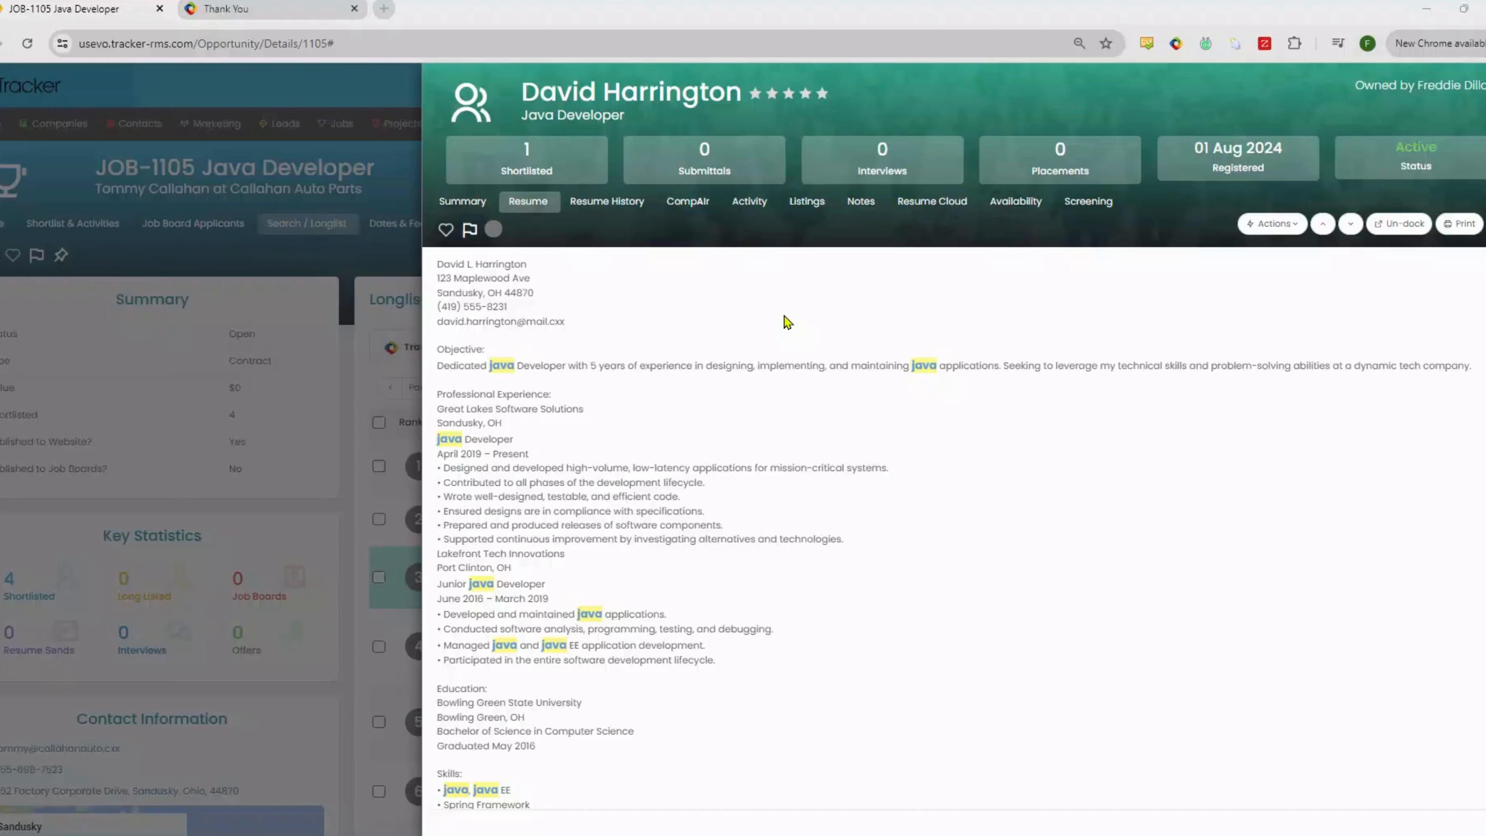
- Evaluate the third-ranked candidate against the job specification with CompAIr, and read through the strengths and follow-up points
left_click(689, 204)
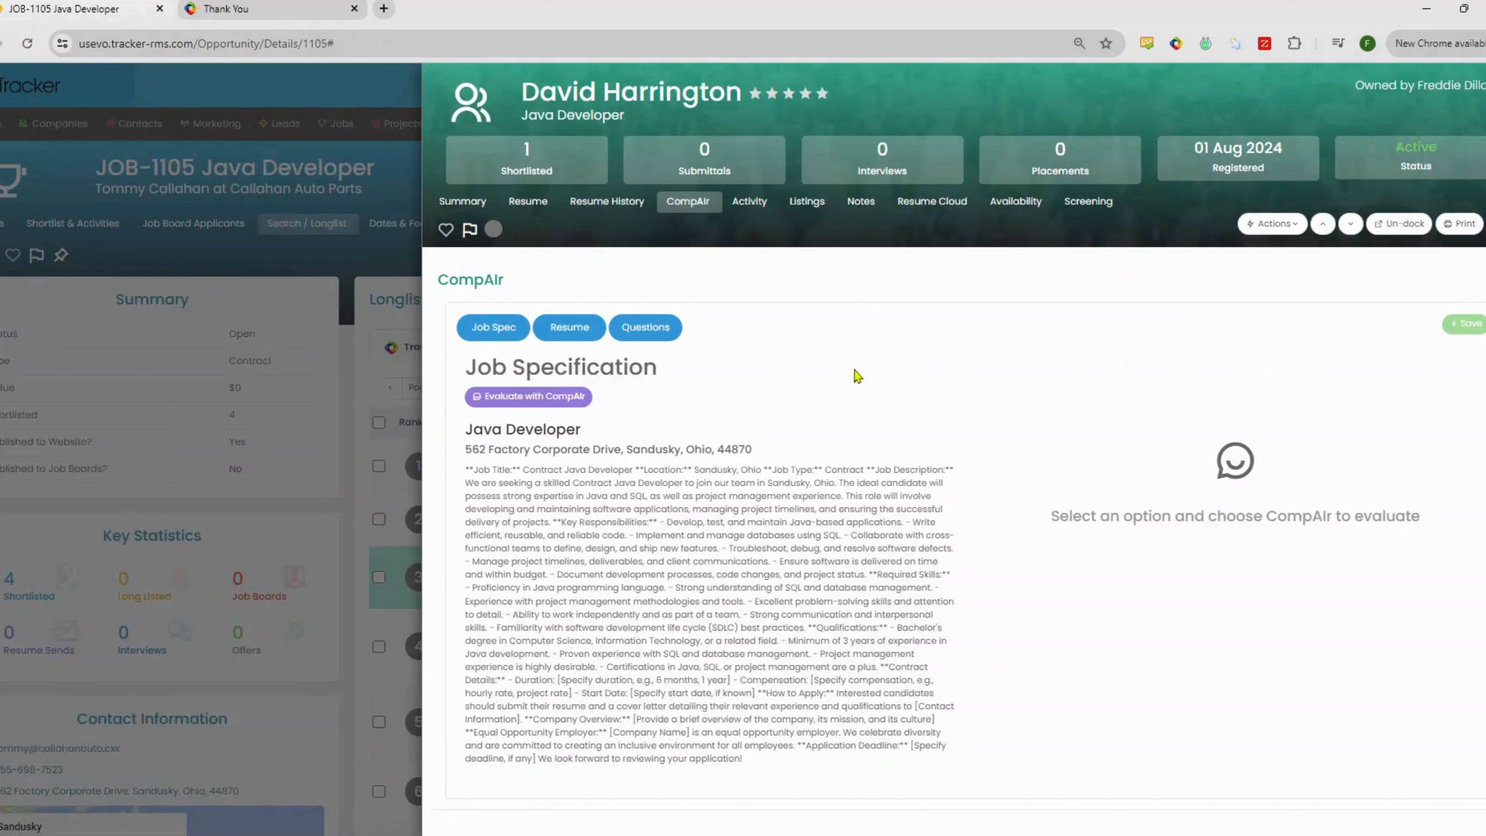
left_click(503, 397)
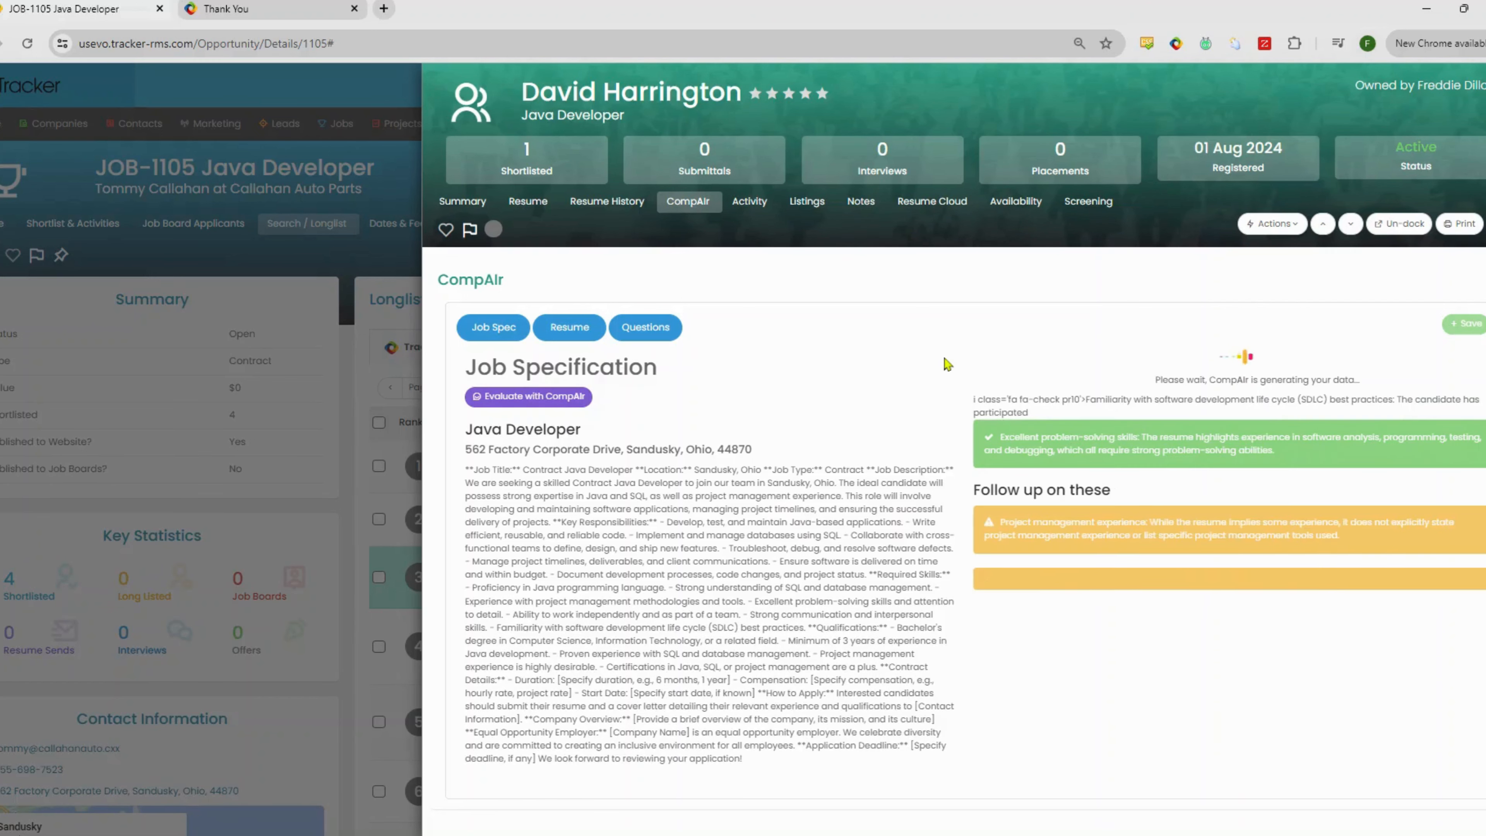
scroll(947, 363, "down", 3)
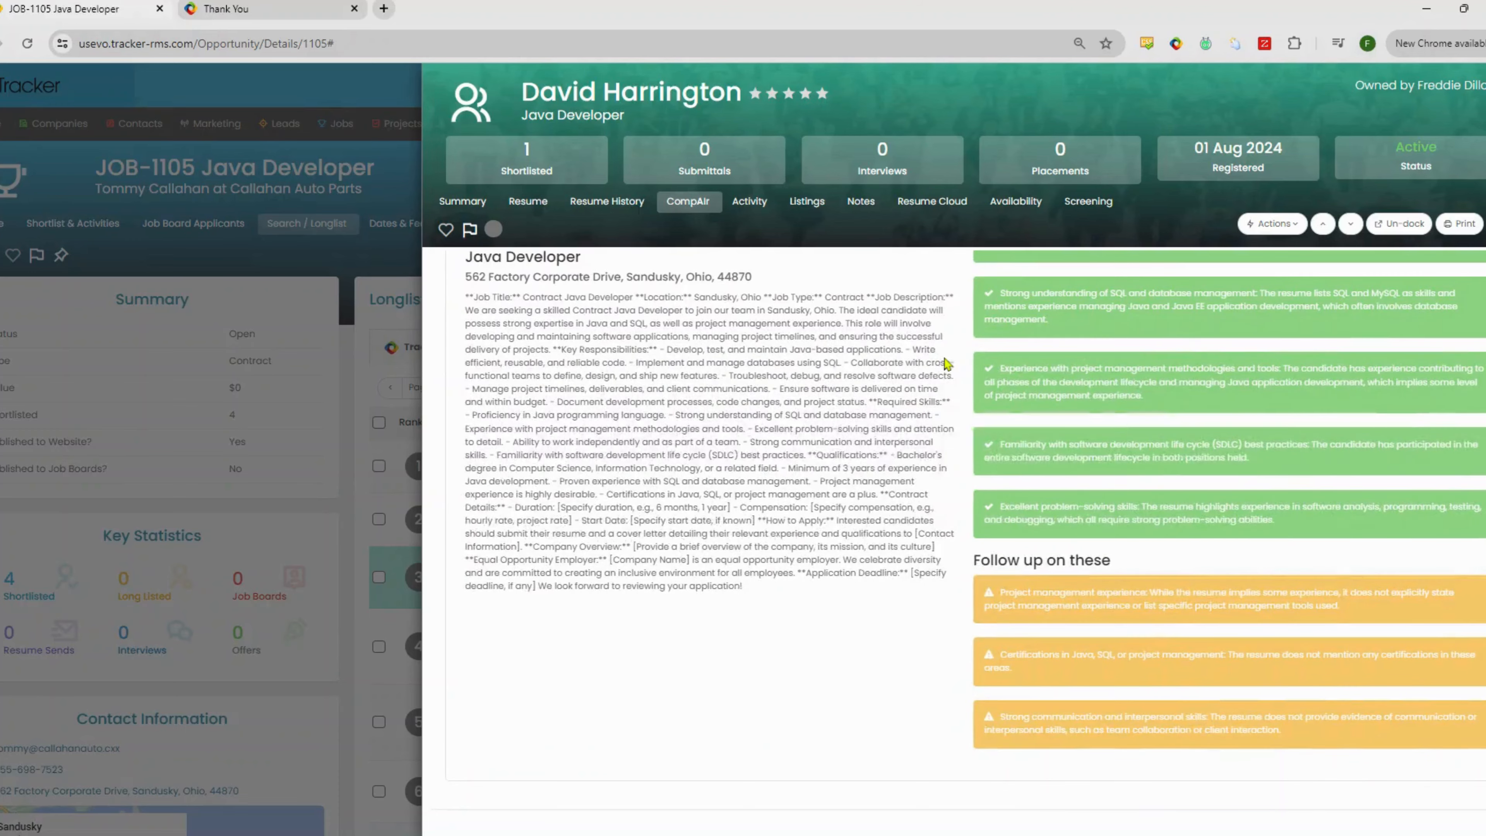
scroll(947, 362, "up", 3)
- Generate targeted questions for the third-ranked candidate with CompAIr, and read through them
left_click(655, 329)
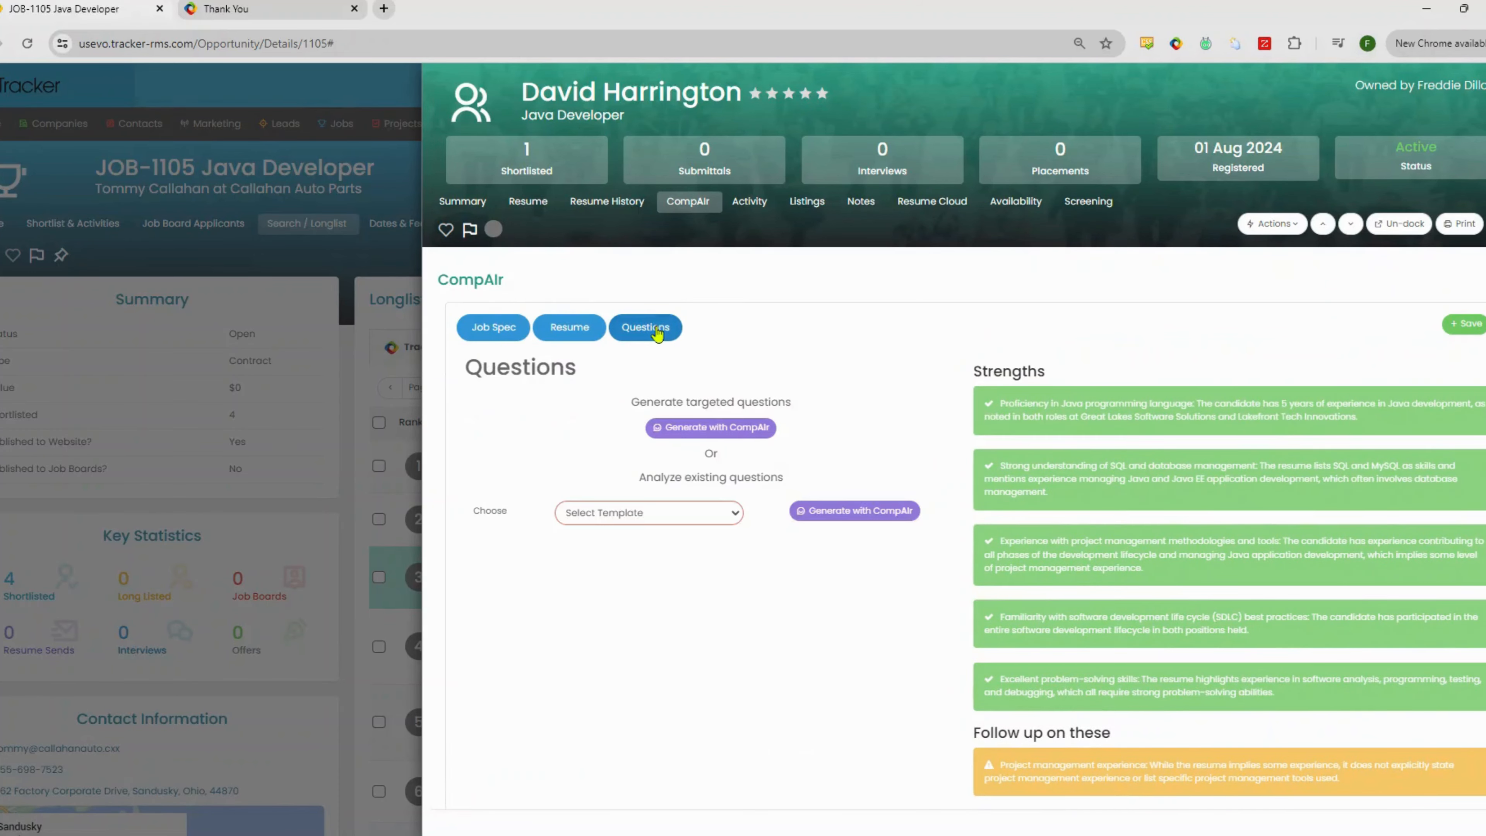
left_click(740, 428)
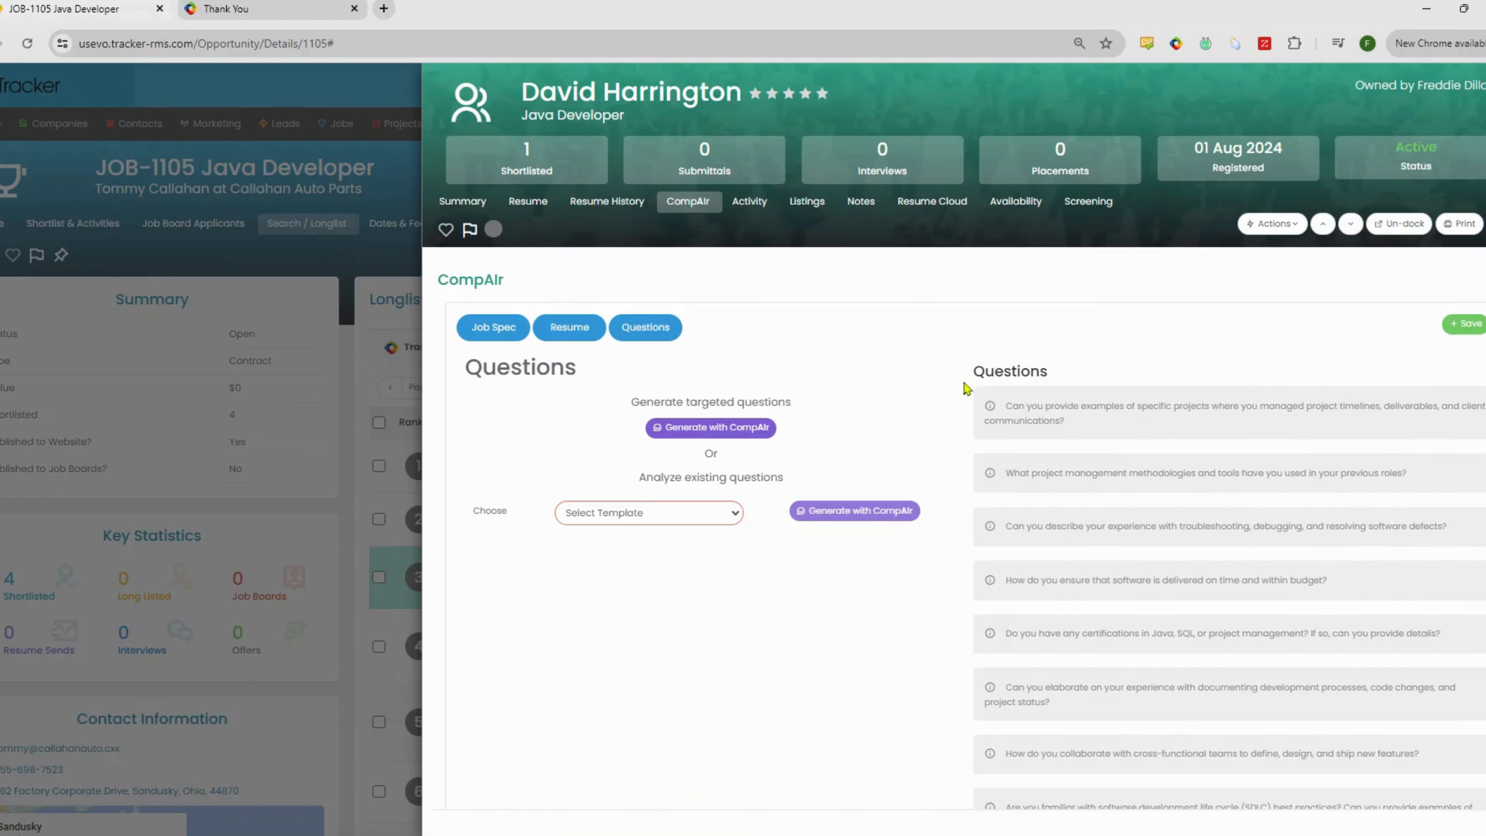
scroll(965, 388, "down", 3)
scroll(965, 388, "up", 4)
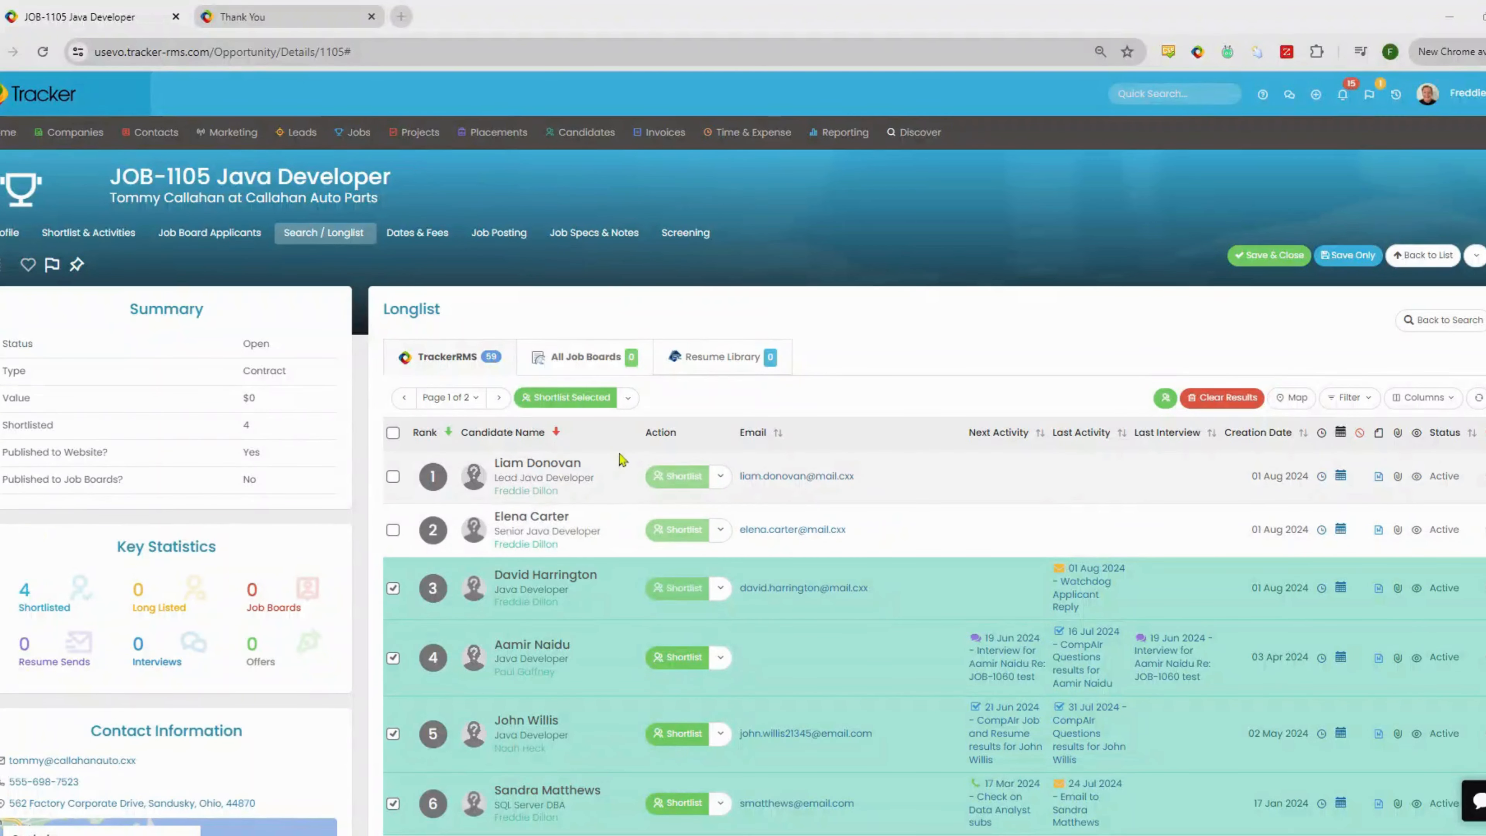
- Start an email to the selected longlist candidates with the Sending Job Description to Candidate template, and read through its text
left_click(628, 399)
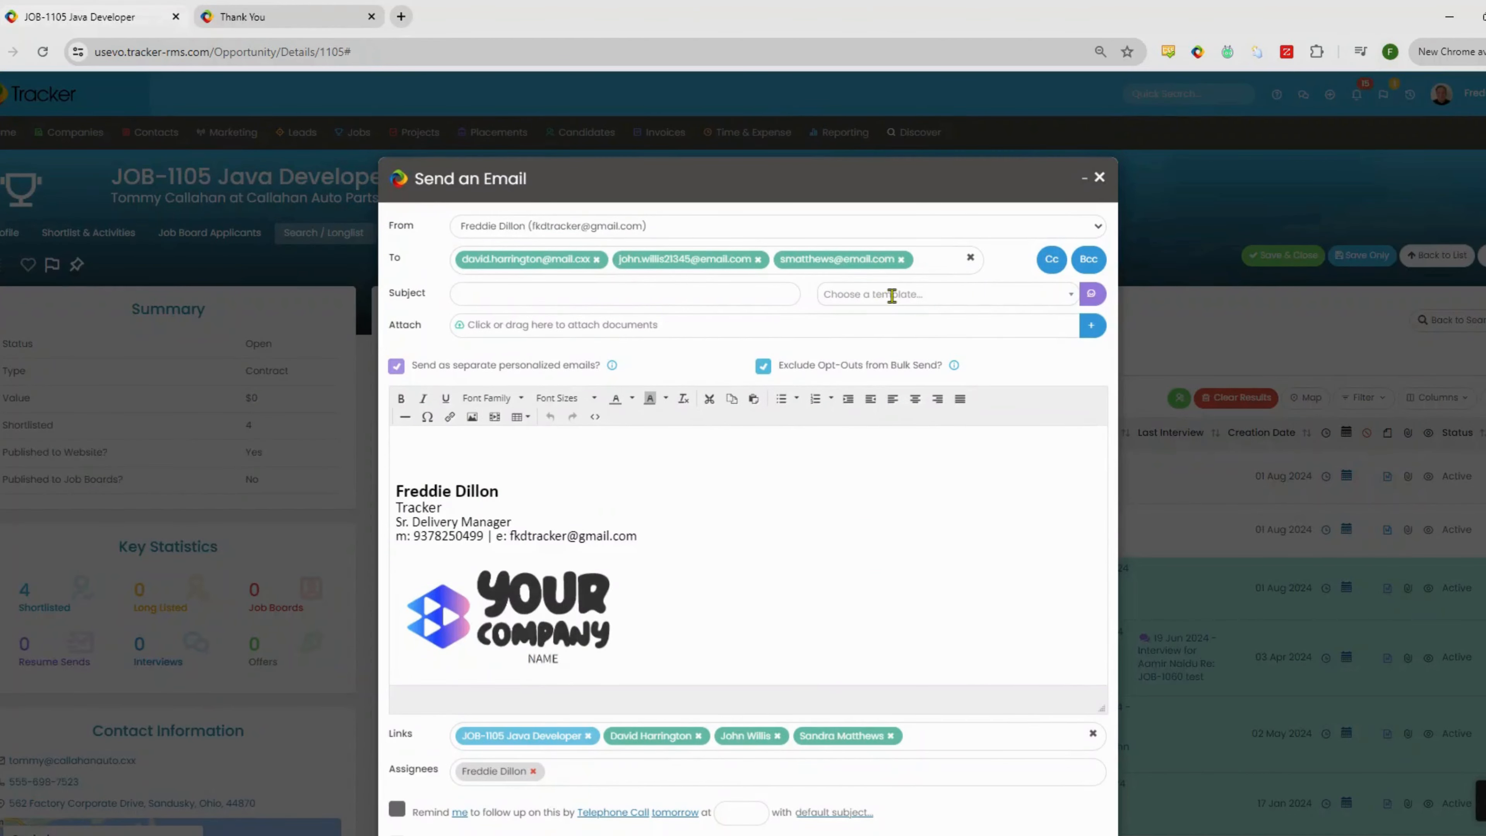
left_click(1045, 304)
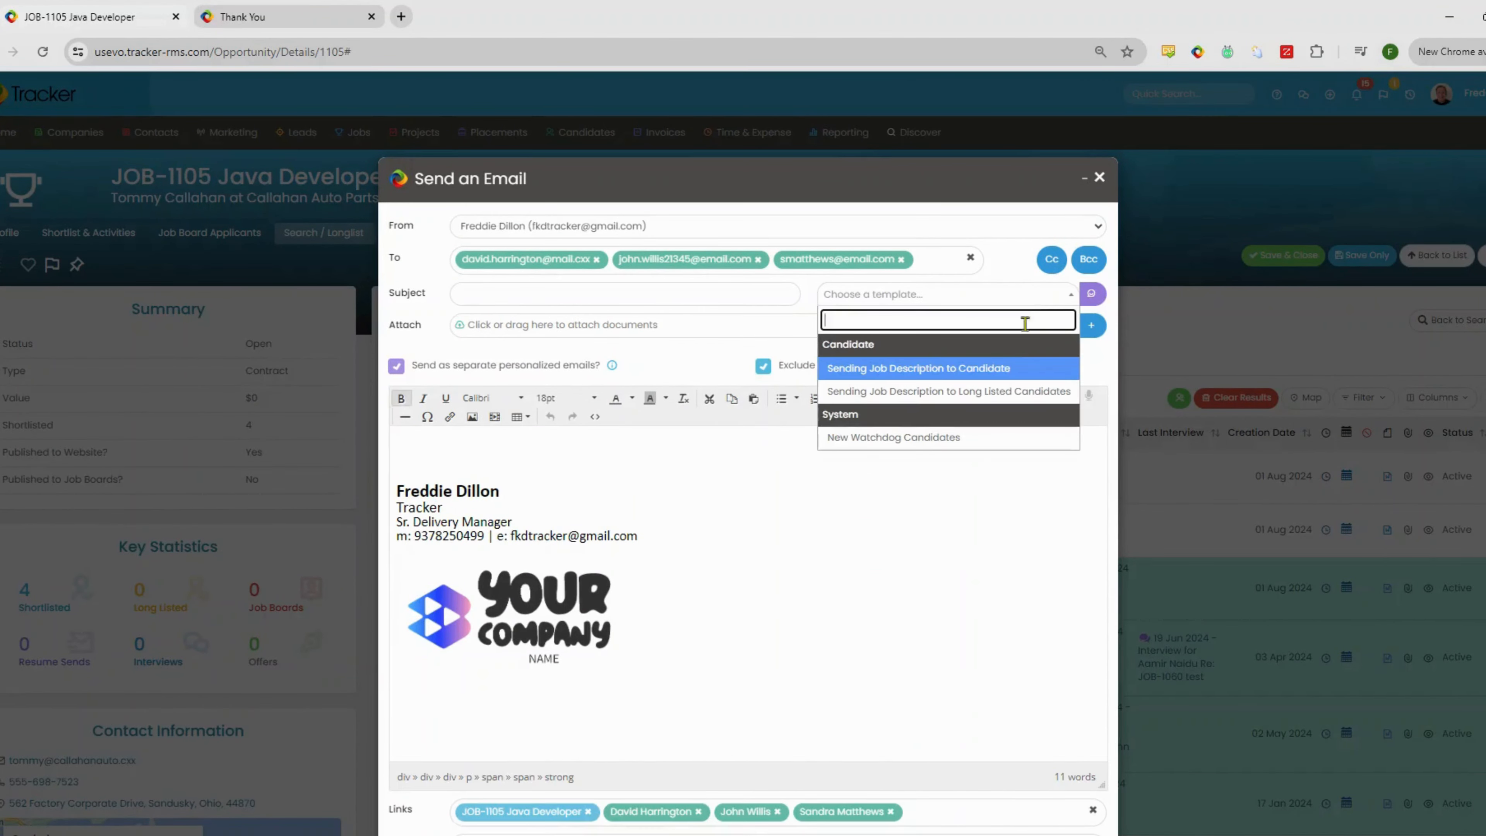
left_click(1007, 368)
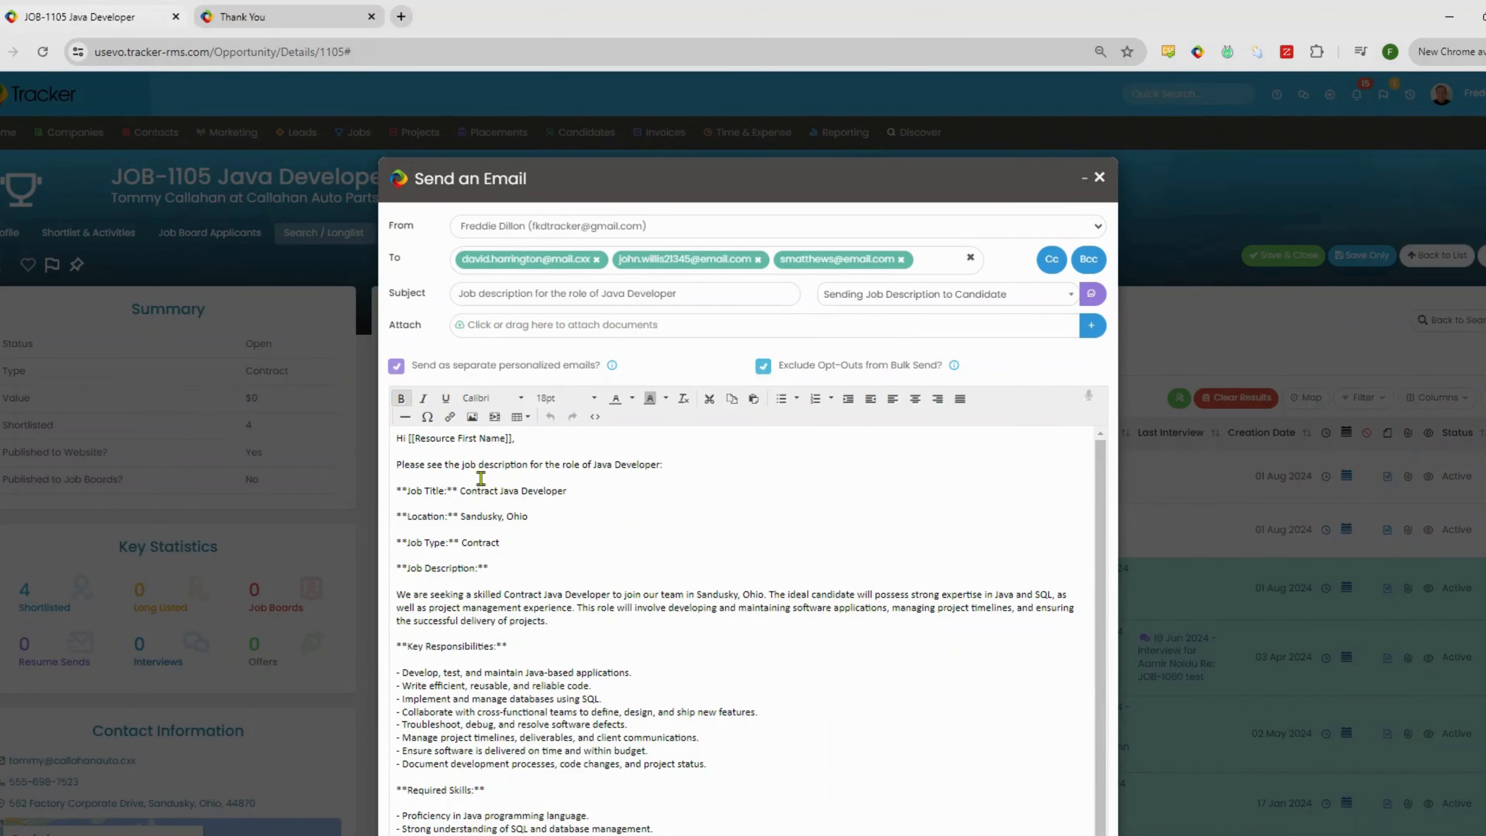
scroll(480, 479, "down", 3)
scroll(480, 478, "down", 10)
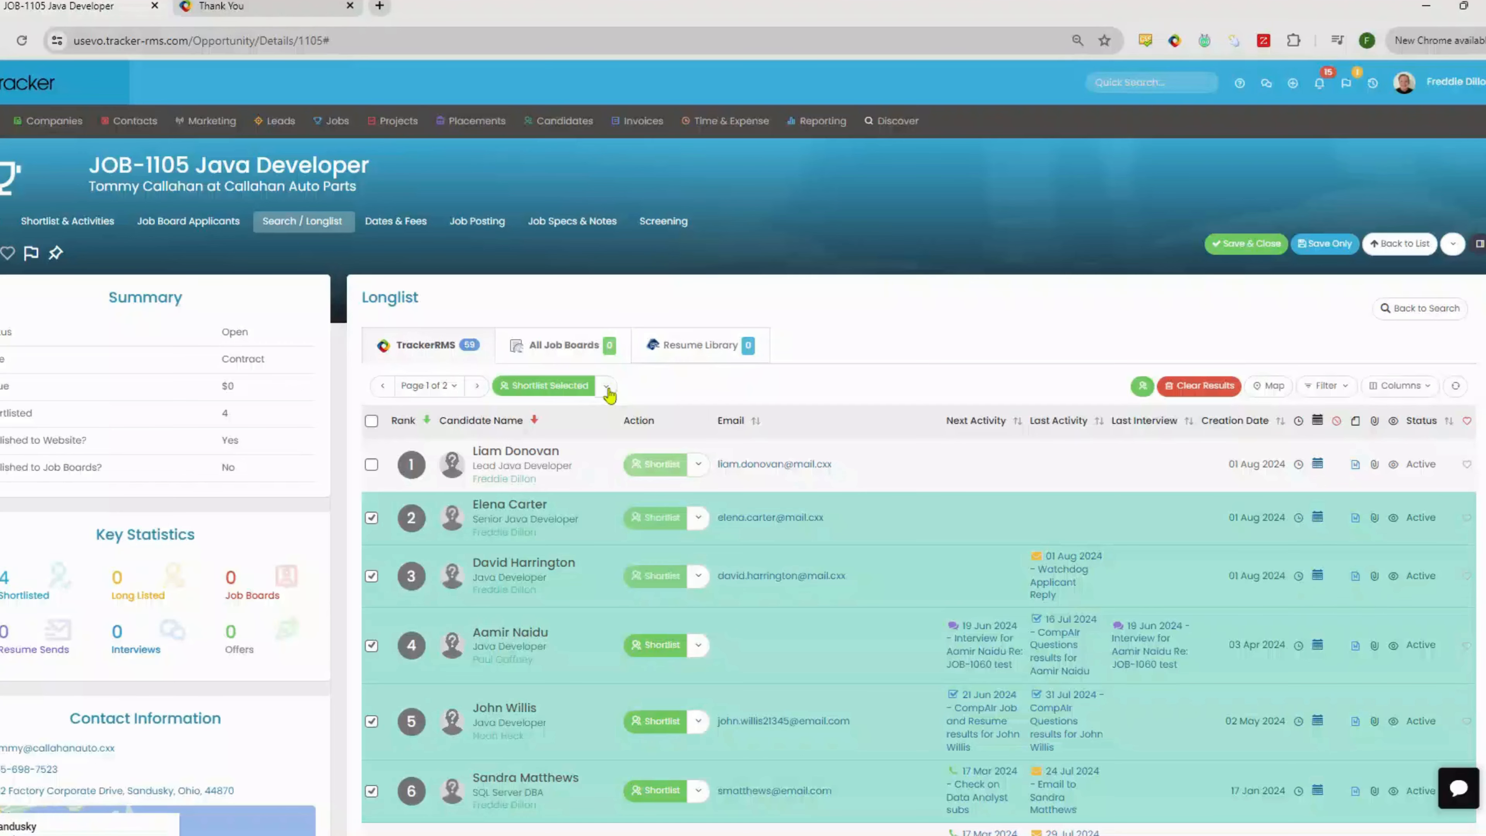
- Start a sequence for the selected longlist candidates, and look through the sequence template choices
left_click(607, 386)
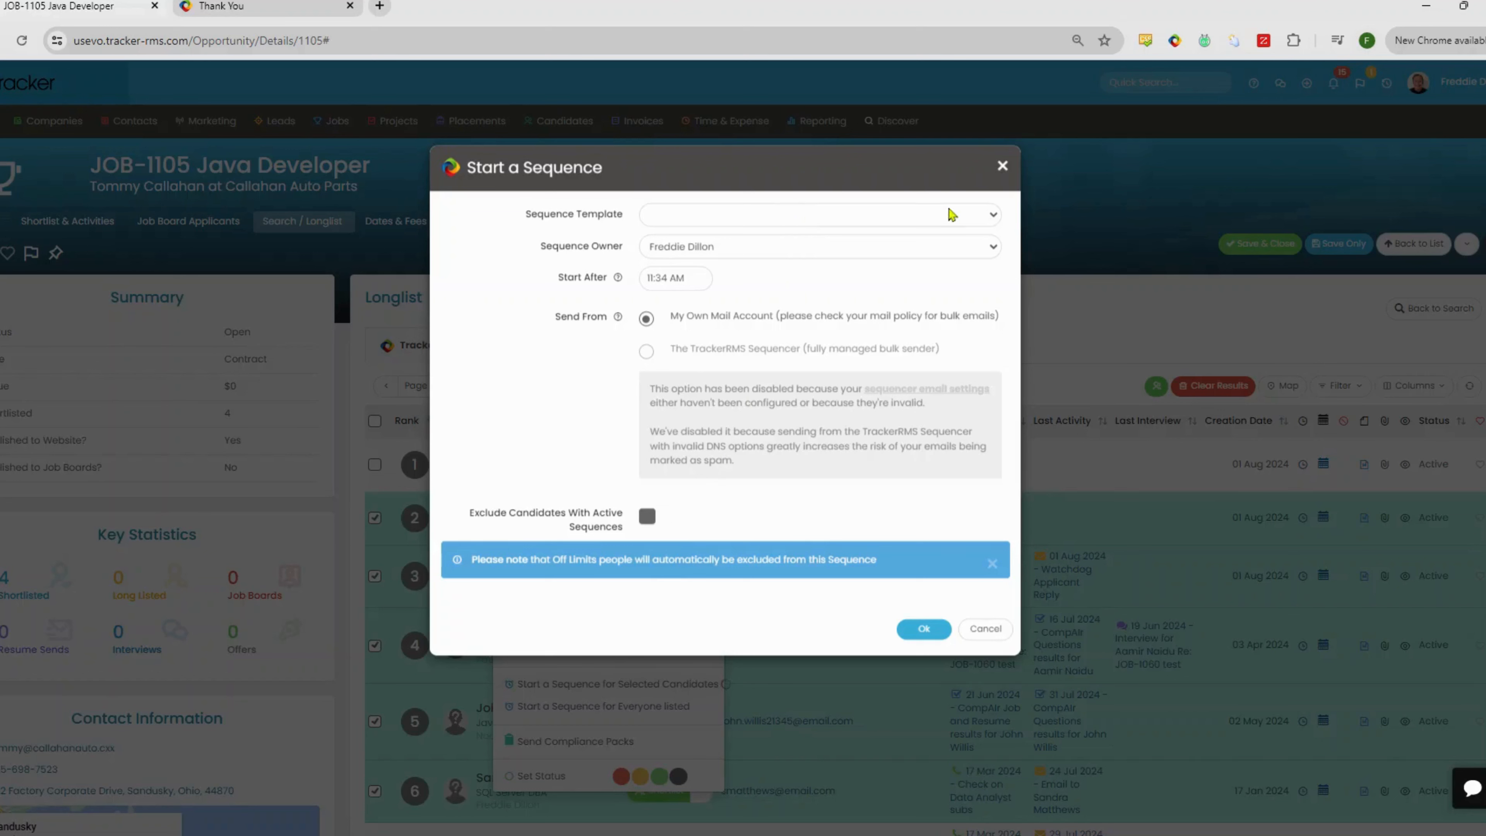
left_click(974, 220)
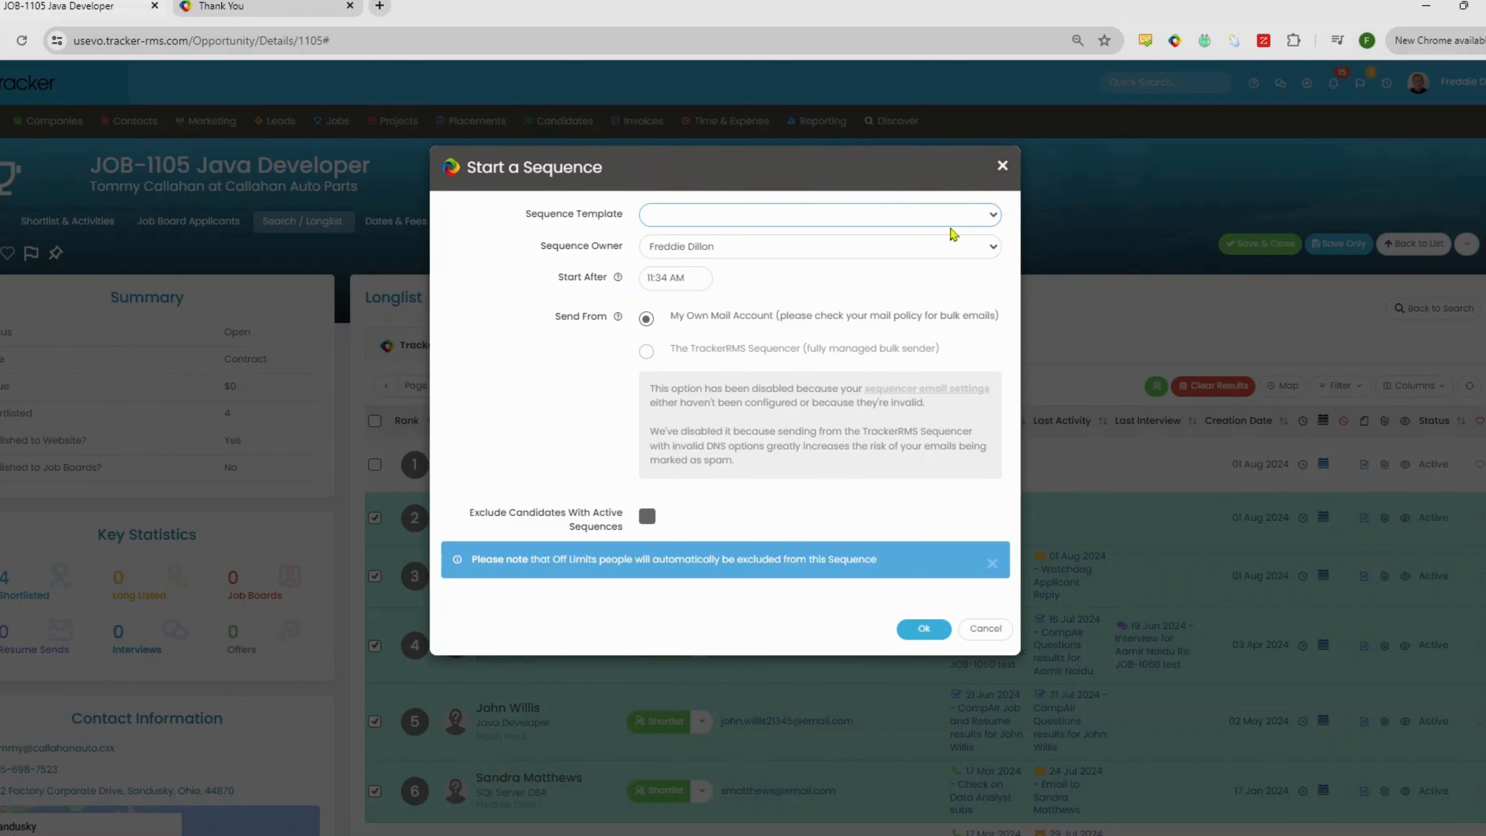
left_click(943, 252)
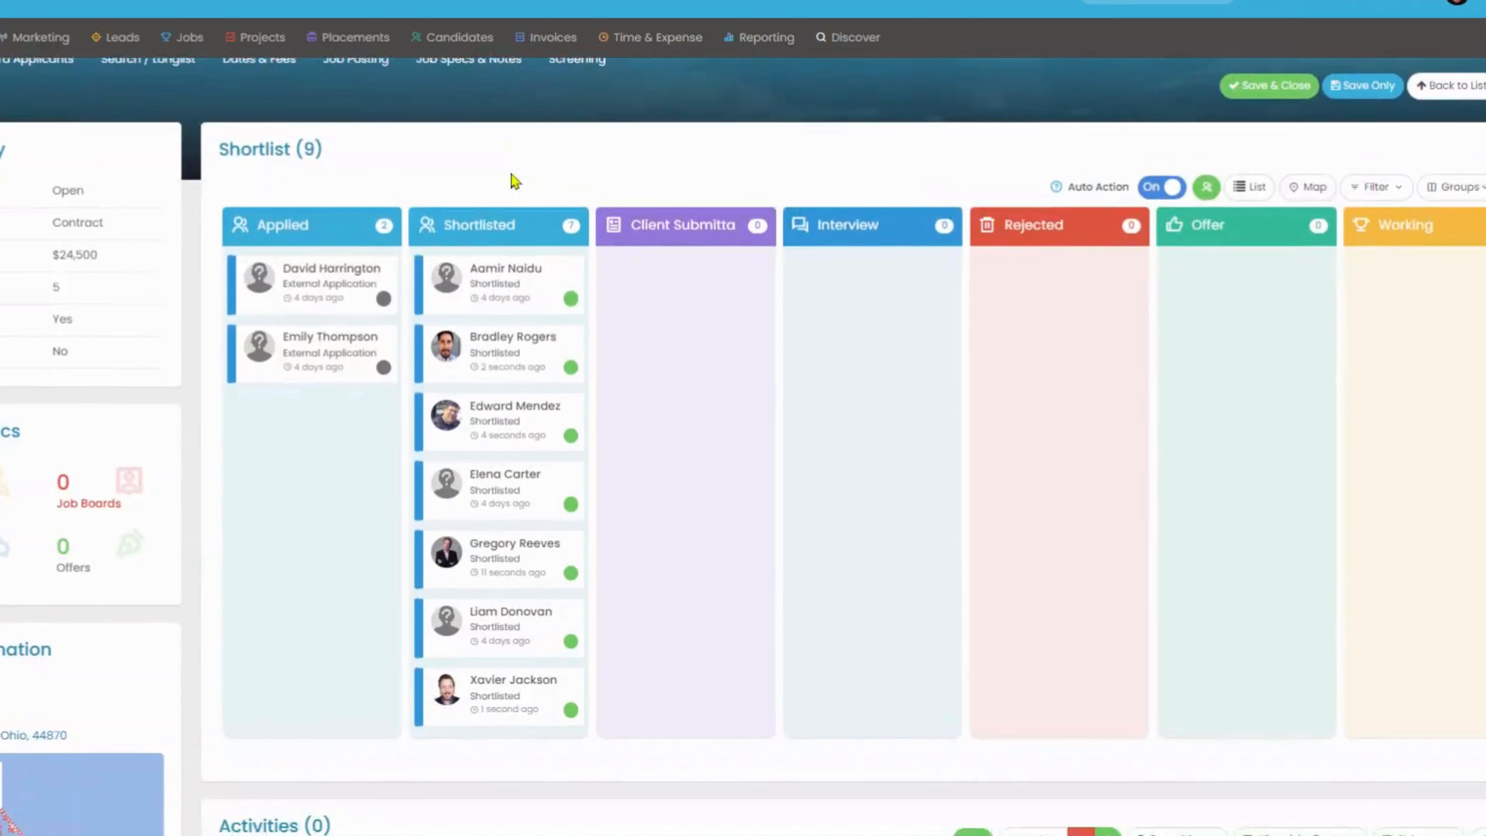
- Evaluate the second candidate in the Applied stage against the job specification with CompAIr, read the assessment and return to the shortlist
scroll(527, 170, "up", 2)
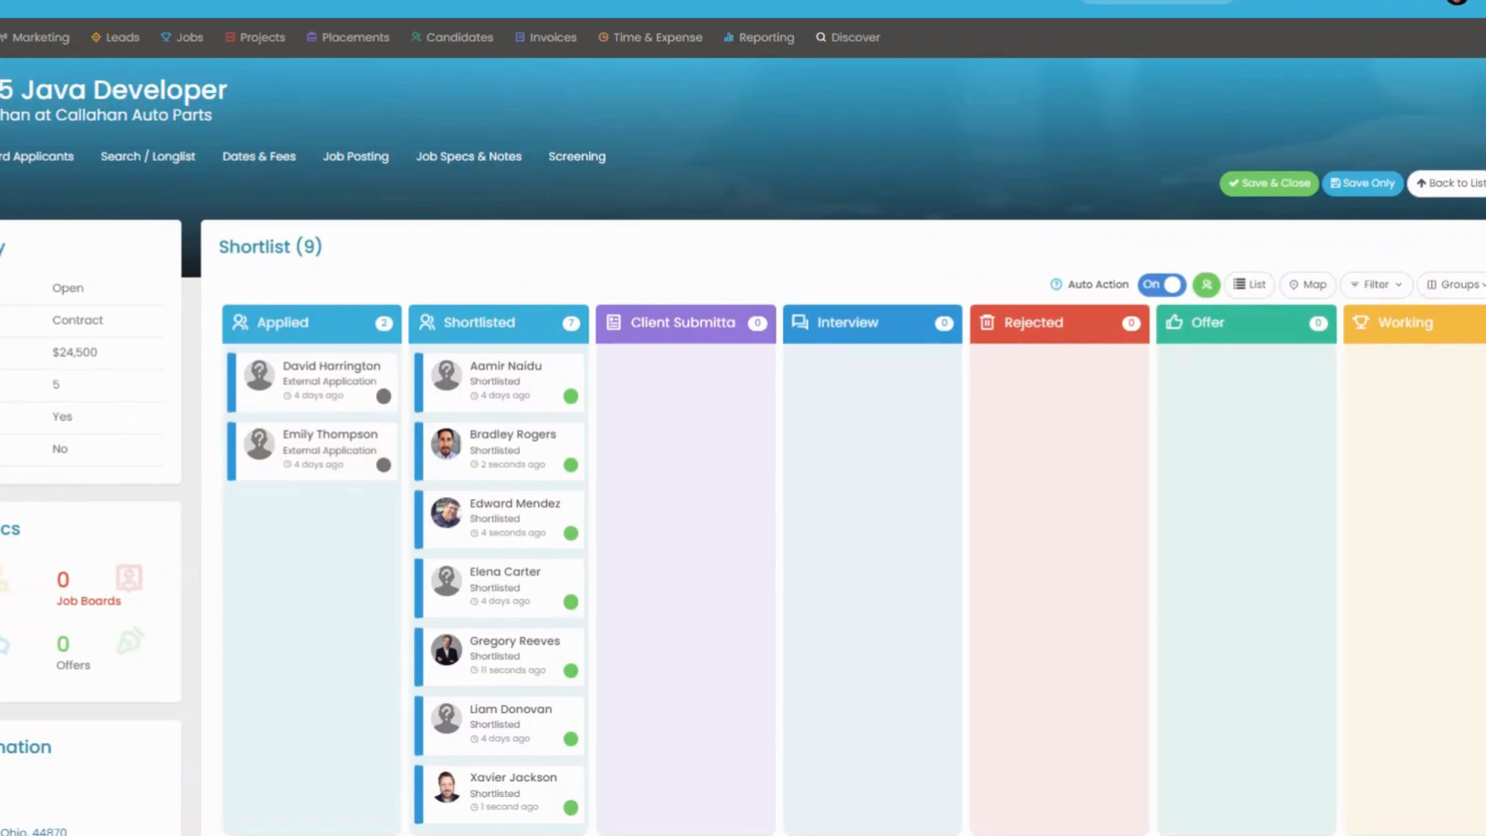
left_click(303, 449)
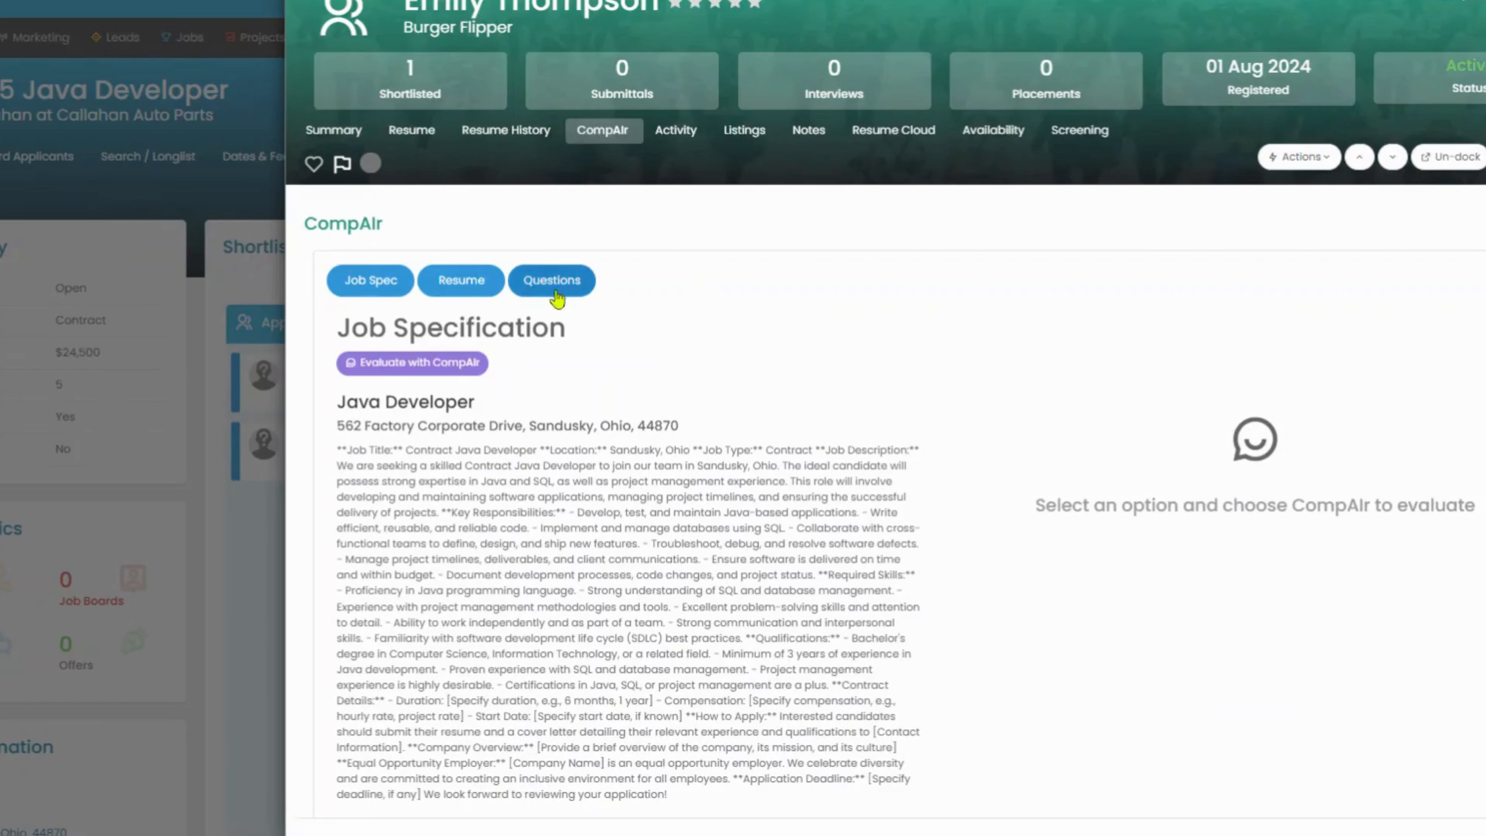
left_click(427, 370)
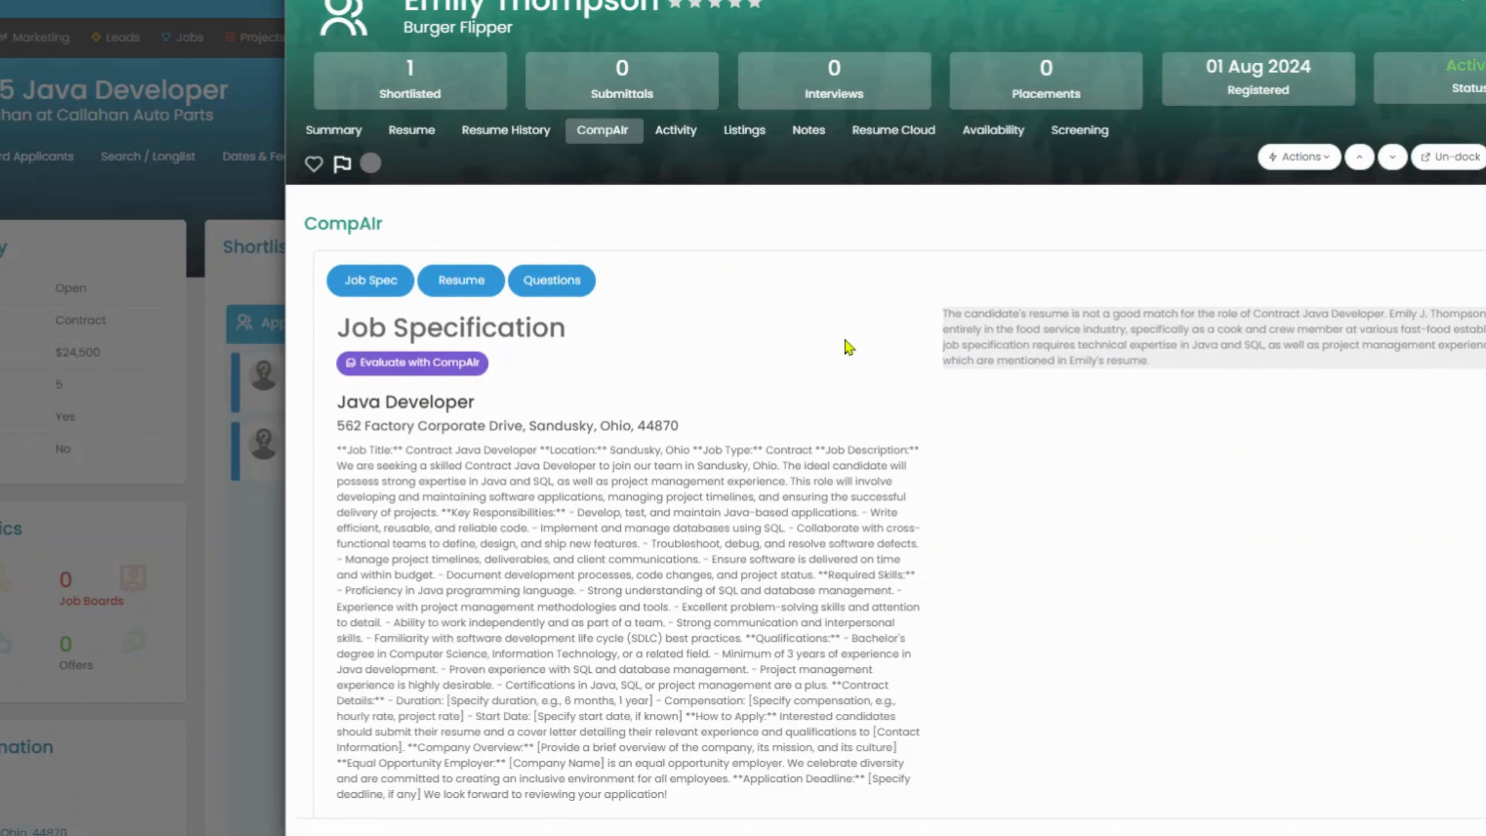
left_click(1484, 157)
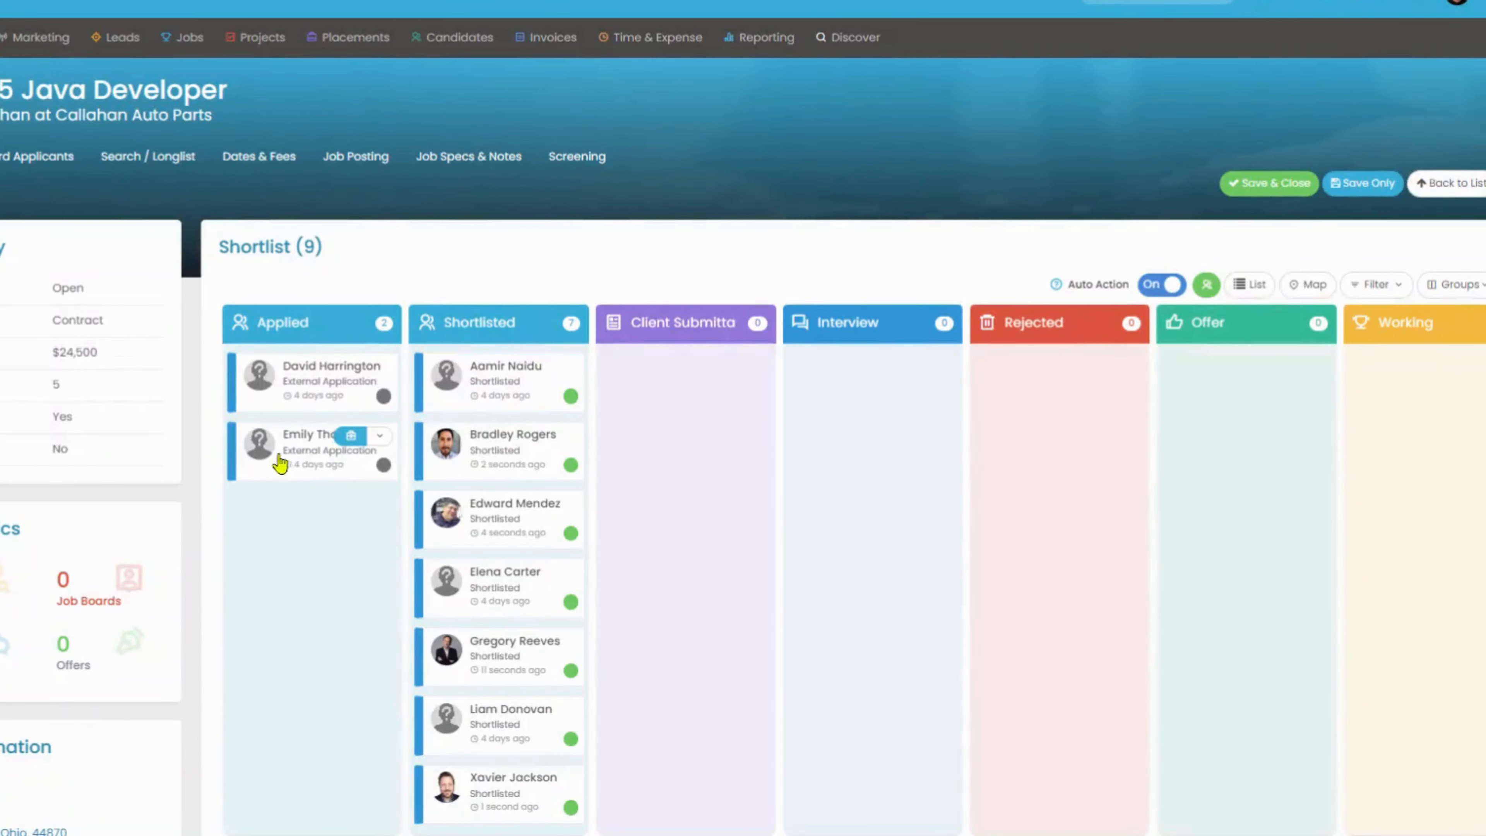
- Move the second Applied candidate to the Rejected stage with the status Rejected By Us and a rejection reason
left_click_drag(281, 464, 991, 404)
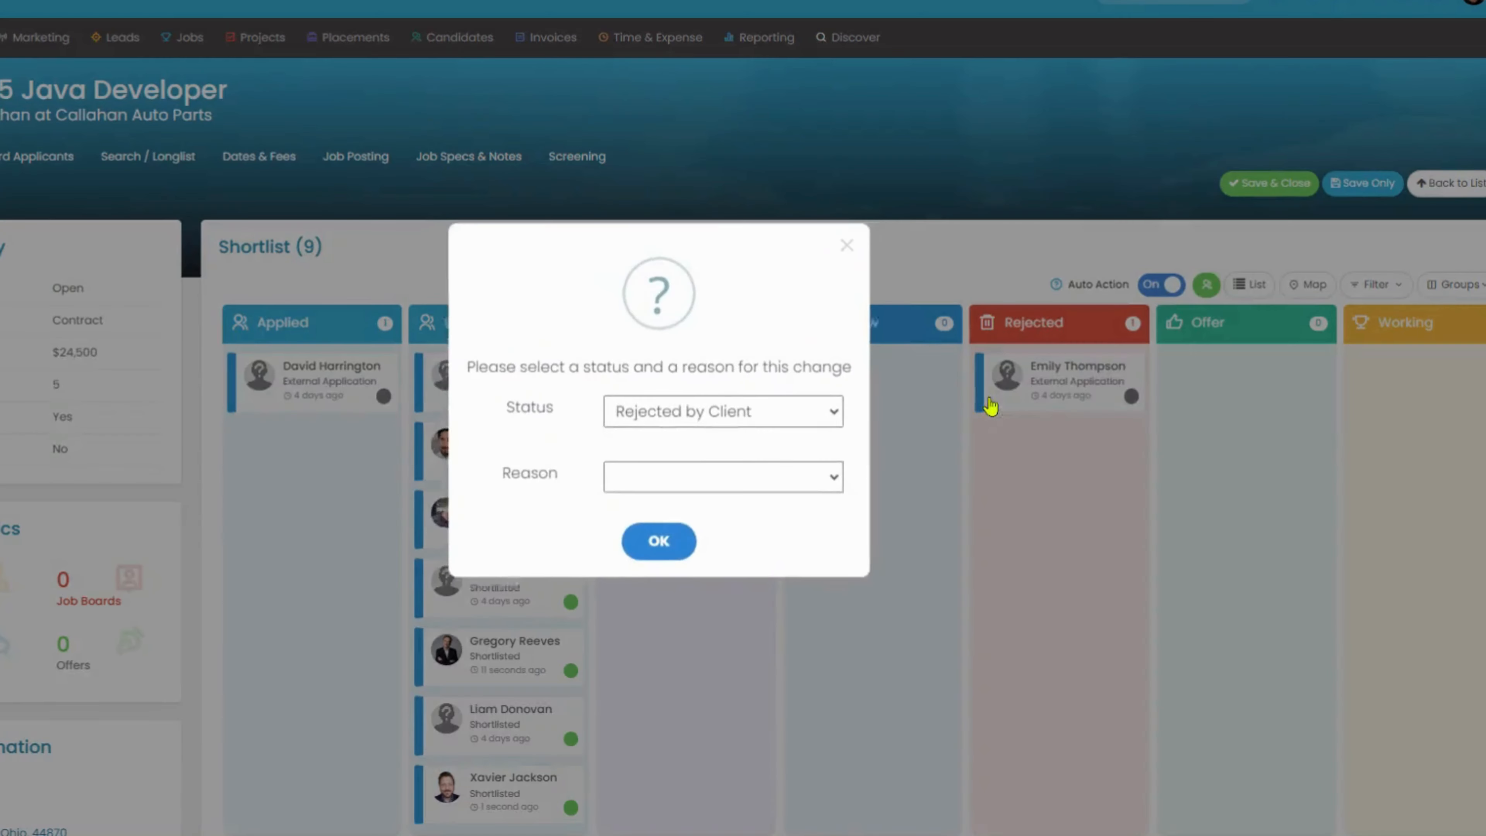
left_click(760, 414)
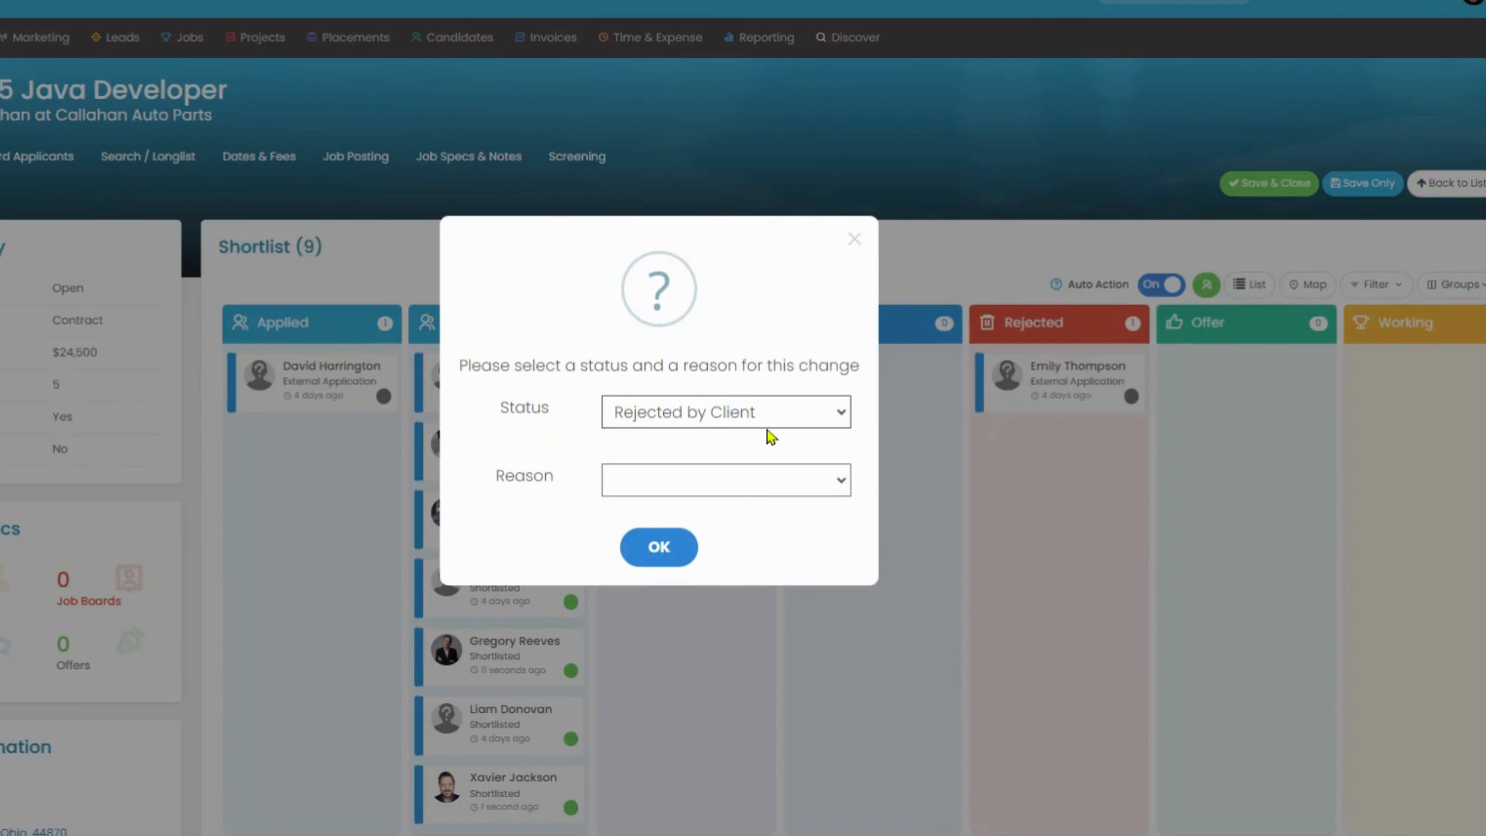
left_click(767, 444)
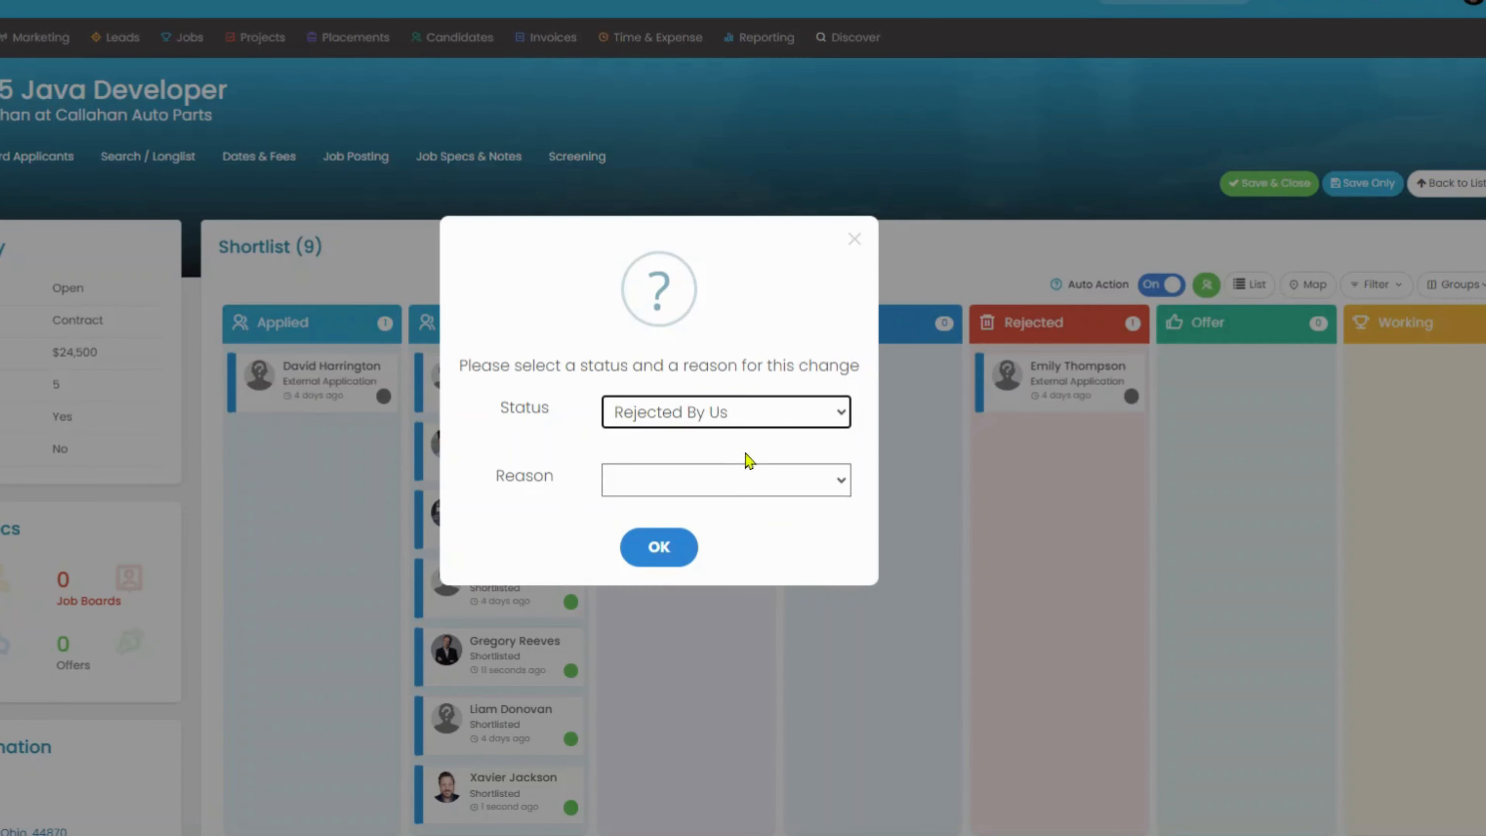
left_click(762, 507)
left_click(658, 549)
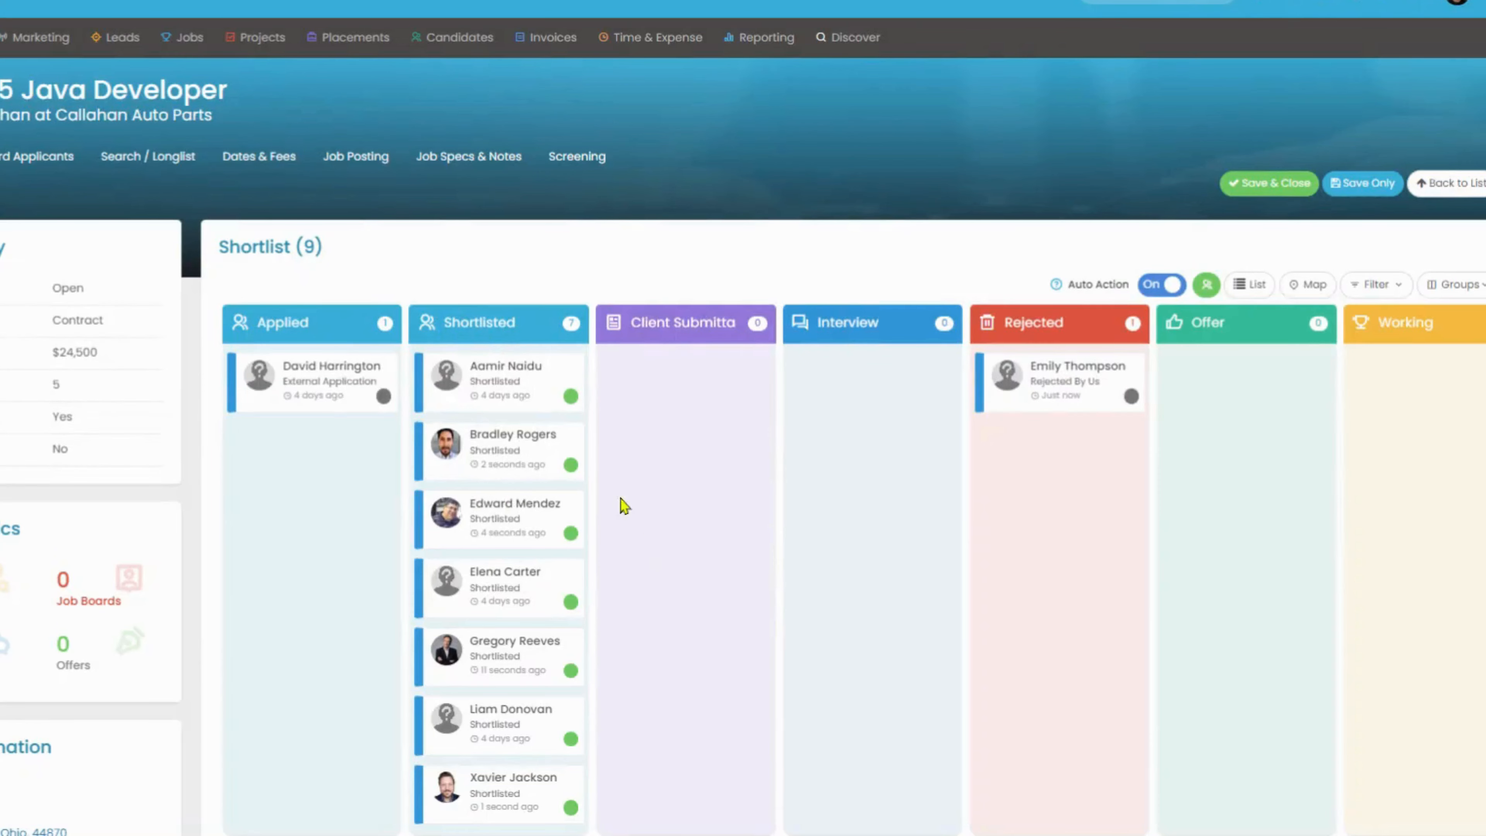
- Evaluate the remaining Applied candidate against the job specification with CompAIr, and read through the strengths and follow-up points
mouse_move(305, 372)
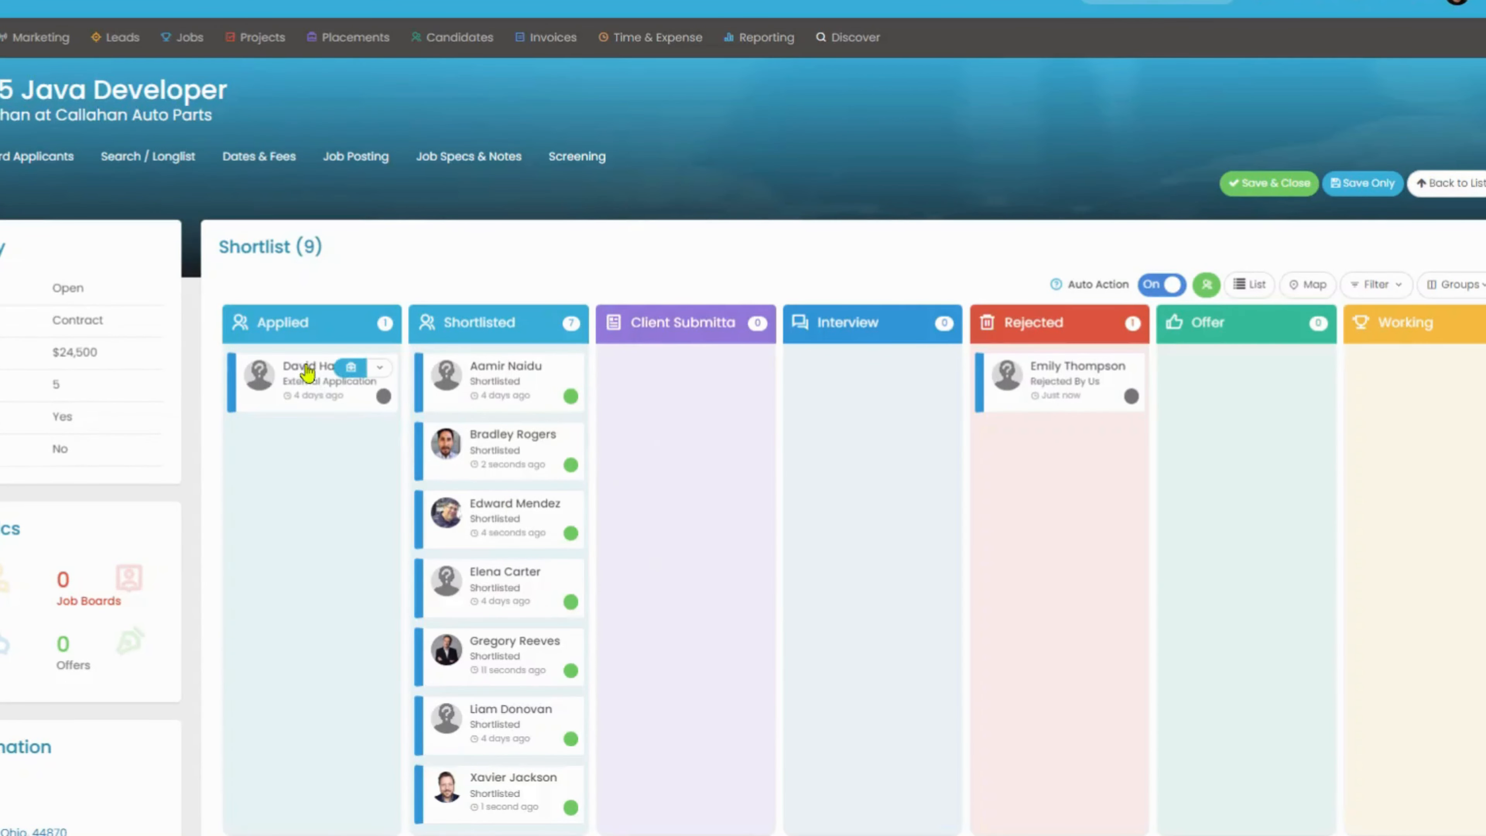
left_click(291, 375)
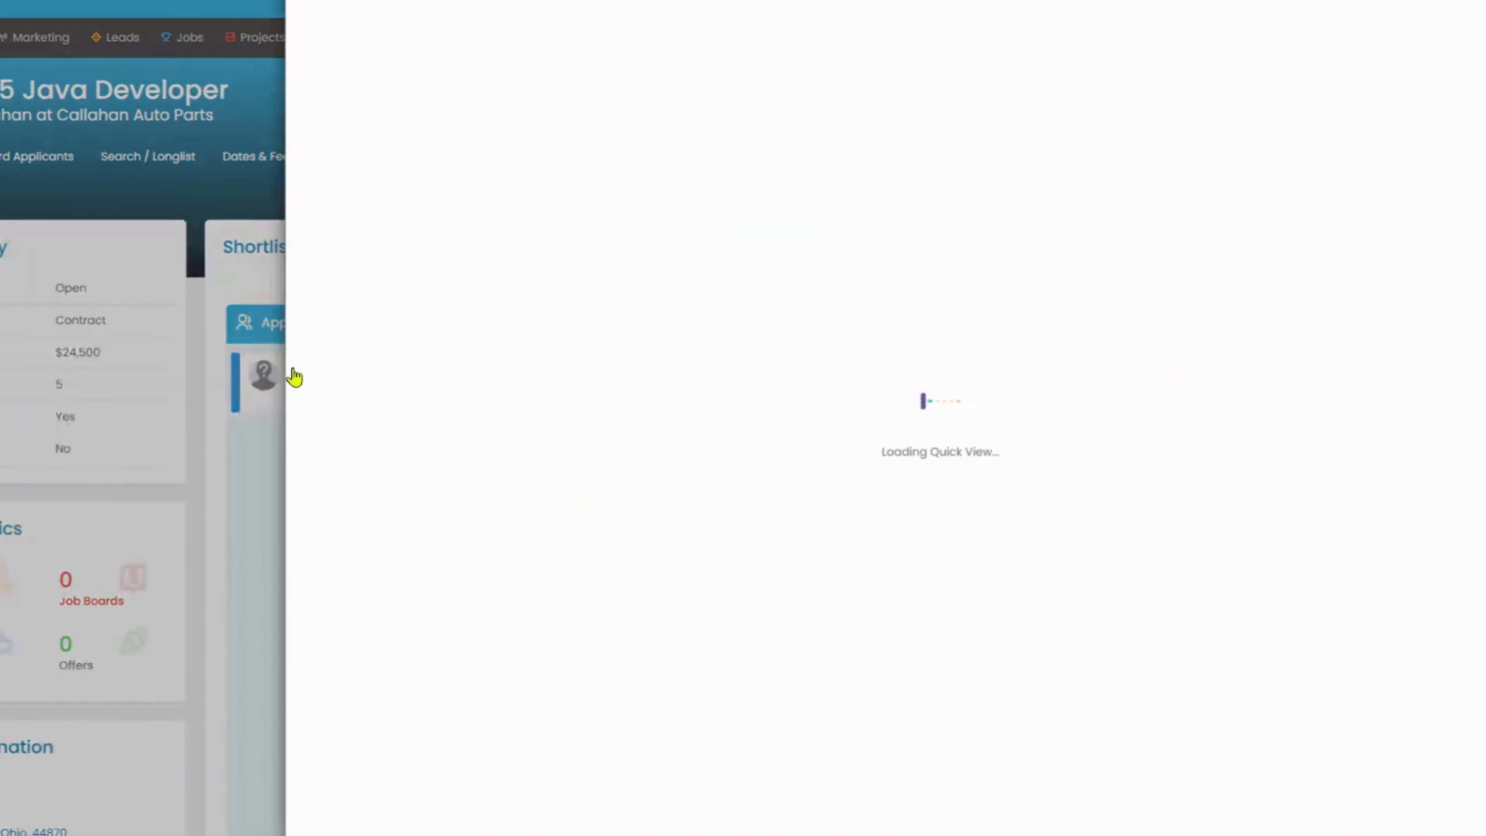
left_click(602, 130)
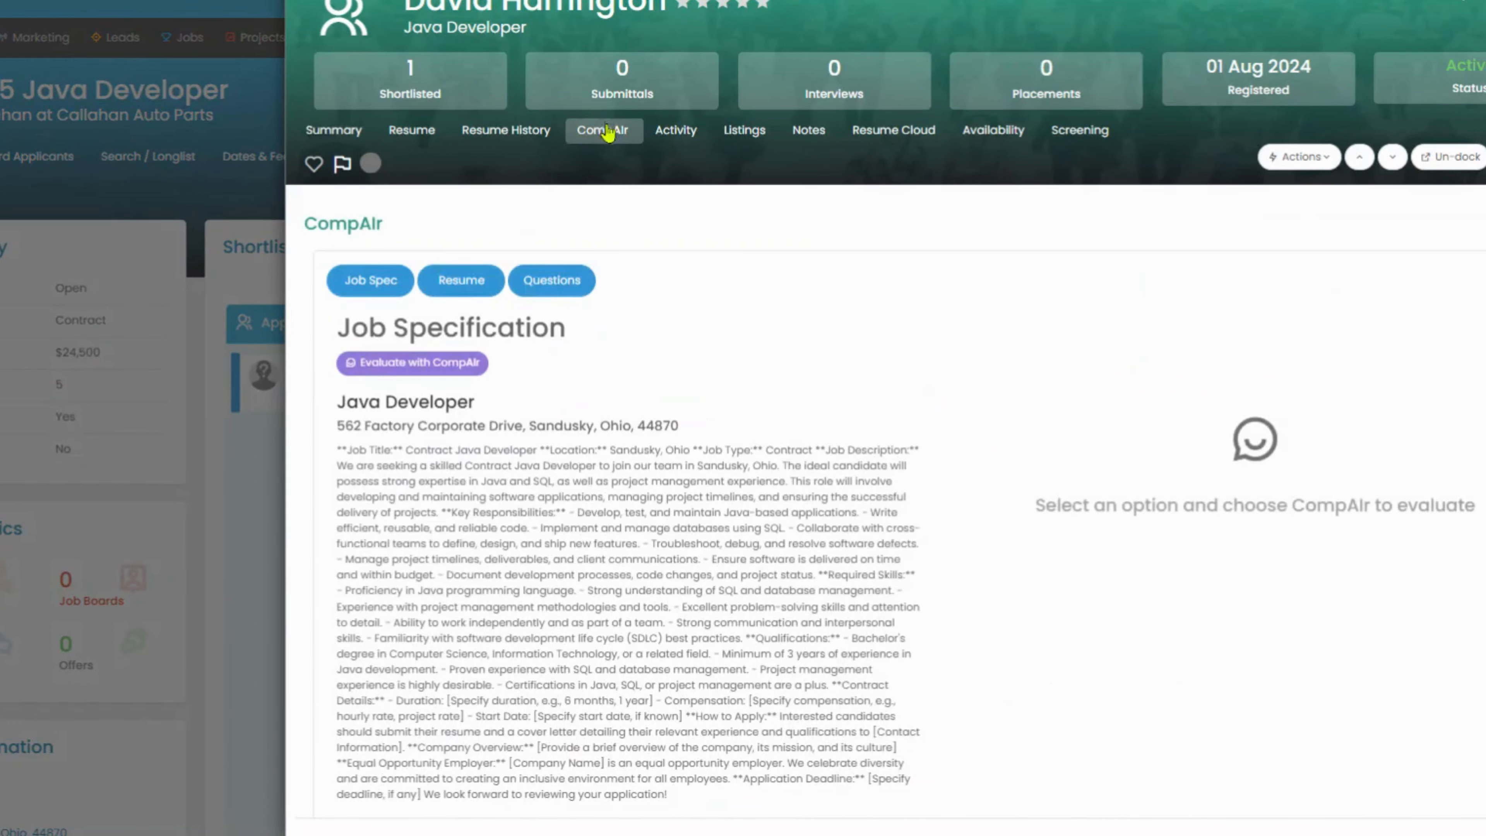
left_click(462, 363)
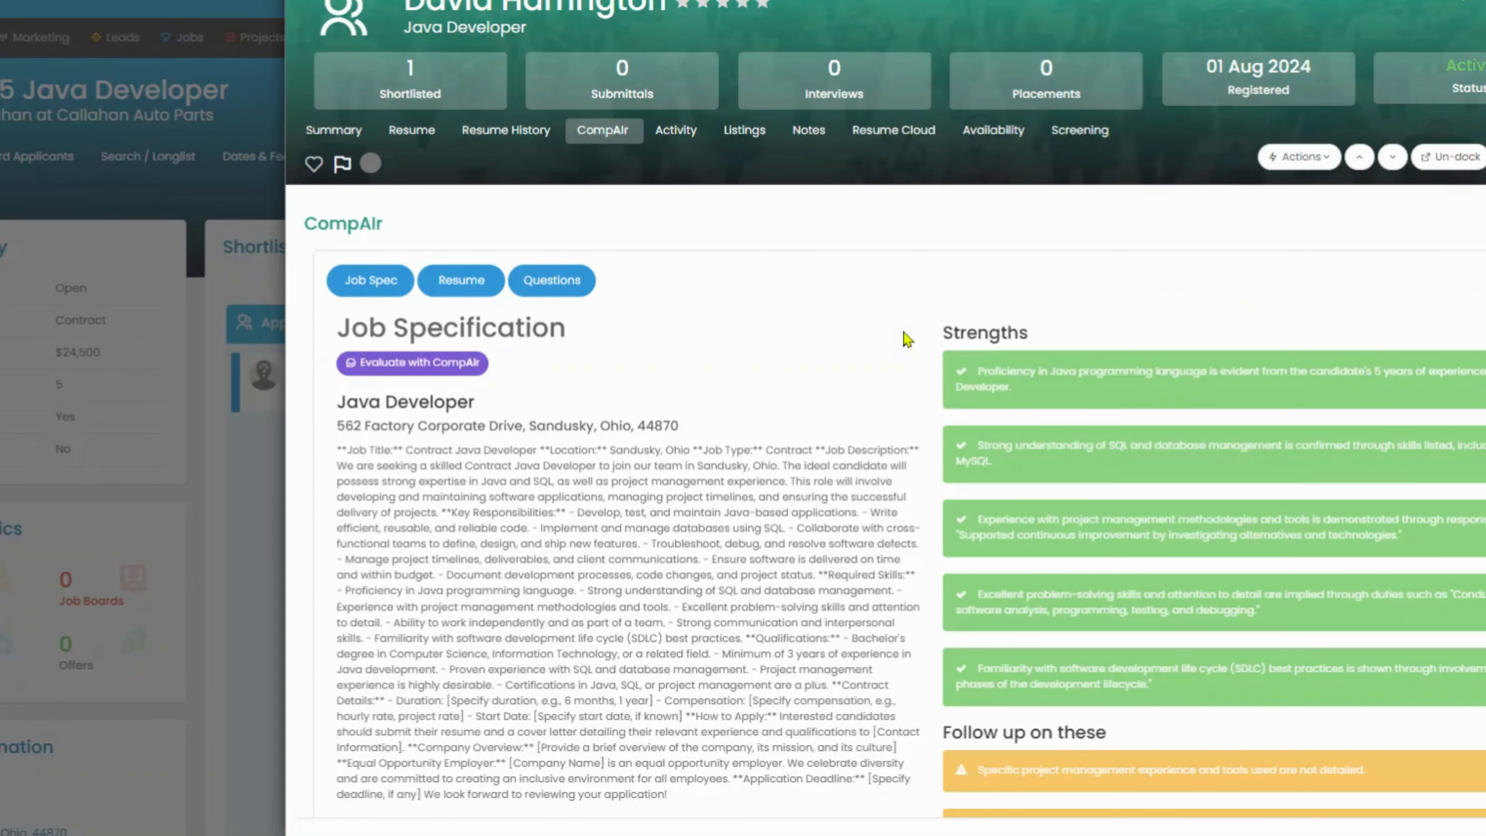
scroll(906, 334, "down", 6)
scroll(904, 330, "up", 4)
scroll(904, 332, "down", 1)
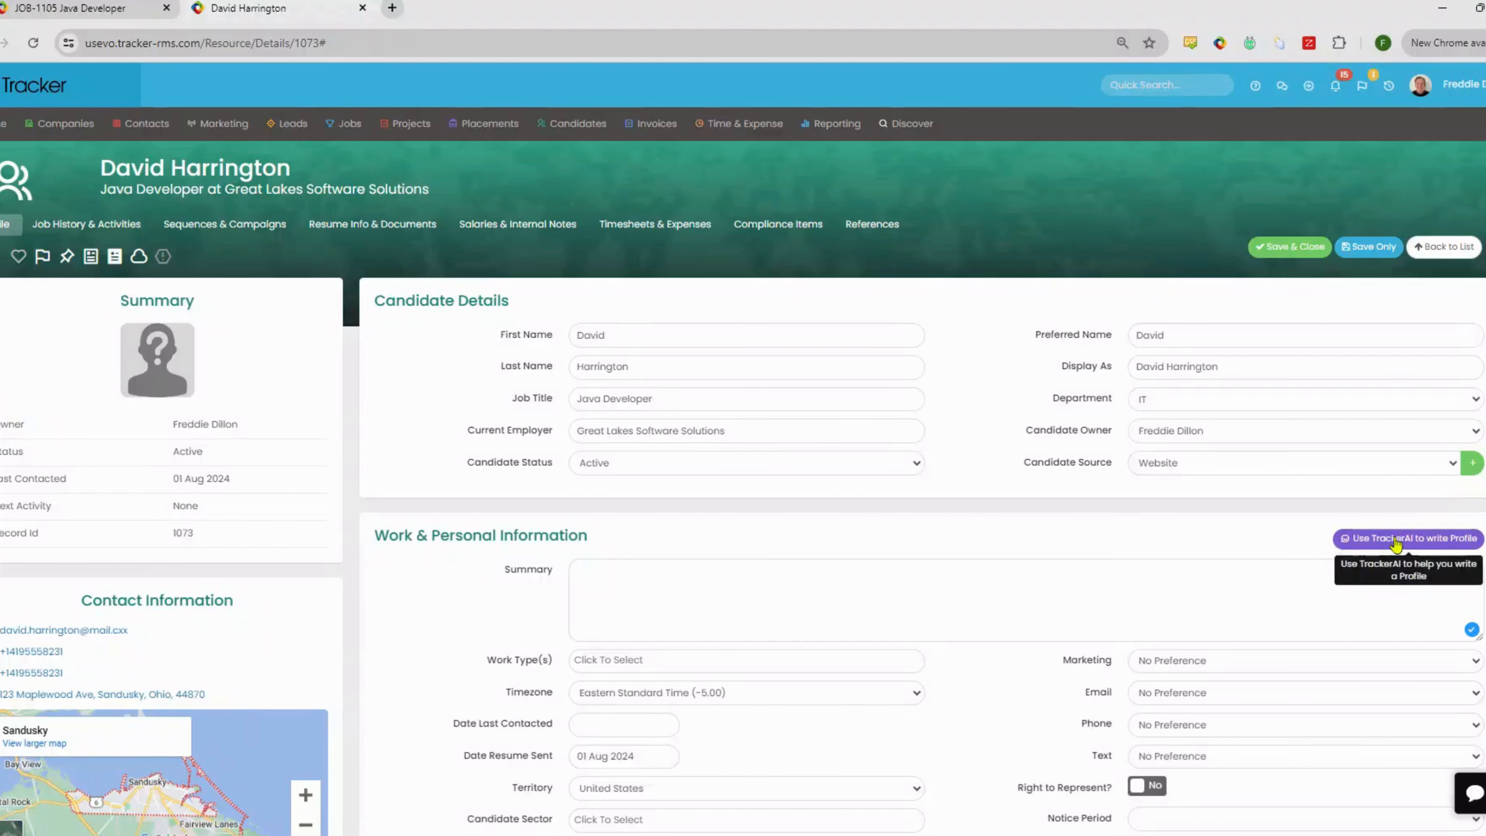
- Generate a bulleted summary of the candidate's resume in up to 5 bullet points with TrackerAI, and use it as the profile
left_click(1397, 540)
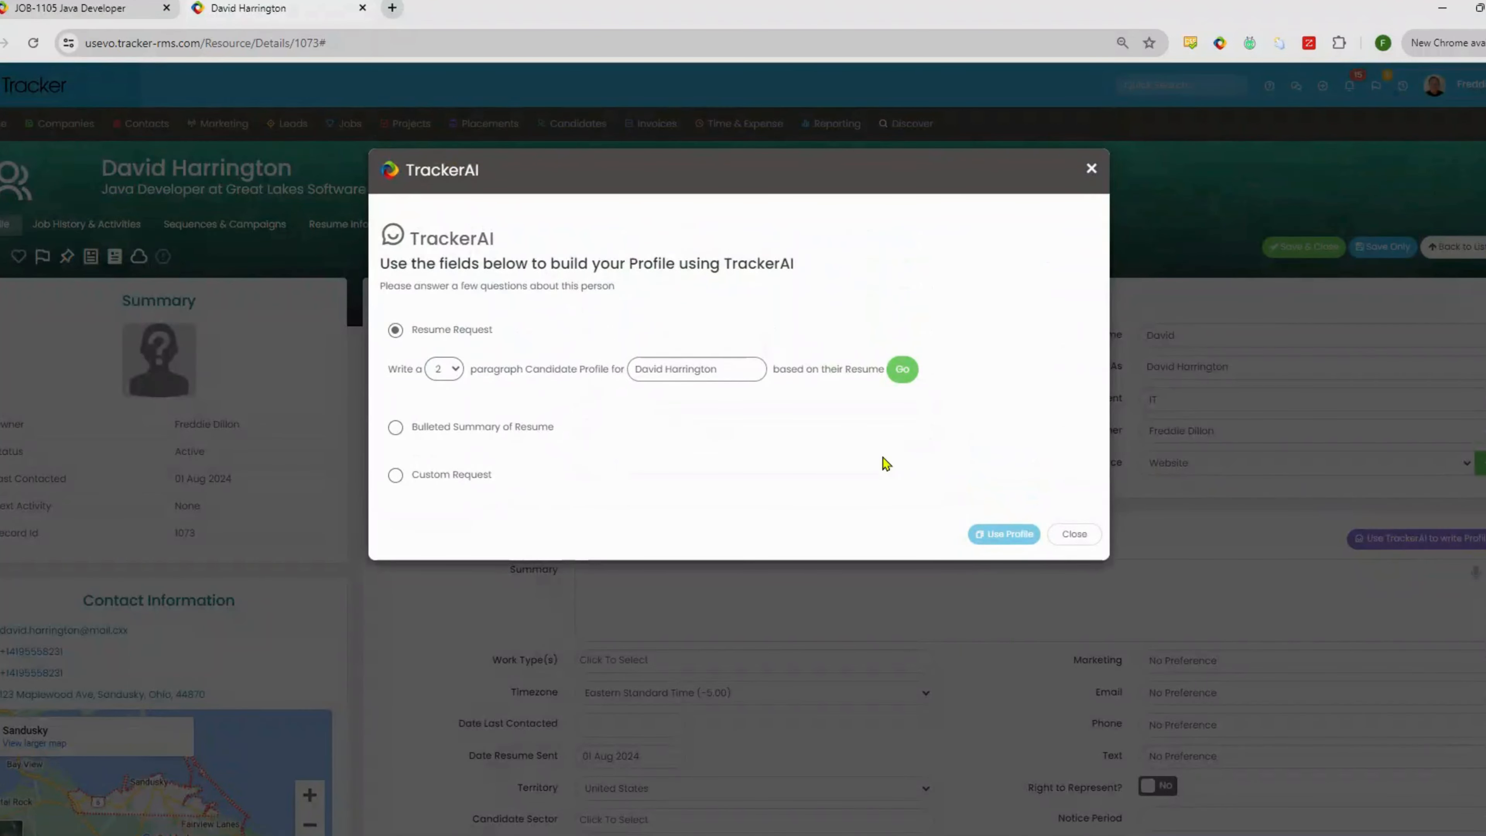
left_click(396, 427)
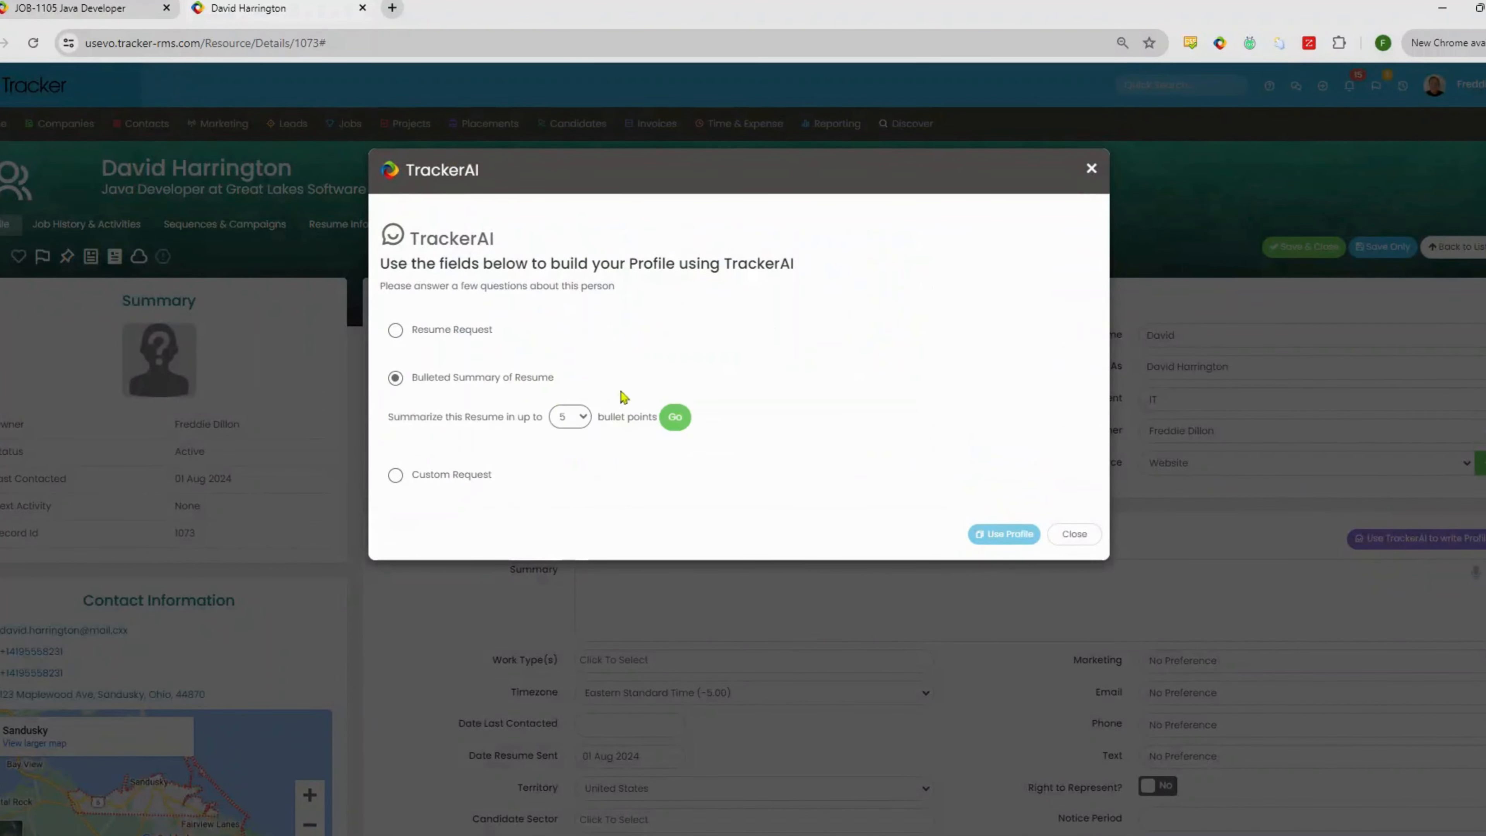
left_click(662, 417)
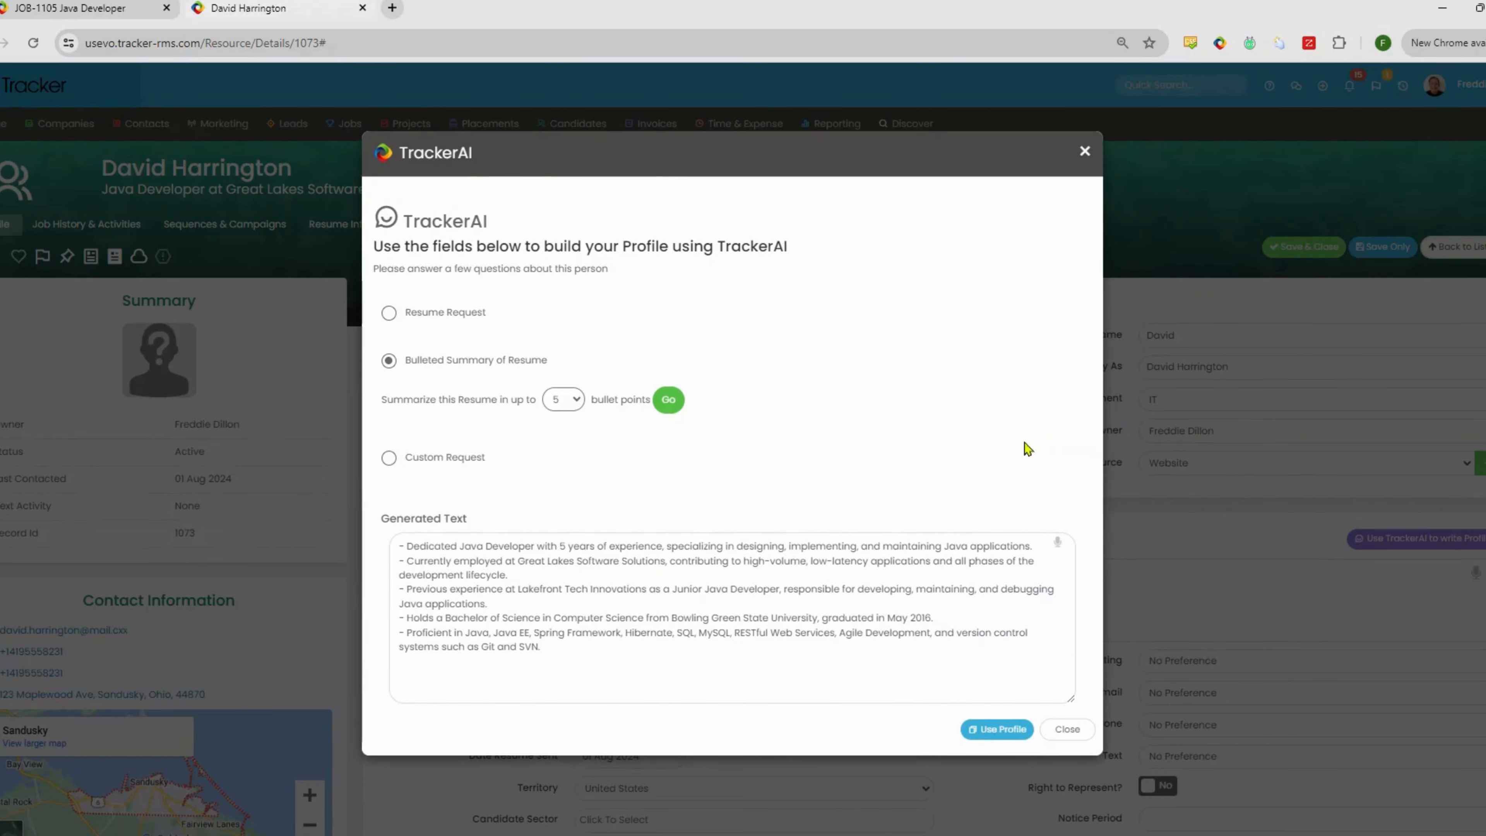
left_click(1006, 731)
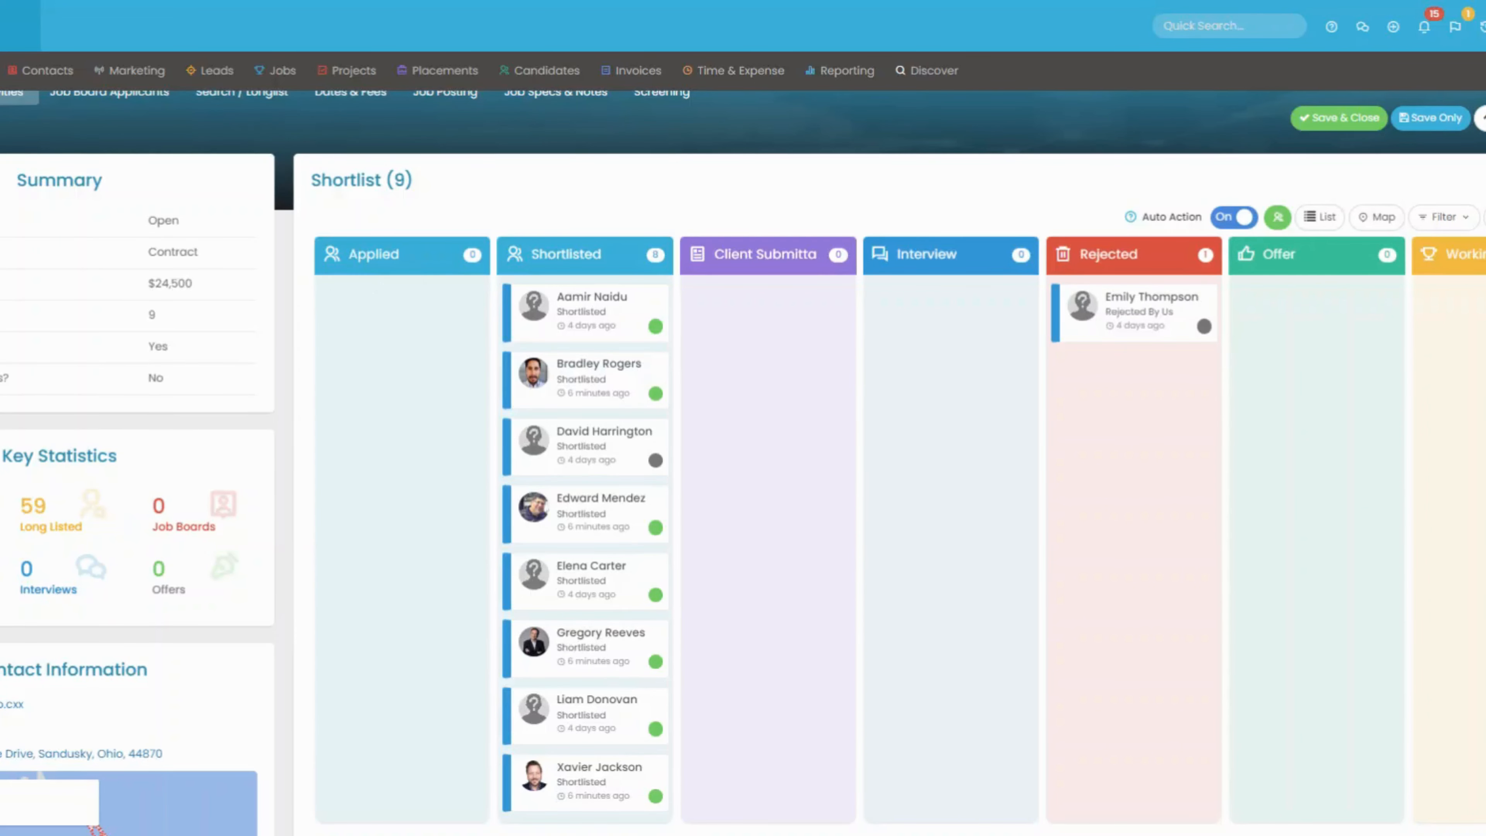
- Select the second, third and fourth candidates in the Shortlisted stage, and start sending their resumes to the client
left_click(534, 440)
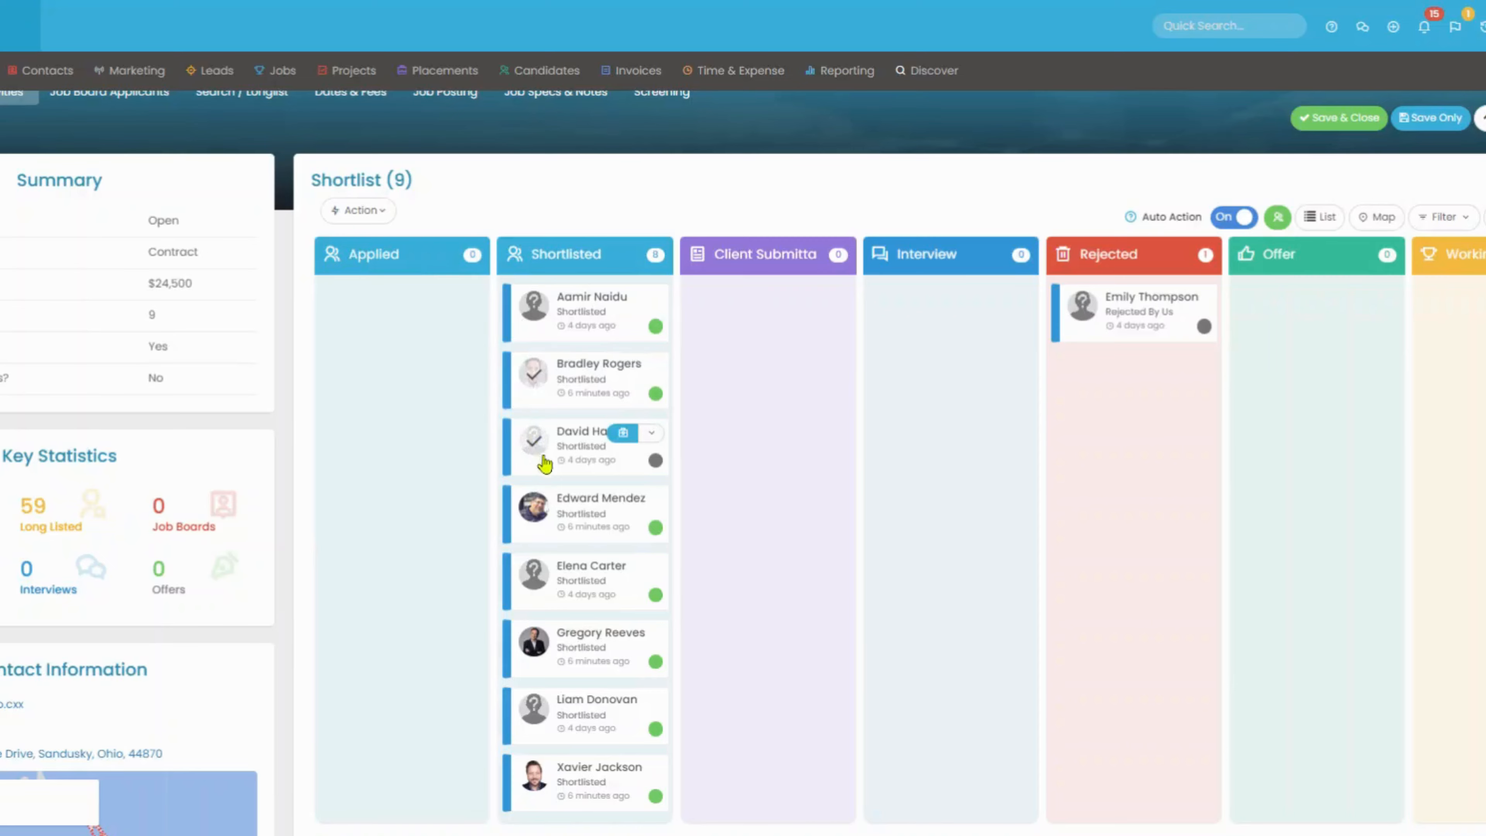
left_click(539, 510)
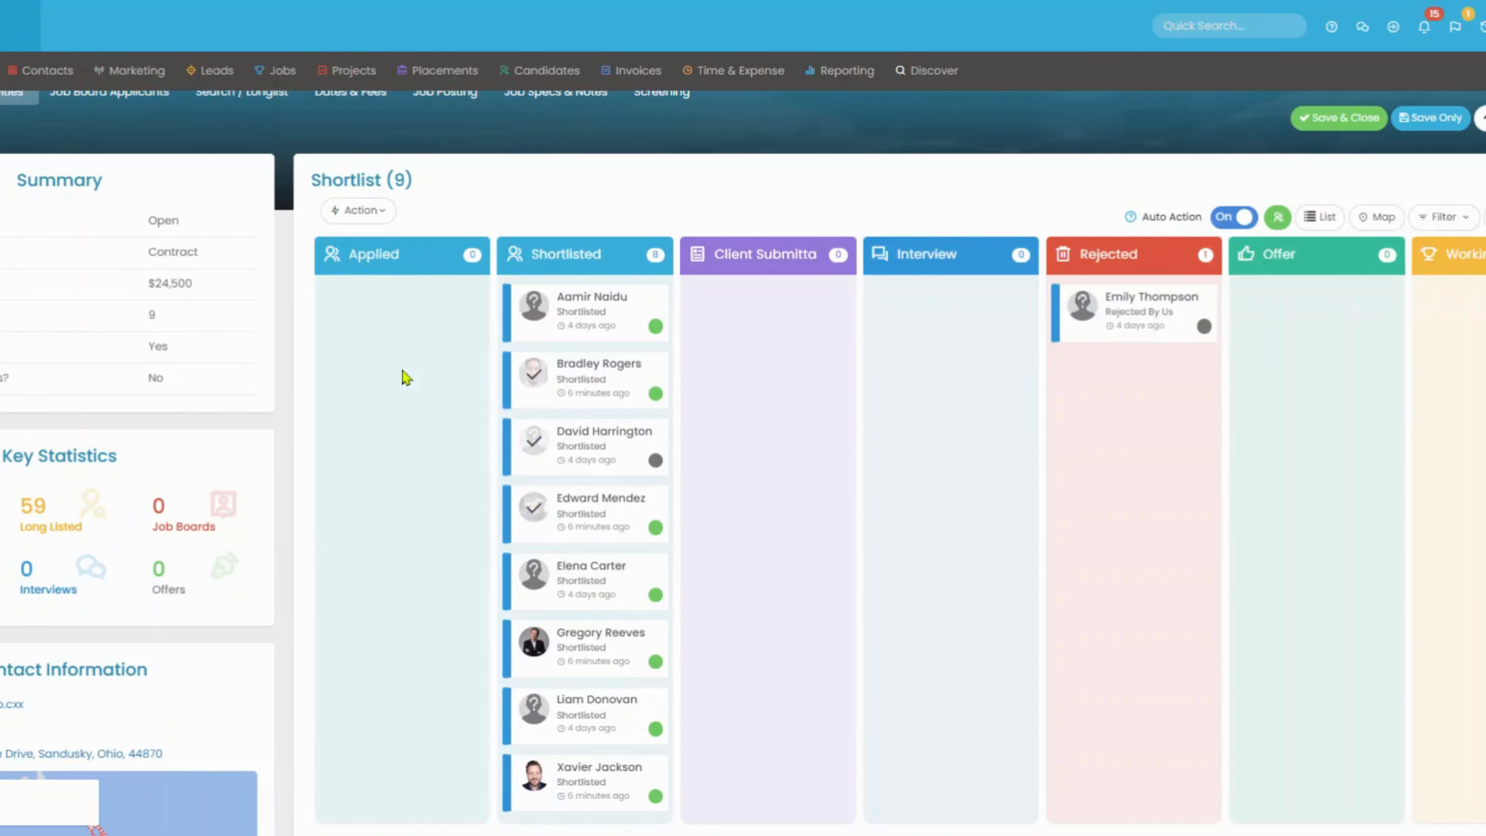
left_click(381, 212)
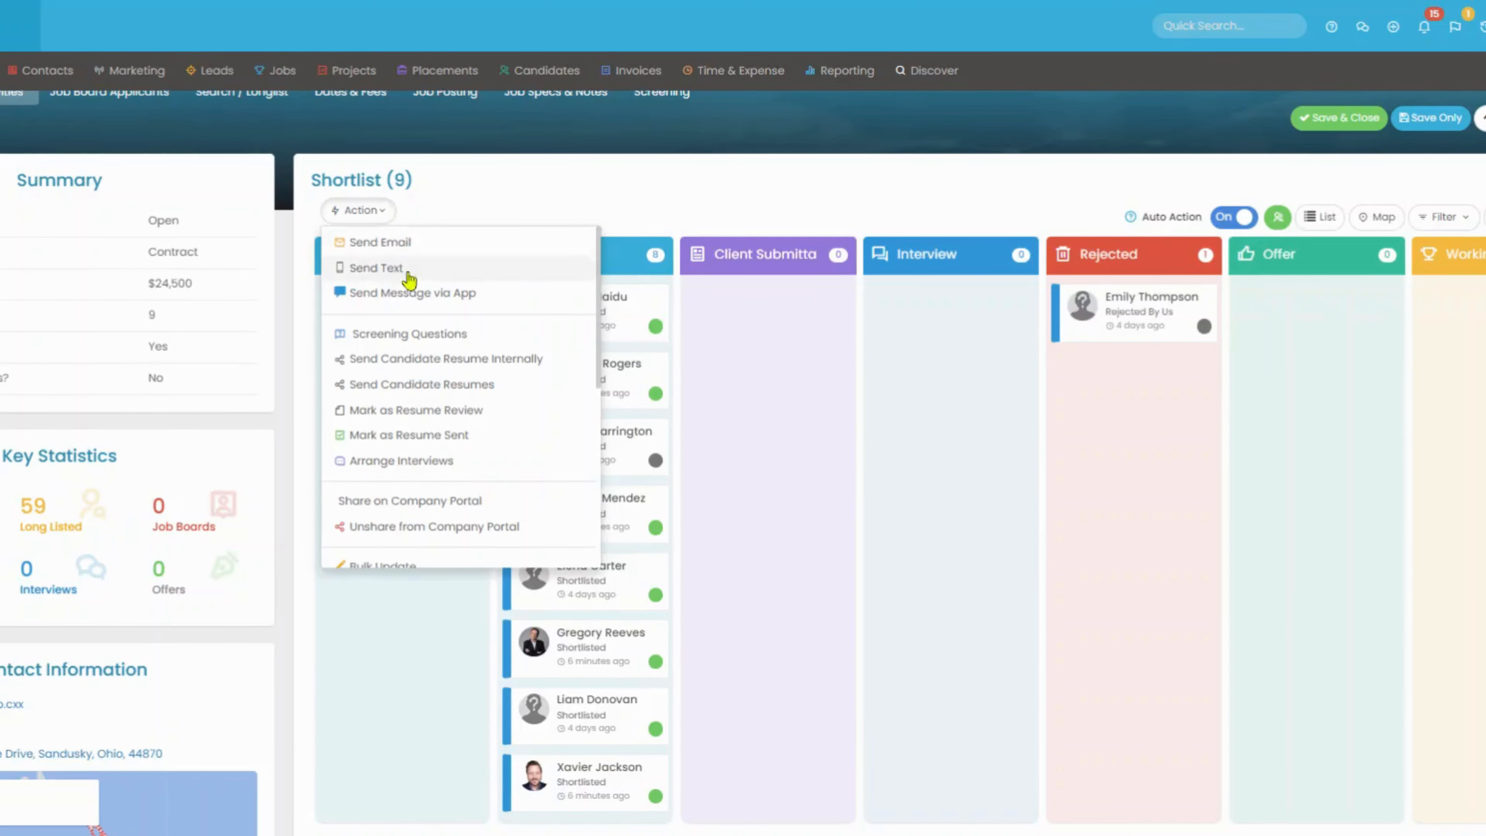
left_click(434, 386)
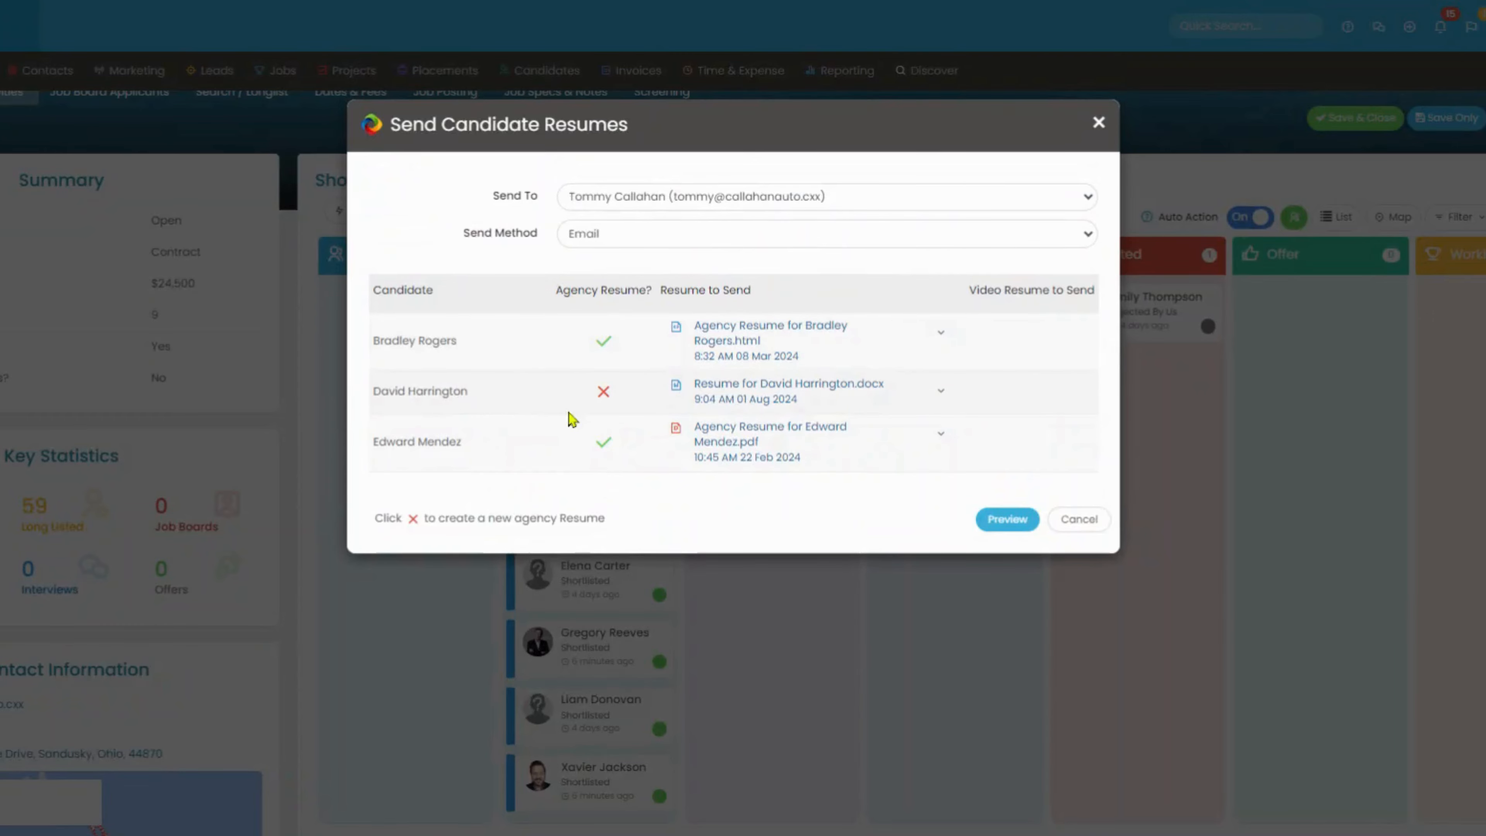
- Create an agency resume for the candidate who lacks one, and apply the Tracker Agency Resume template
left_click(605, 393)
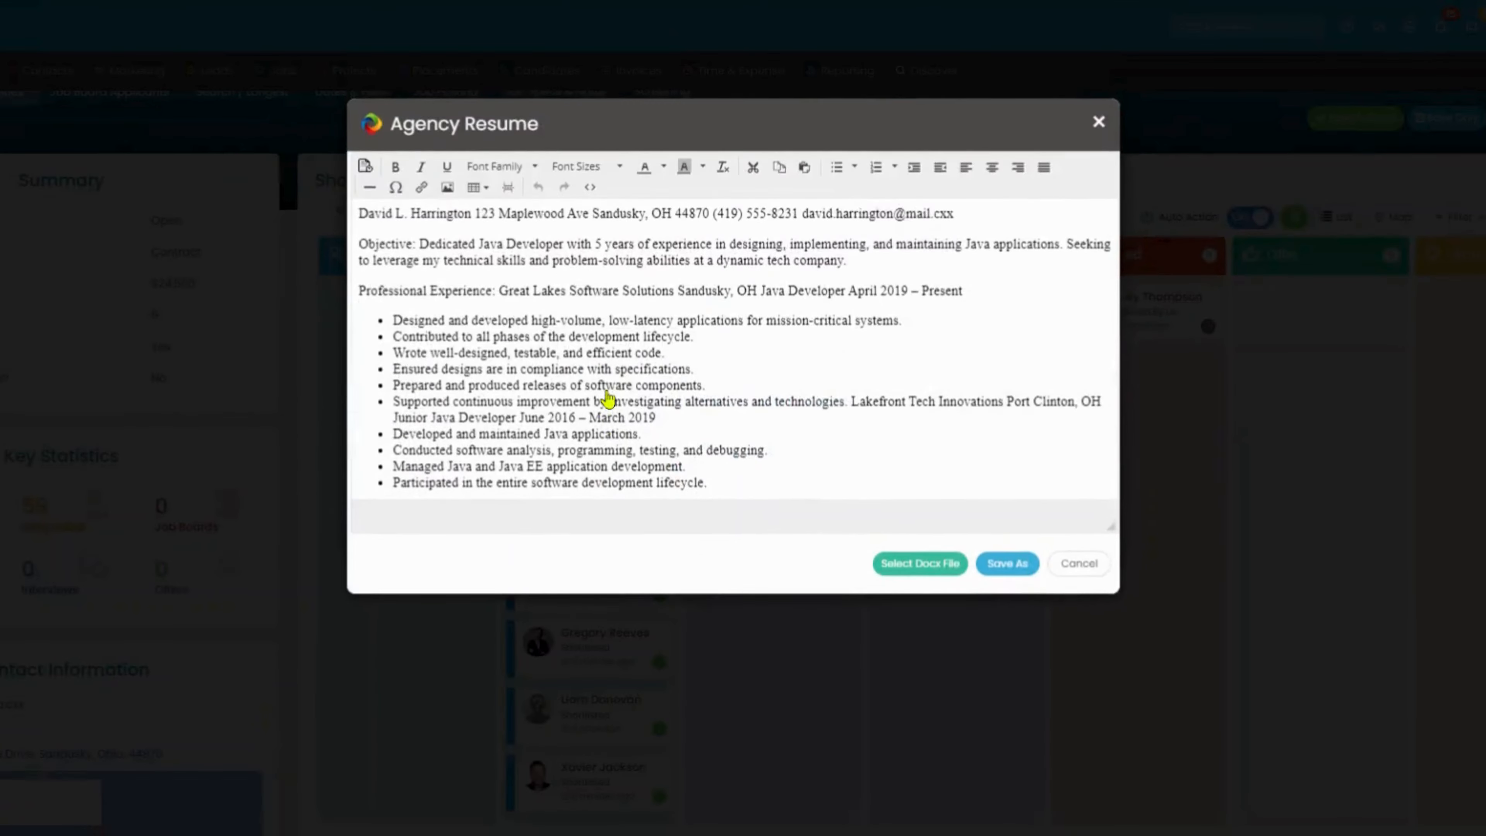
left_click(358, 176)
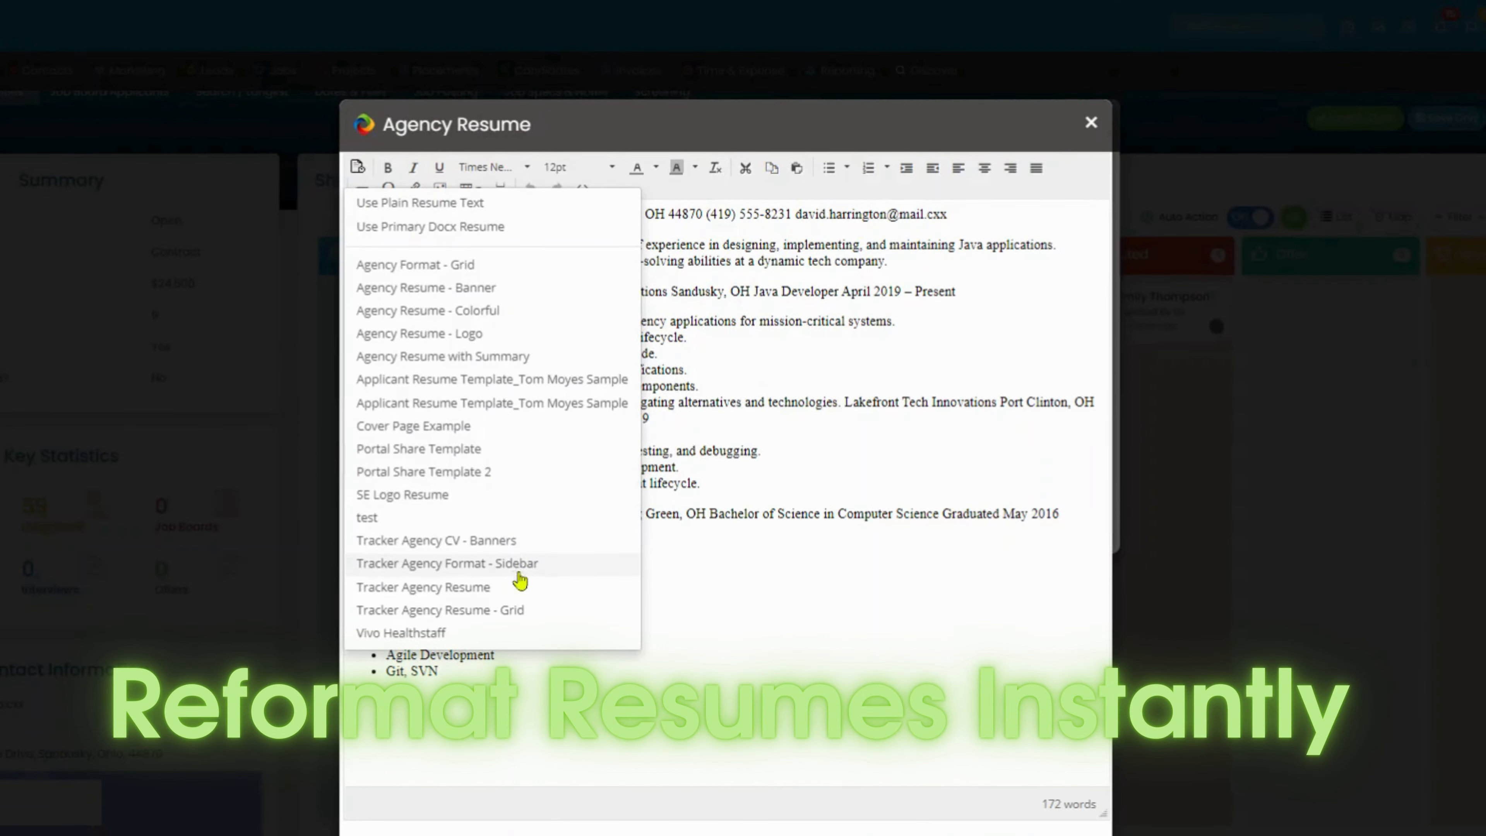
left_click(564, 587)
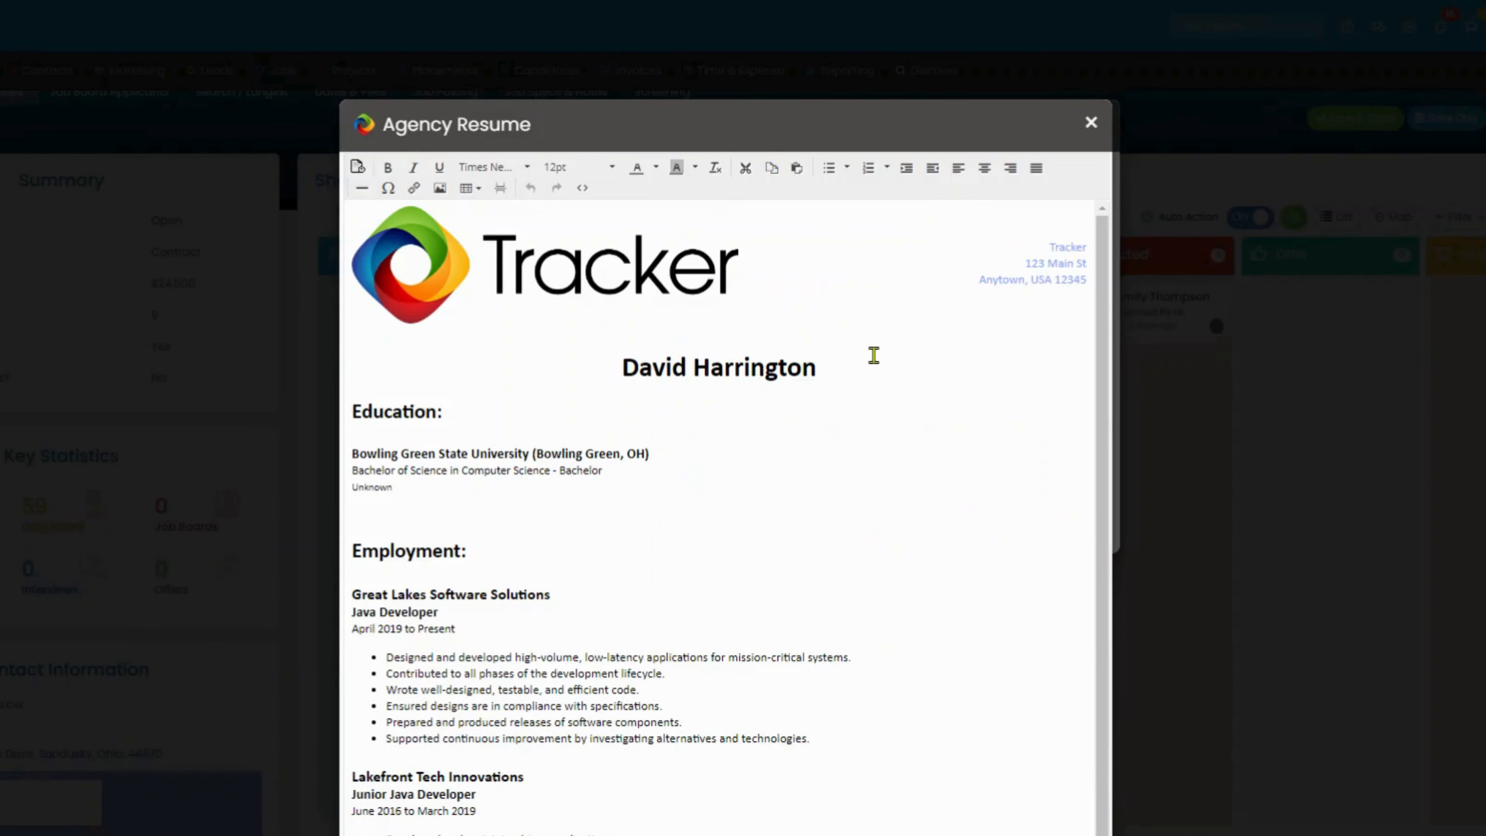
- Switch the agency resume to the Tracker Agency CV - Banners template, and save it as a Web Document marked as primary
left_click(358, 168)
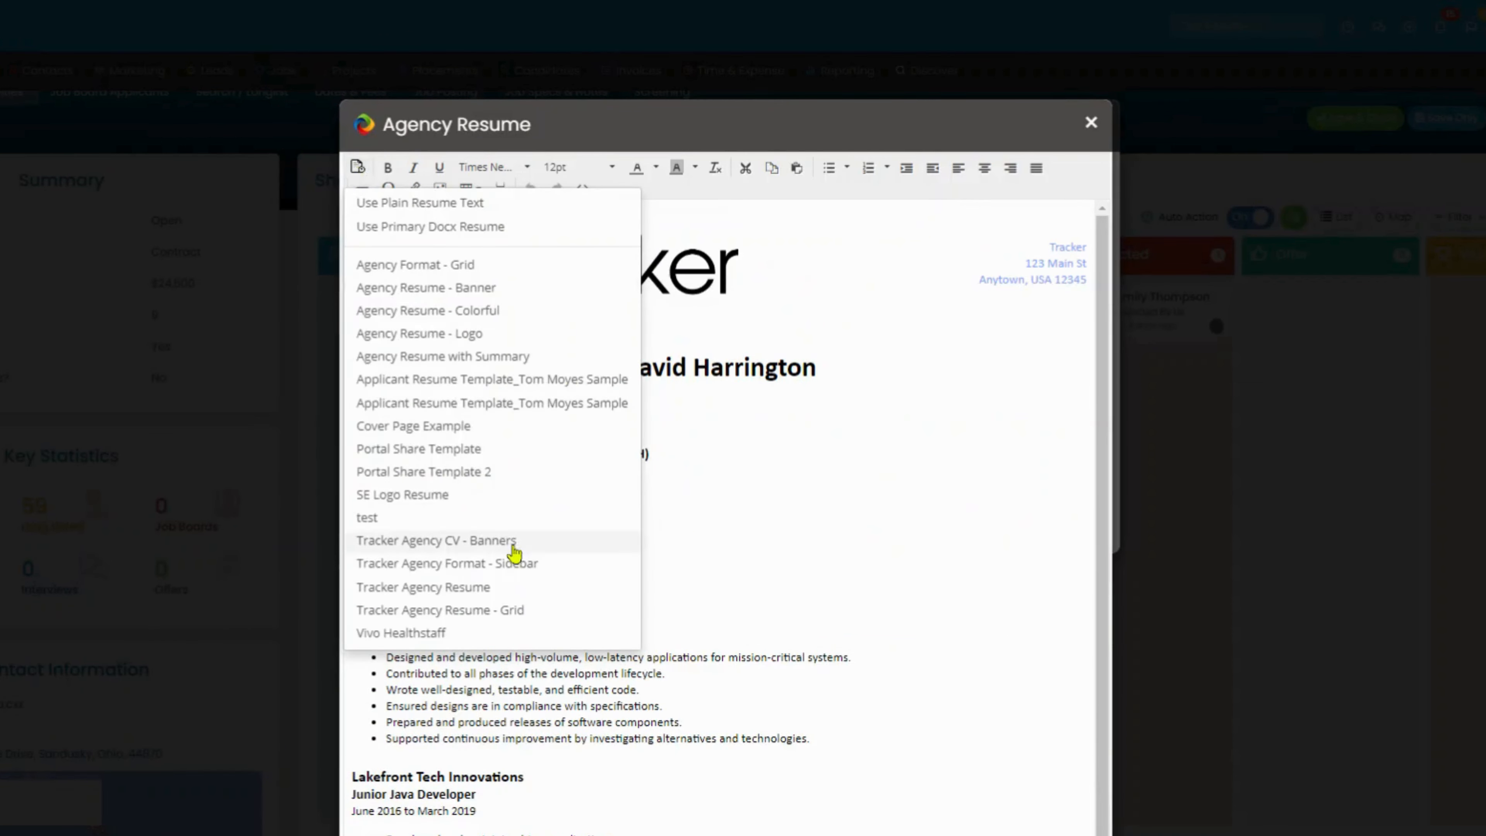
left_click(511, 545)
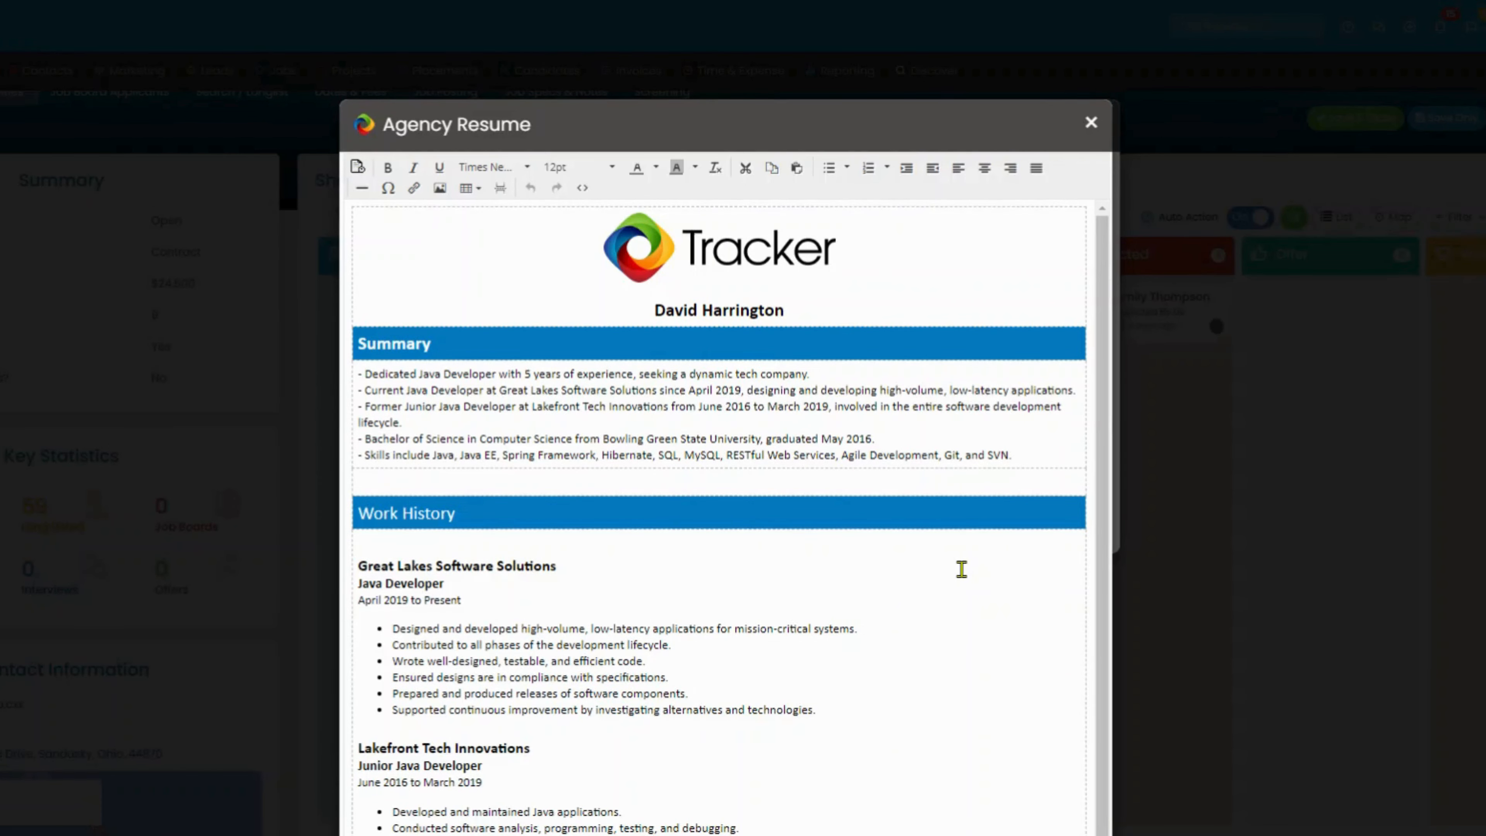
scroll(962, 415, "down", 8)
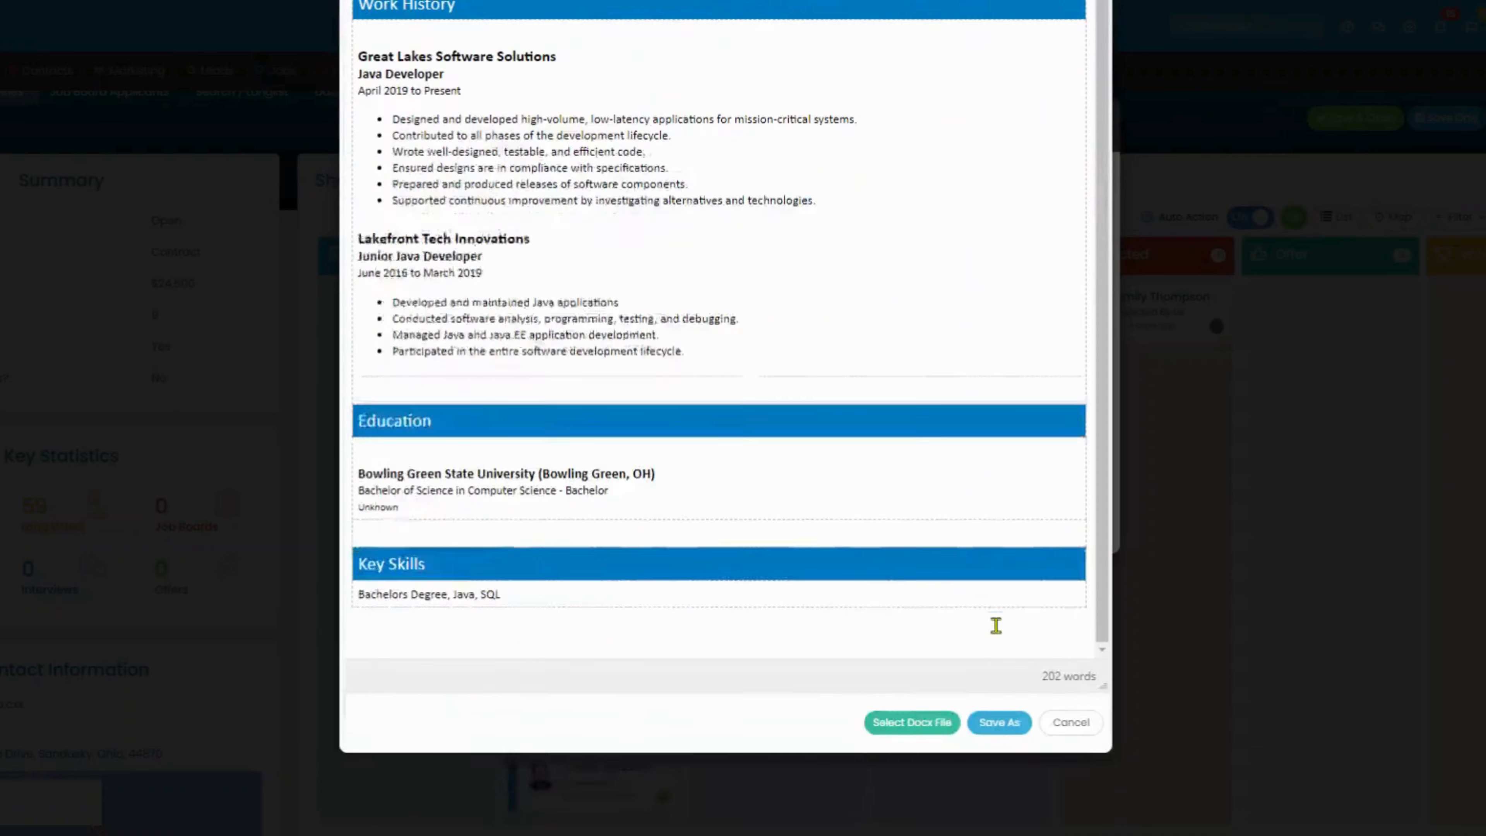
left_click(998, 724)
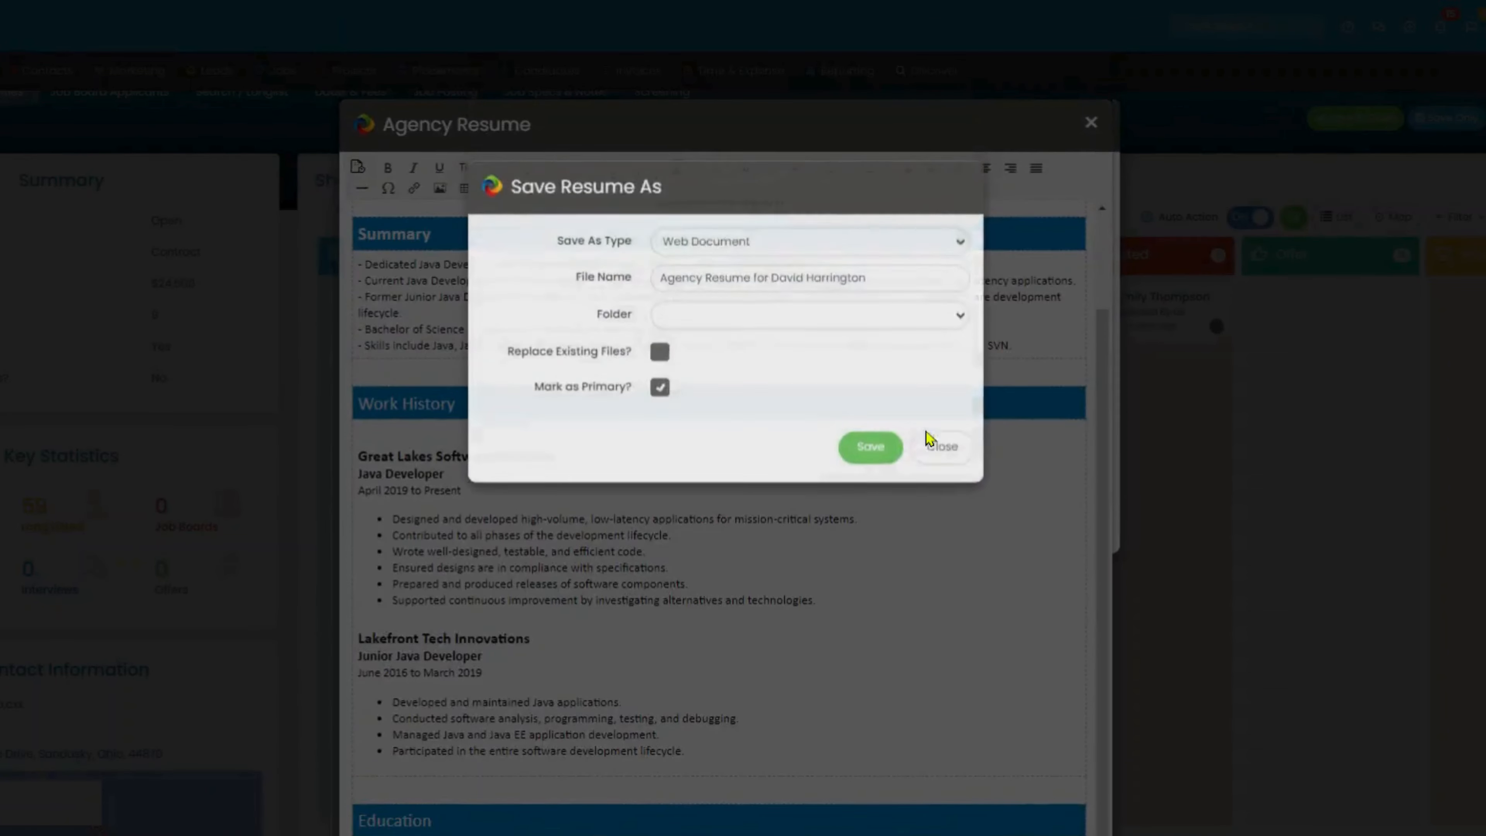
left_click(870, 441)
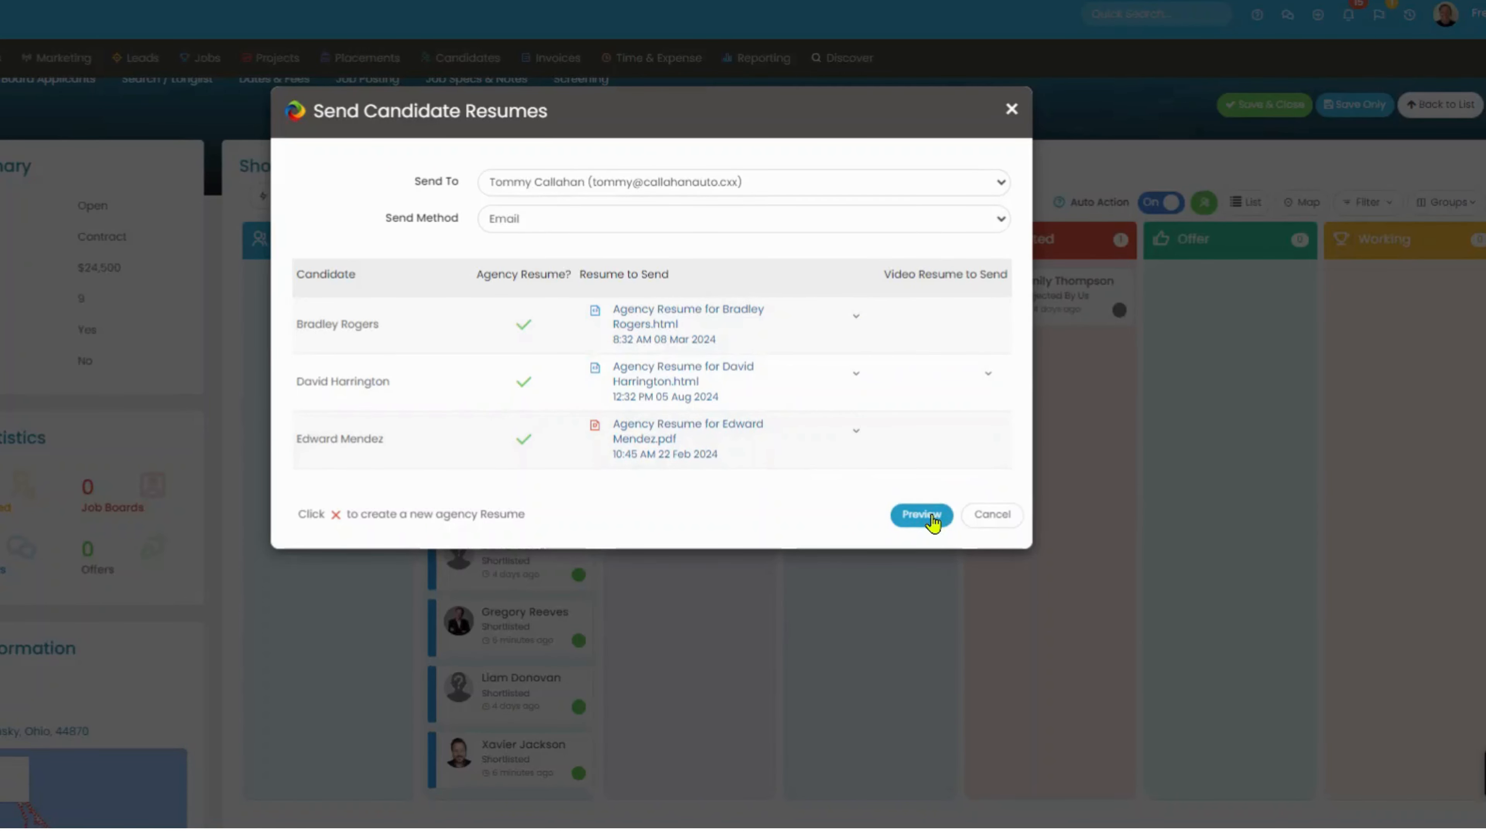
- Preview the Client Submittal email with the three agency resumes attached, and read through the candidate summaries
left_click(932, 518)
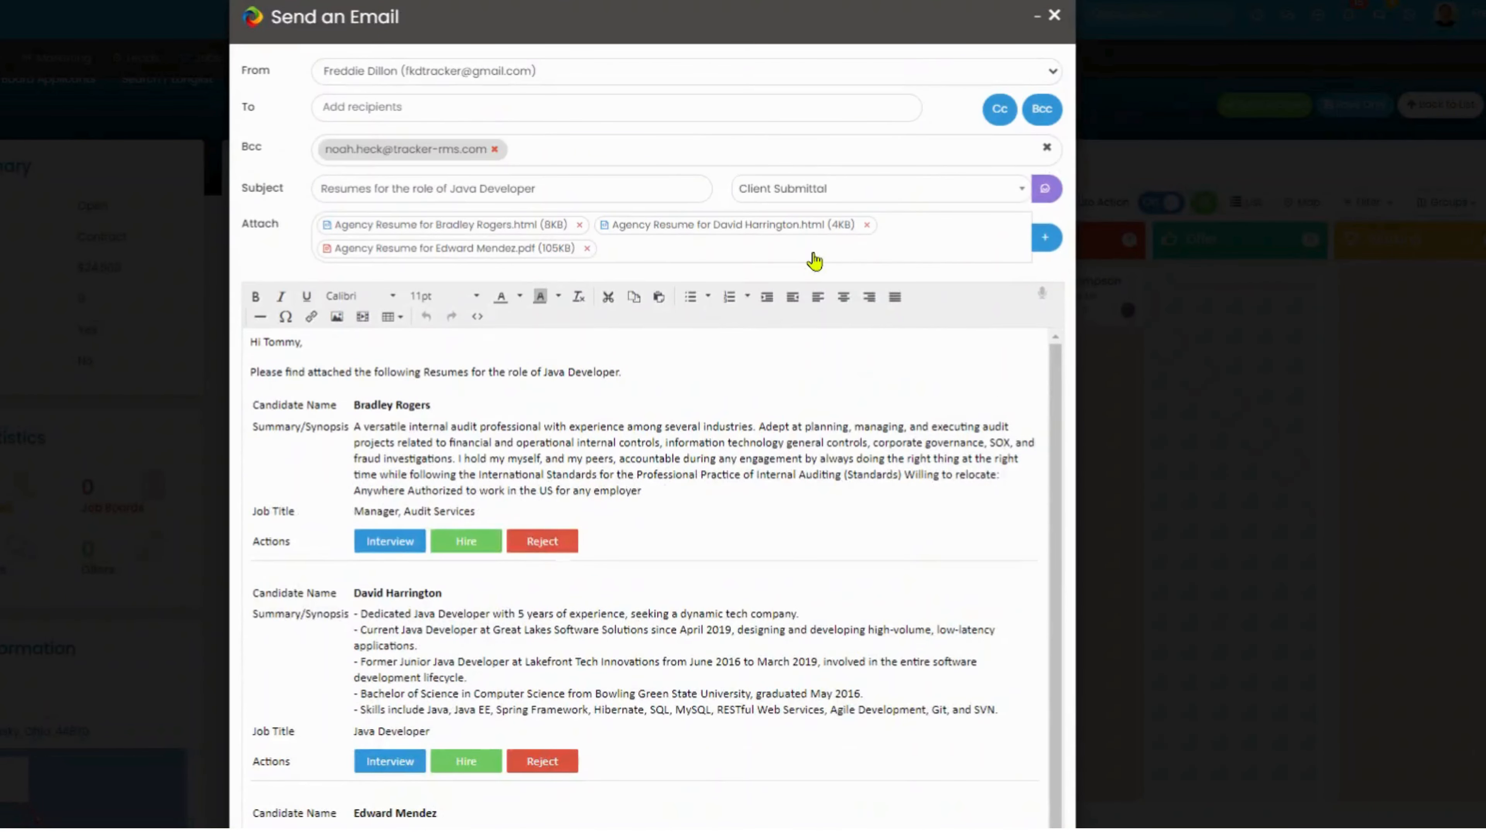
scroll(816, 247, "down", 2)
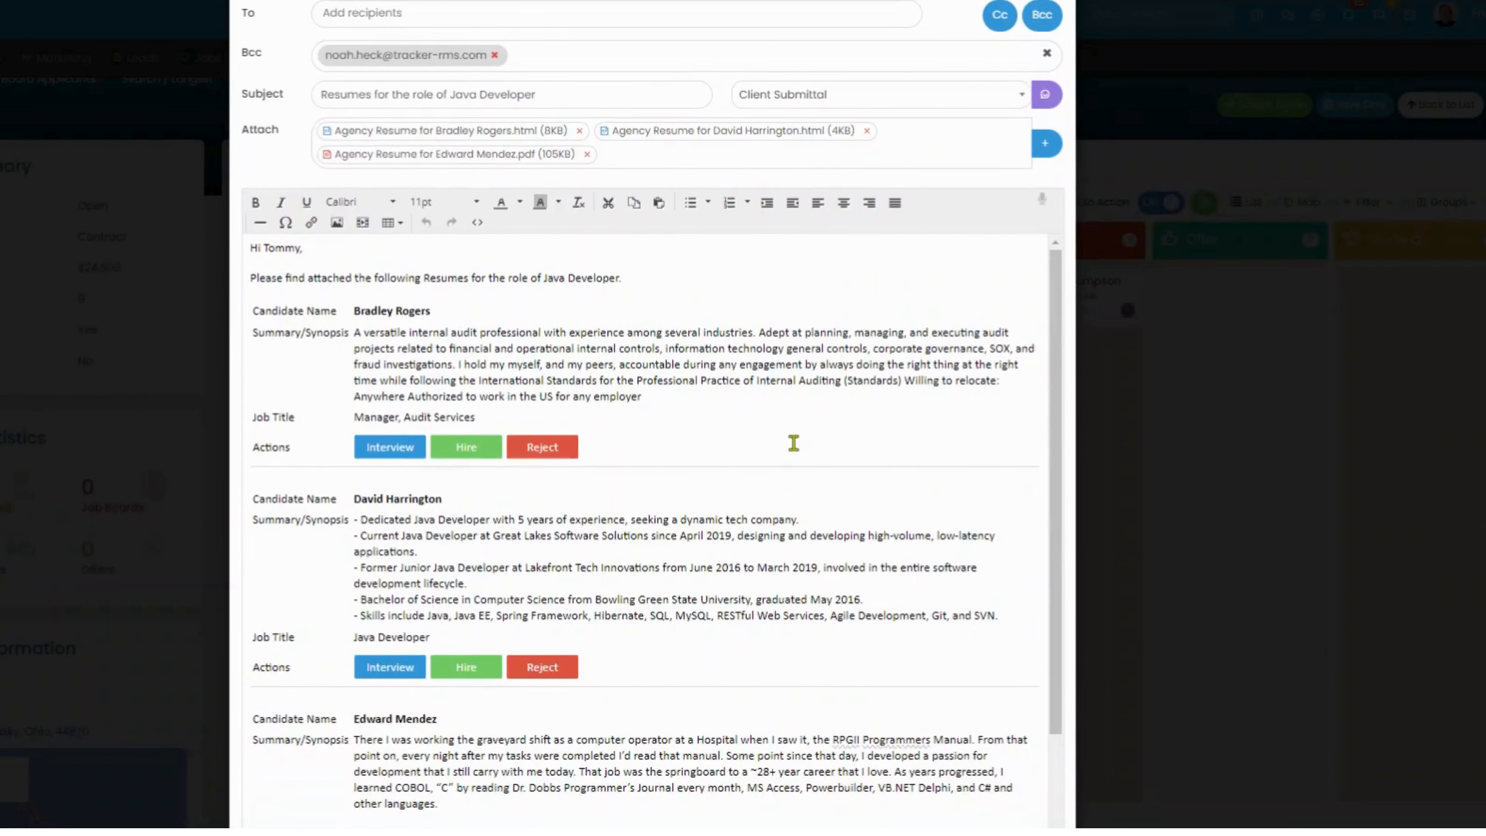
scroll(791, 445, "down", 2)
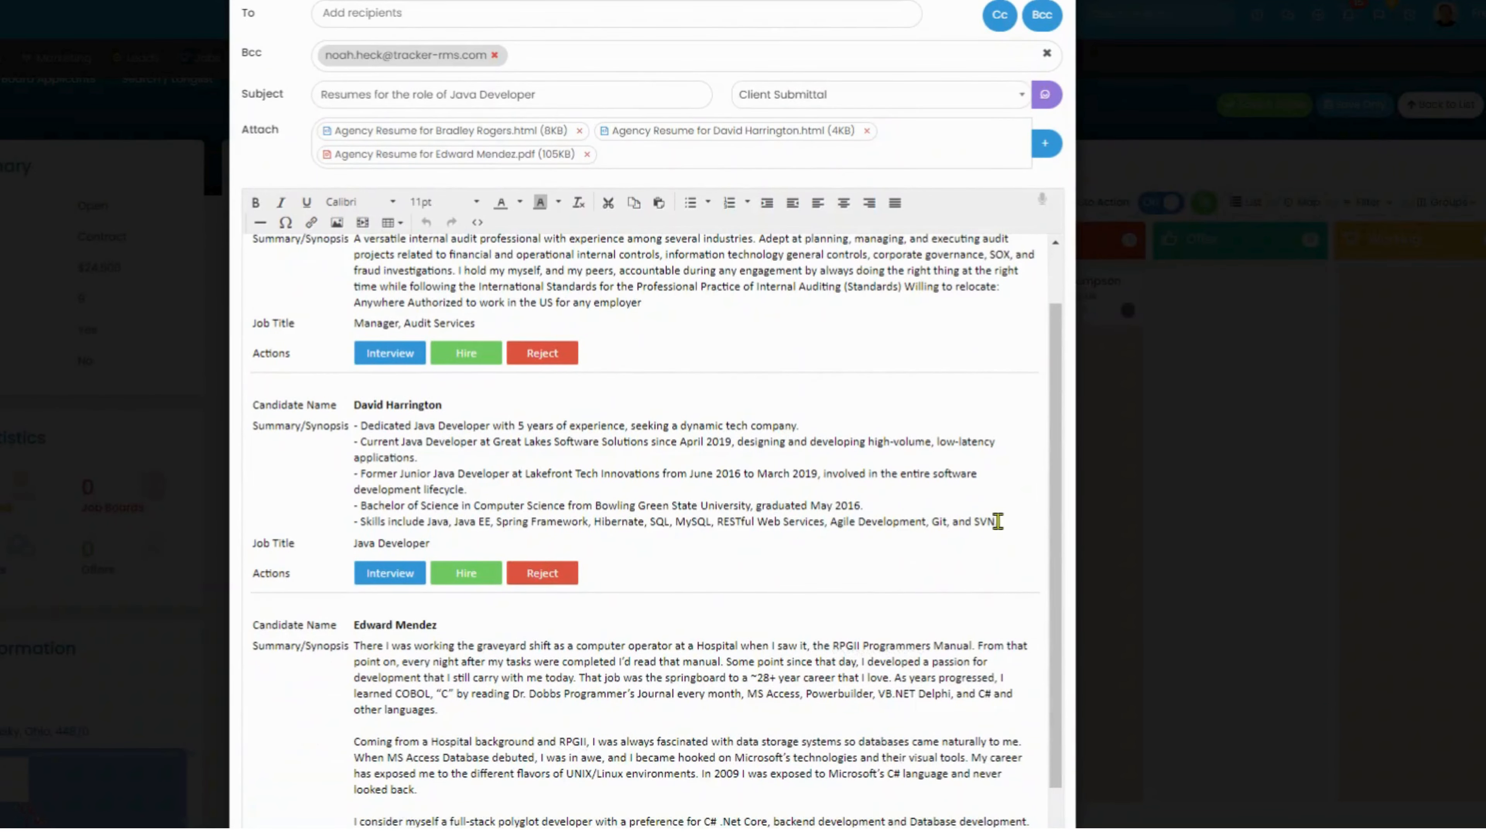
- Review the candidate summaries in the Client Submittal email and send it, with Placement Status updating to Resume Sent To Client
left_click_drag(999, 522, 345, 429)
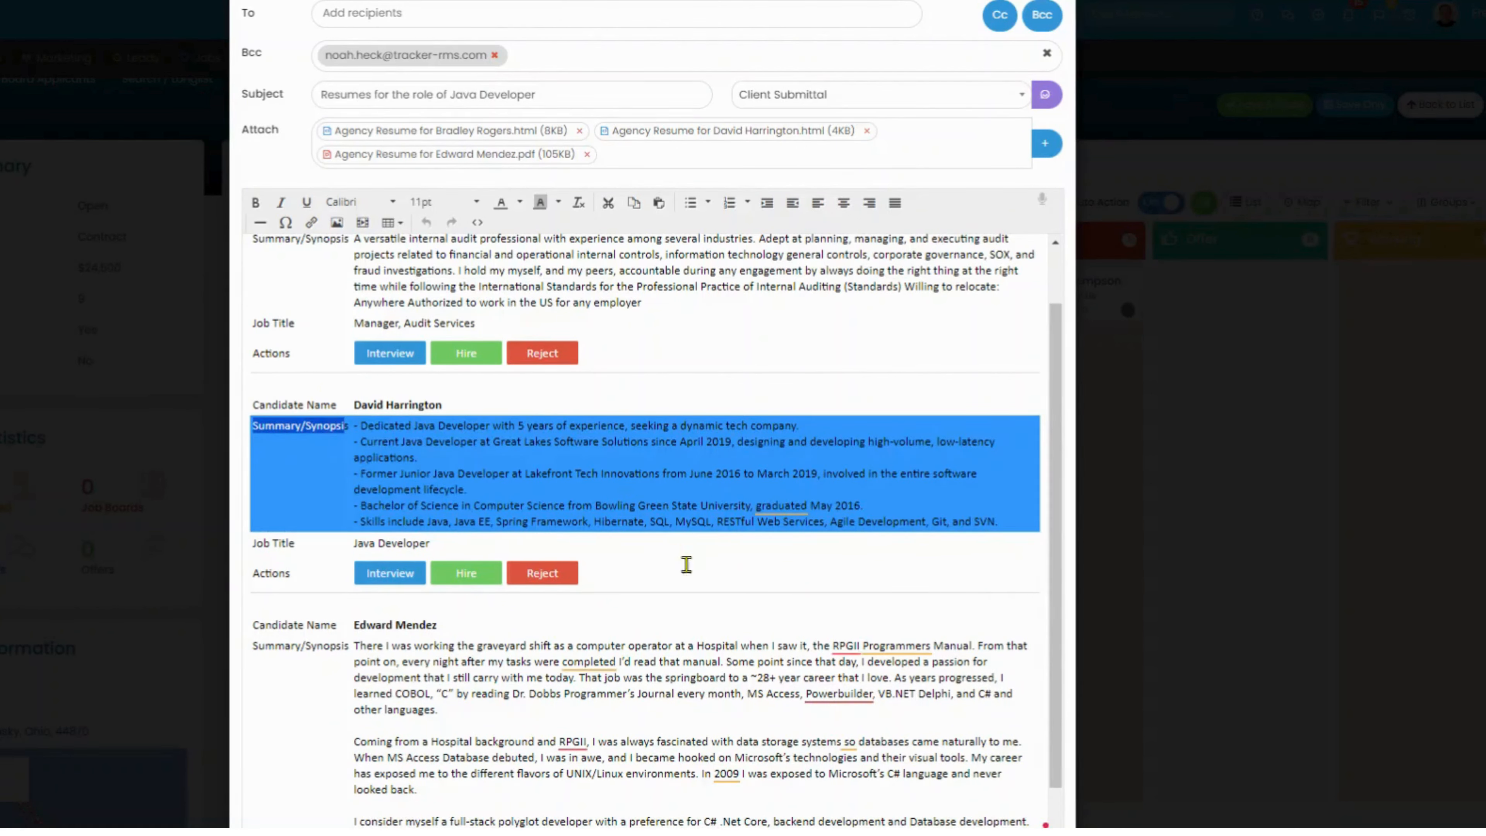
left_click(771, 563)
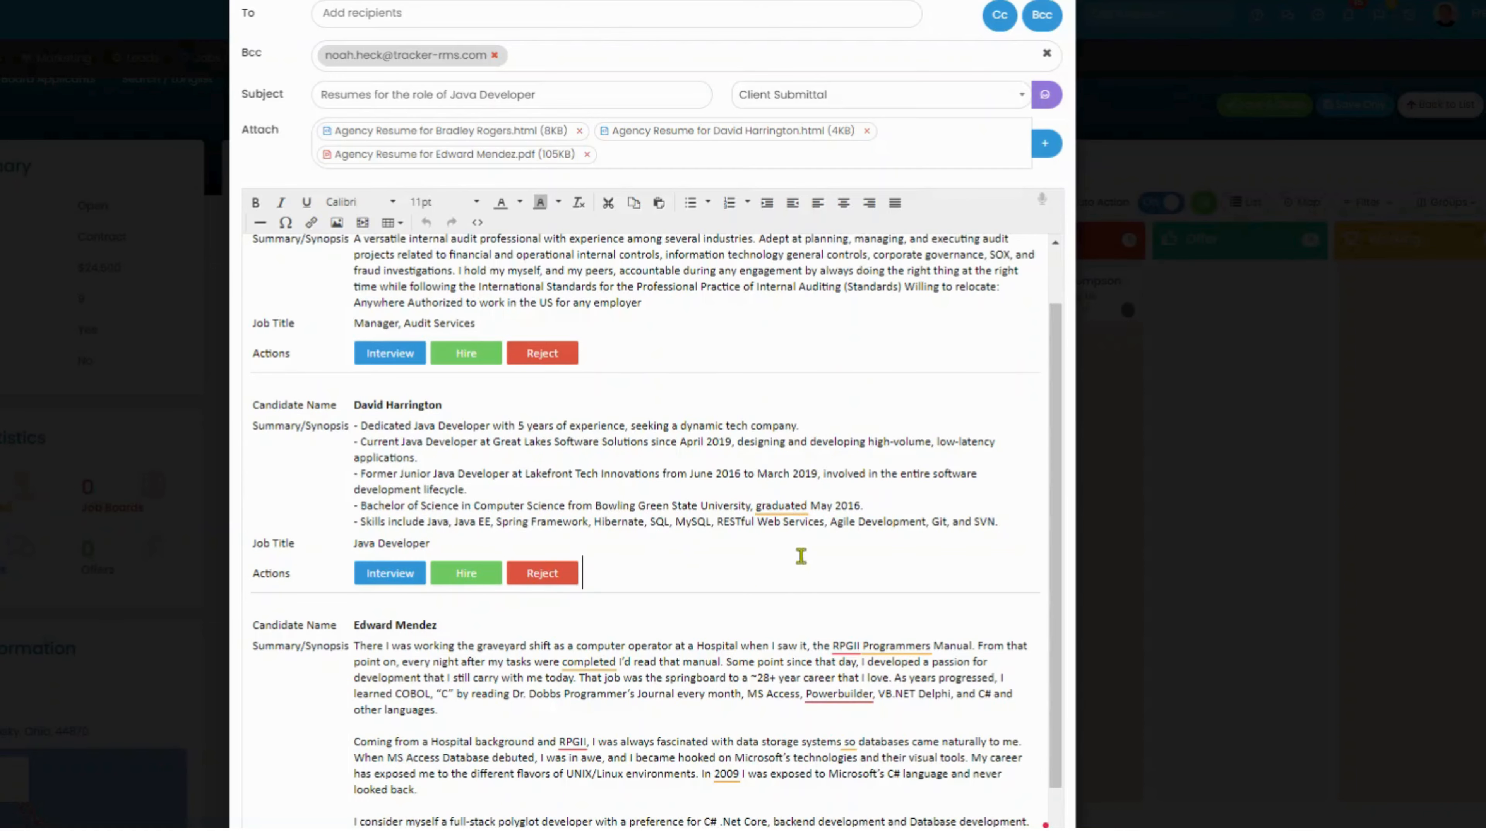
scroll(923, 527, "down", 12)
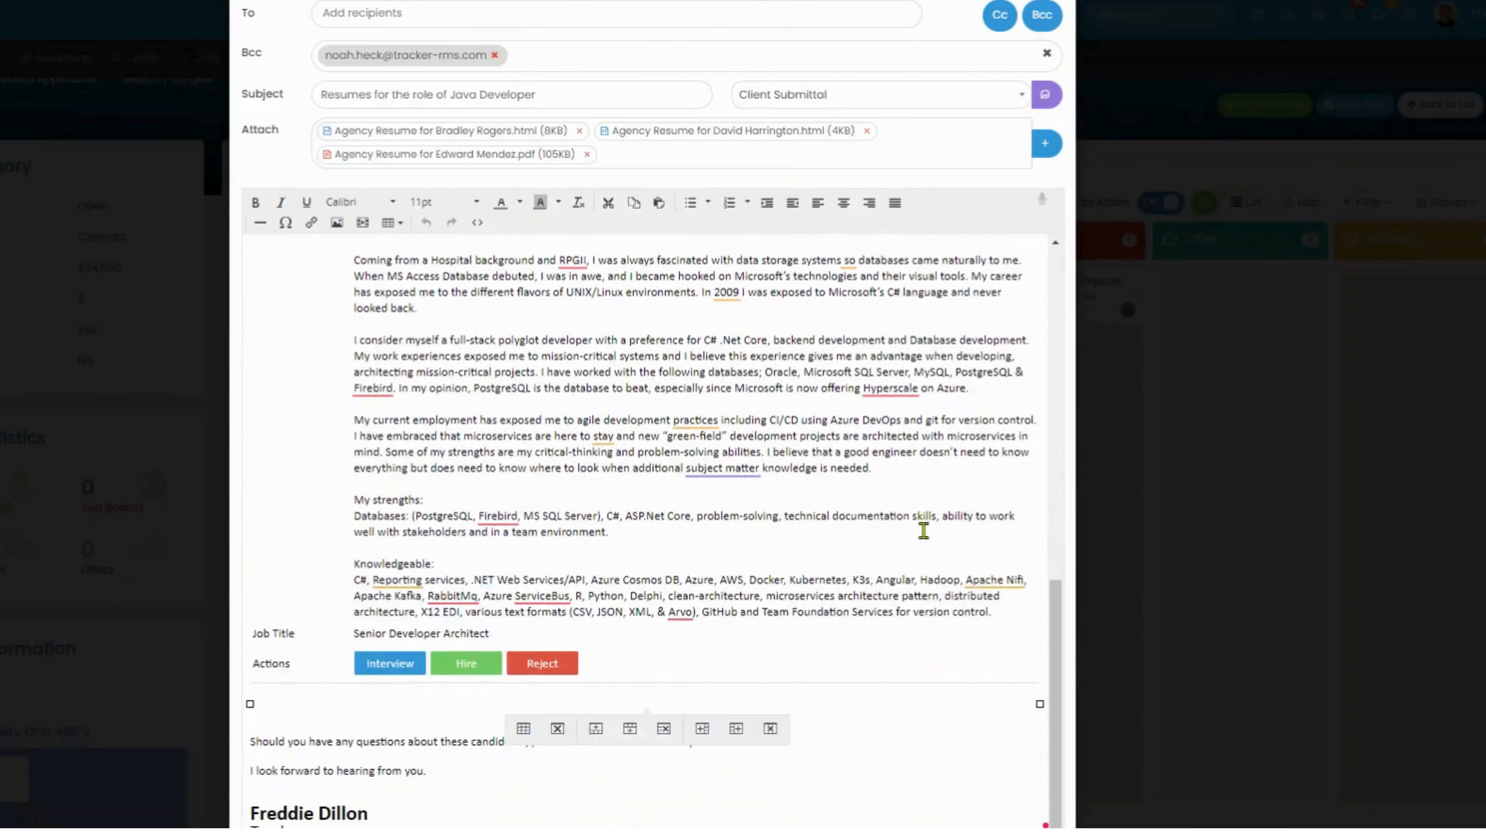
scroll(911, 567, "down", 7)
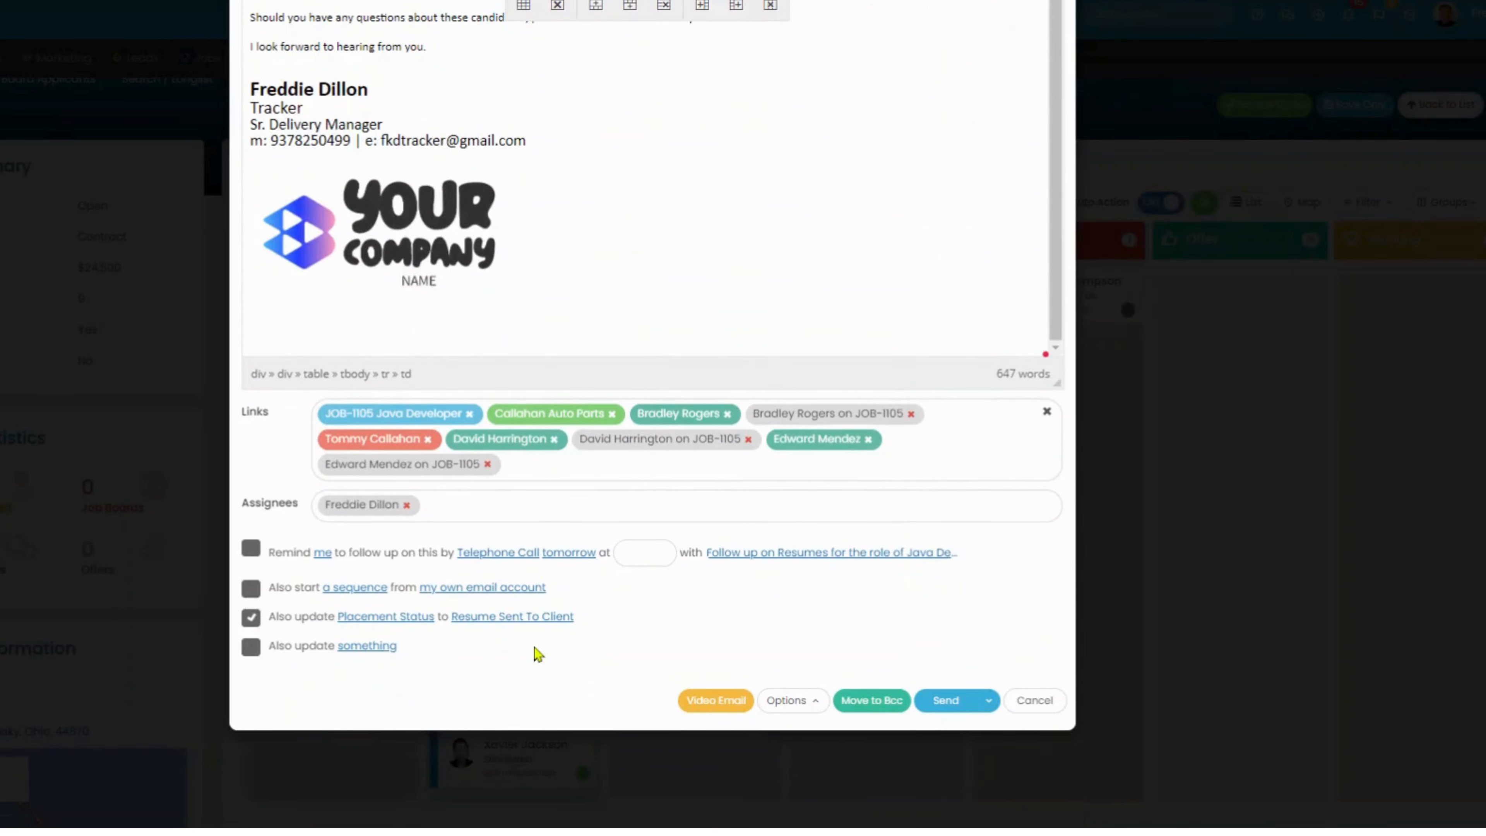
left_click(942, 701)
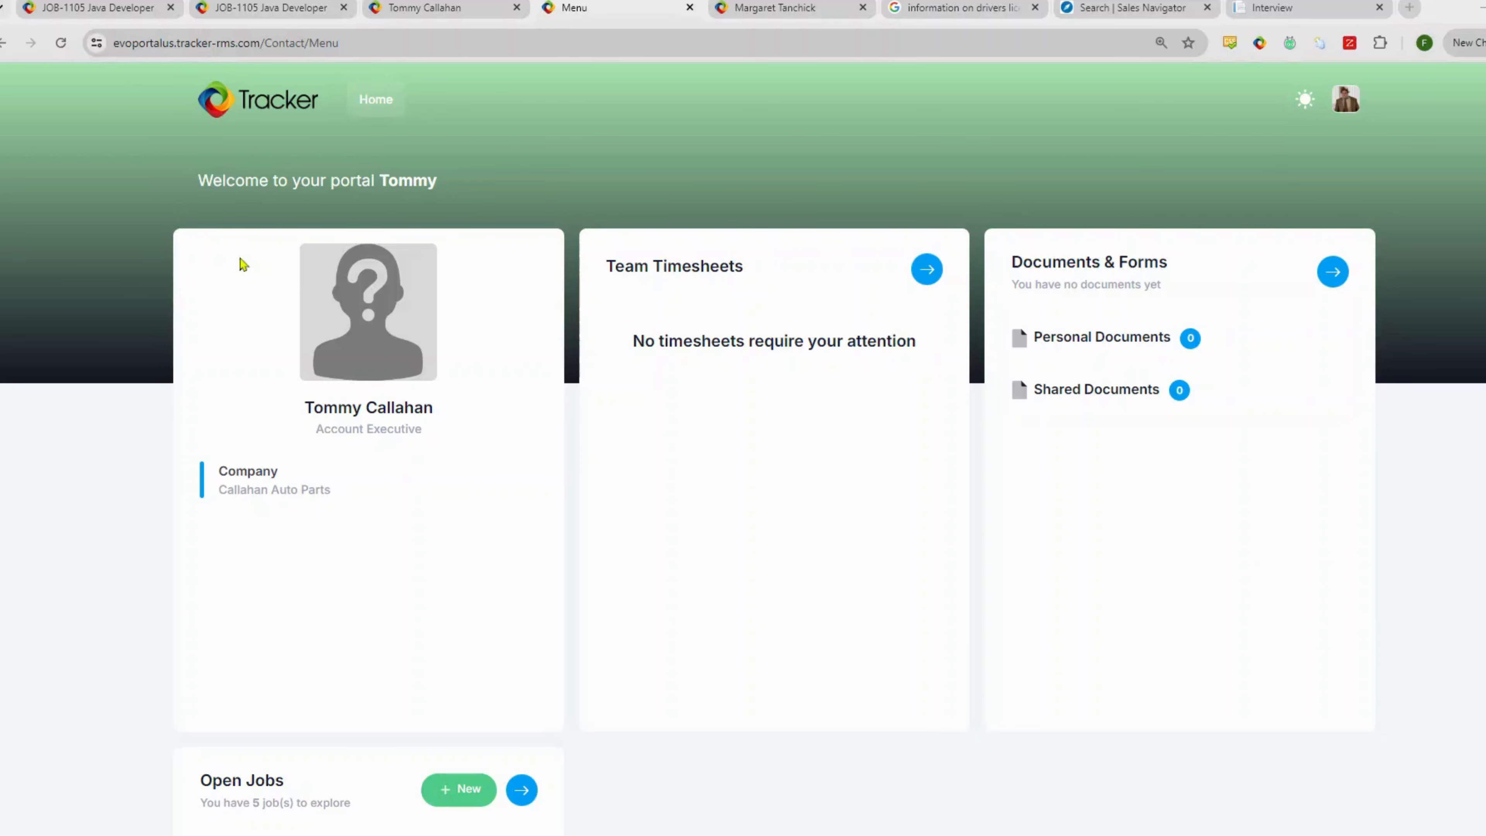
- In the client portal, open the Java Developer job and reject the candidate marked Resume Sent To Client
scroll(242, 265, "down", 8)
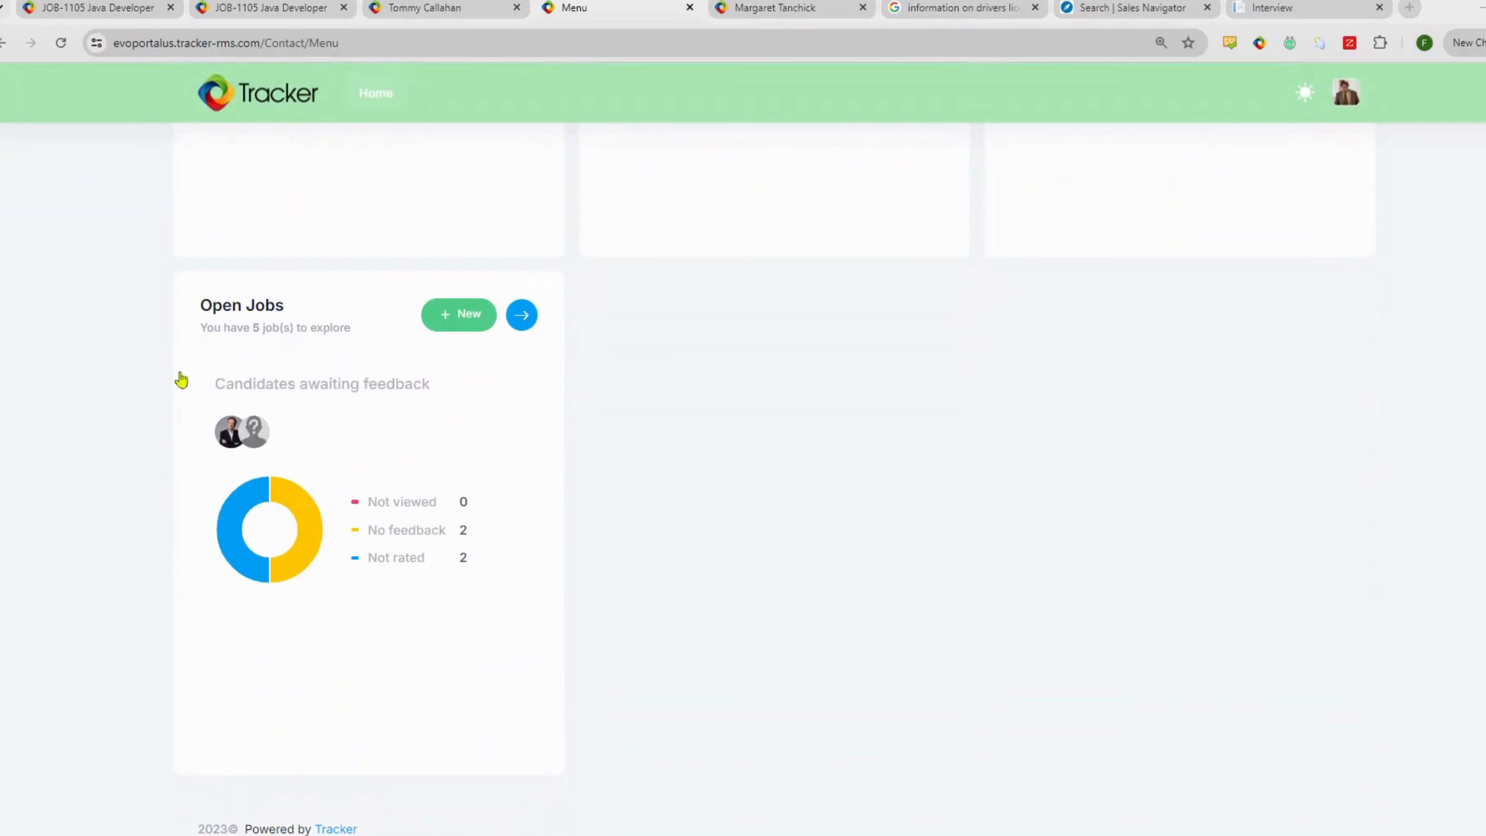
left_click(317, 466)
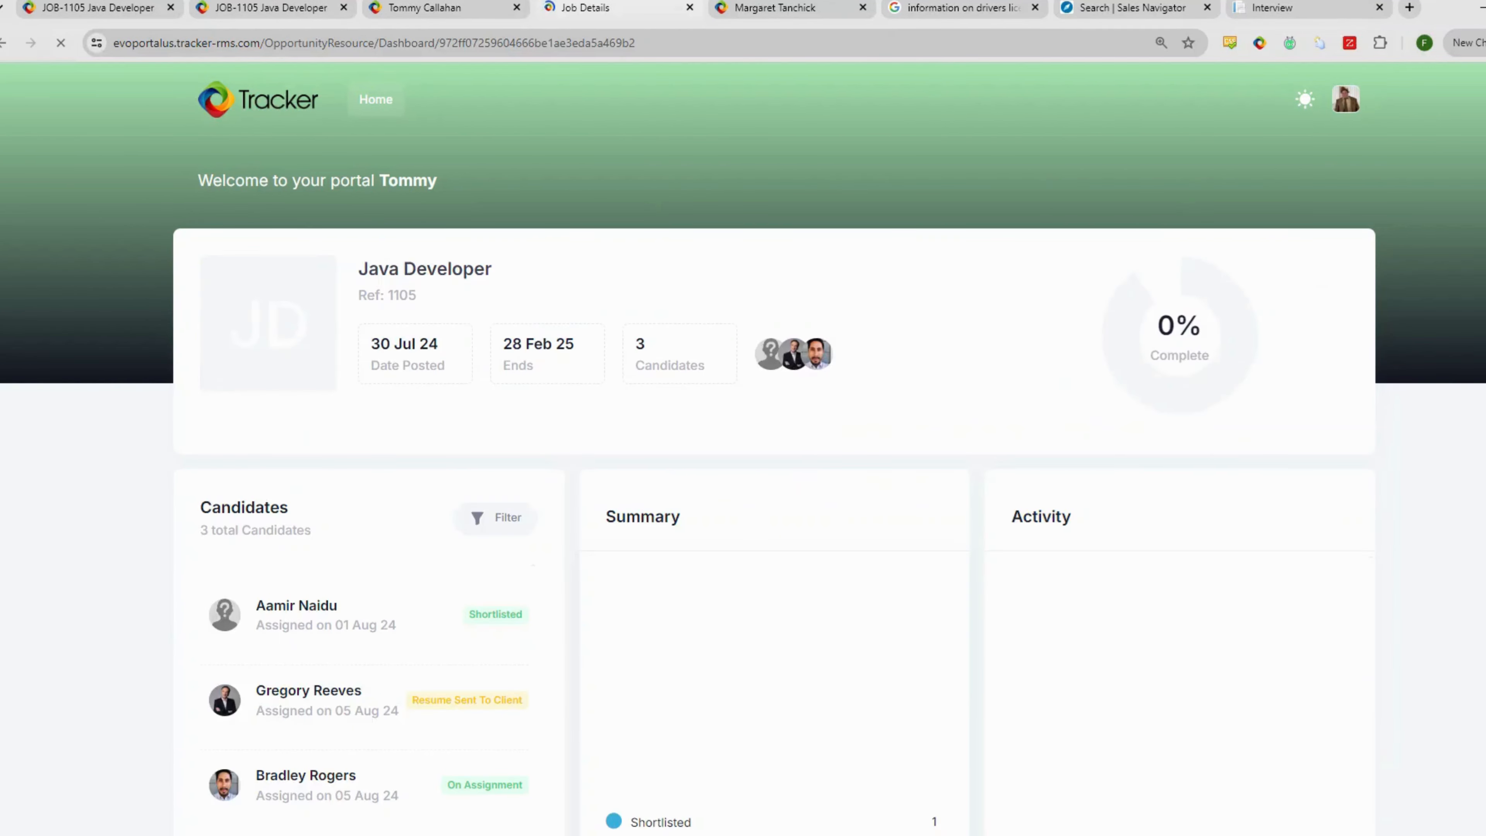
scroll(556, 438, "down", 4)
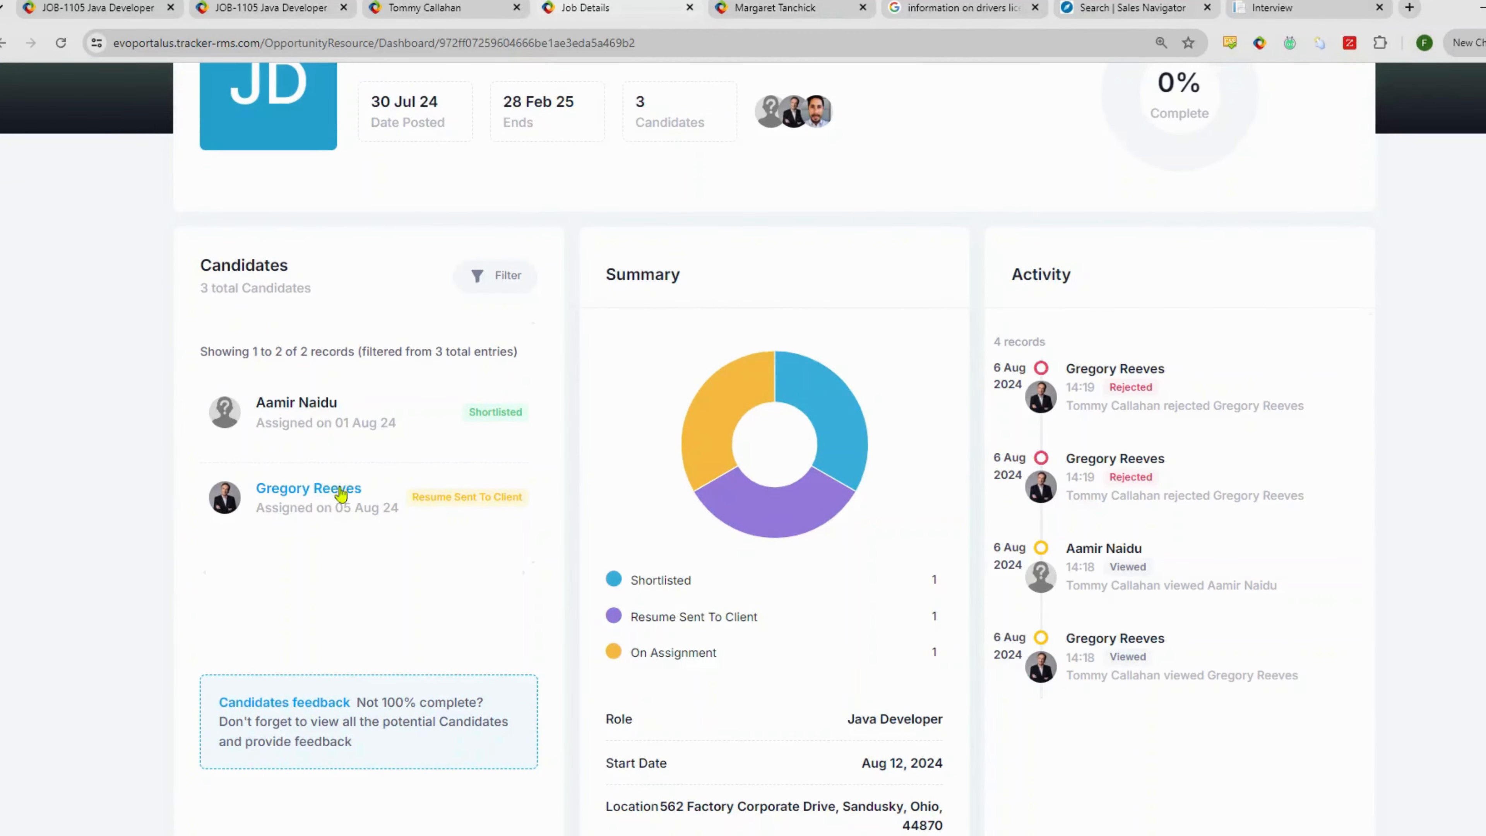
left_click(321, 489)
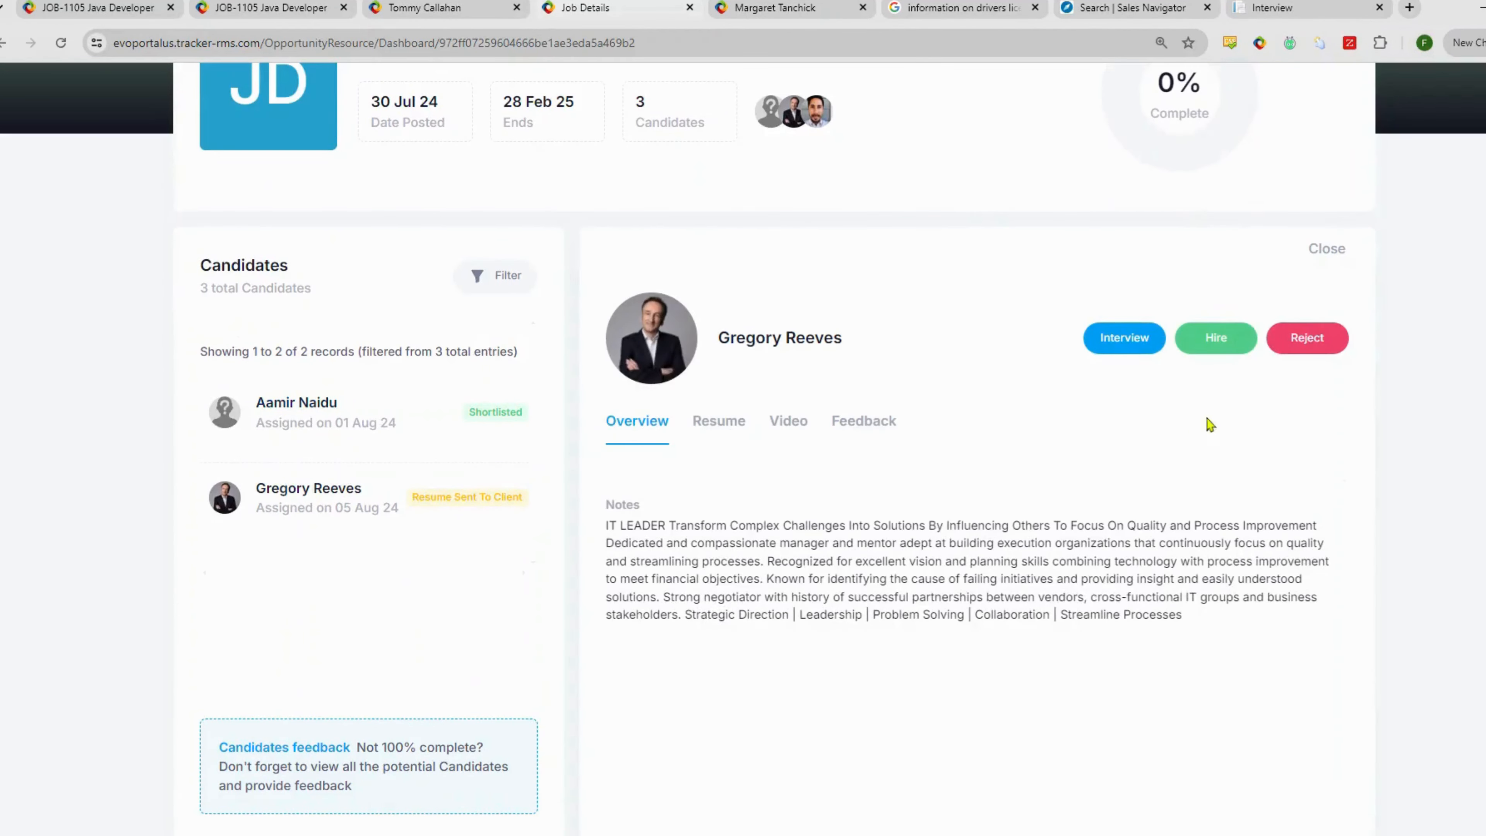
left_click(1313, 343)
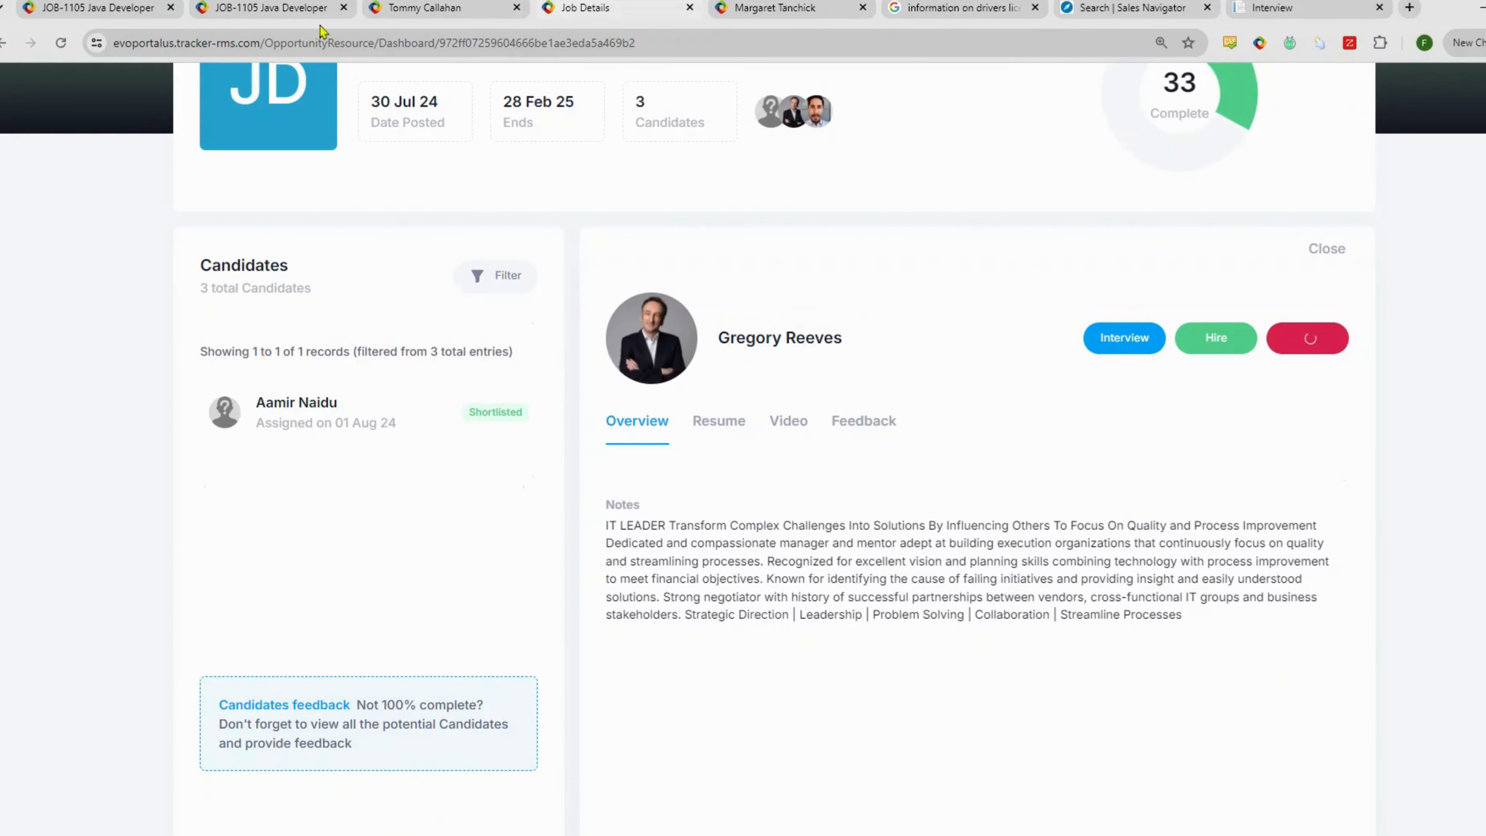
- Switch back to the JOB-1105 Java Developer record, reload it and open its shortlist and activities
left_click(310, 8)
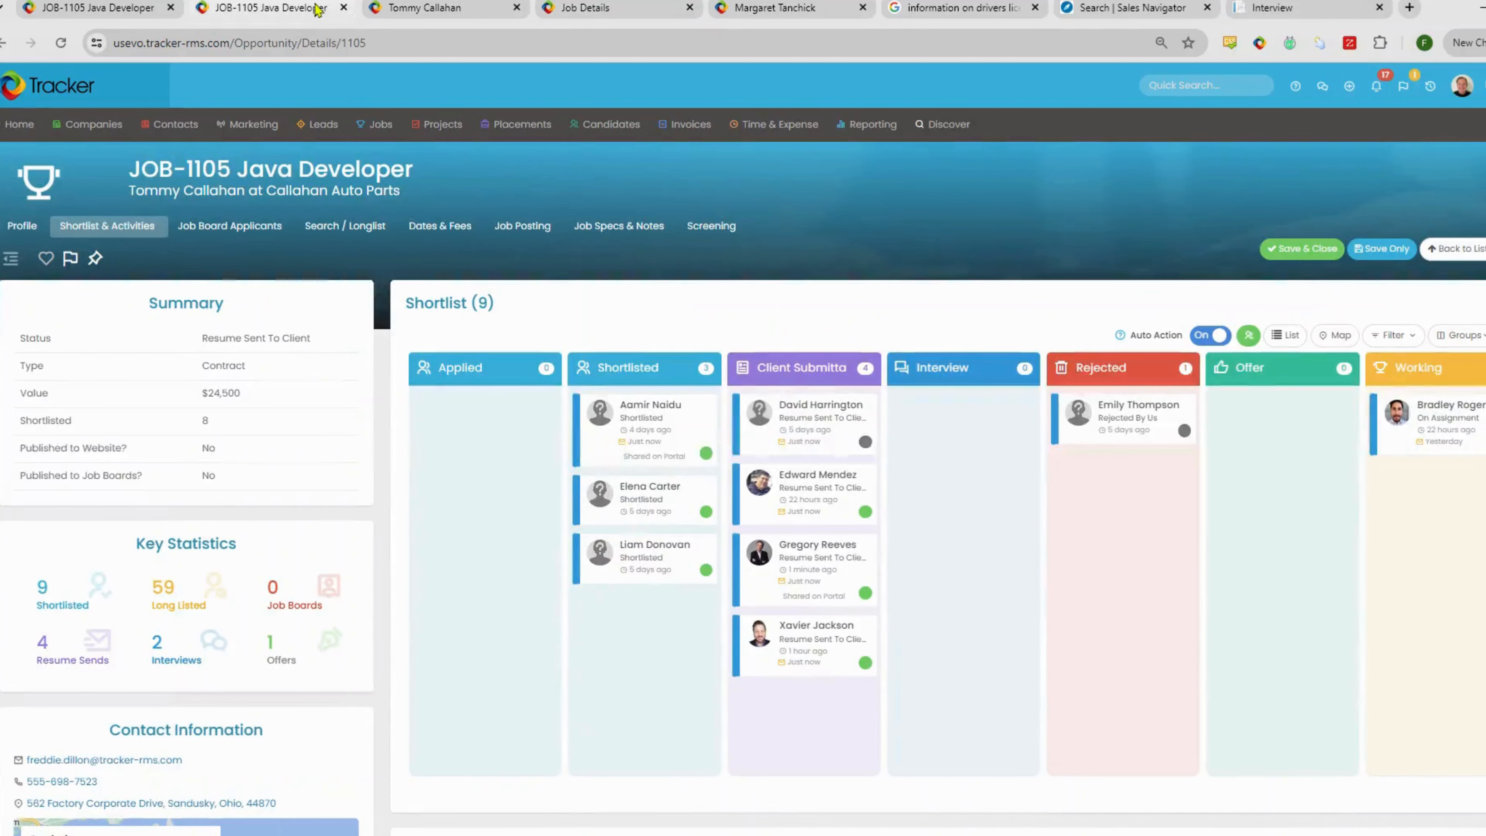
left_click(60, 43)
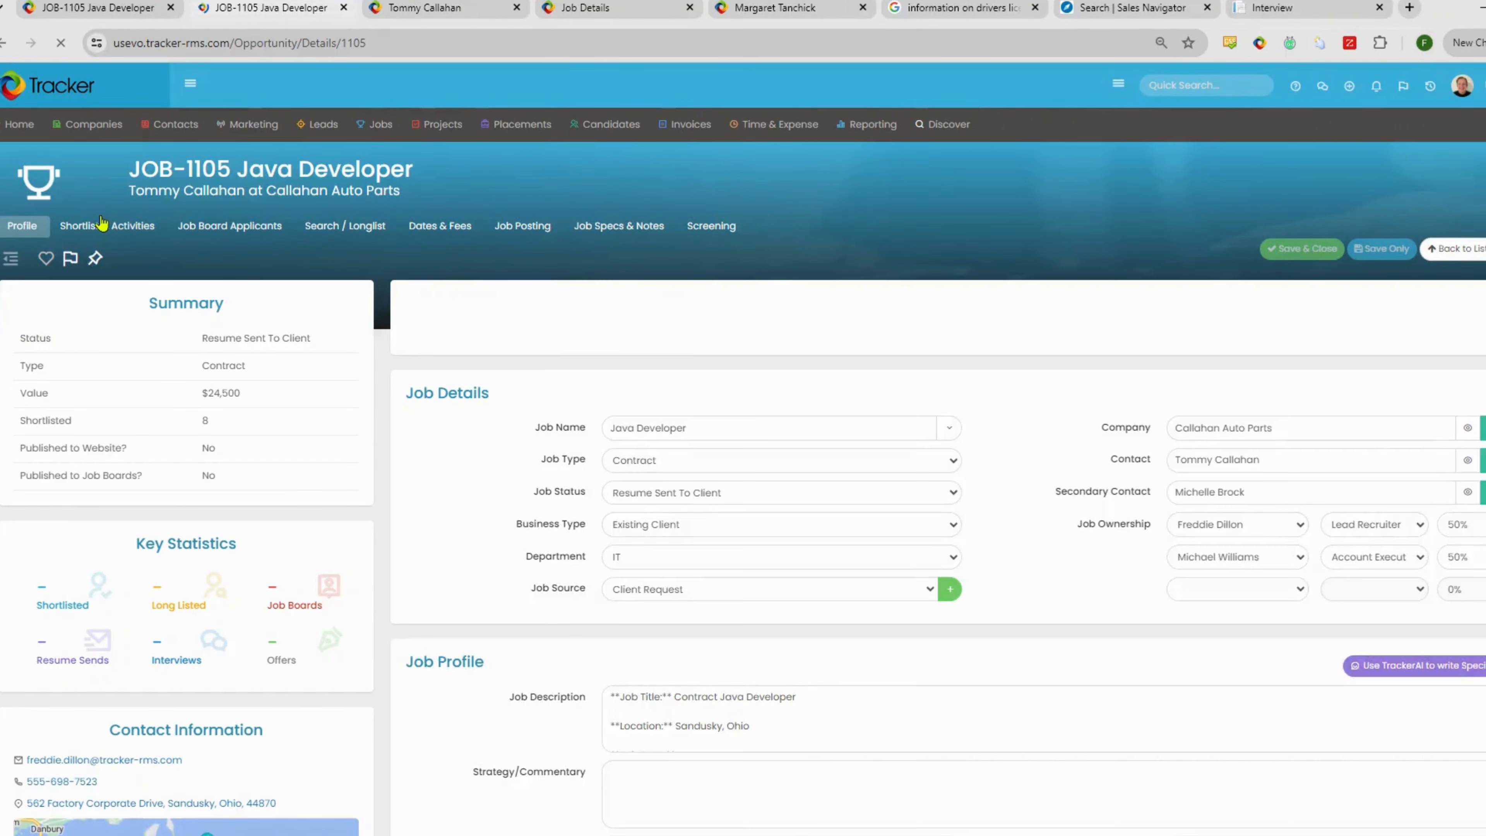
left_click(113, 228)
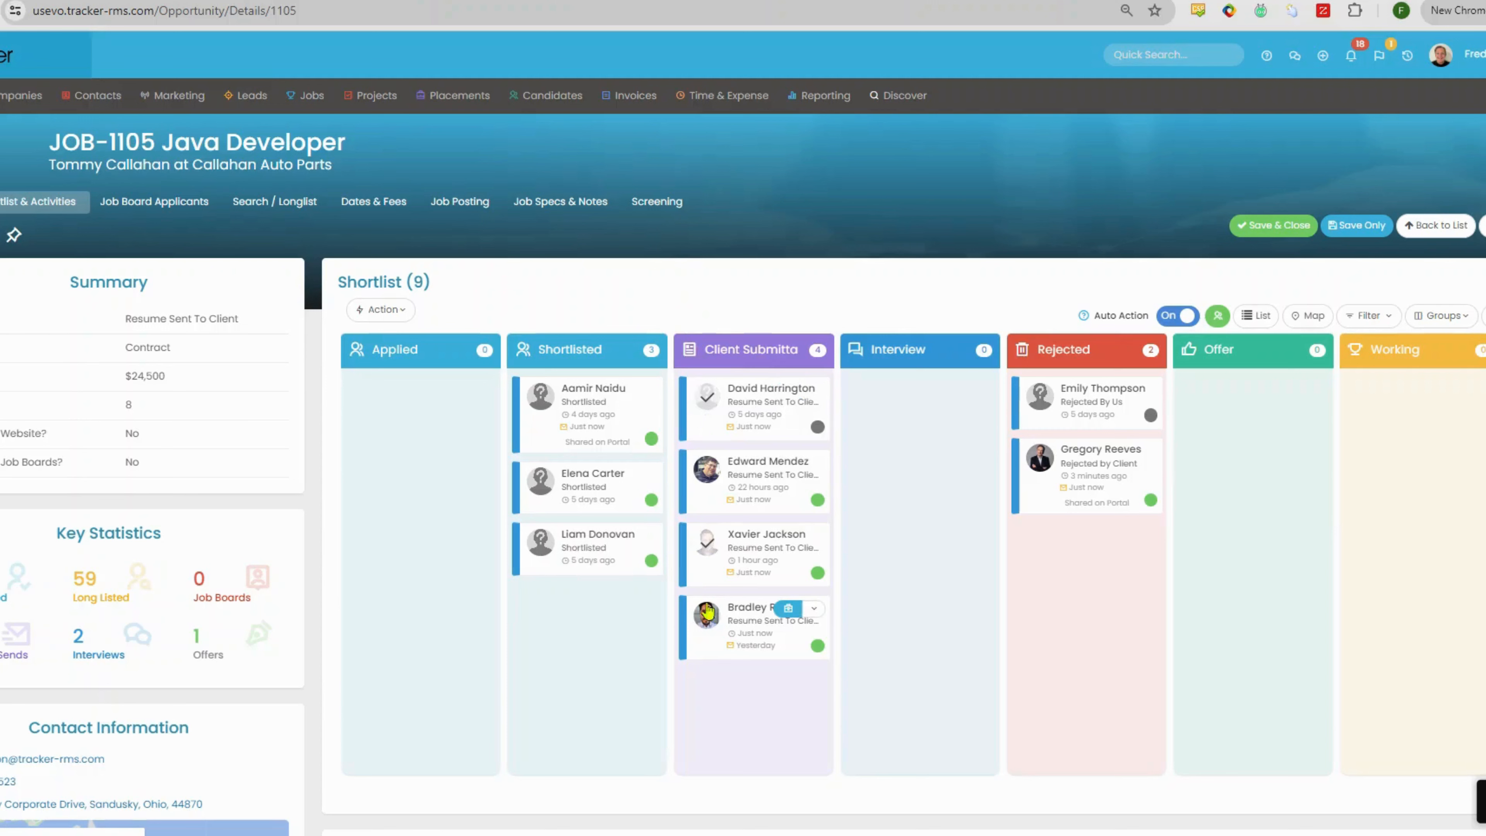
- Add the last Client Submittal candidate to the selection and start arranging interviews for the three selected candidates
left_click(707, 623)
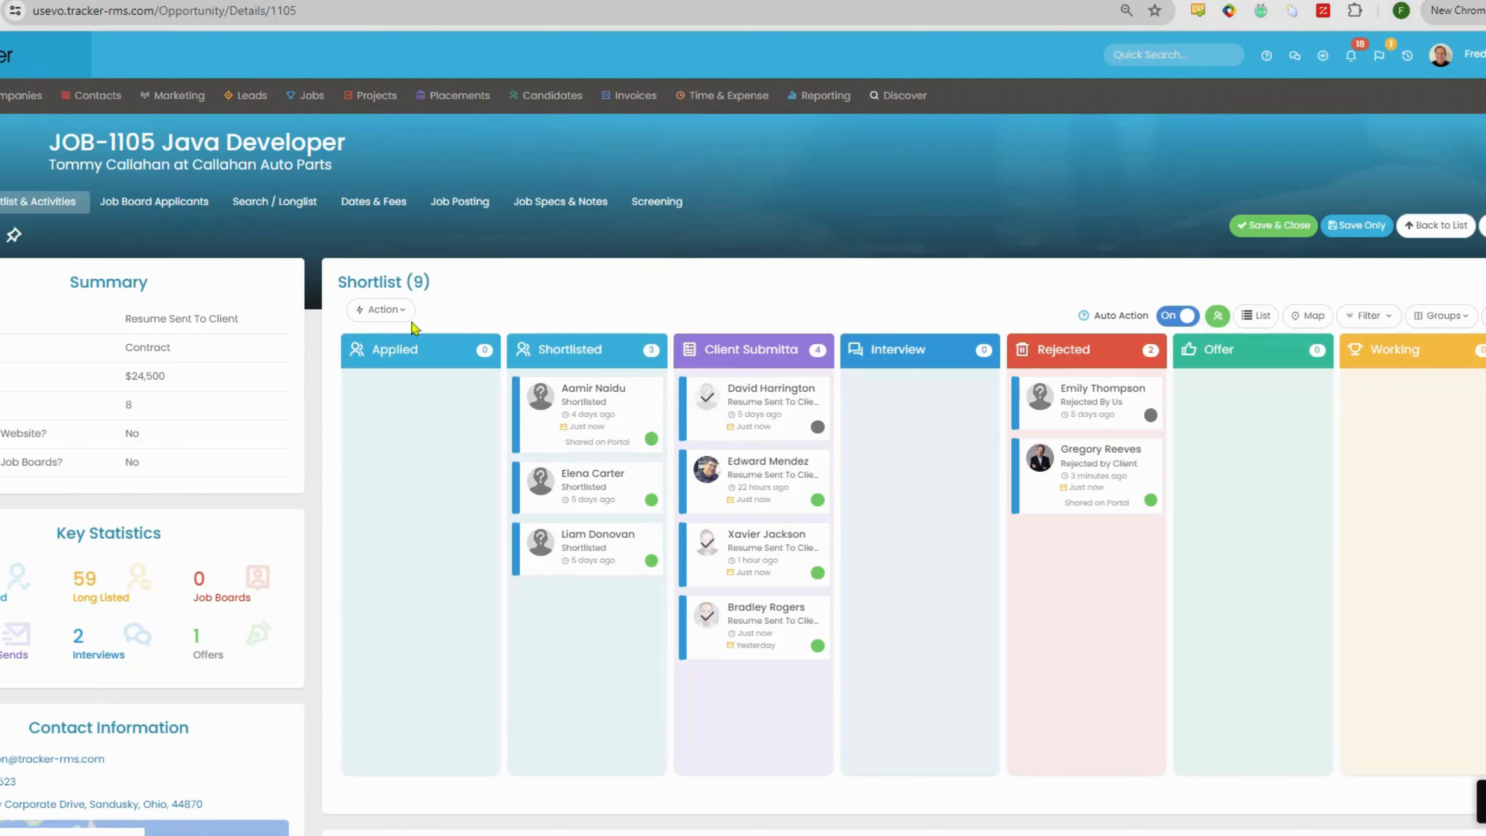
left_click(403, 312)
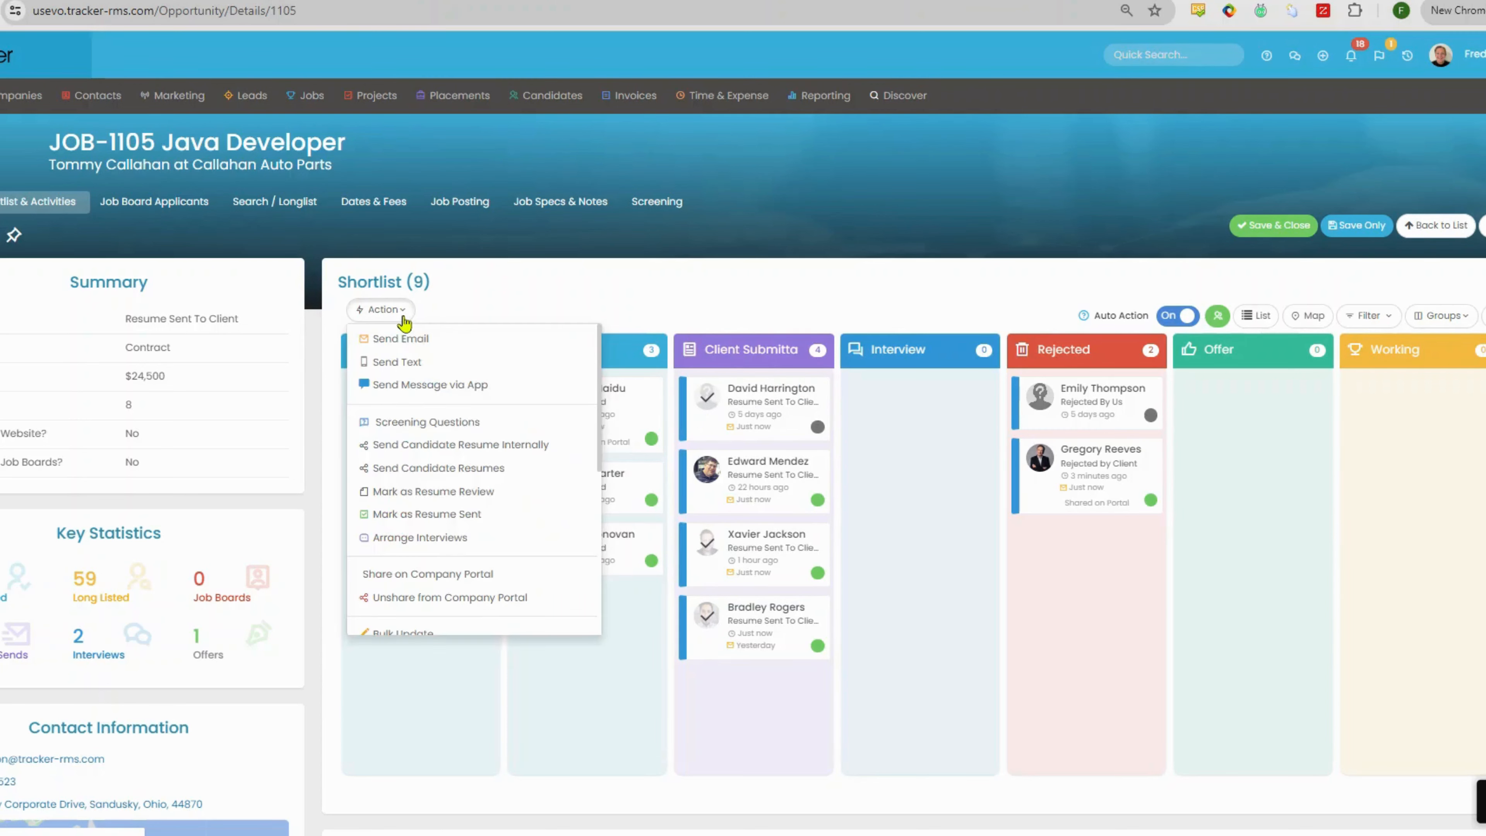
left_click(459, 544)
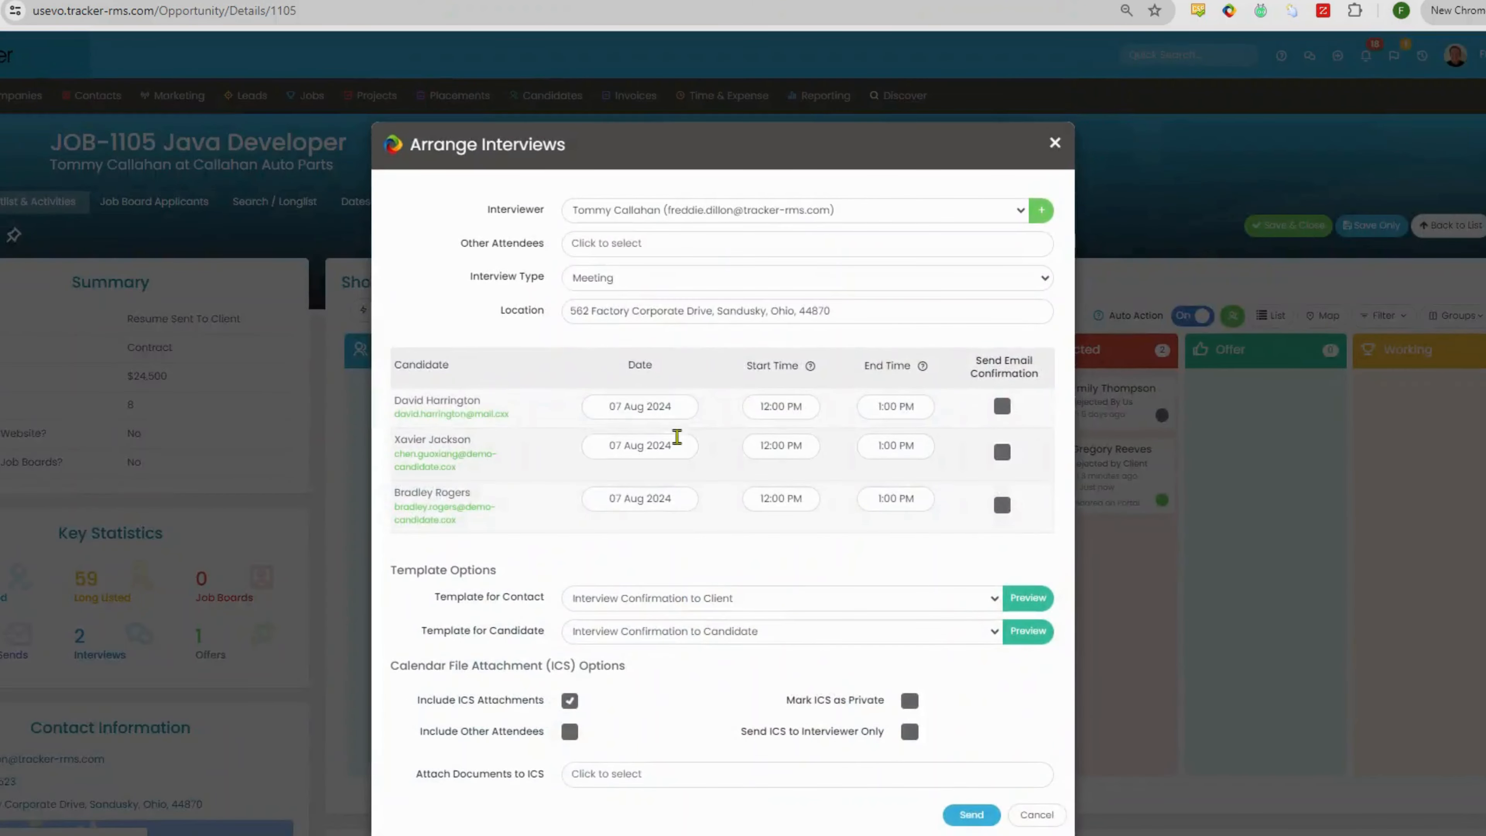
- Set the second candidate's interview date to 08 Aug 2024 and the third candidate's start time to 3:00 PM
left_click(677, 443)
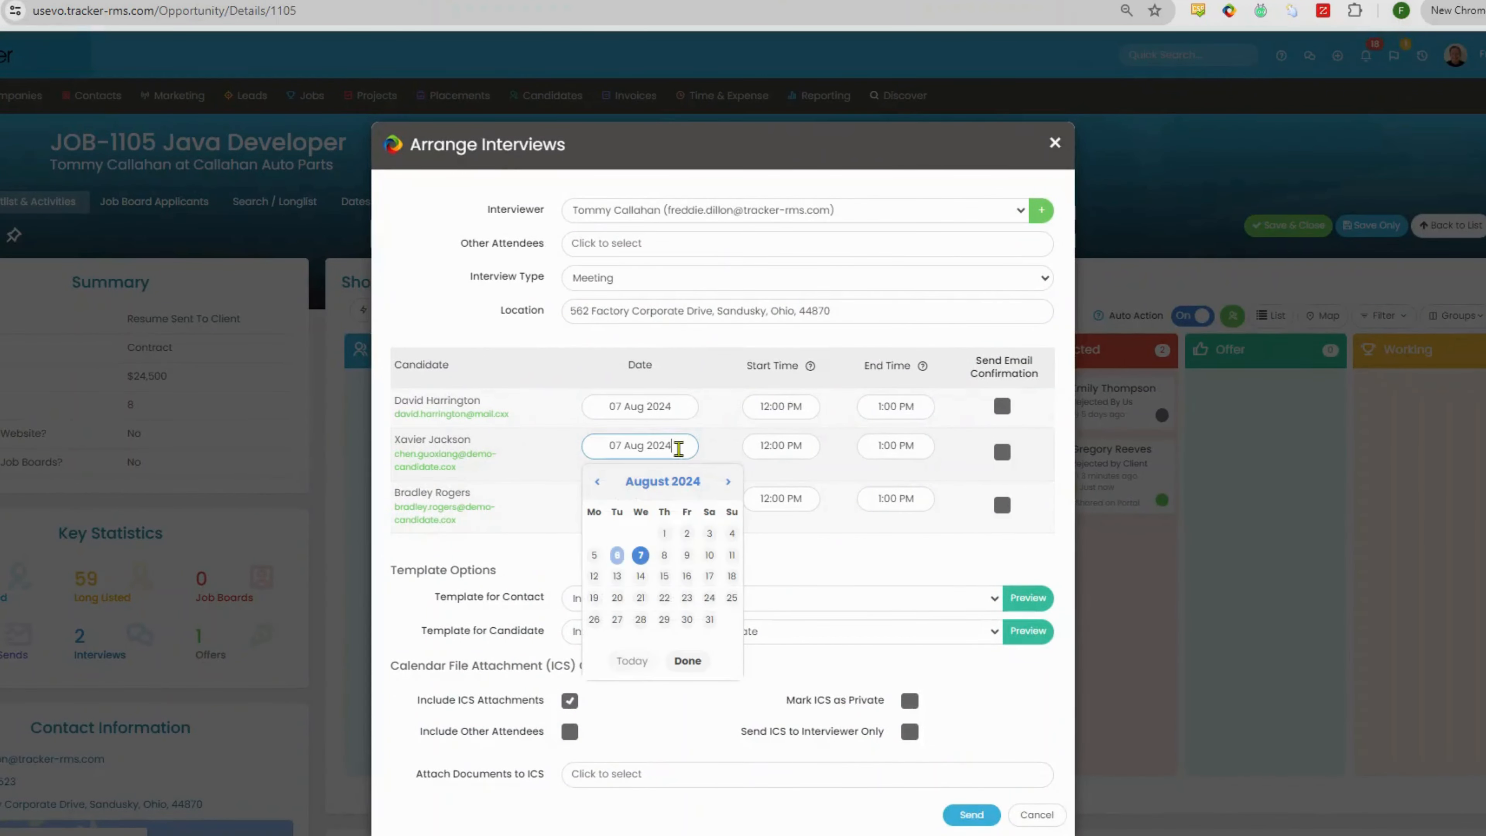
left_click(664, 556)
left_click(795, 499)
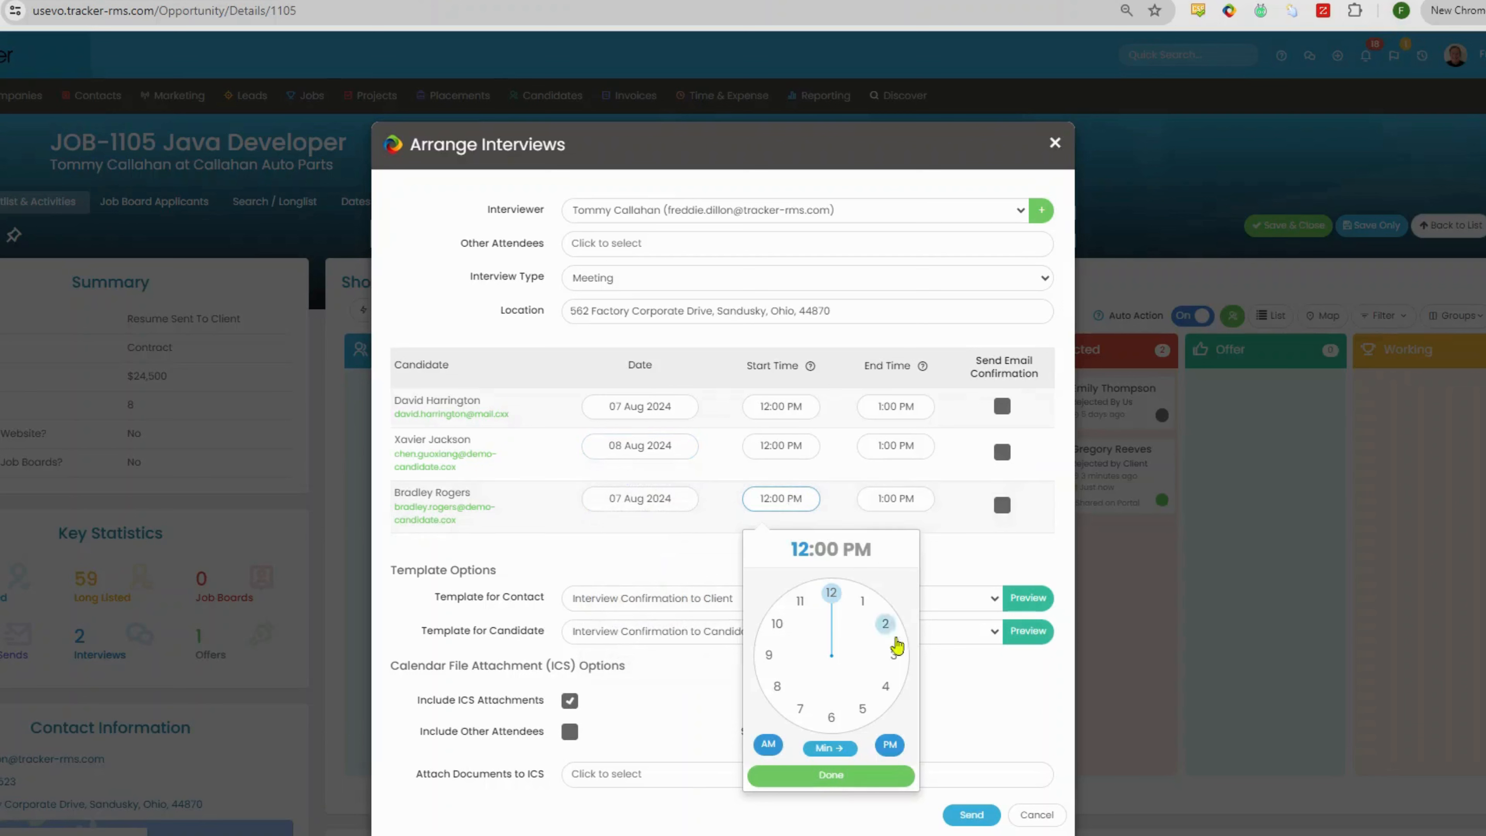
left_click(895, 657)
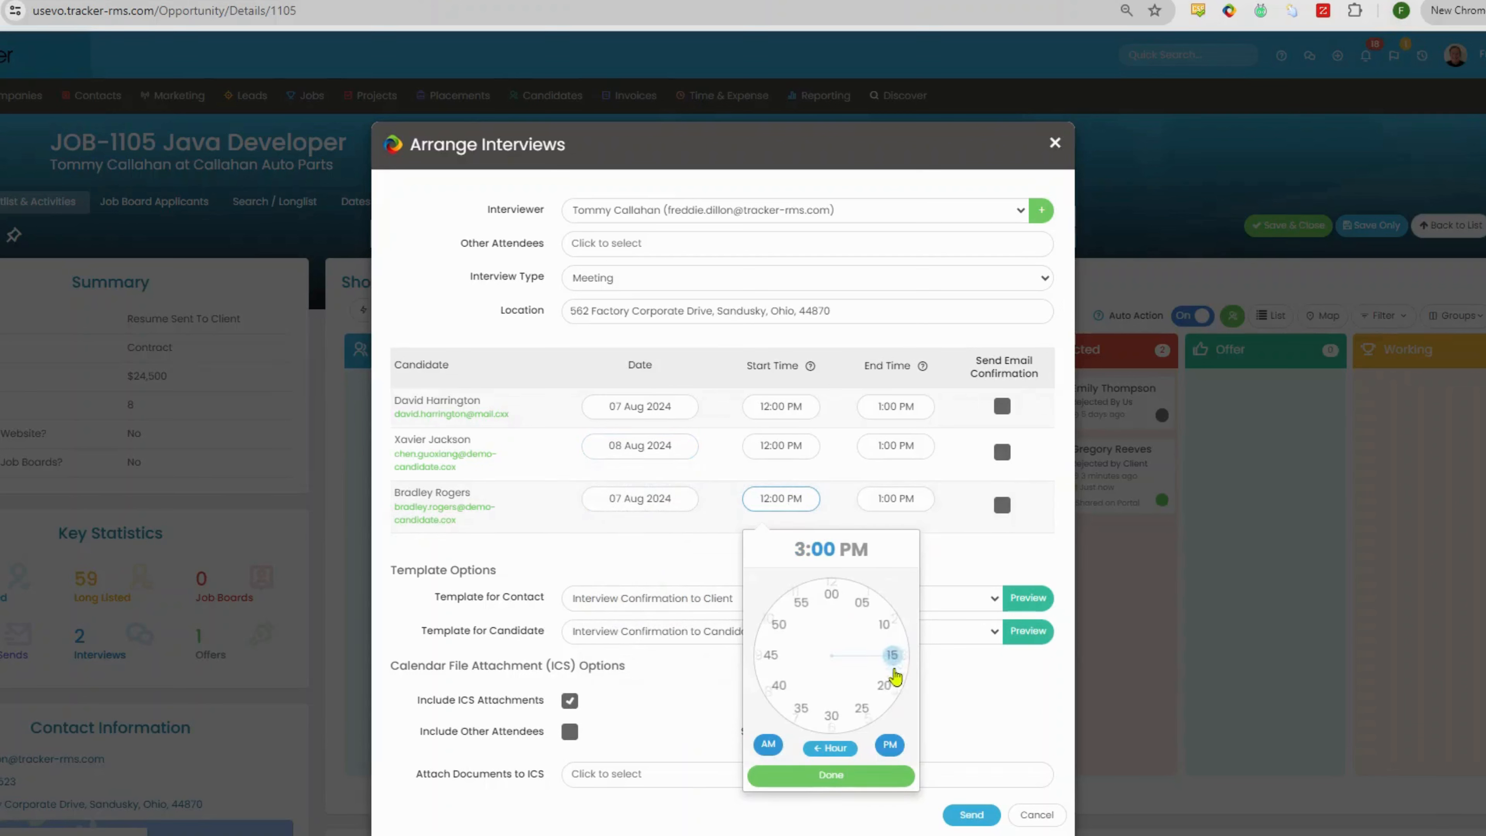
left_click(886, 777)
- Set the interview location to Zoommeetinglink.com/clientinterviewlink and the third candidate's end time to 3:00 PM, and send the interview arrangements
left_click_drag(860, 312, 522, 316)
type("Zoommeetinglink.com/clientinterviewlink")
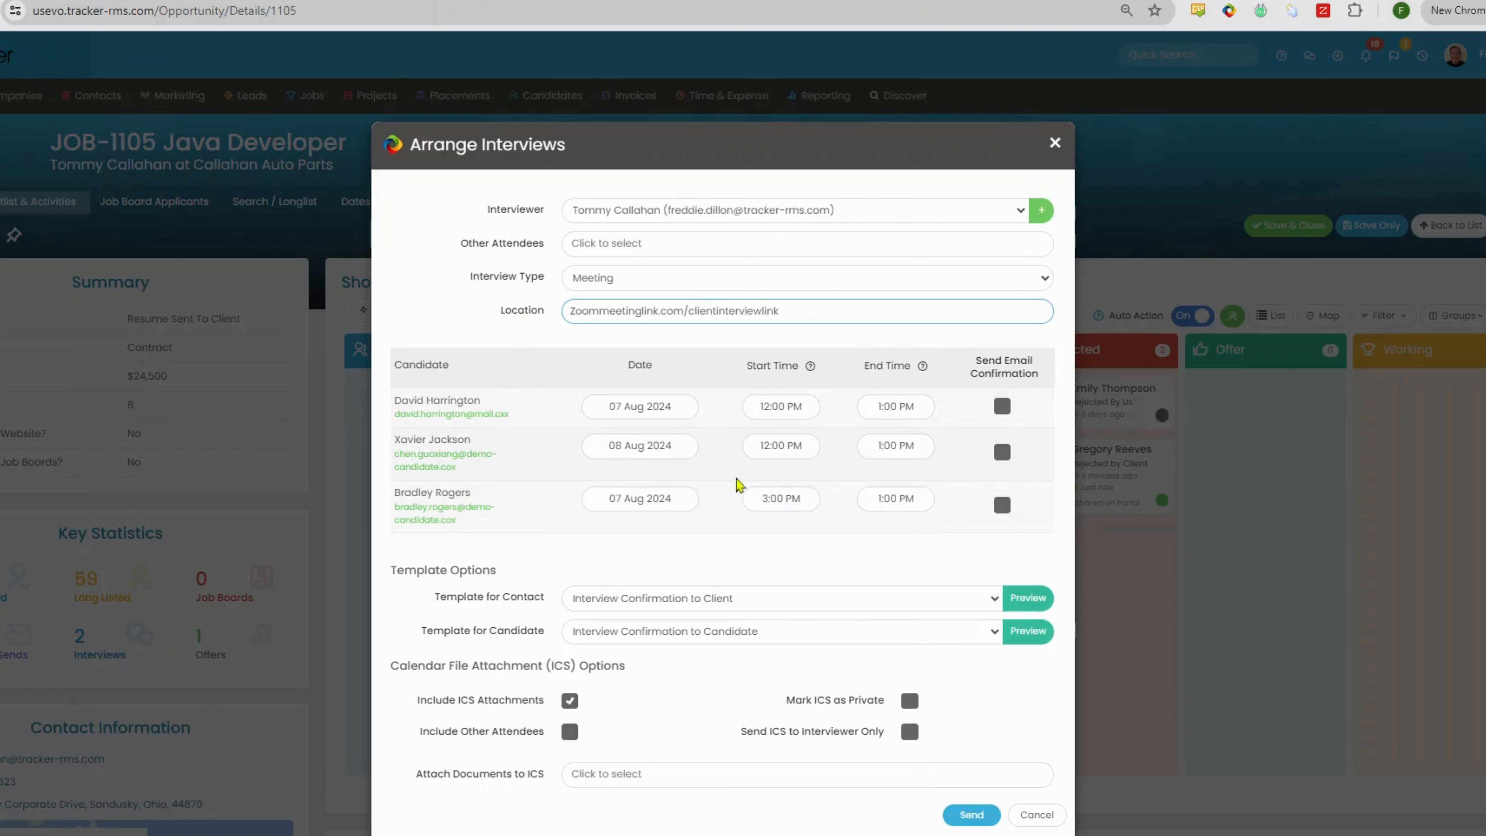
left_click(919, 498)
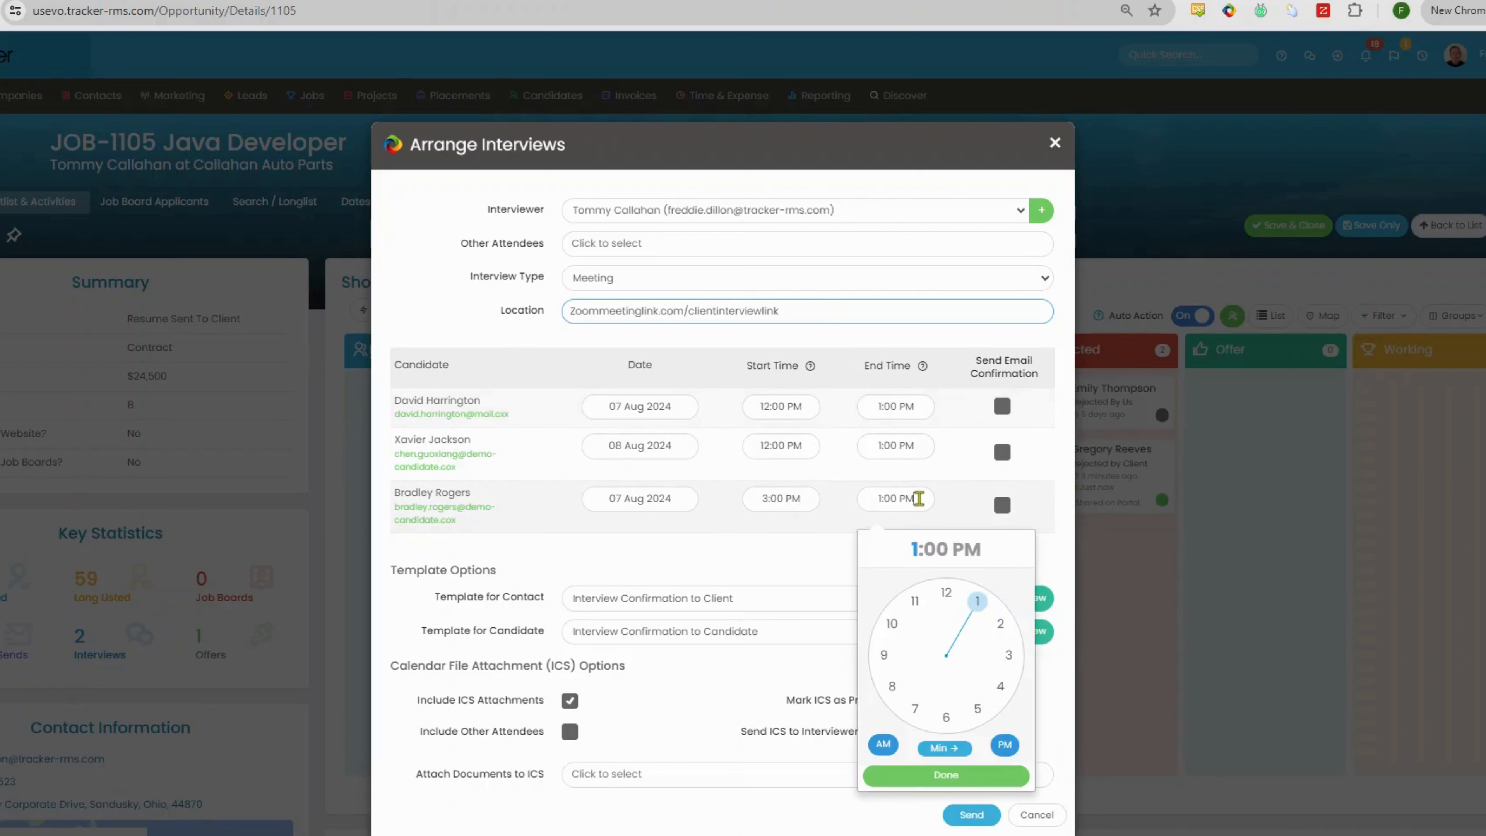
left_click(1007, 654)
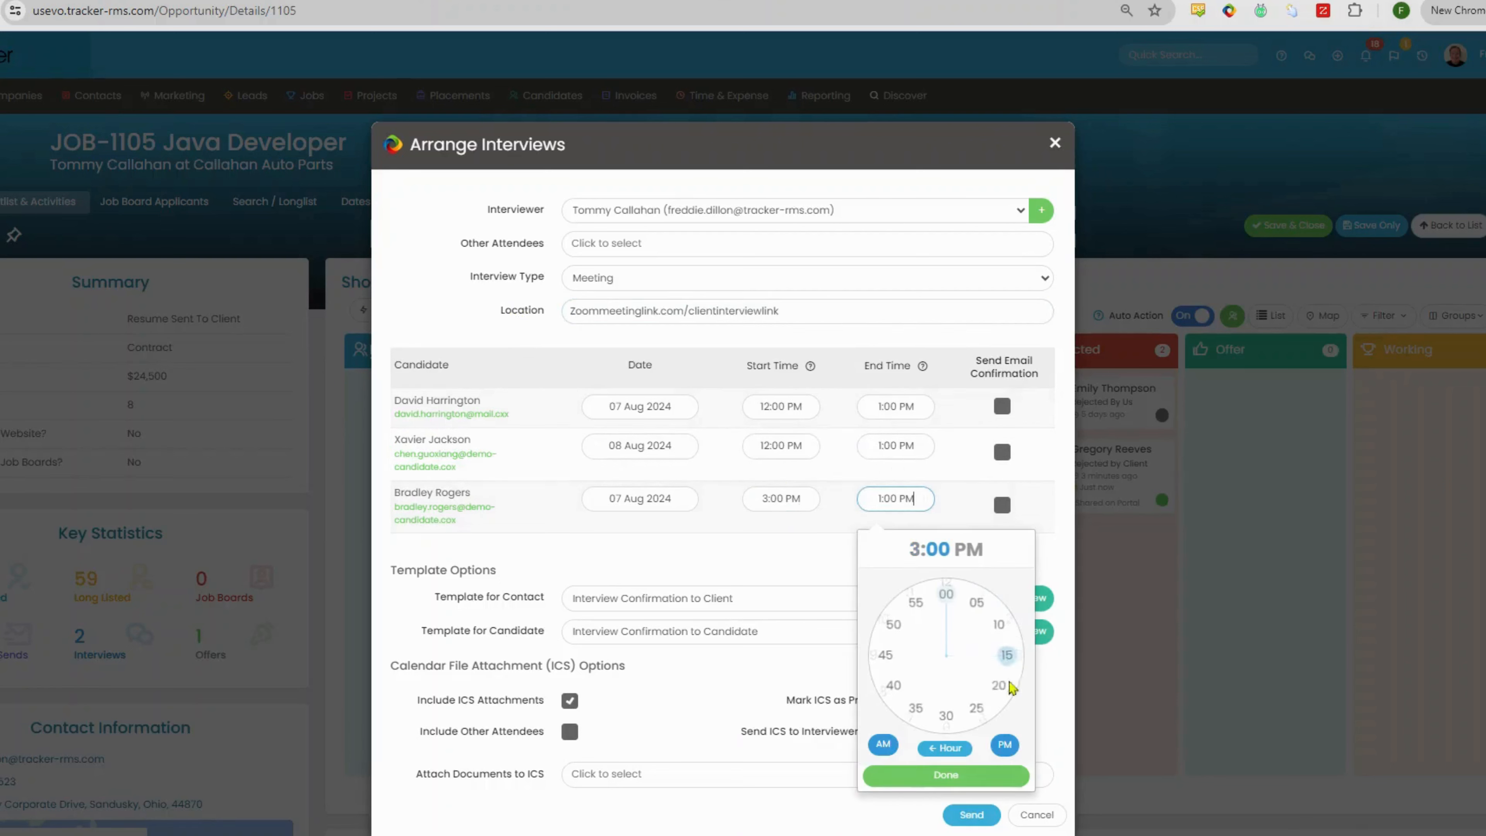
left_click(992, 774)
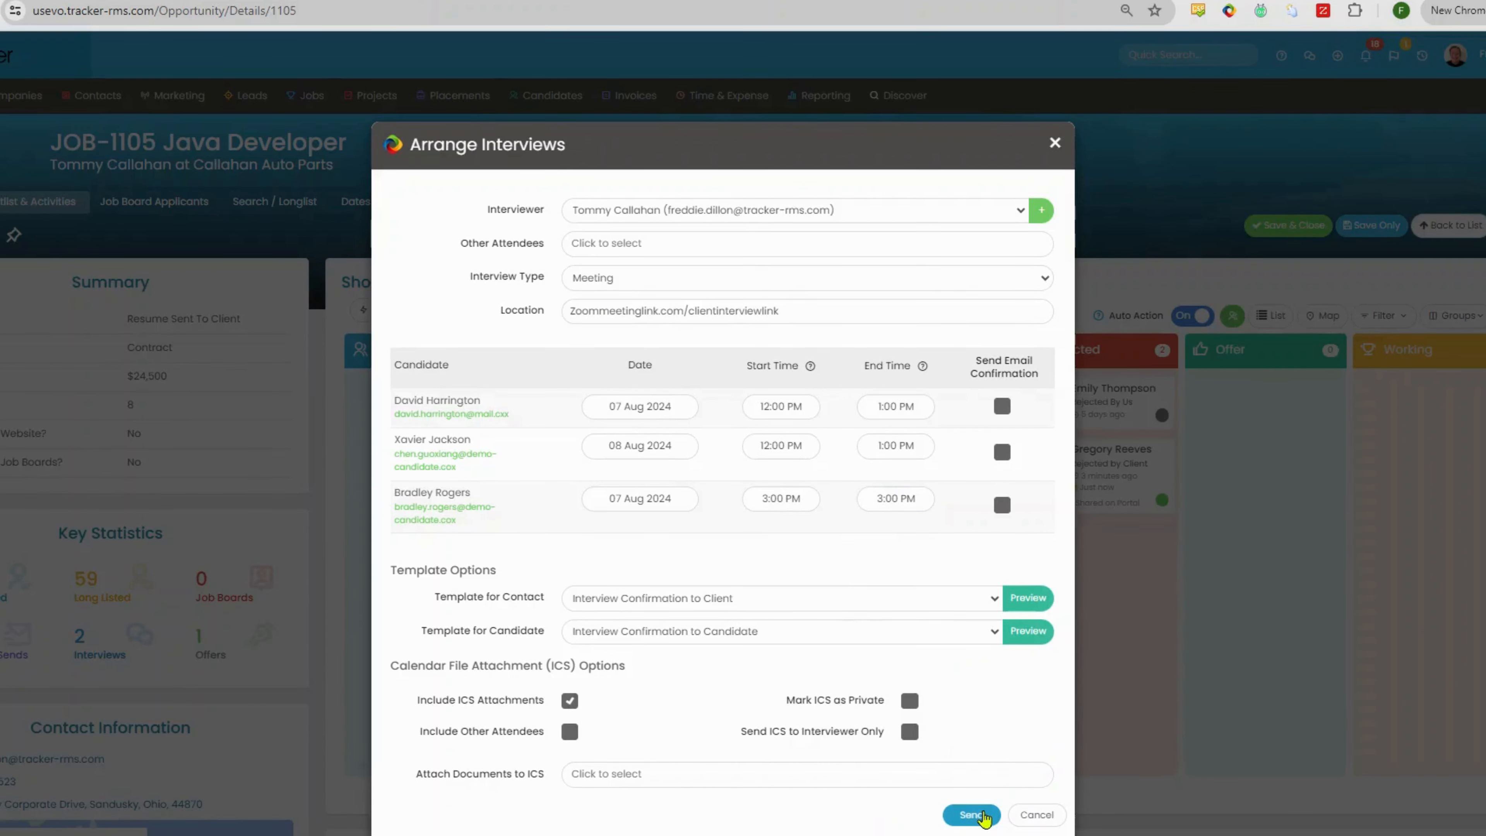
left_click(973, 815)
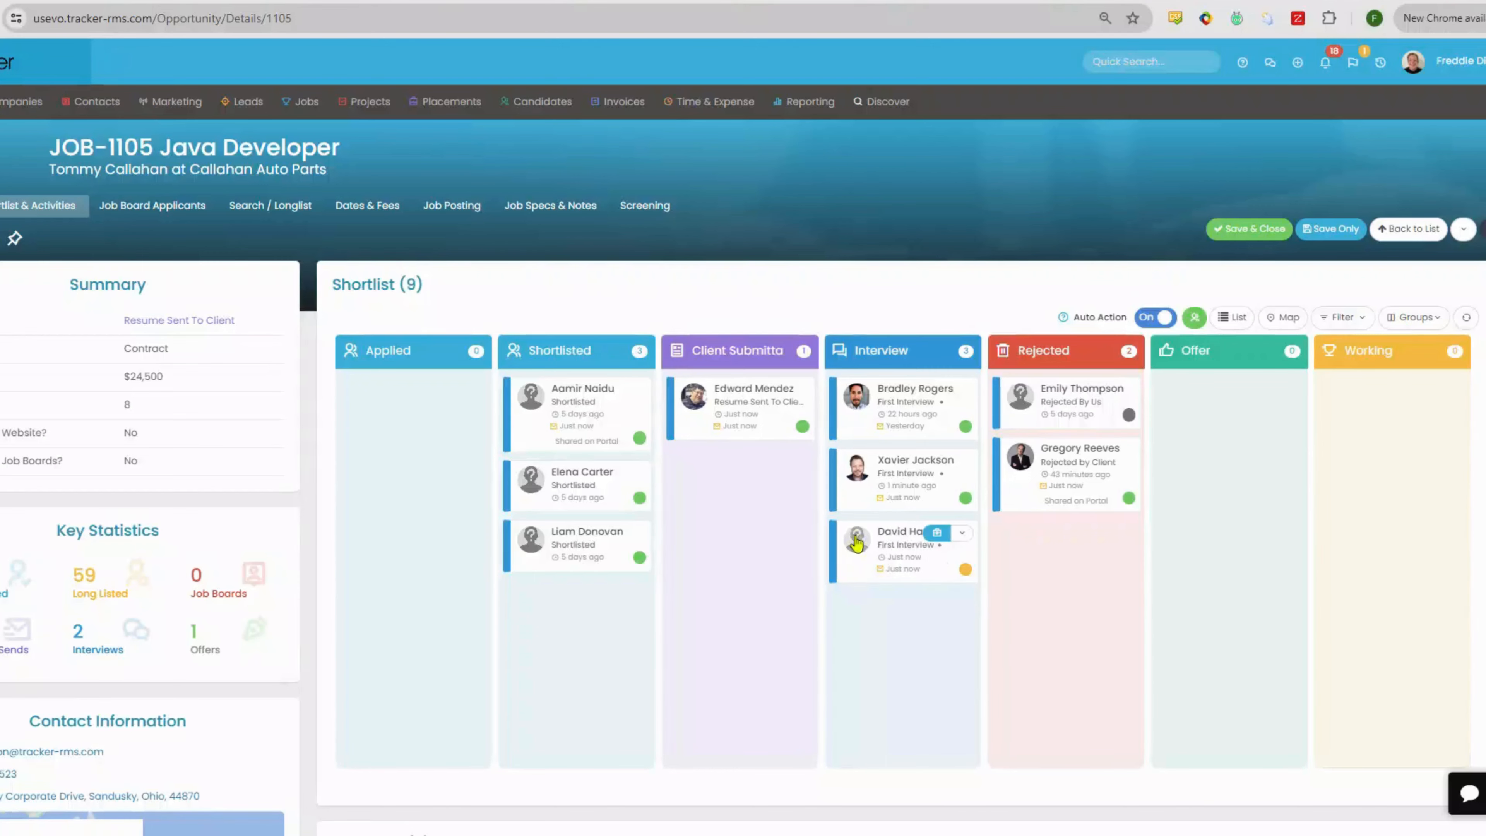
- Start an email to the third candidate in the Interview stage using the Offer Of Employment to Candidate template
left_click(856, 539)
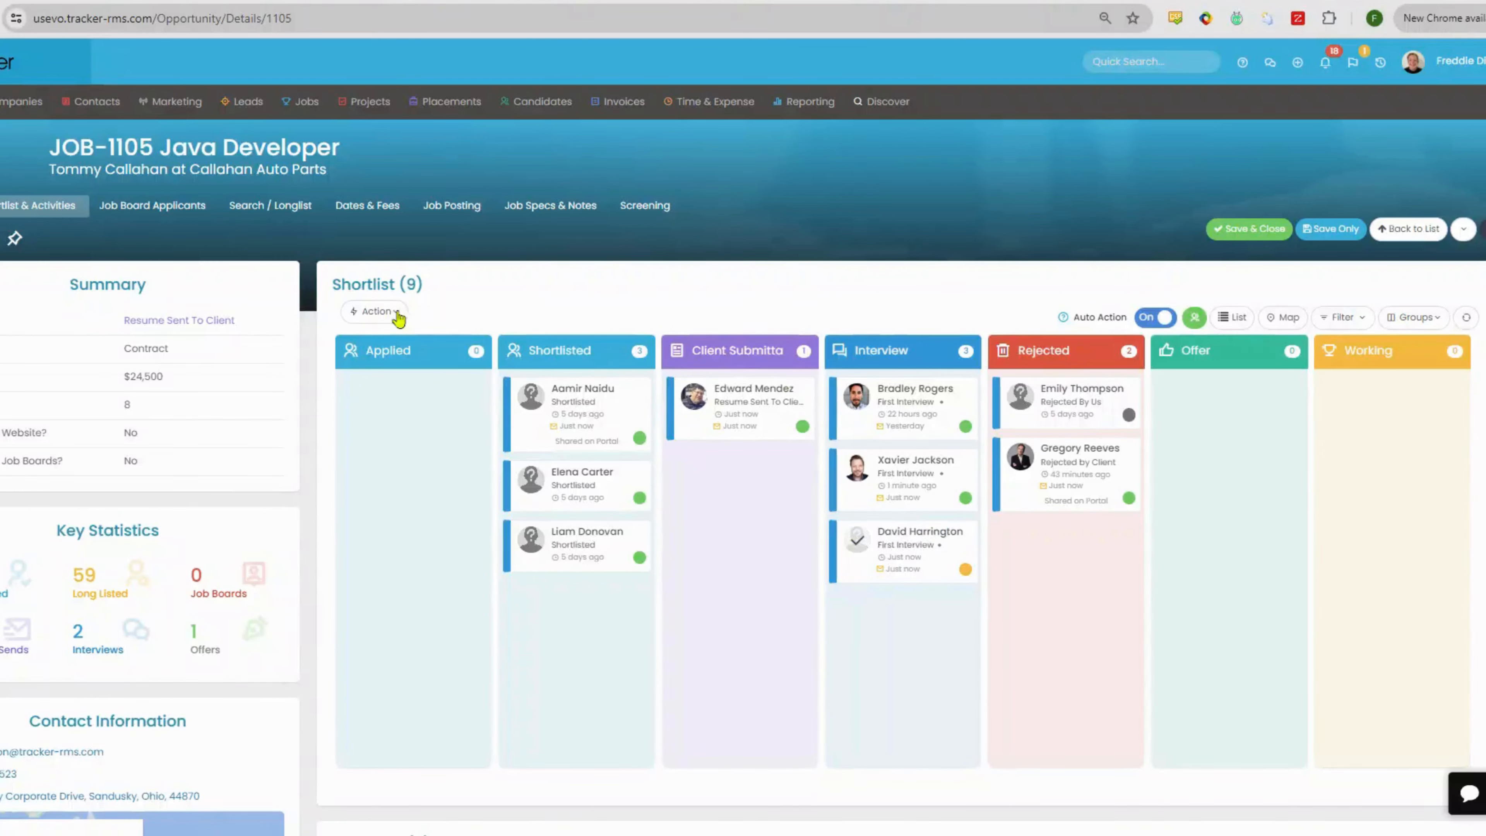
left_click(374, 312)
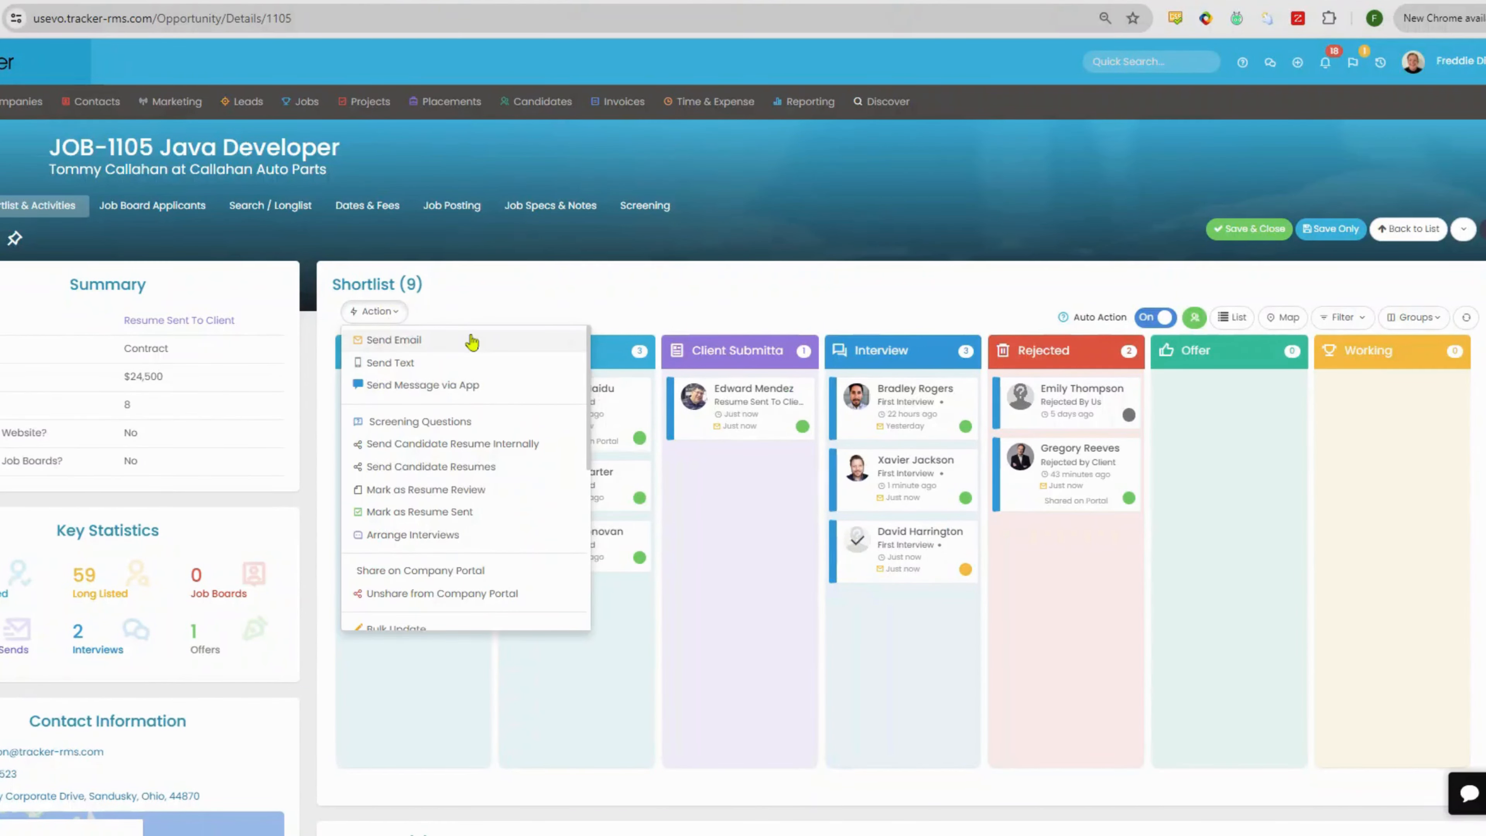
left_click(472, 340)
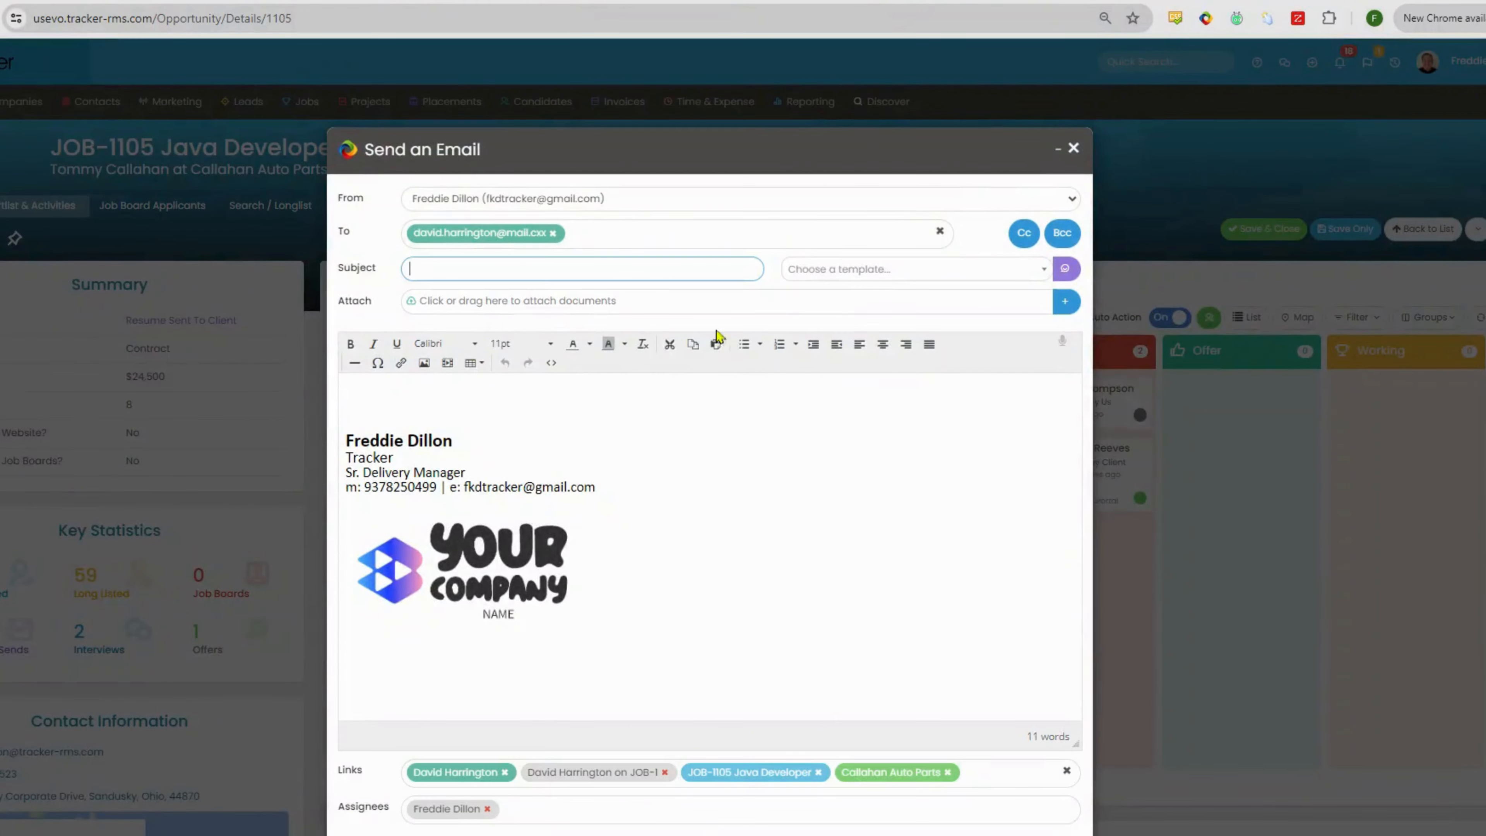
left_click(860, 272)
scroll(957, 420, "down", 1)
scroll(957, 420, "down", 3)
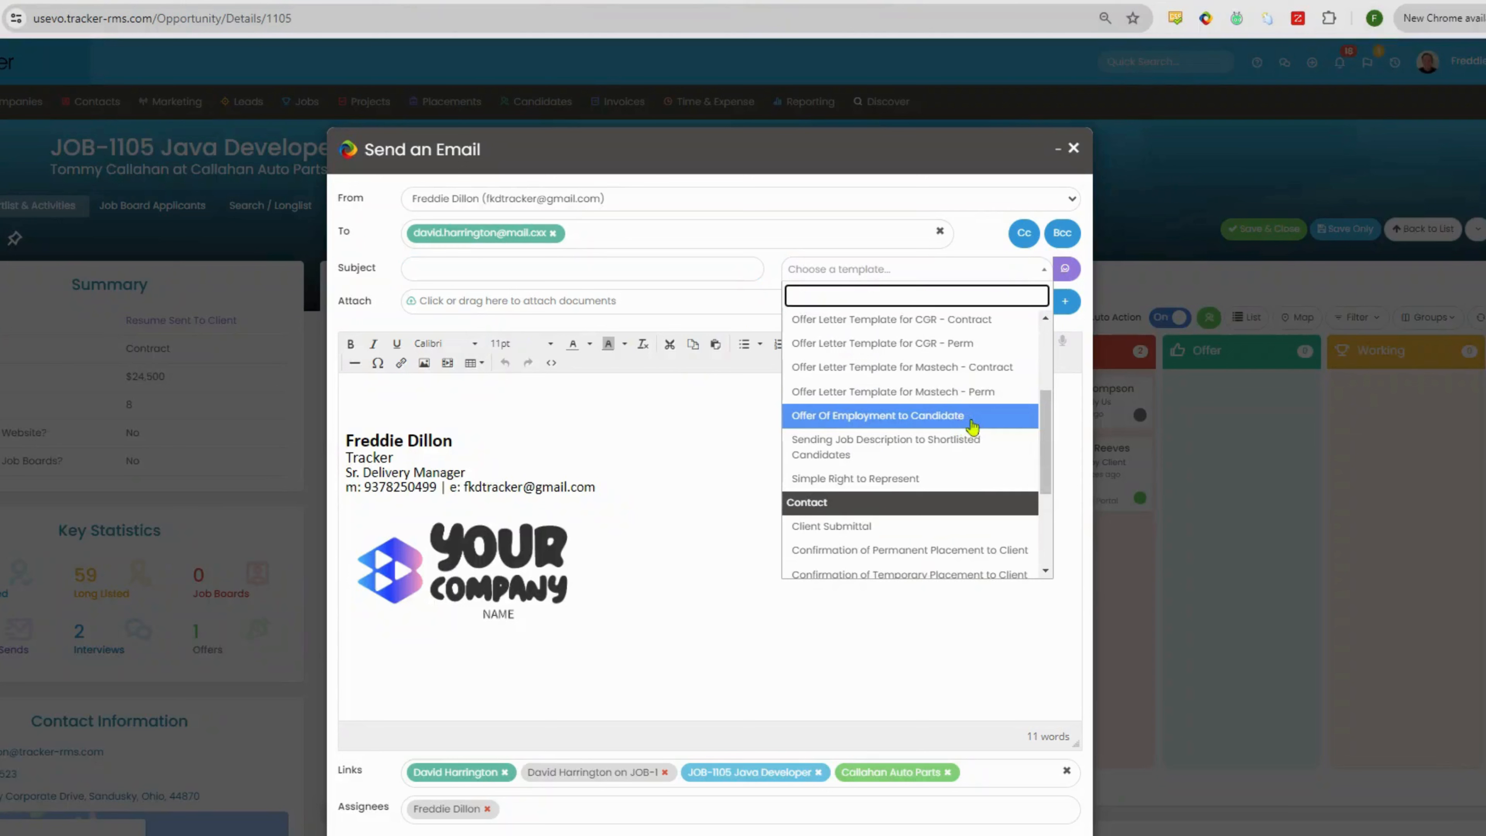
left_click(960, 424)
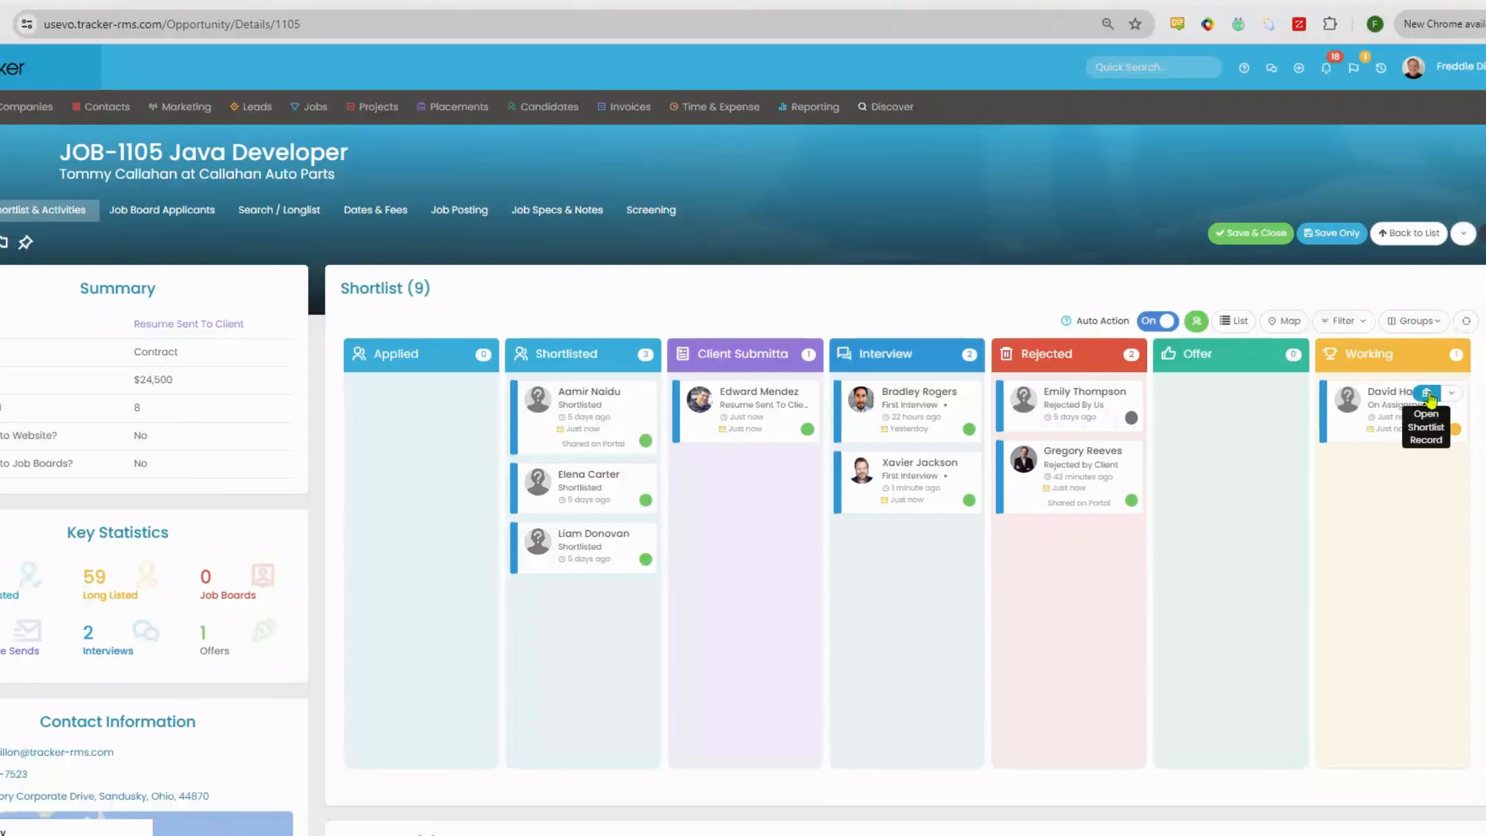
- Open the placement record of the candidate in the Working stage and view its placement dates, rates and burdens
left_click(1428, 394)
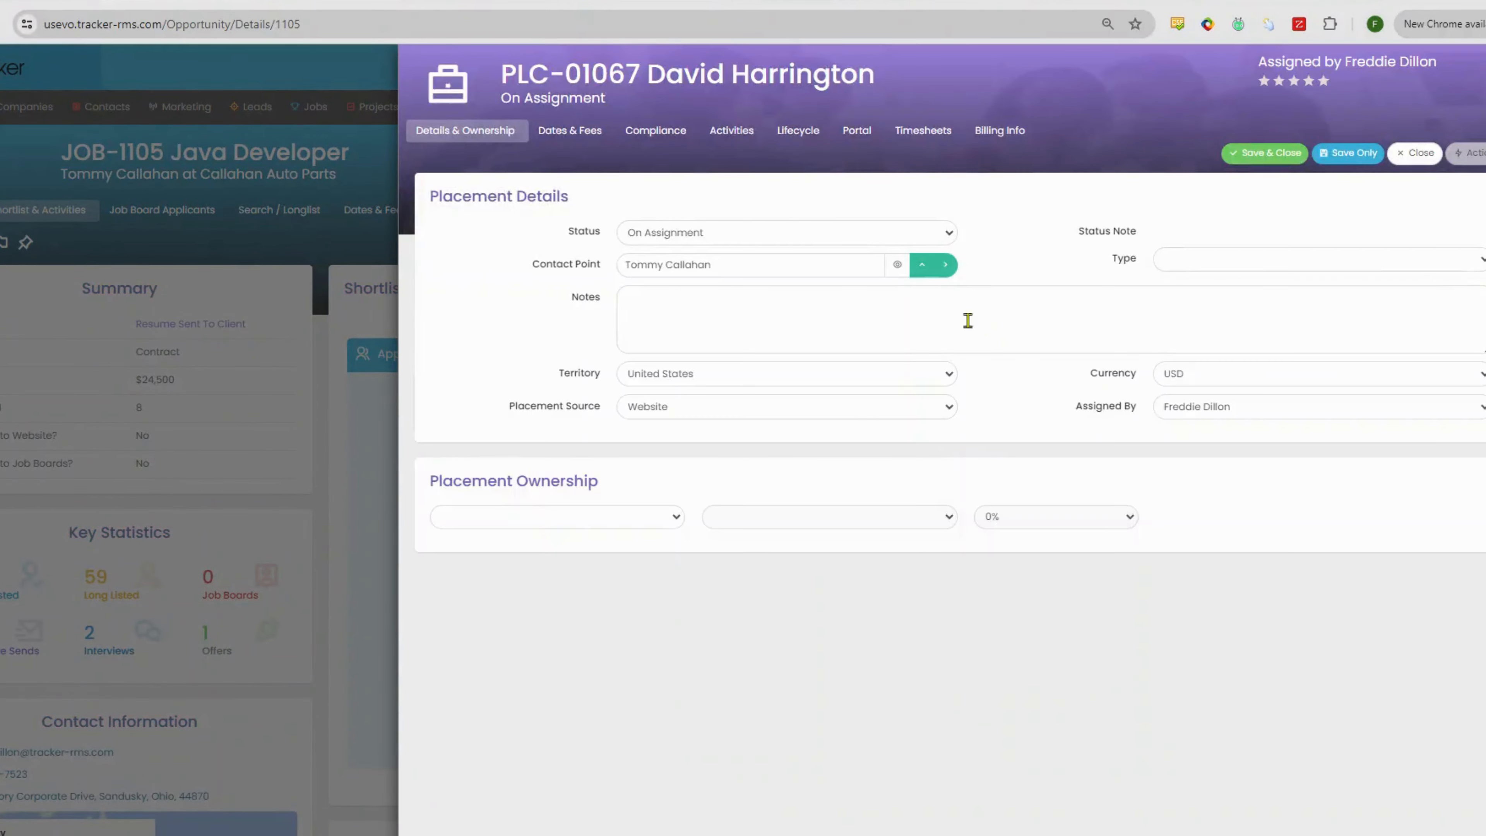
left_click(576, 136)
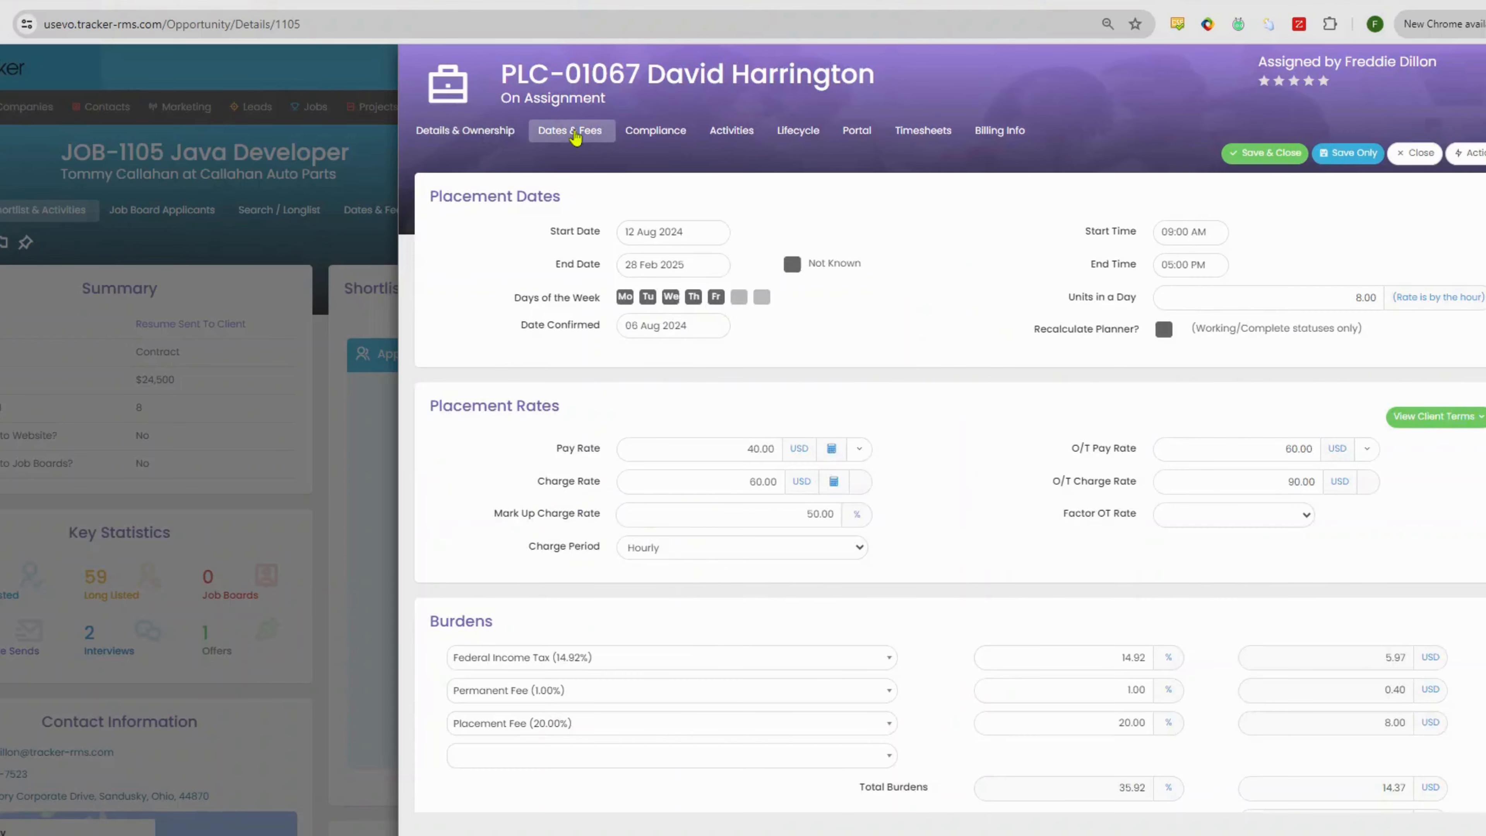